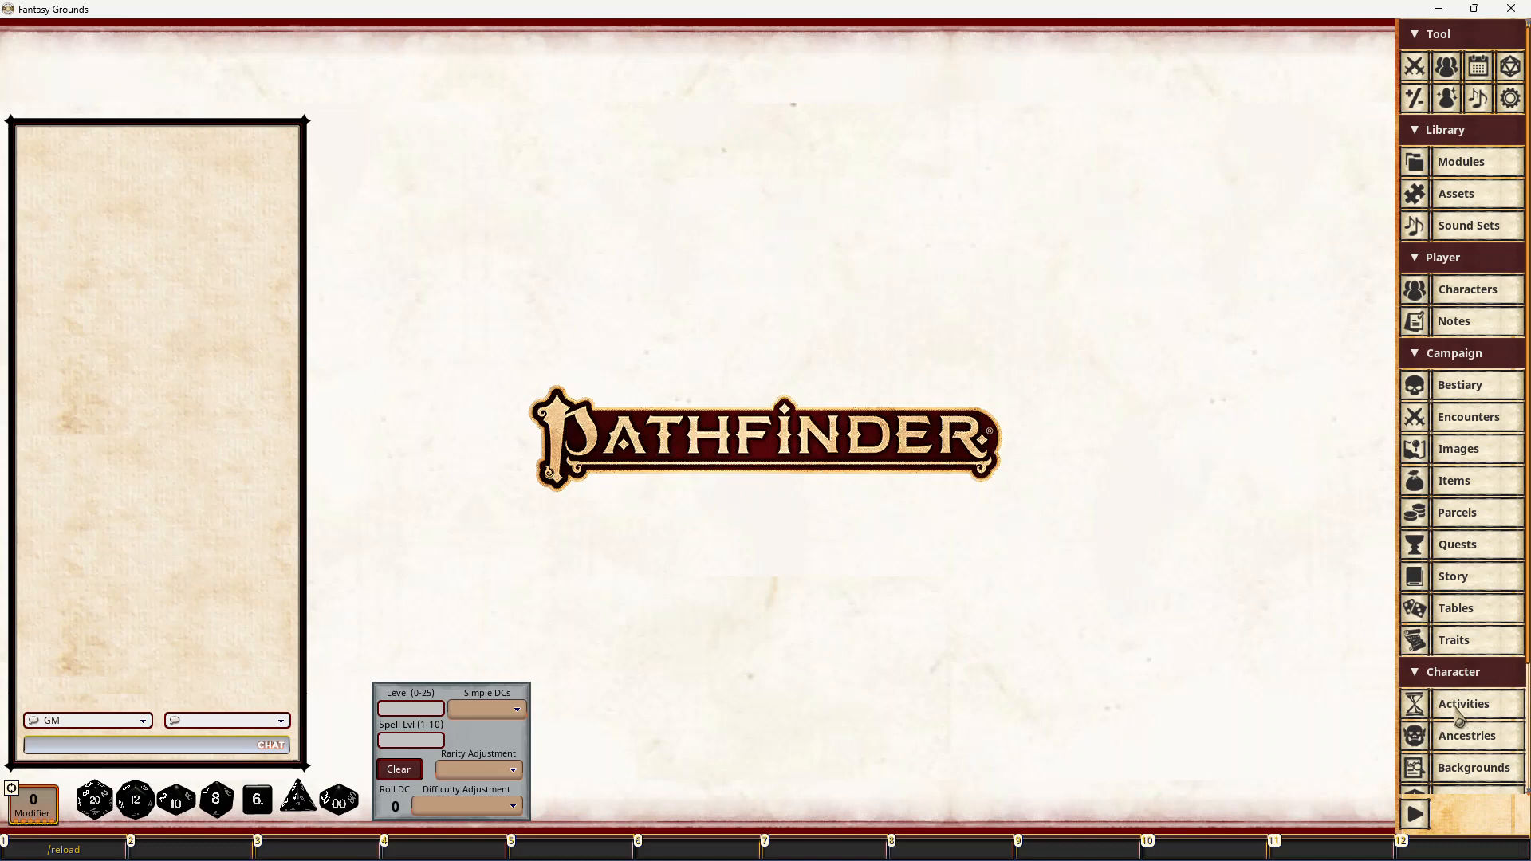
Step: Browse the campaign's Activities list and filter it to records with an Autocreate value of 1
{"action": "left_click", "coordinate": [1457, 708]}
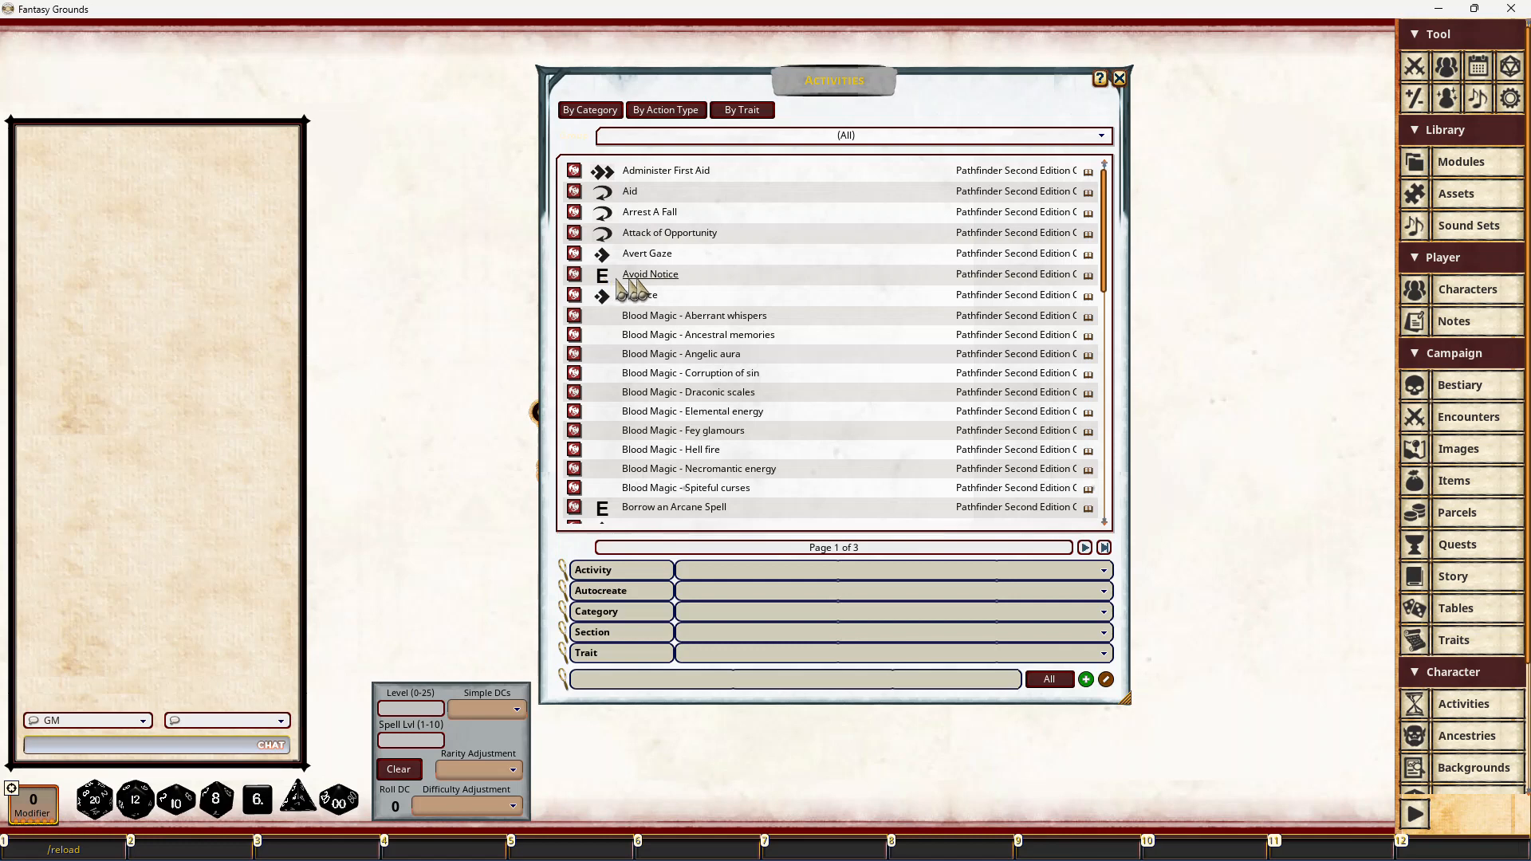
{"action": "scroll", "coordinate": [819, 299], "scroll_direction": "down", "scroll_amount": 6}
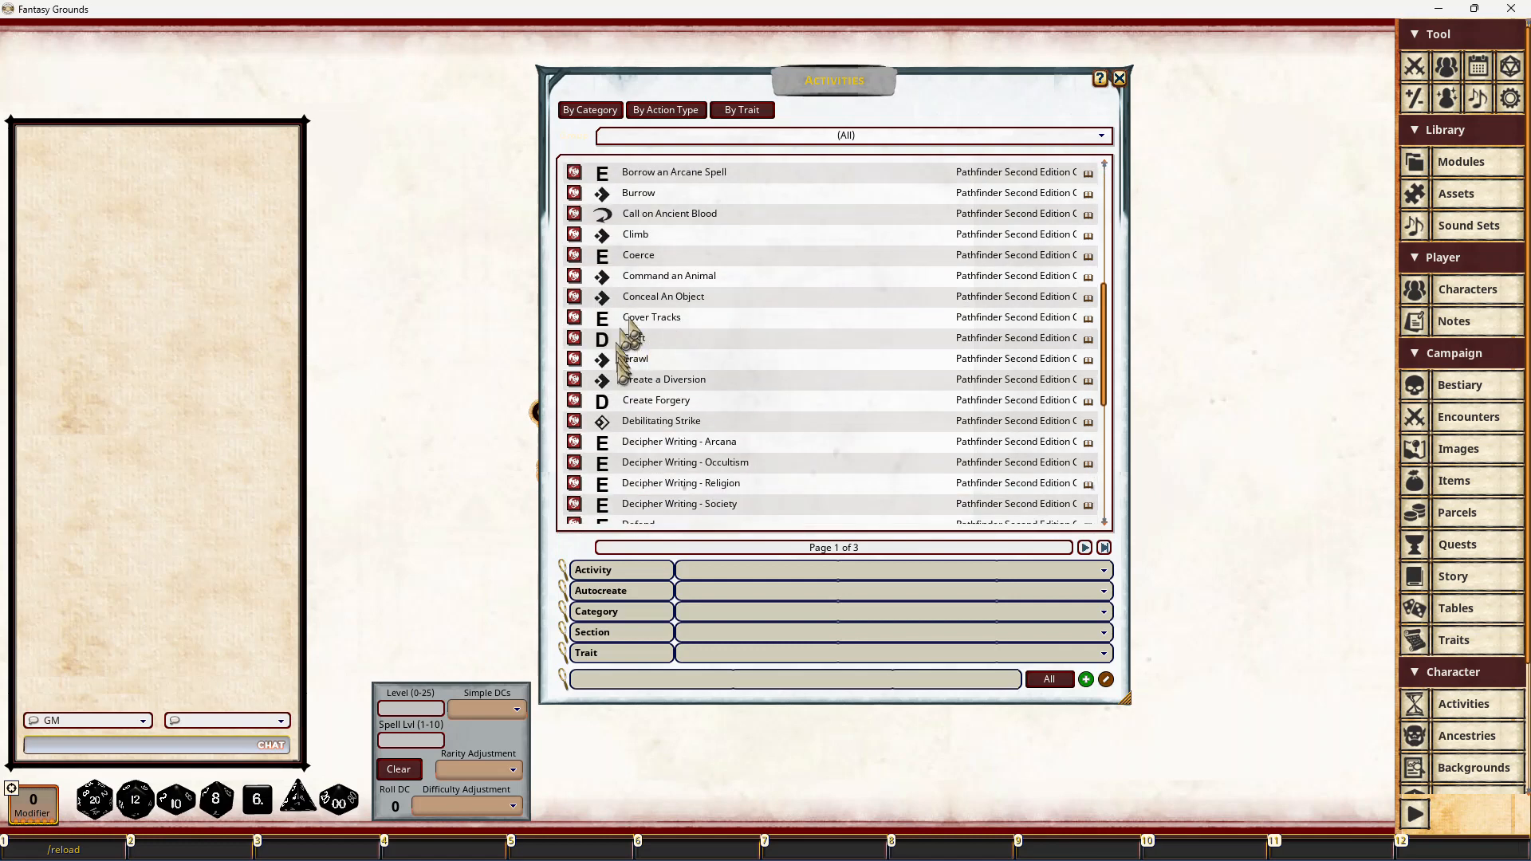
{"action": "scroll", "coordinate": [769, 315], "scroll_direction": "down", "scroll_amount": 5}
{"action": "scroll", "coordinate": [763, 328], "scroll_direction": "down", "scroll_amount": 1}
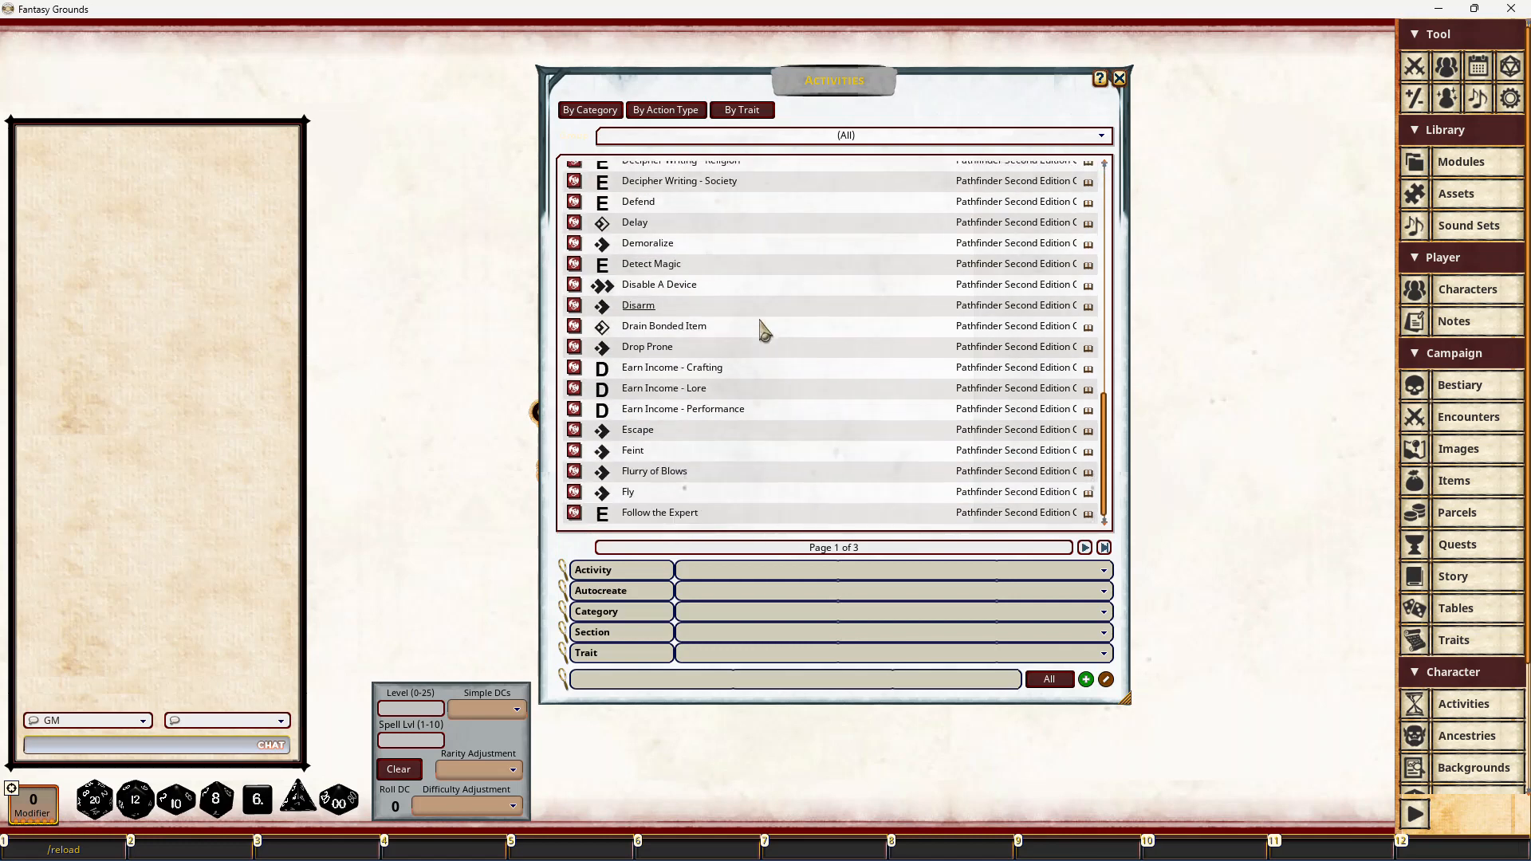
{"action": "scroll", "coordinate": [777, 375], "scroll_direction": "up", "scroll_amount": 10}
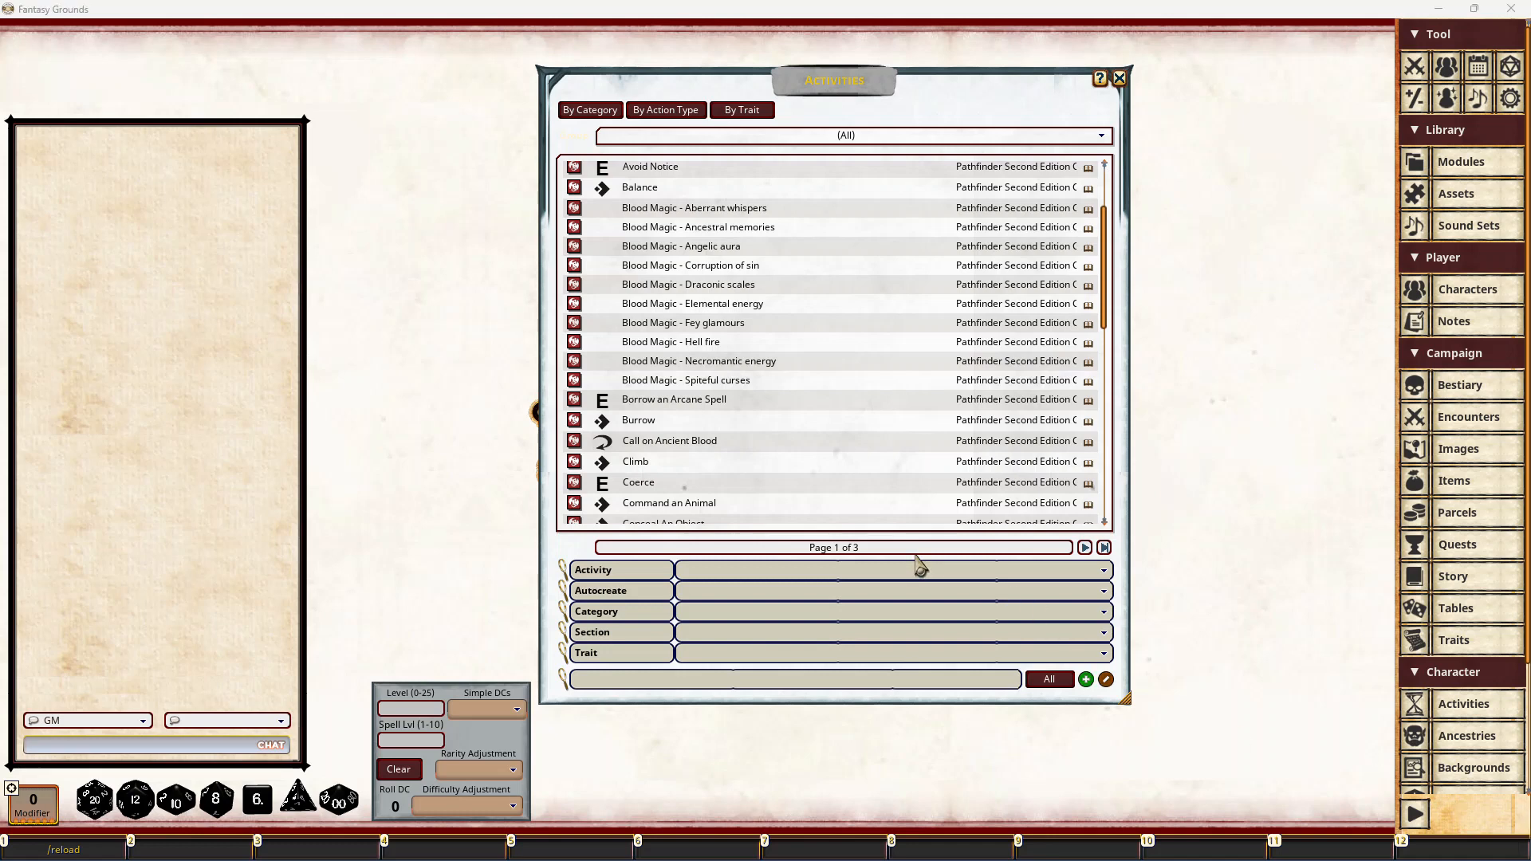
{"action": "left_click", "coordinate": [766, 596]}
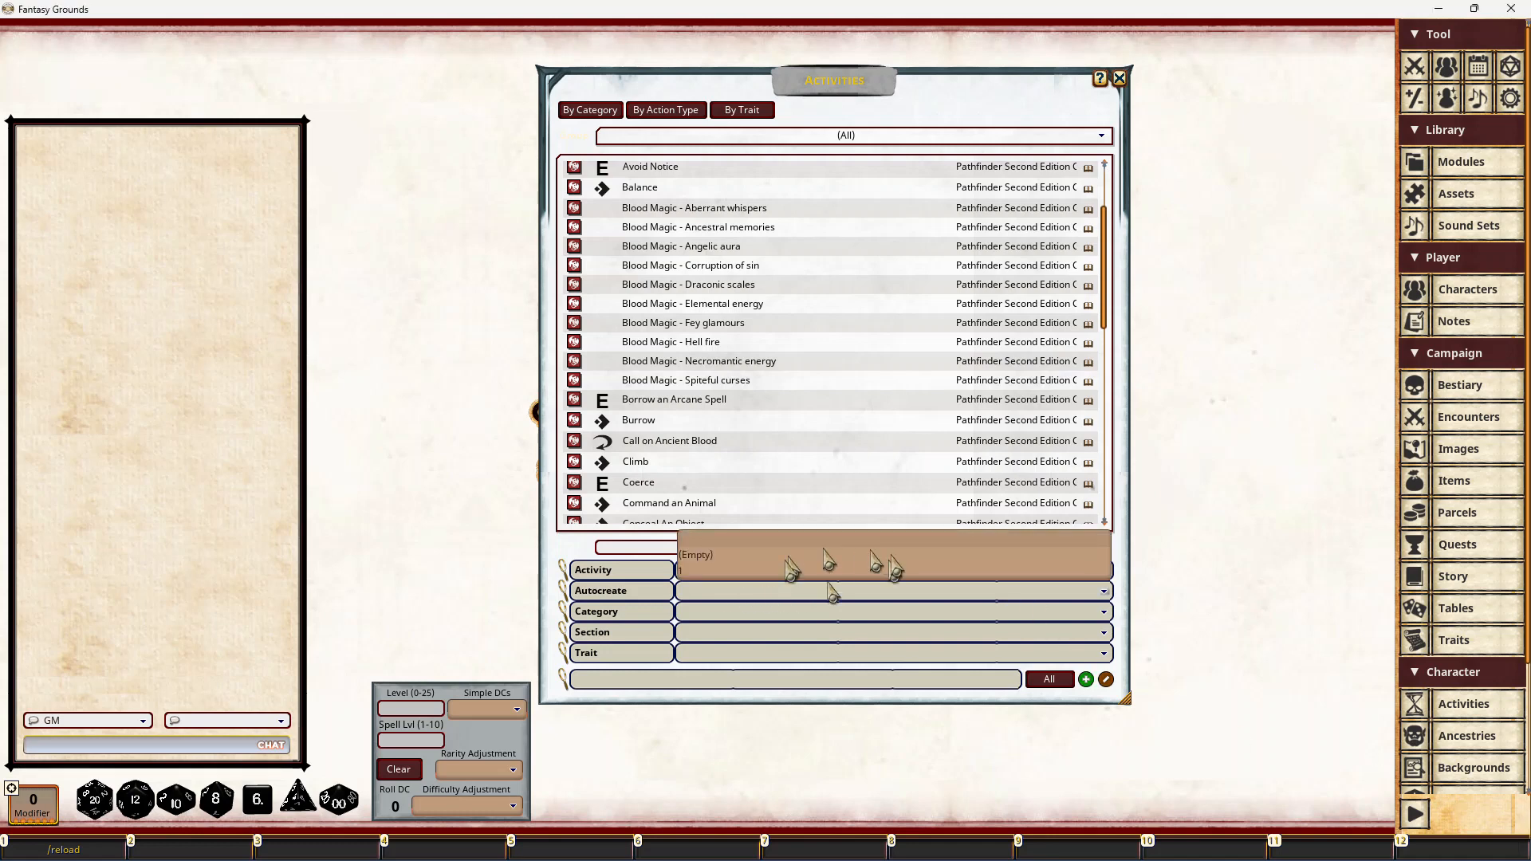
{"action": "left_click", "coordinate": [705, 570]}
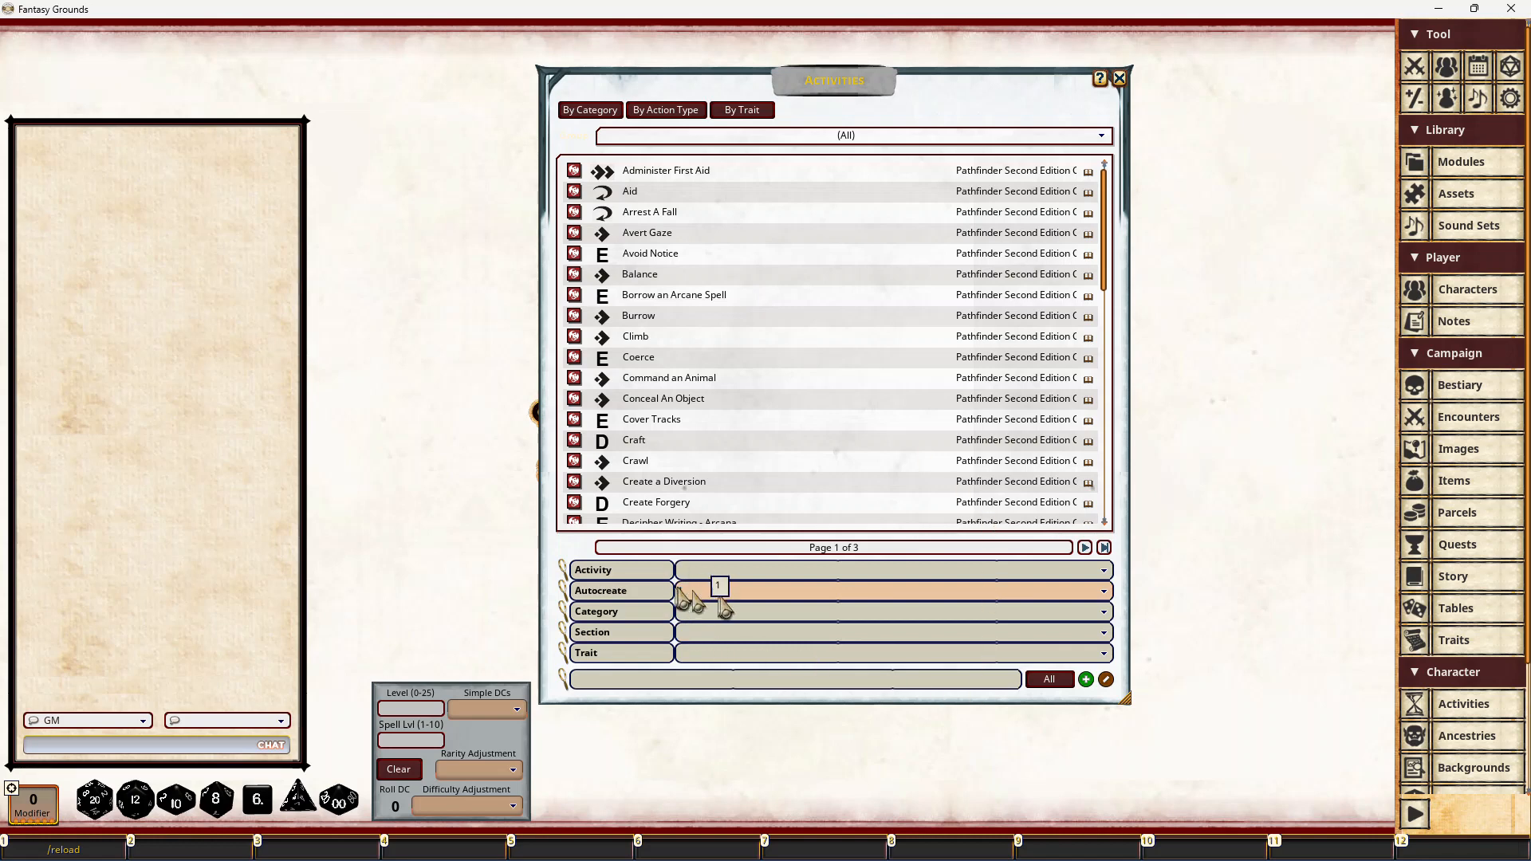
Step: Open the Climb activity record, review its Auto Create setting, actions and usage notes, and close it
{"action": "left_click", "coordinate": [648, 336]}
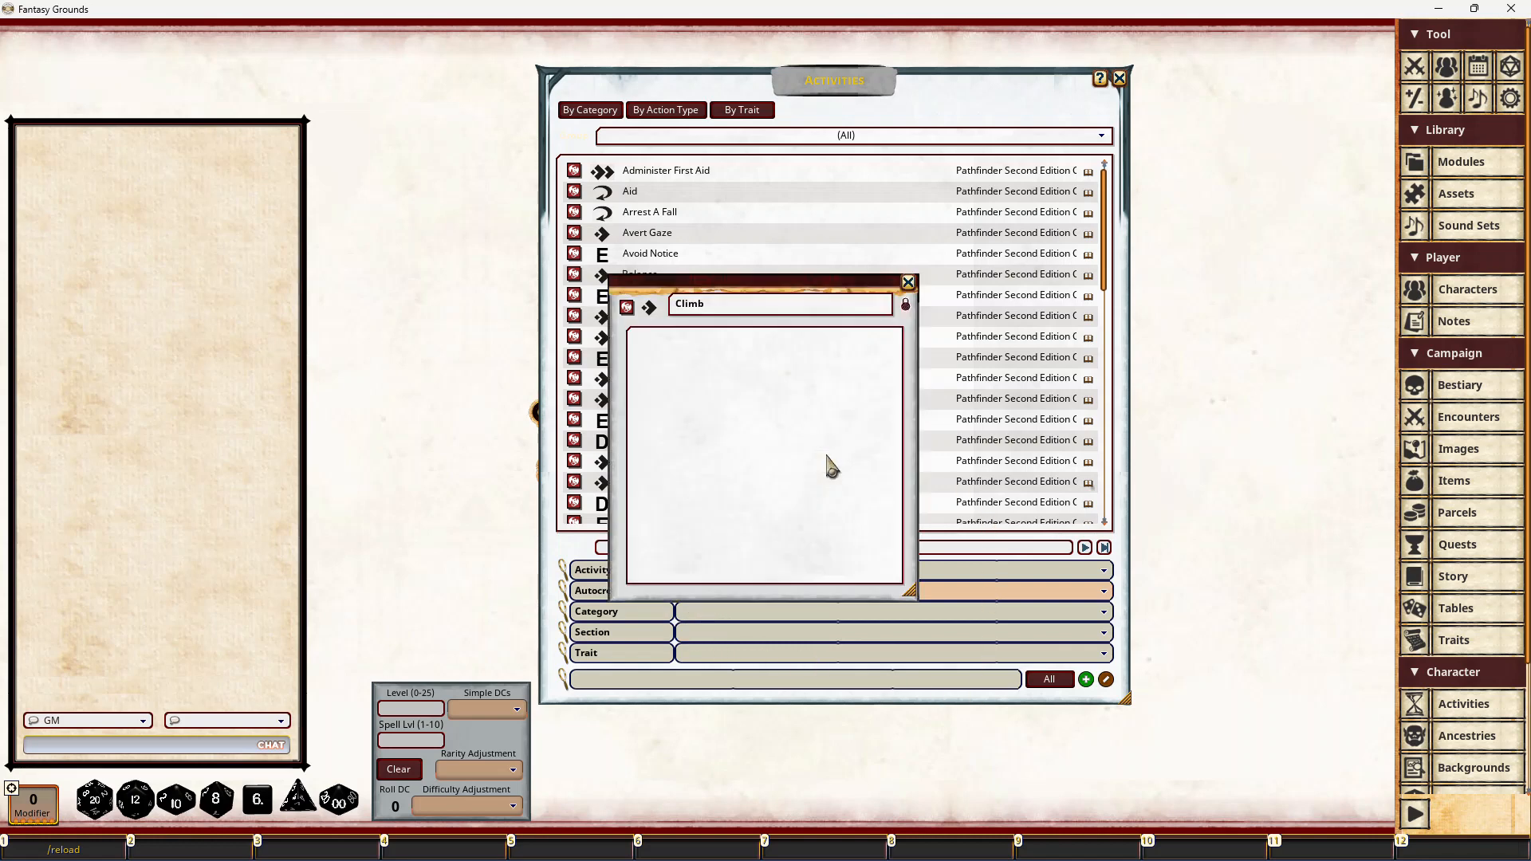
{"action": "scroll", "coordinate": [829, 462], "scroll_direction": "down", "scroll_amount": 10}
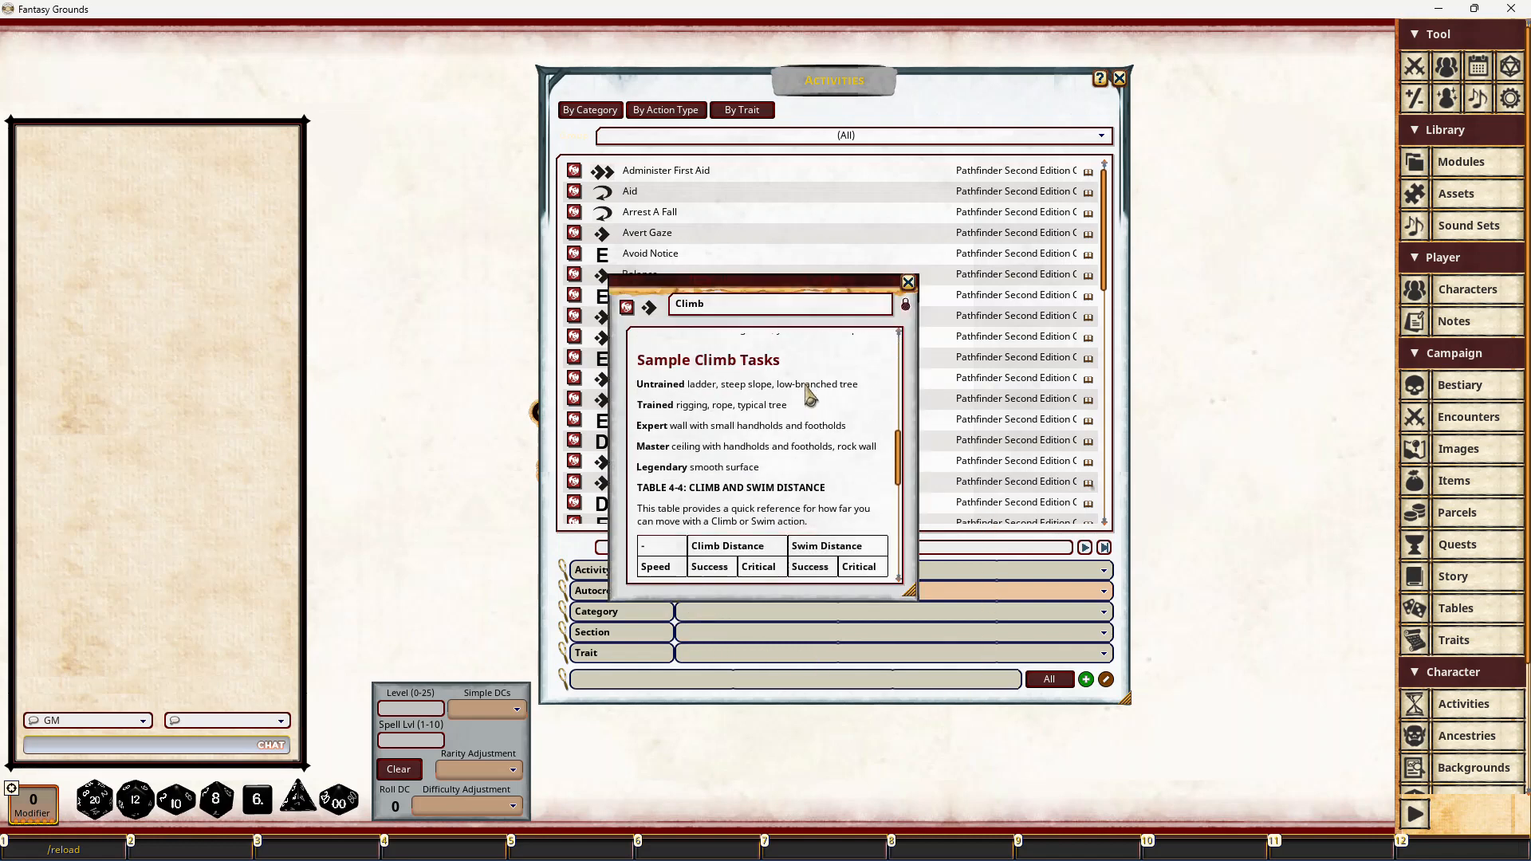
{"action": "scroll", "coordinate": [807, 393], "scroll_direction": "down", "scroll_amount": 3}
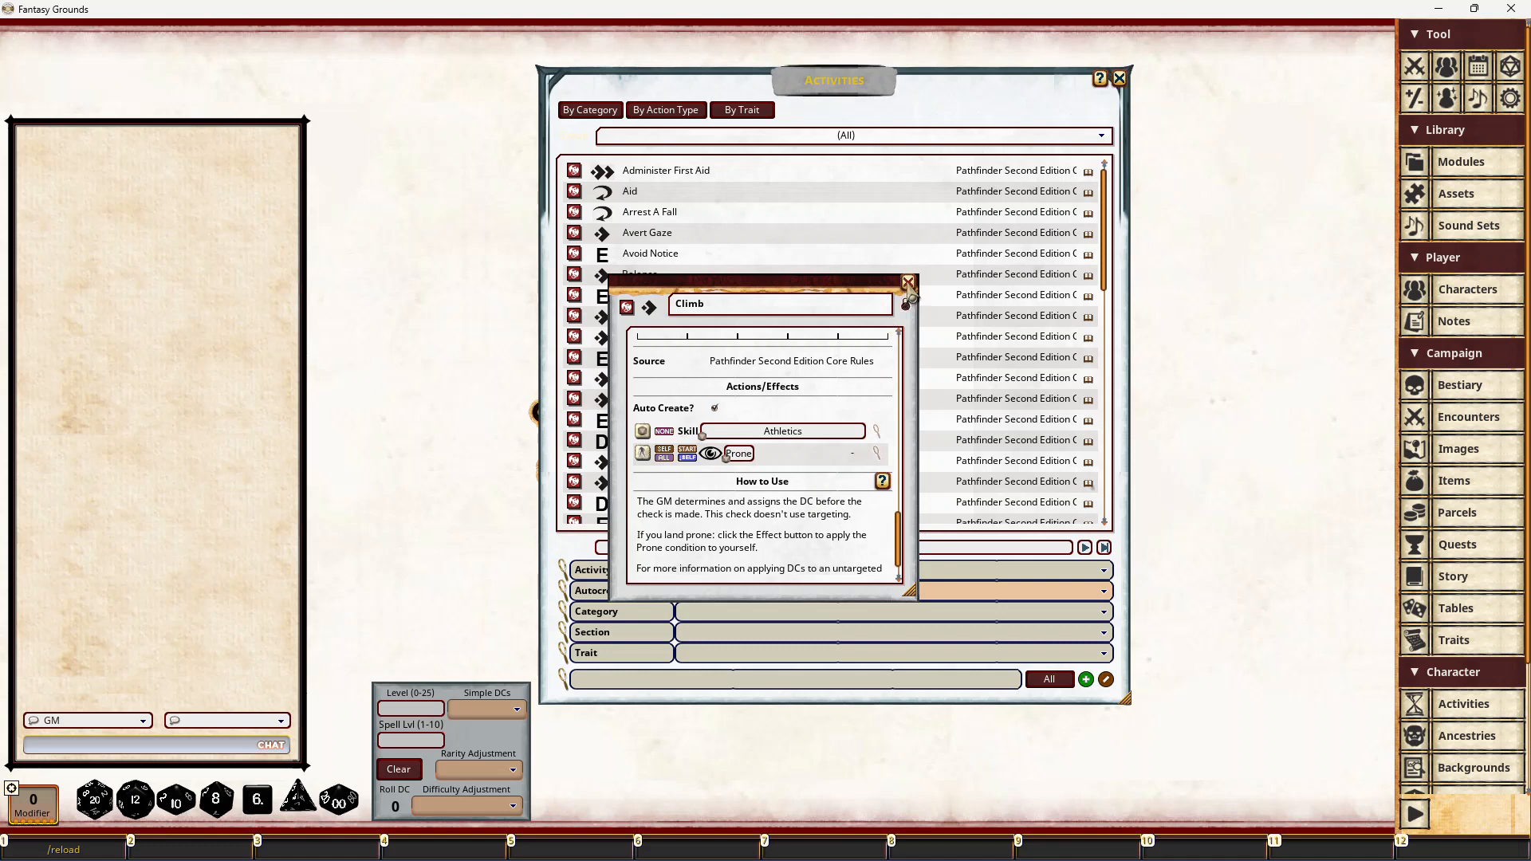
{"action": "left_click", "coordinate": [909, 291]}
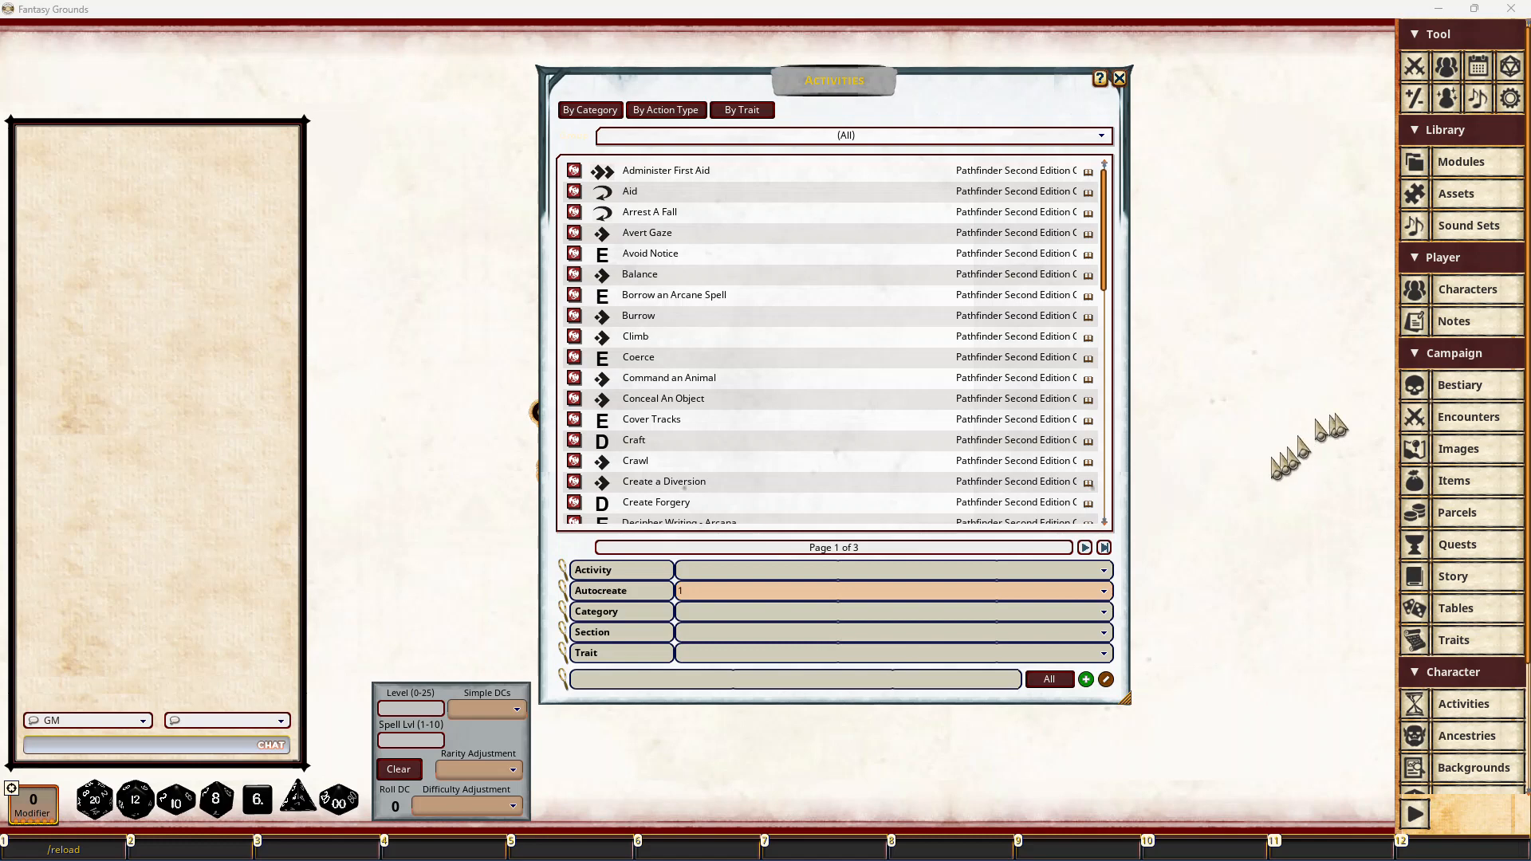
Step: Create a new player character and name it Tester
{"action": "left_click", "coordinate": [1467, 290]}
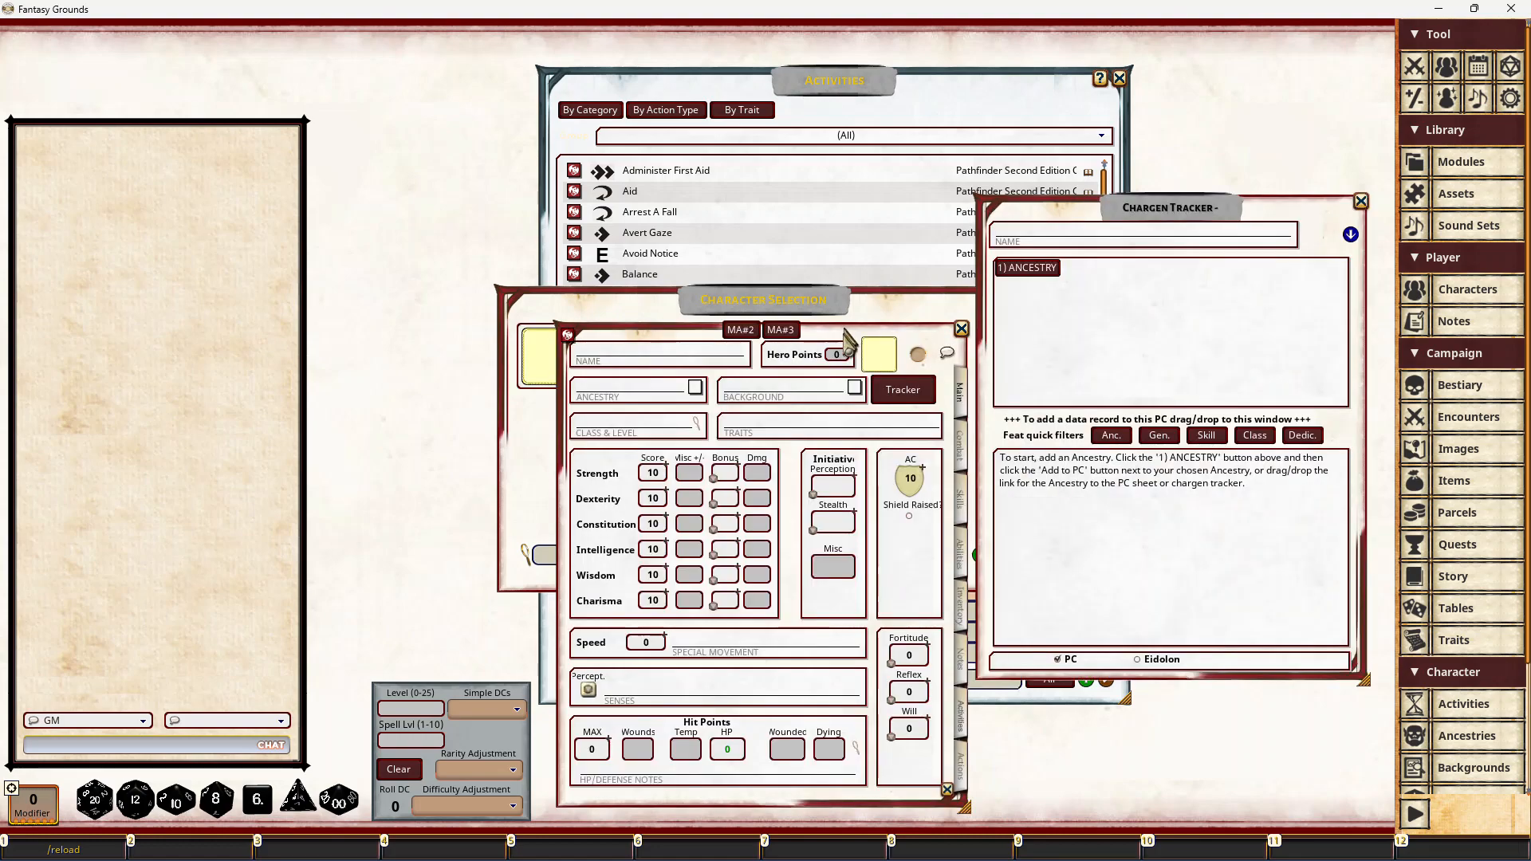
{"action": "left_click_drag", "start_coordinate": [844, 342], "coordinate": [833, 164]}
{"action": "left_click", "coordinate": [676, 179]}
{"action": "type", "text": "Tester"}
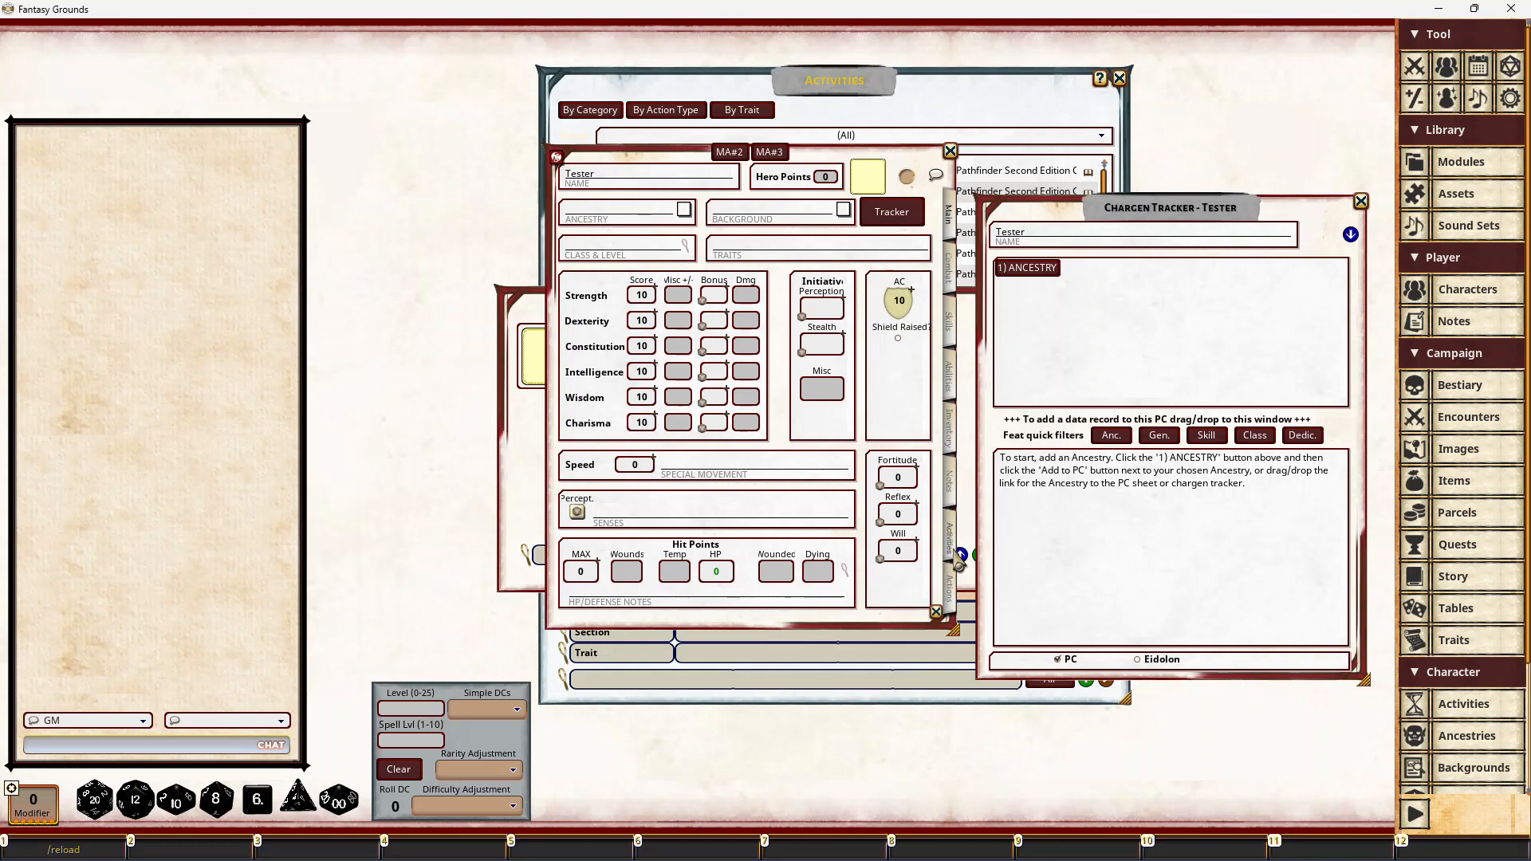
Step: Show Tester's activities on the character sheet and collapse the Skill, Encounter, Exploration and Downtime Activities groups
{"action": "left_click", "coordinate": [950, 548]}
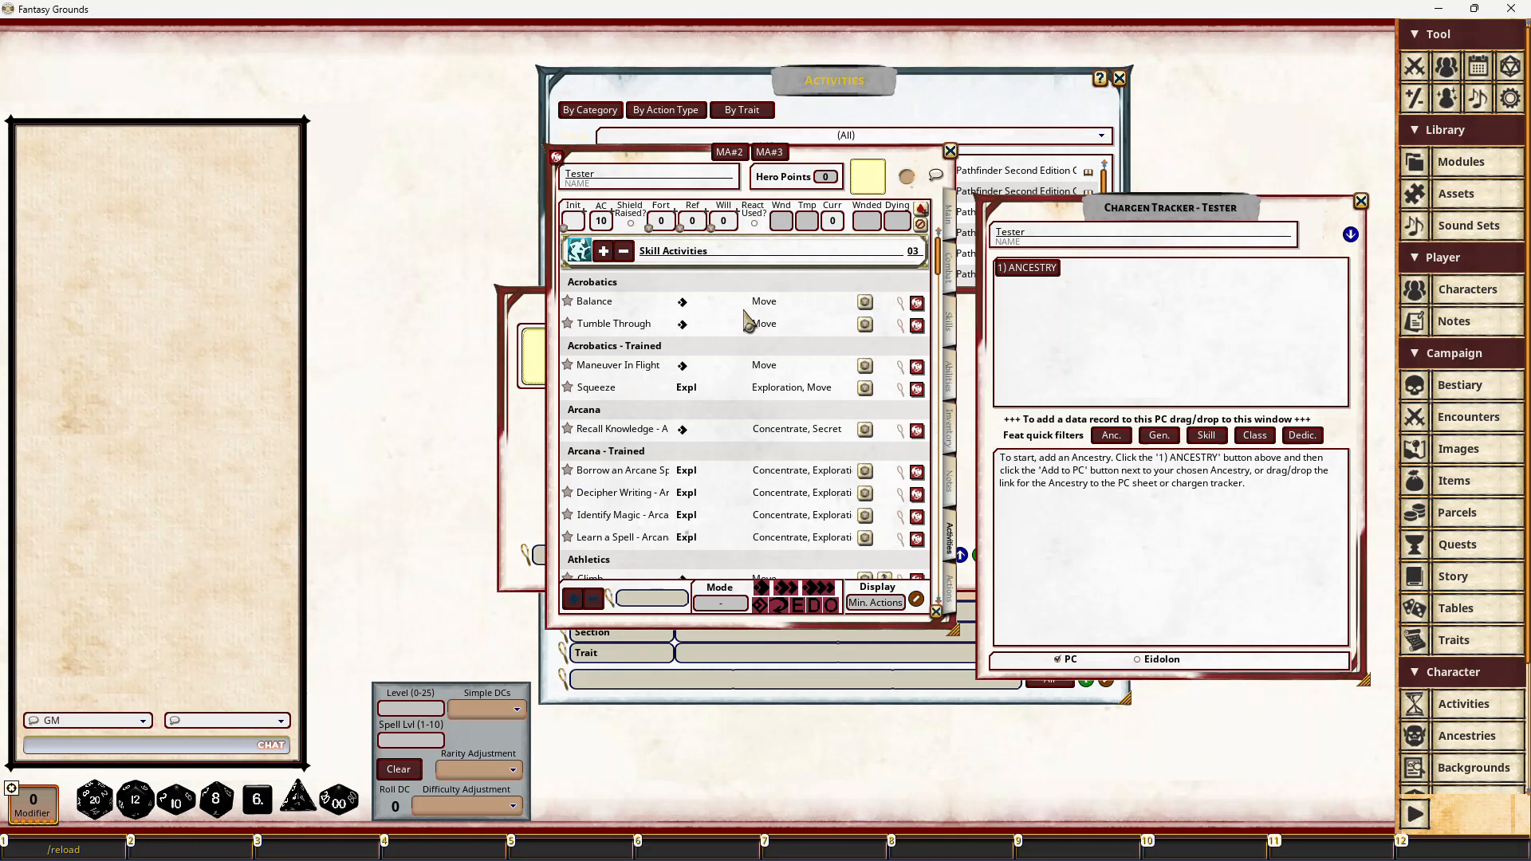
{"action": "left_click_drag", "start_coordinate": [912, 160], "coordinate": [961, 96]}
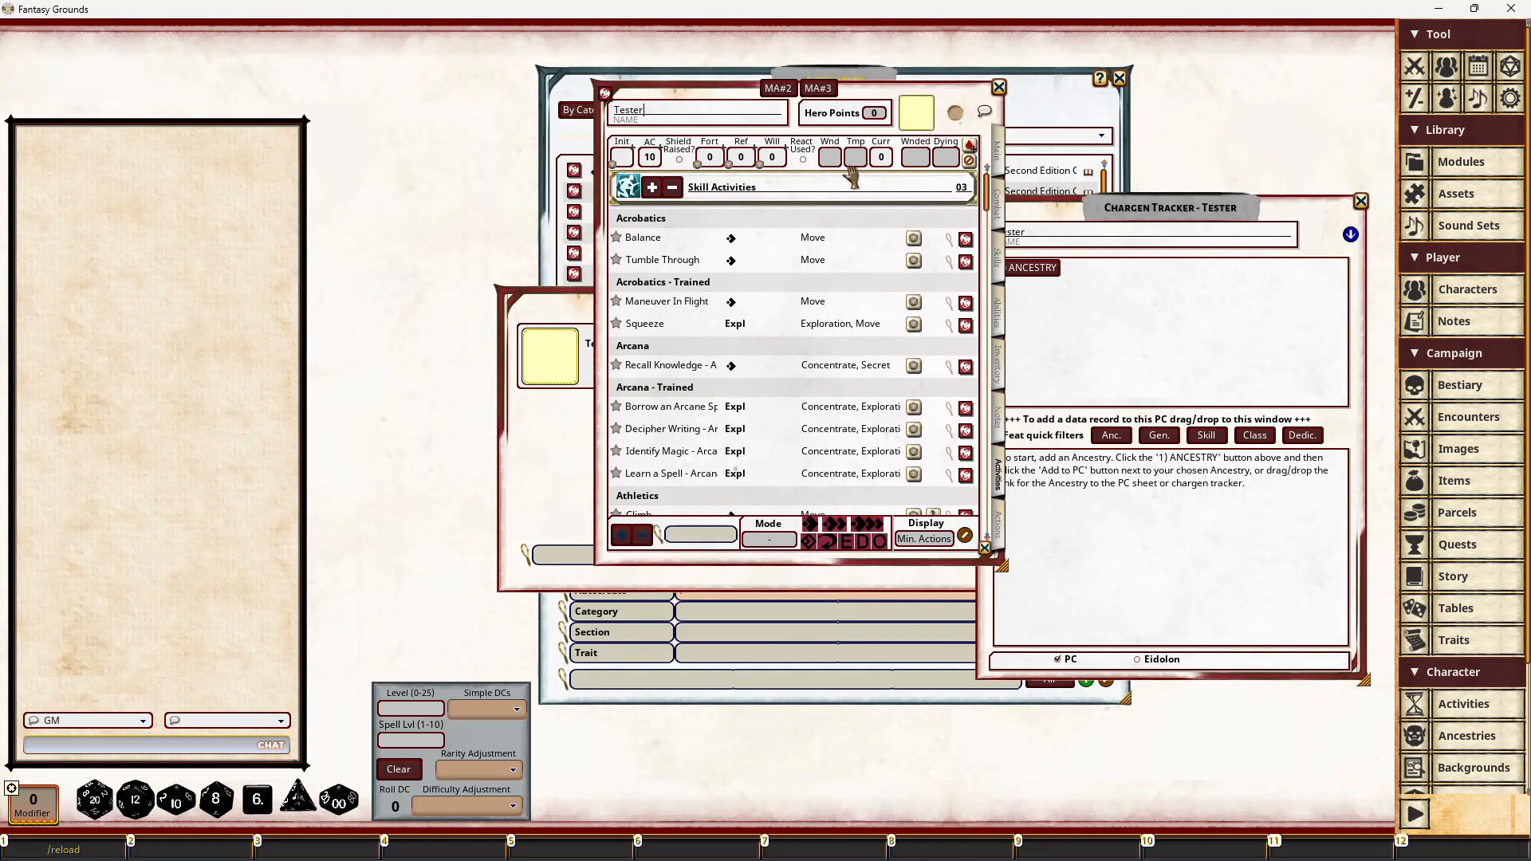
{"action": "left_click", "coordinate": [672, 187]}
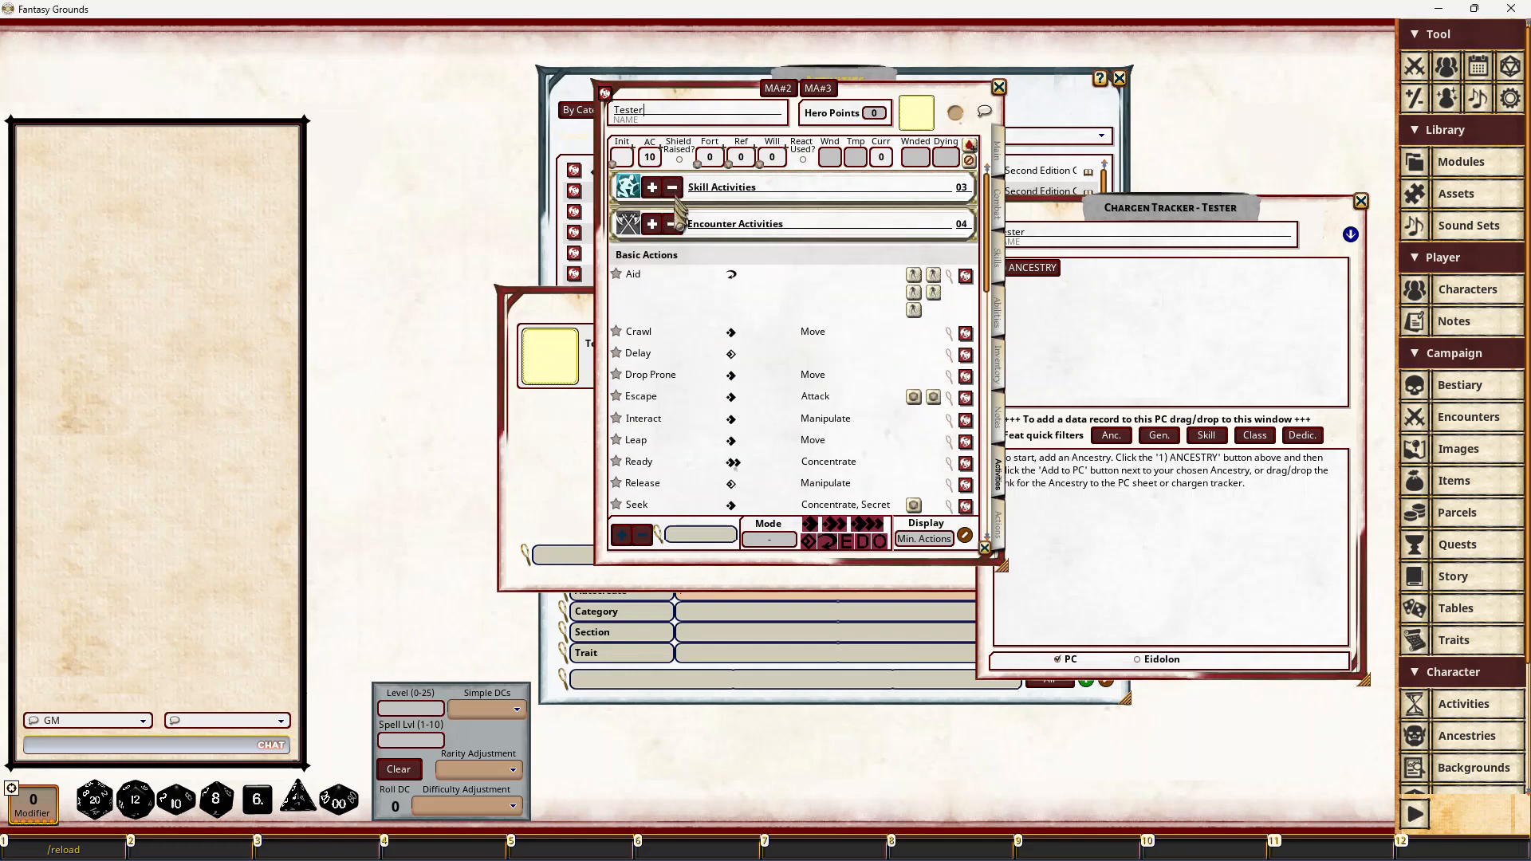
{"action": "left_click", "coordinate": [672, 224]}
{"action": "left_click", "coordinate": [672, 260]}
{"action": "left_click", "coordinate": [672, 297]}
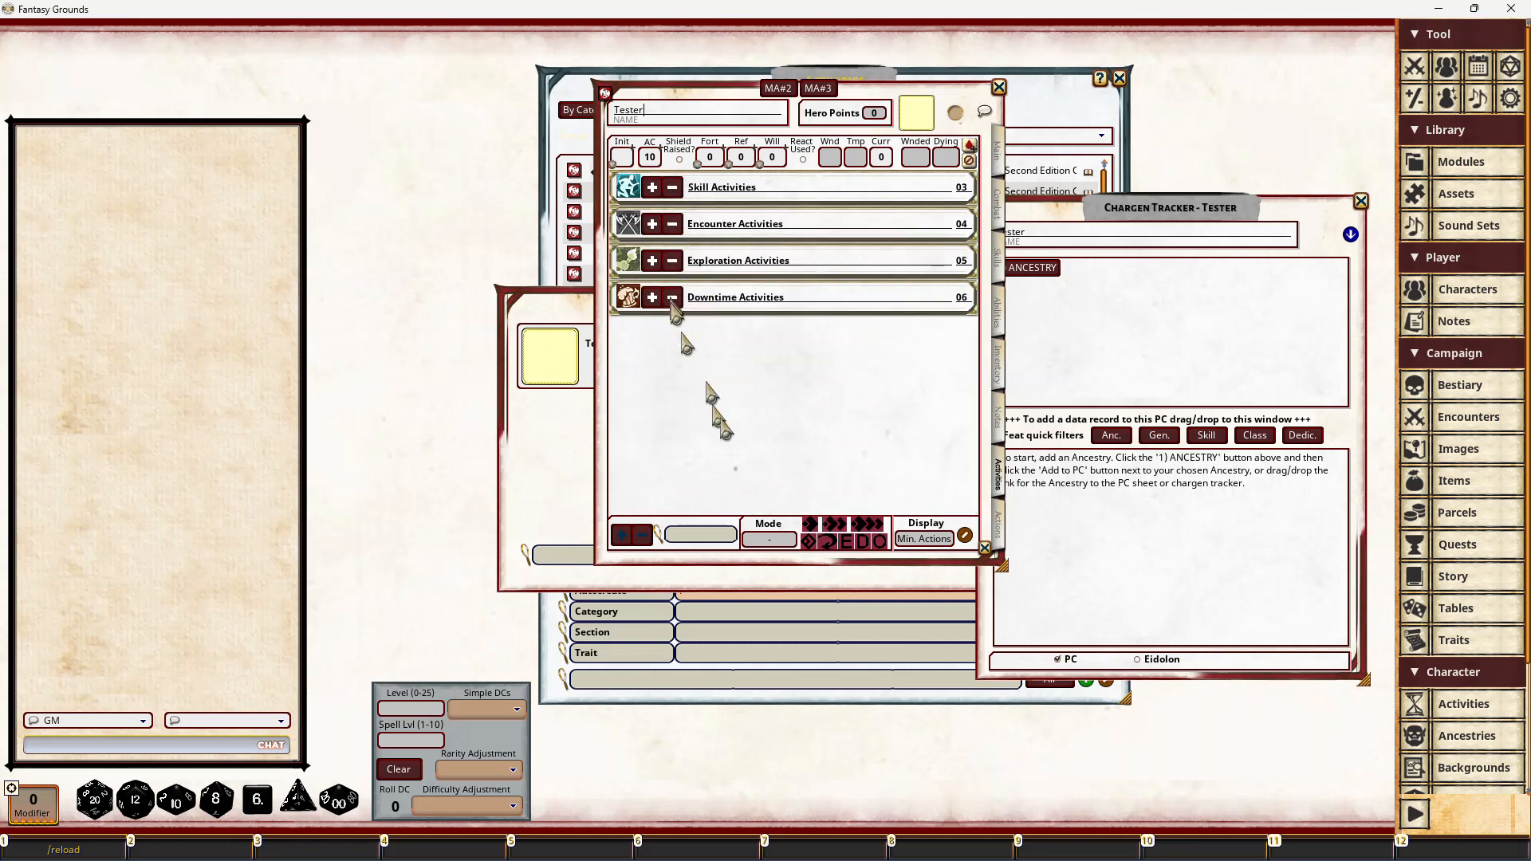
Step: Review the entries in the Downtime Activities group and the Exploration Activities group, with only one group expanded at a time
{"action": "left_click", "coordinate": [652, 296]}
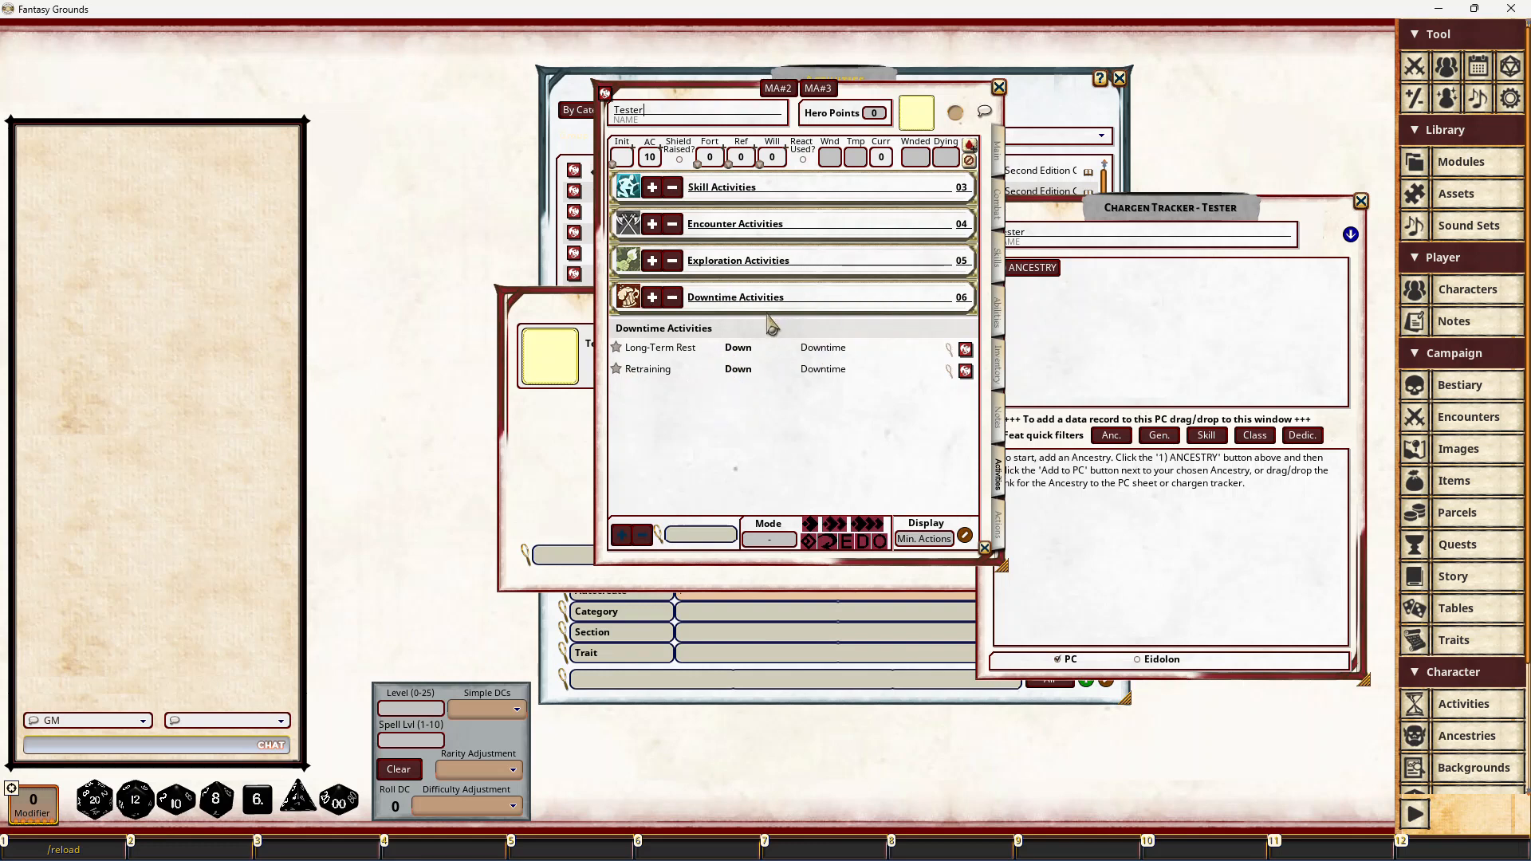
{"action": "left_click", "coordinate": [671, 298]}
{"action": "left_click", "coordinate": [652, 262]}
{"action": "scroll", "coordinate": [807, 275], "scroll_direction": "down", "scroll_amount": 1}
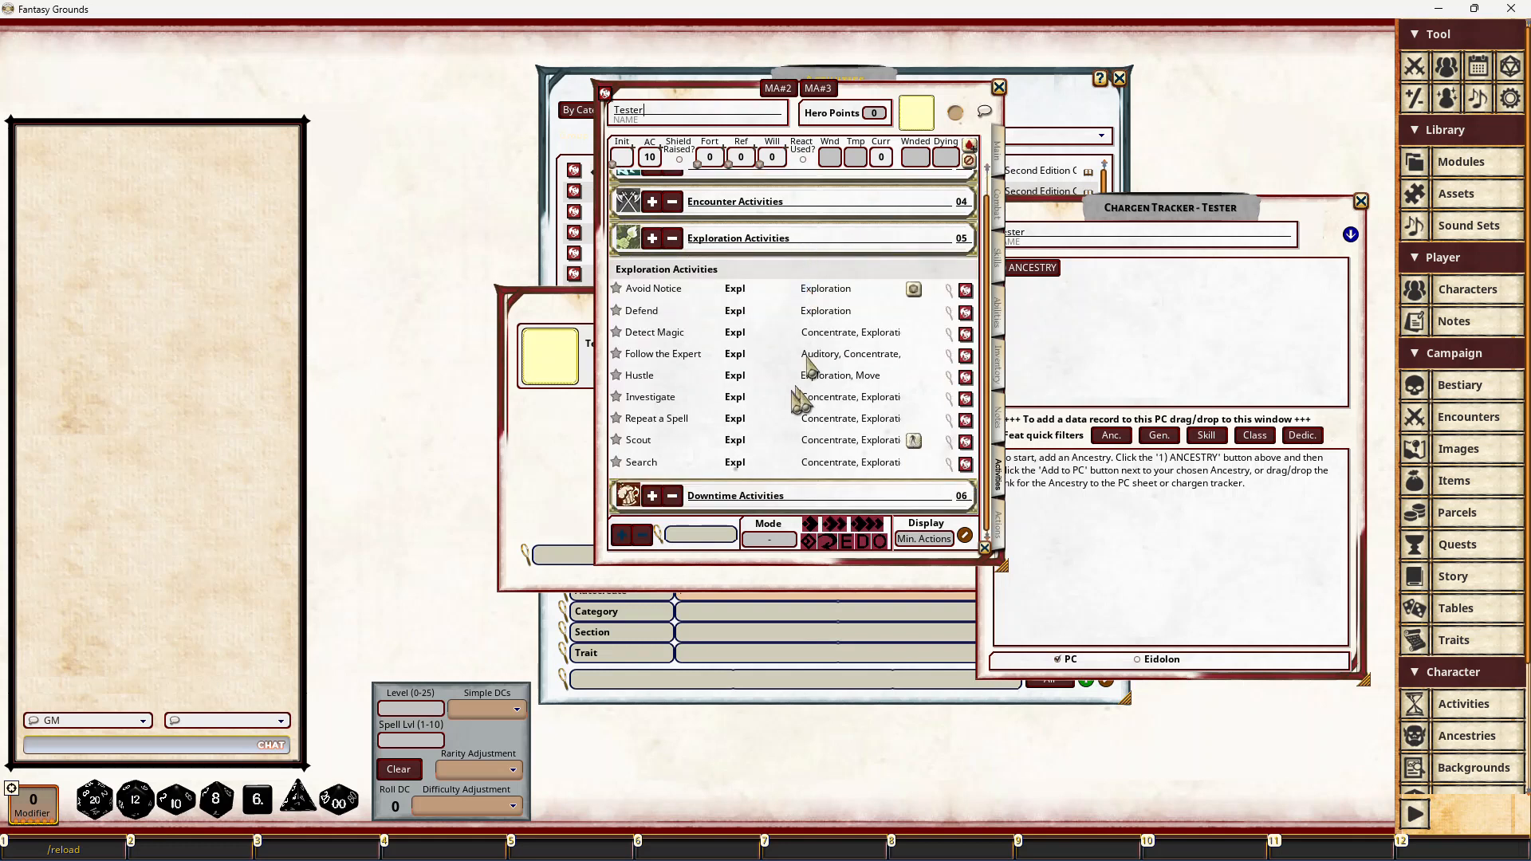
Step: Read Tester's Avoid Notice activity record, roll its Stealth skill check from there, and close the record
{"action": "left_click", "coordinate": [965, 289]}
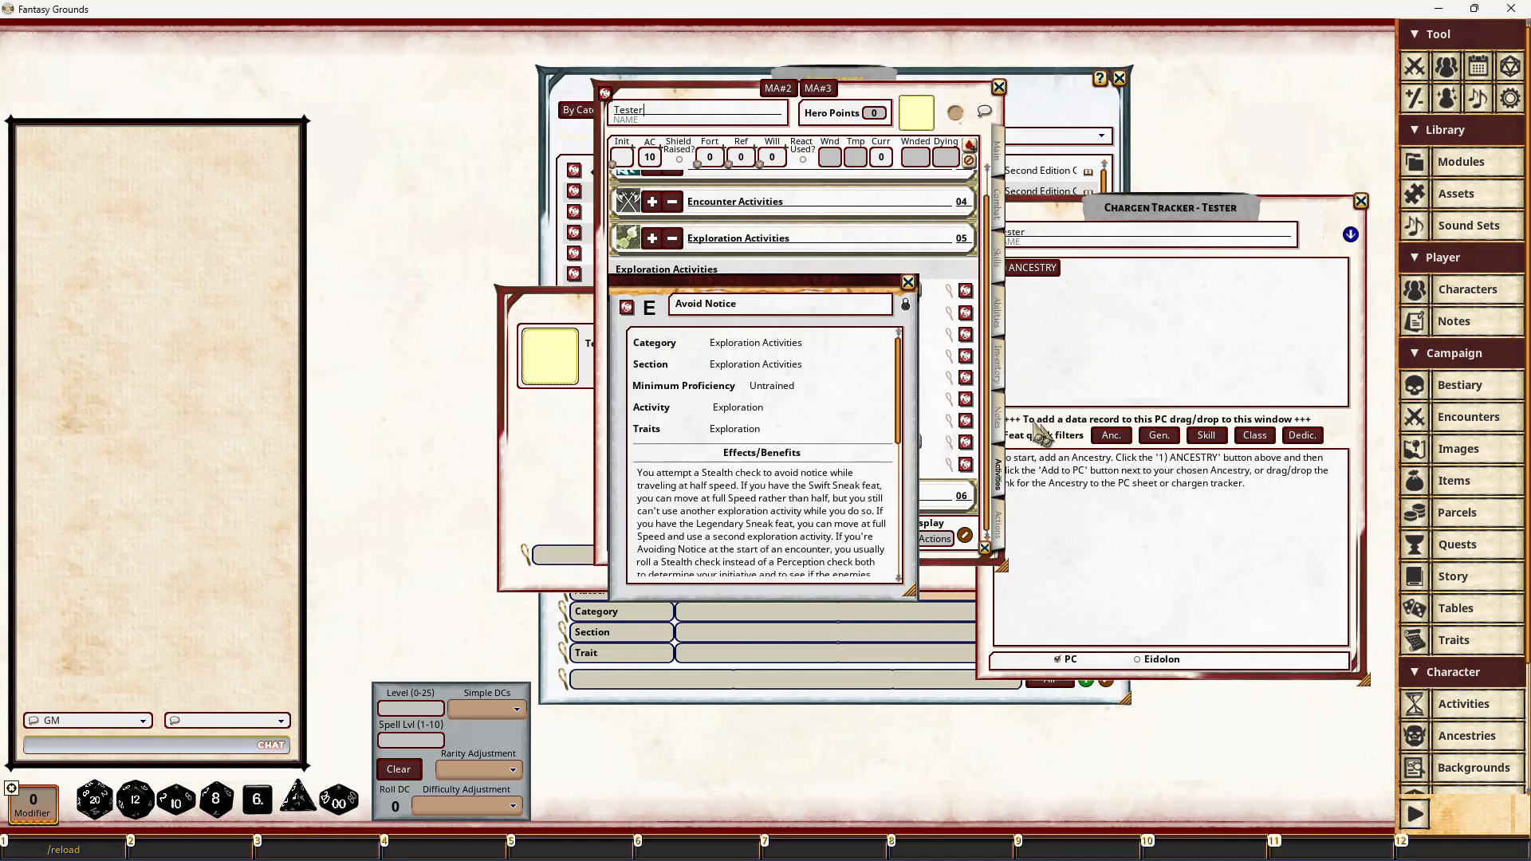
{"action": "scroll", "coordinate": [777, 359], "scroll_direction": "down", "scroll_amount": 6}
{"action": "scroll", "coordinate": [797, 370], "scroll_direction": "up", "scroll_amount": 6}
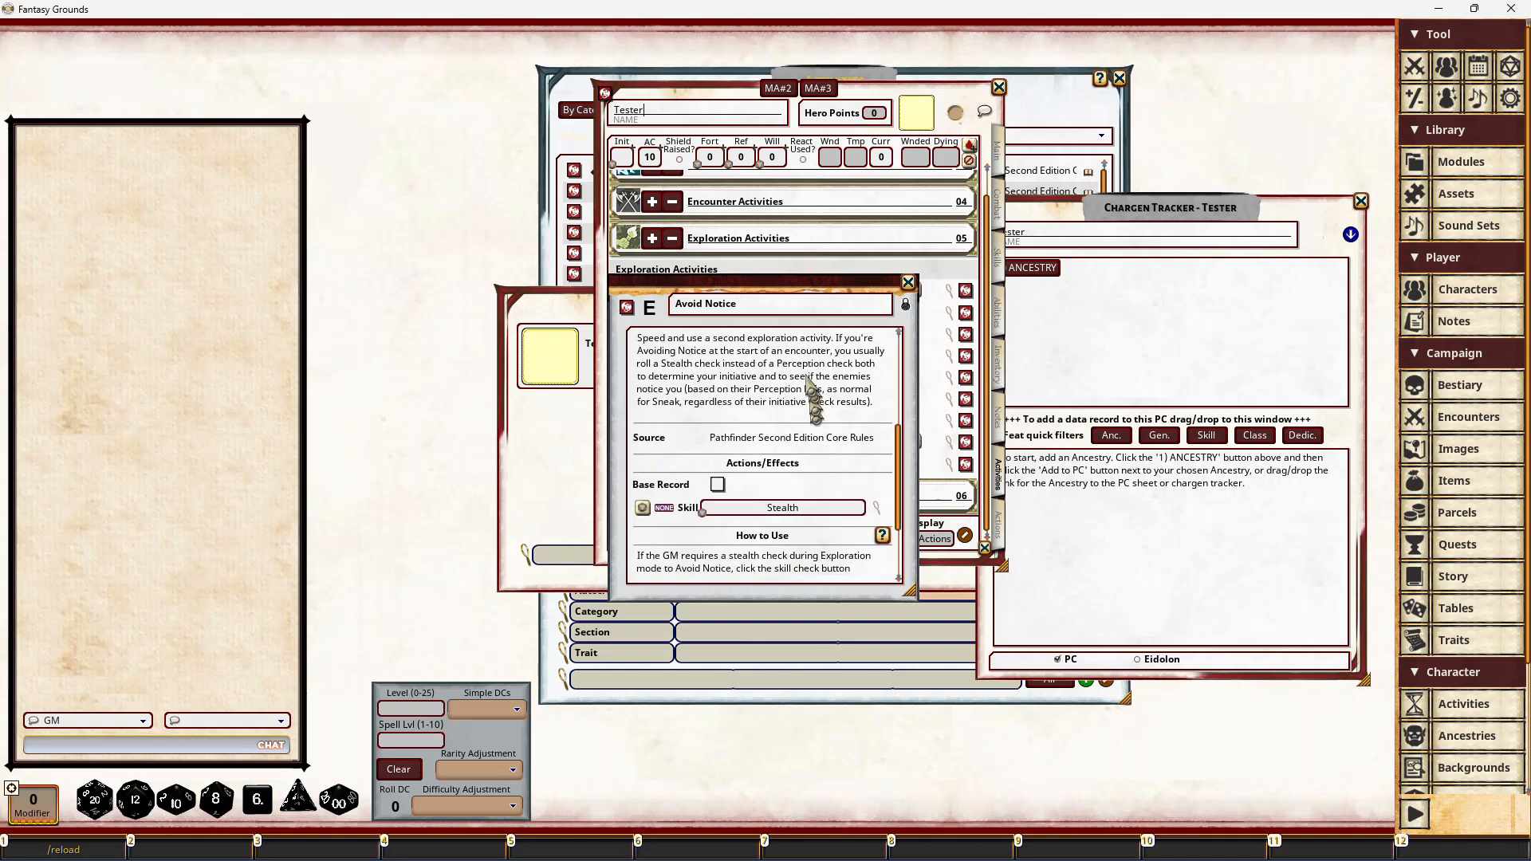
{"action": "scroll", "coordinate": [785, 414], "scroll_direction": "down", "scroll_amount": 5}
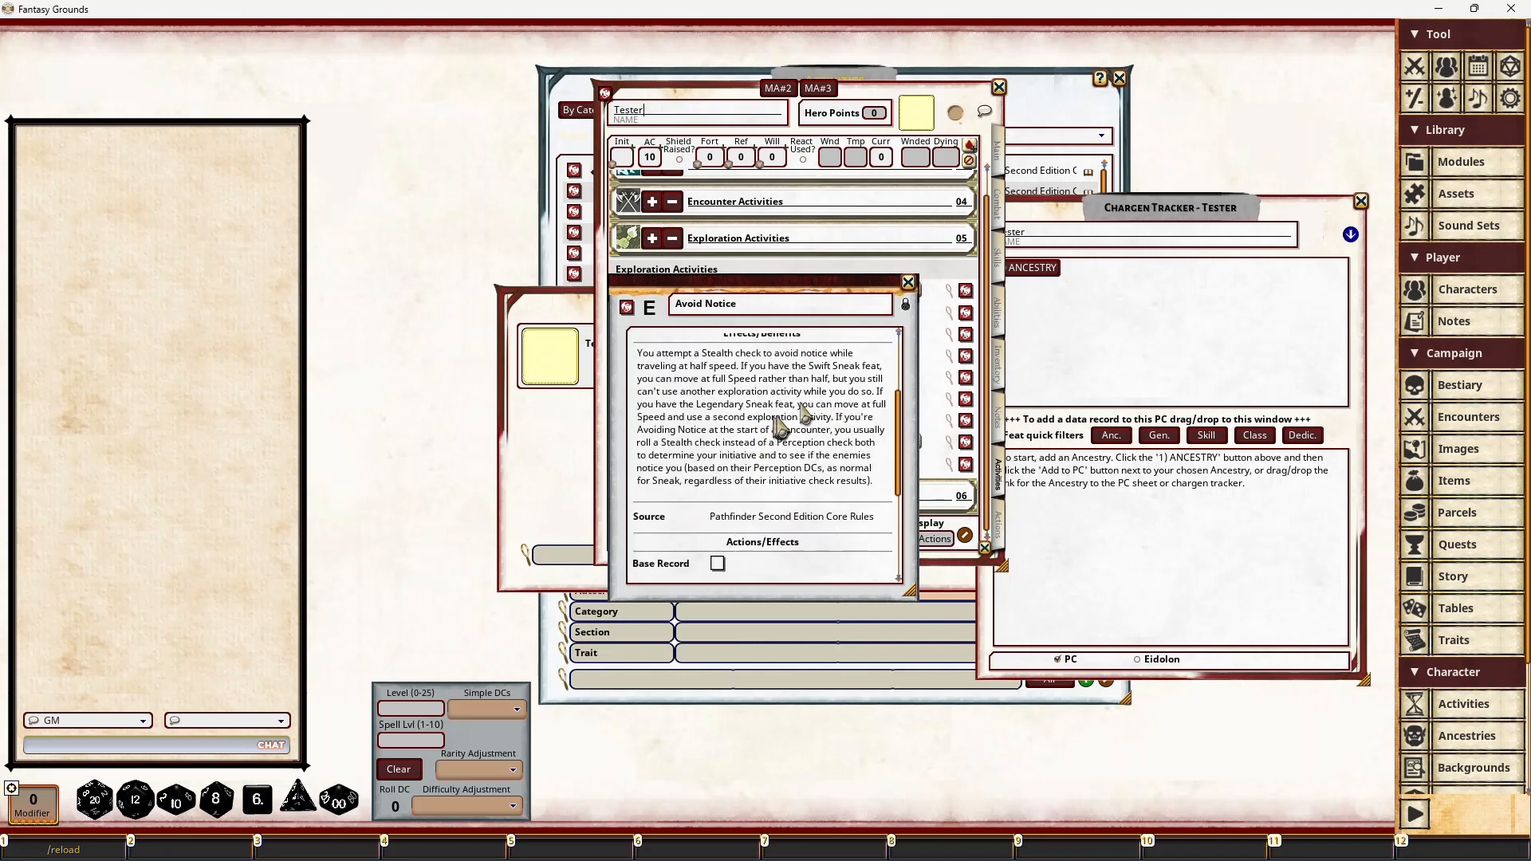
{"action": "scroll", "coordinate": [779, 427], "scroll_direction": "down", "scroll_amount": 2}
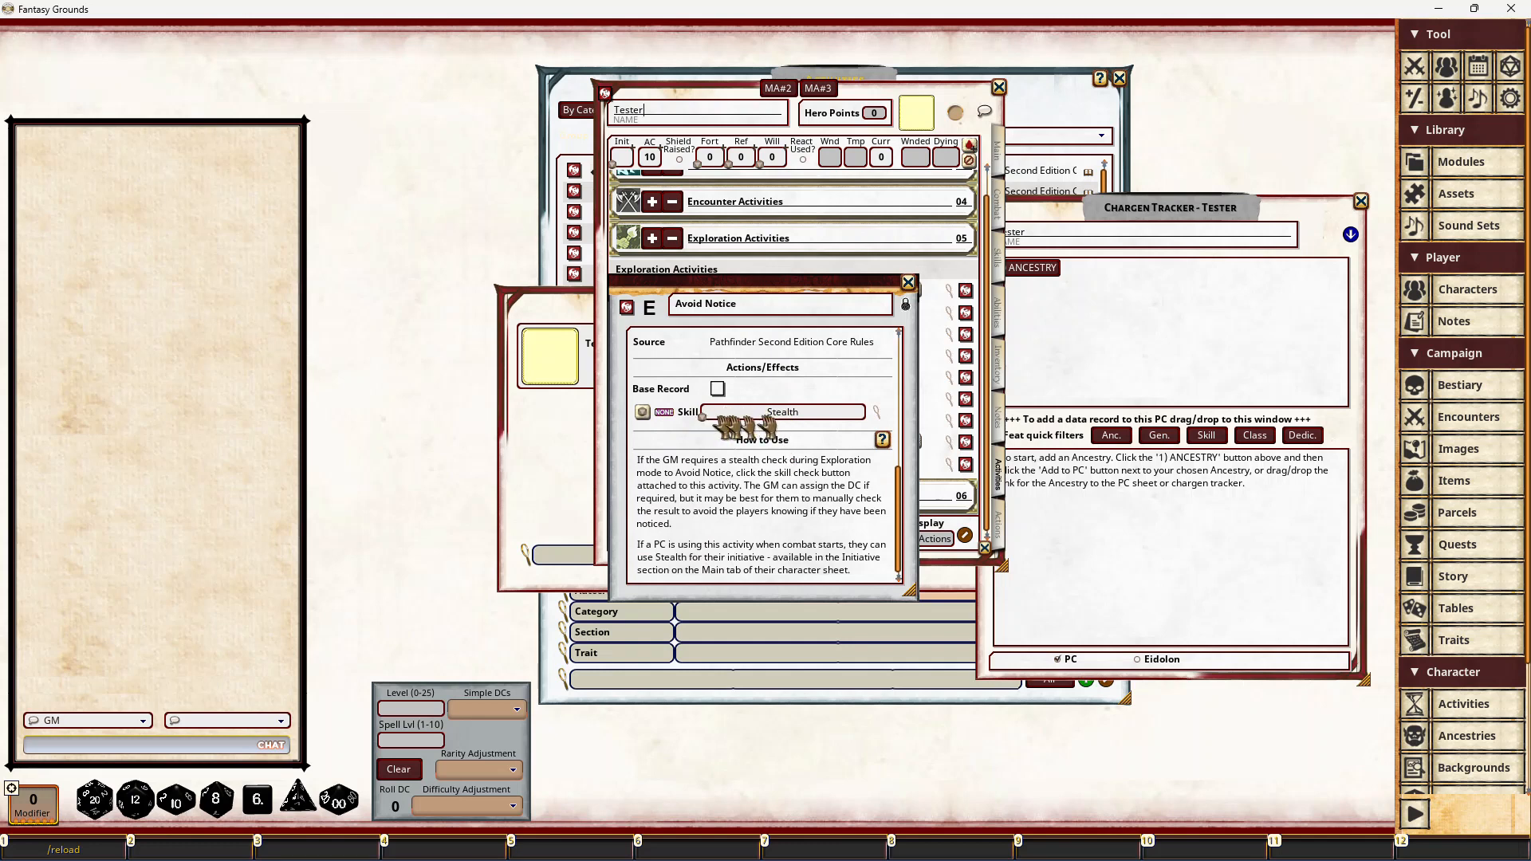
{"action": "left_click", "coordinate": [642, 413]}
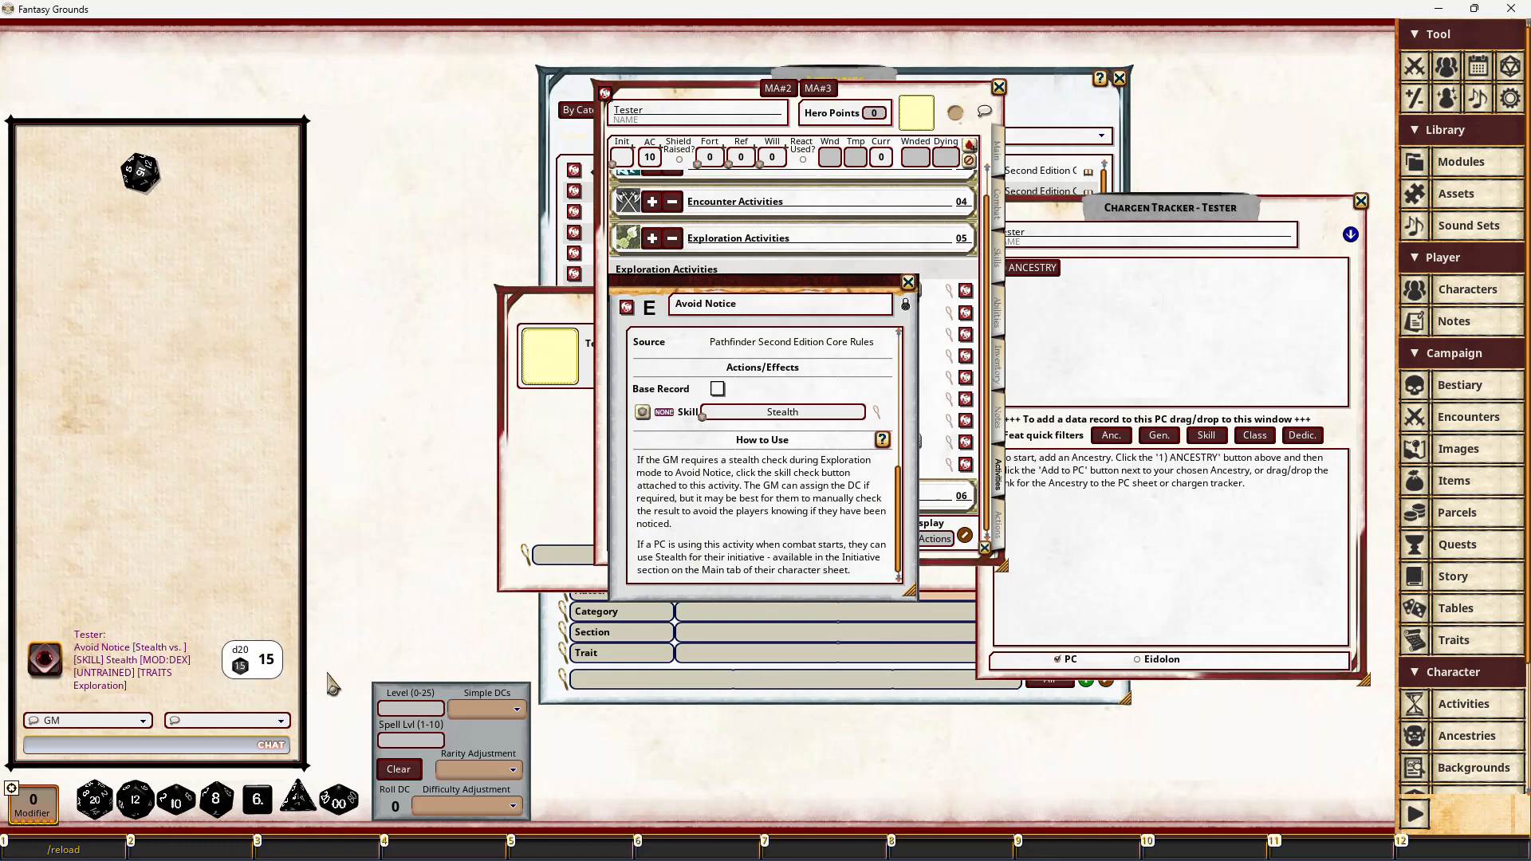
{"action": "scroll", "coordinate": [789, 549], "scroll_direction": "up", "scroll_amount": 6}
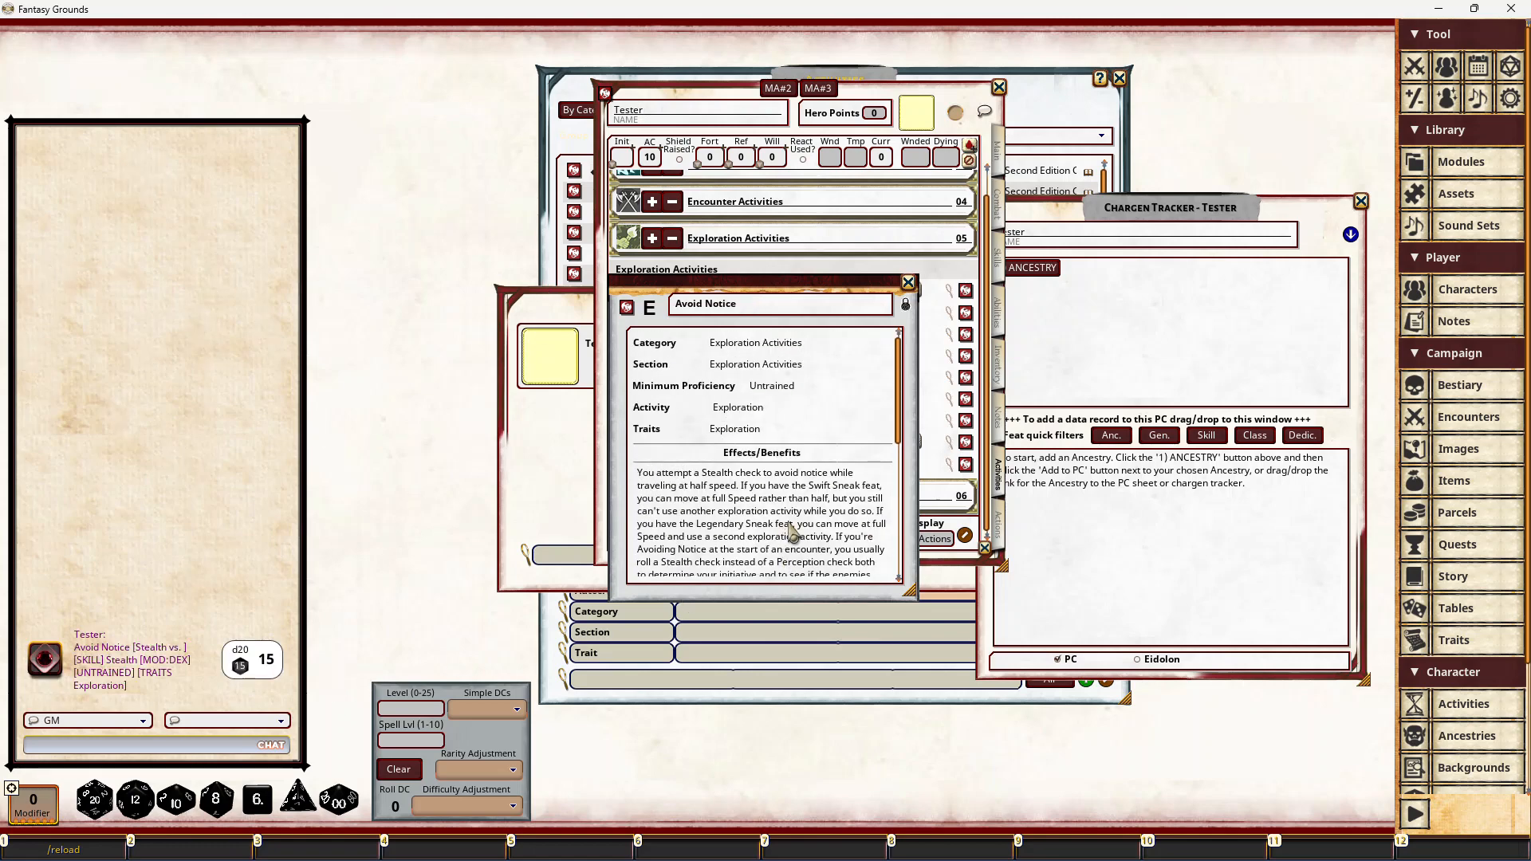
{"action": "left_click", "coordinate": [908, 284]}
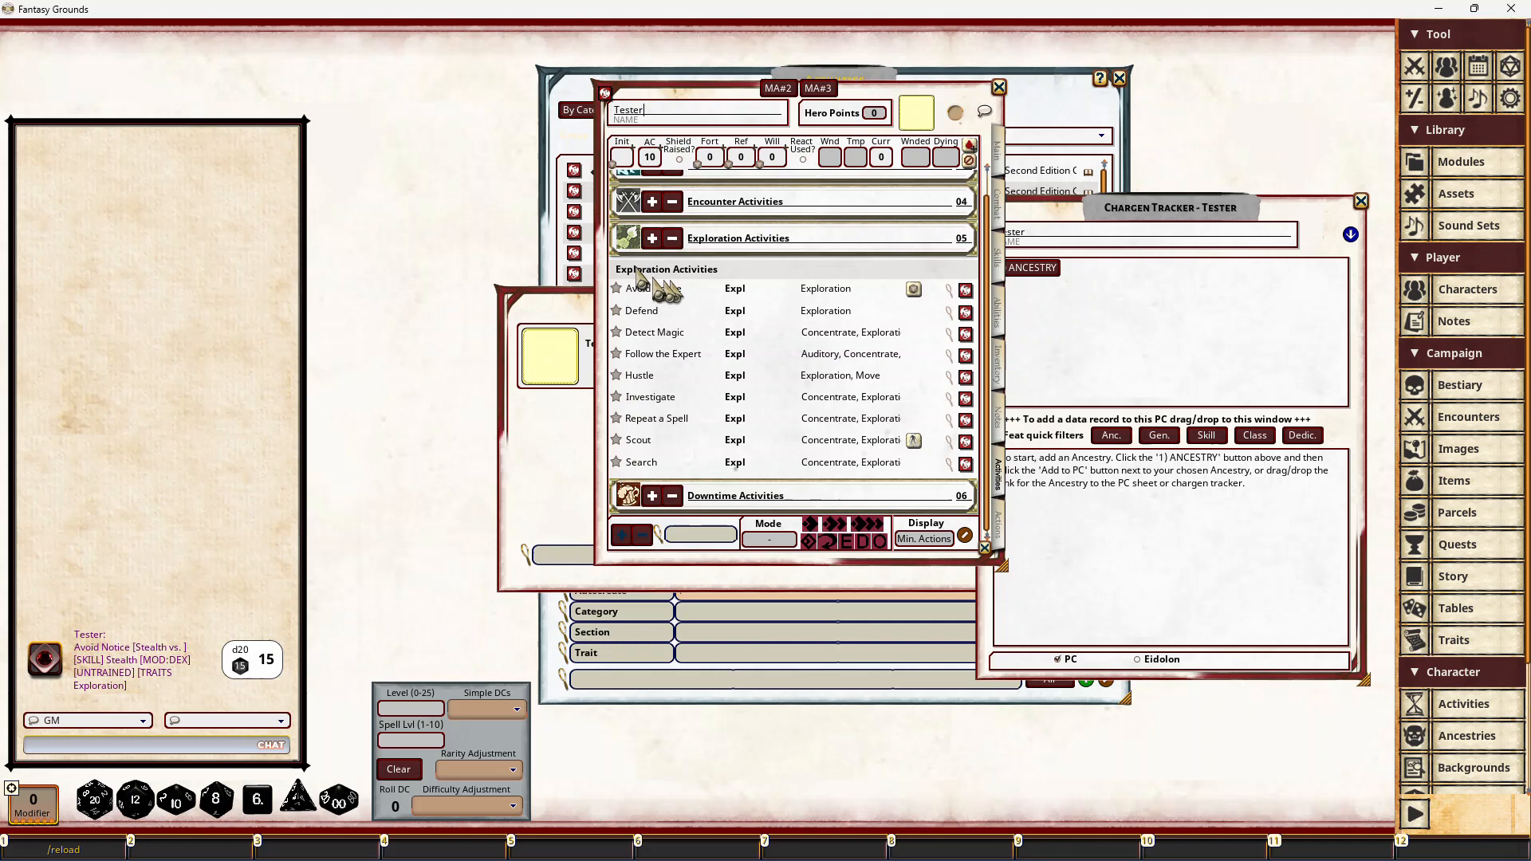
Step: Collapse Exploration Activities and examine the Basic Actions and Specialty Basic Actions under Encounter Activities
{"action": "left_click", "coordinate": [673, 242]}
{"action": "left_click", "coordinate": [652, 225]}
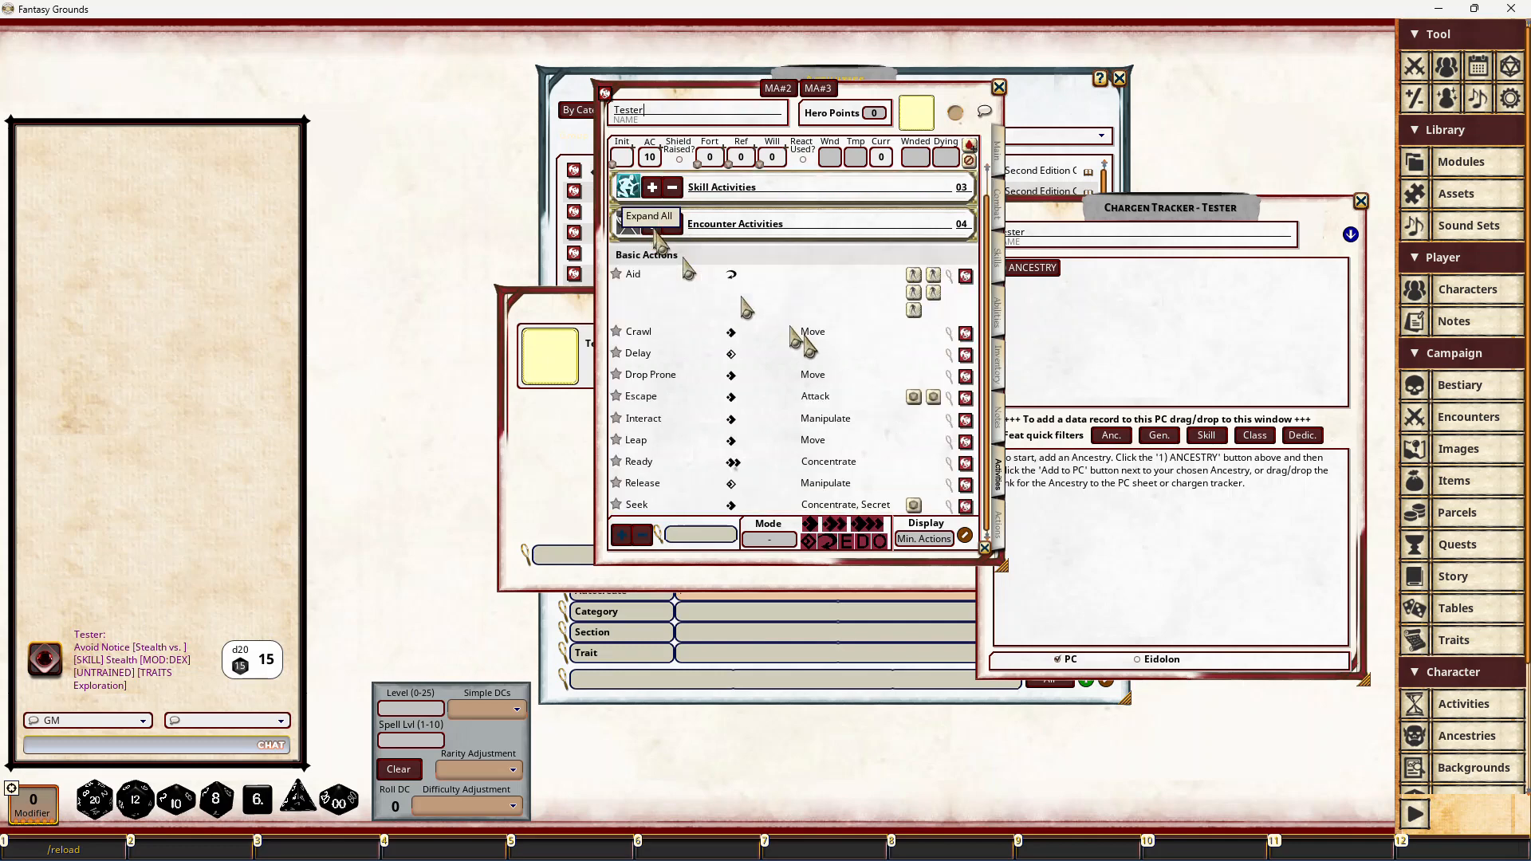
{"action": "scroll", "coordinate": [717, 271], "scroll_direction": "down", "scroll_amount": 6}
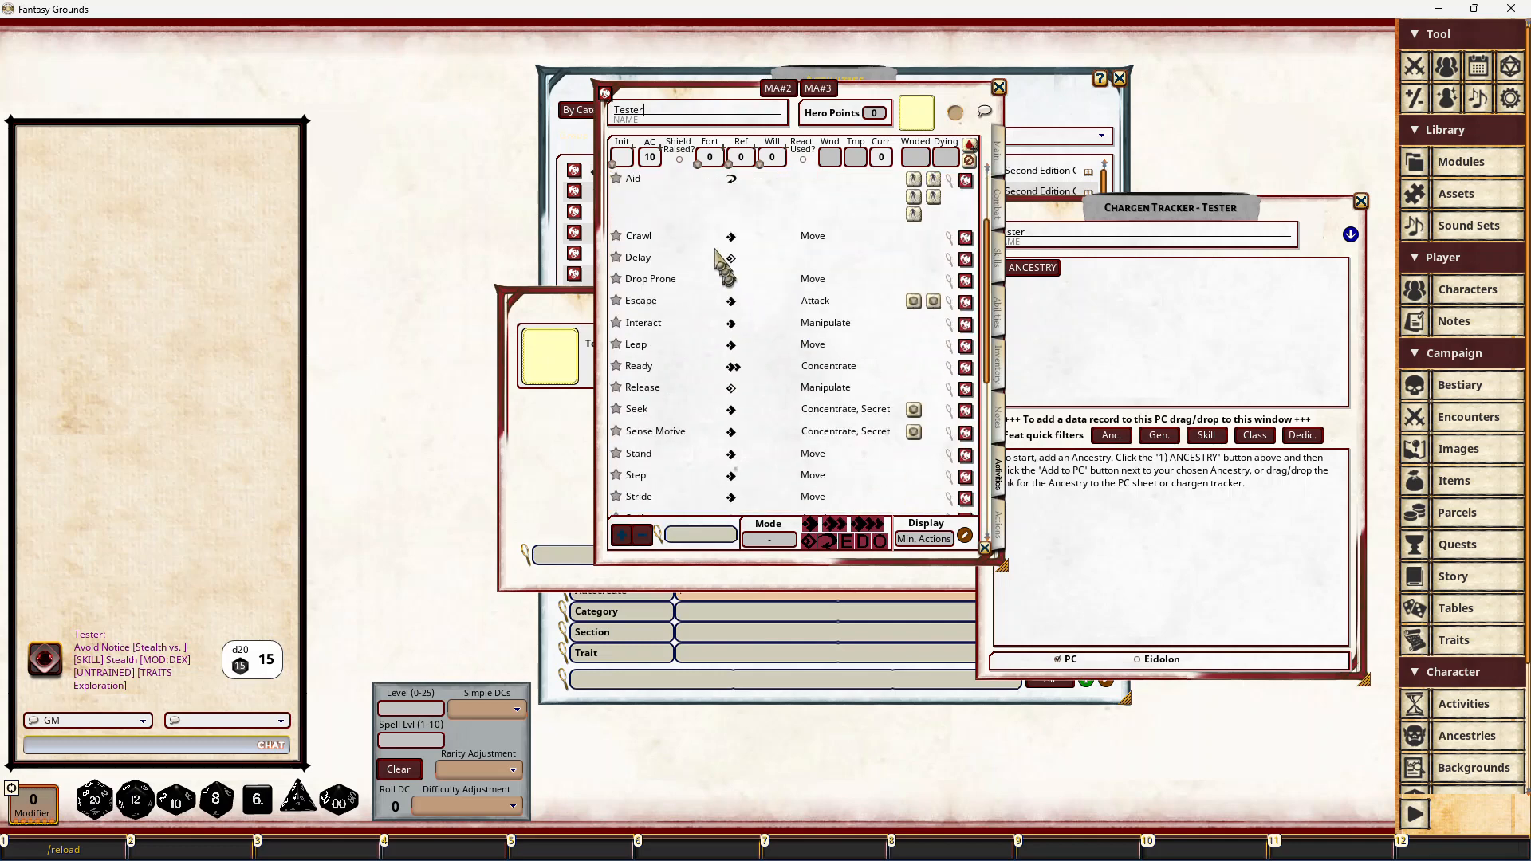
{"action": "scroll", "coordinate": [718, 382], "scroll_direction": "down", "scroll_amount": 3}
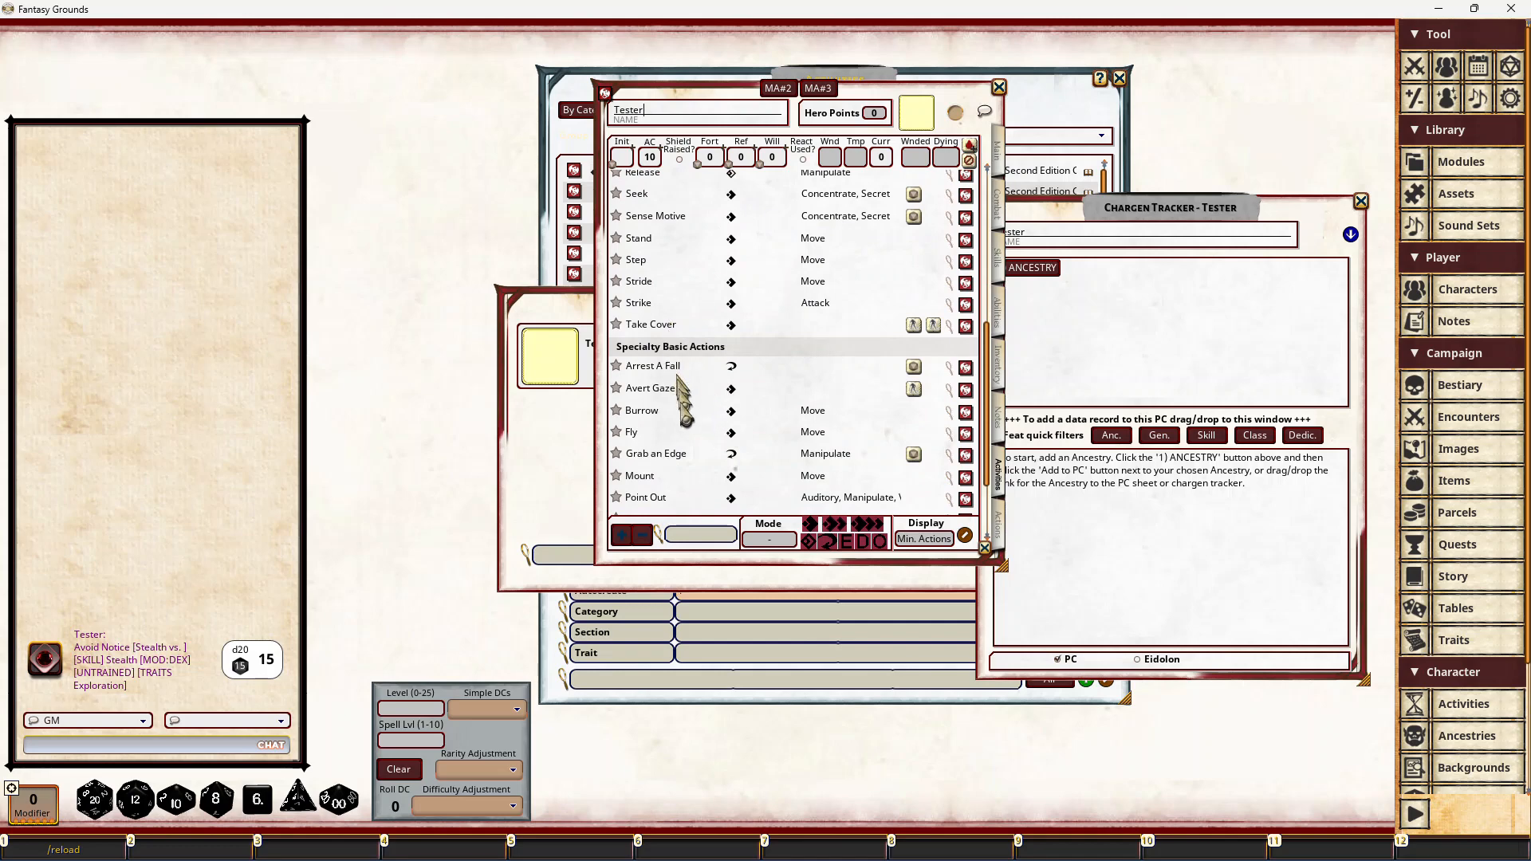
{"action": "scroll", "coordinate": [702, 371], "scroll_direction": "down", "scroll_amount": 2}
{"action": "scroll", "coordinate": [701, 379], "scroll_direction": "up", "scroll_amount": 10}
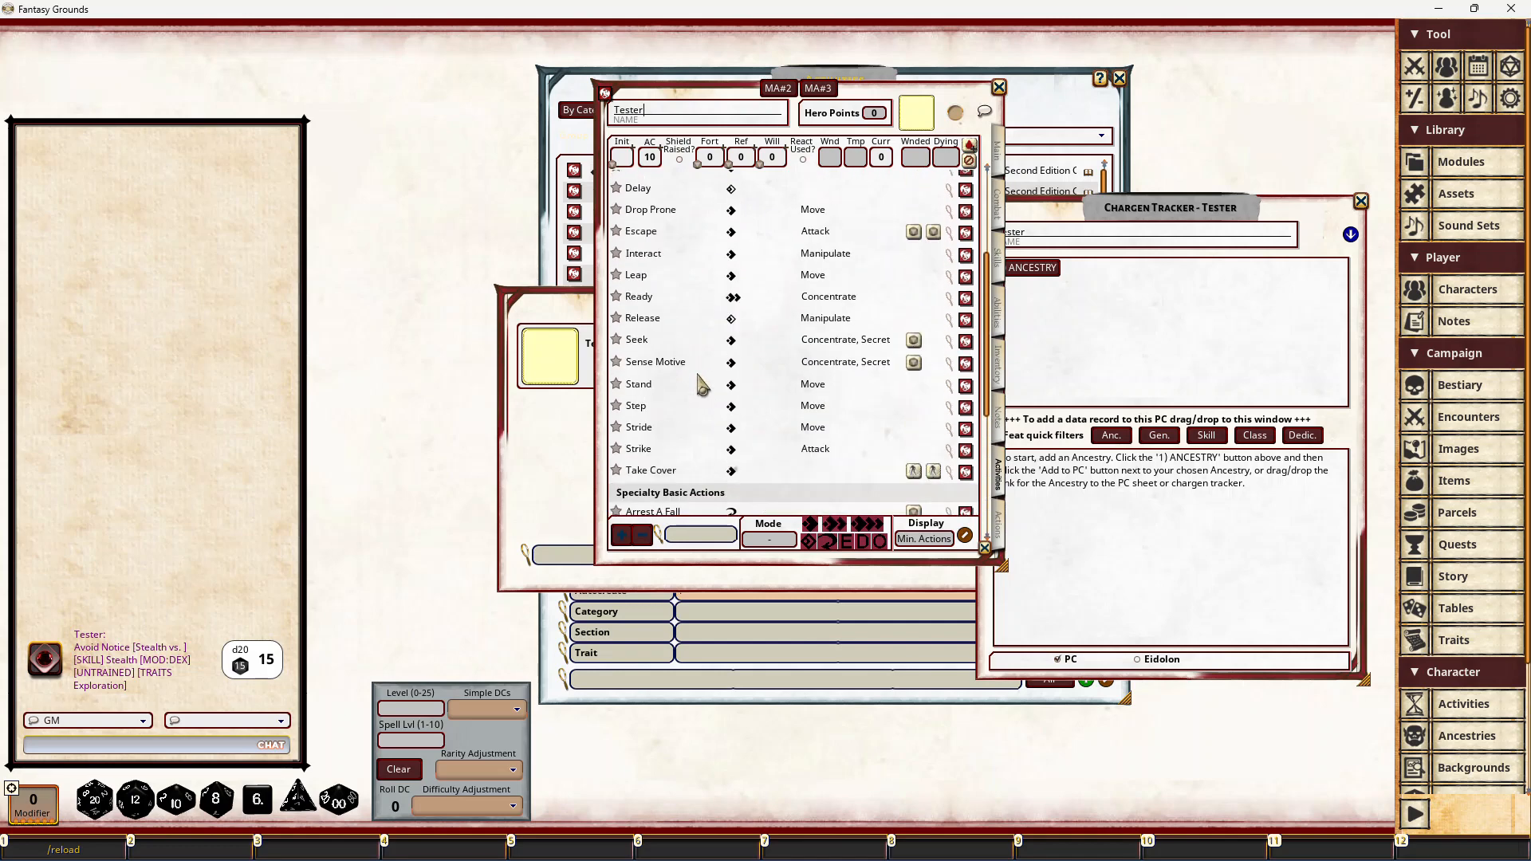
{"action": "scroll", "coordinate": [817, 382], "scroll_direction": "down", "scroll_amount": 2}
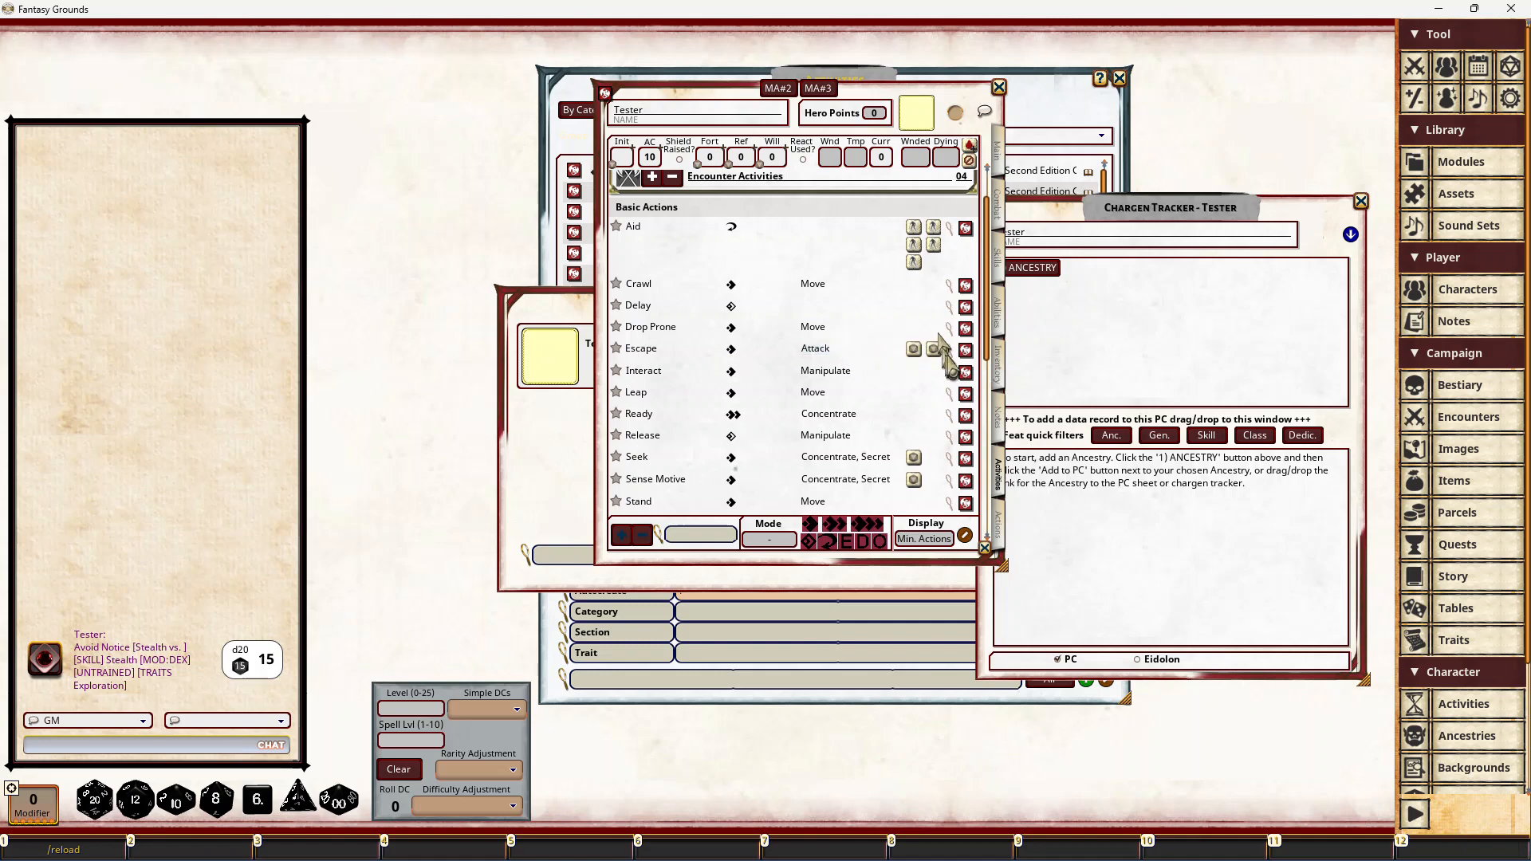
Step: Open Tester's Escape activity record, review its skill check actions, and close it
{"action": "left_click", "coordinate": [966, 353]}
{"action": "scroll", "coordinate": [759, 412], "scroll_direction": "down", "scroll_amount": 8}
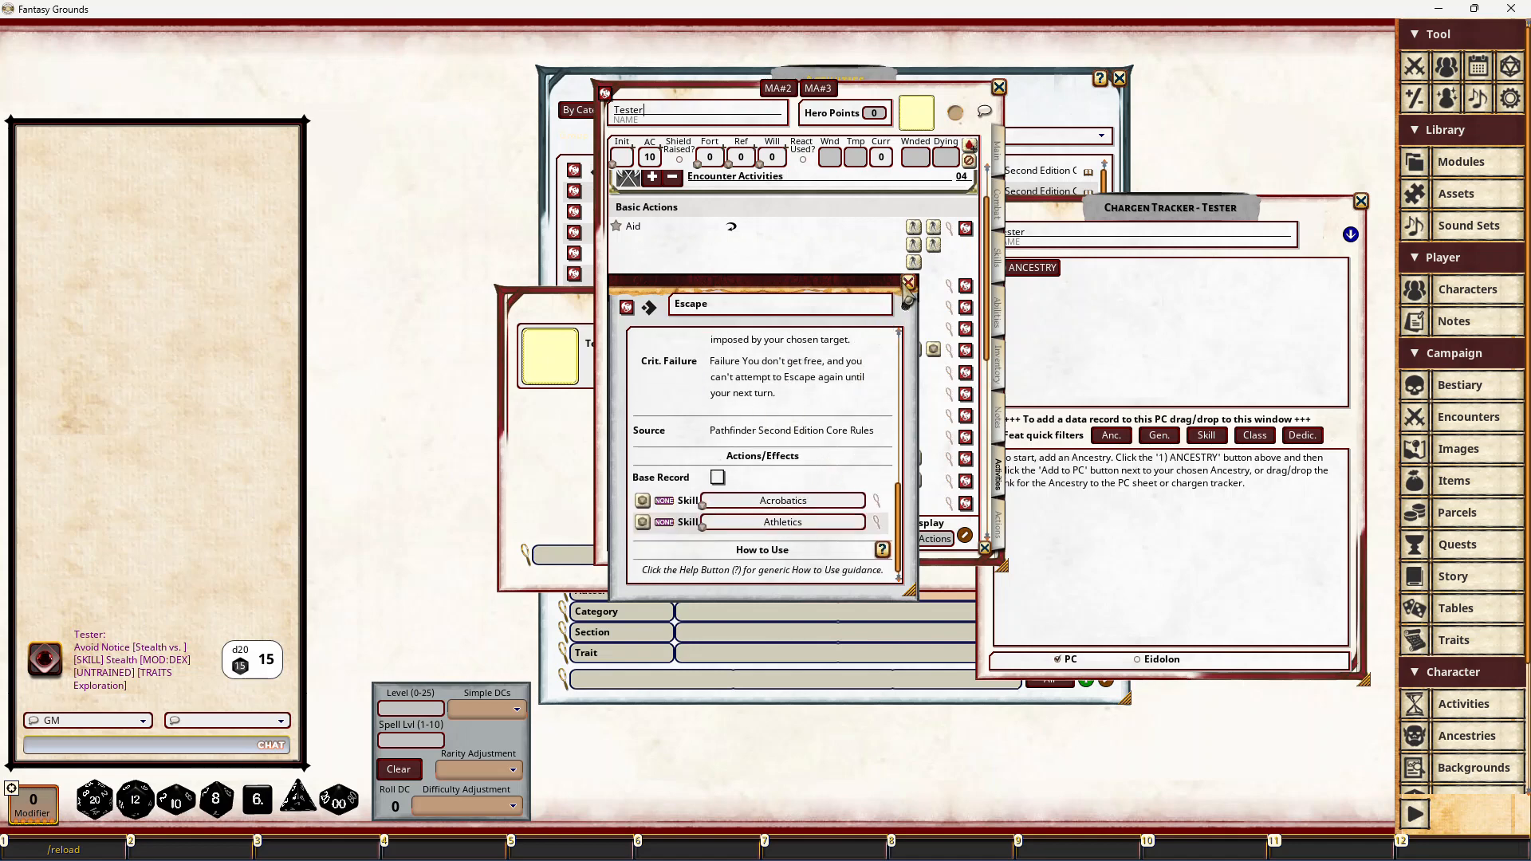
{"action": "left_click", "coordinate": [908, 284]}
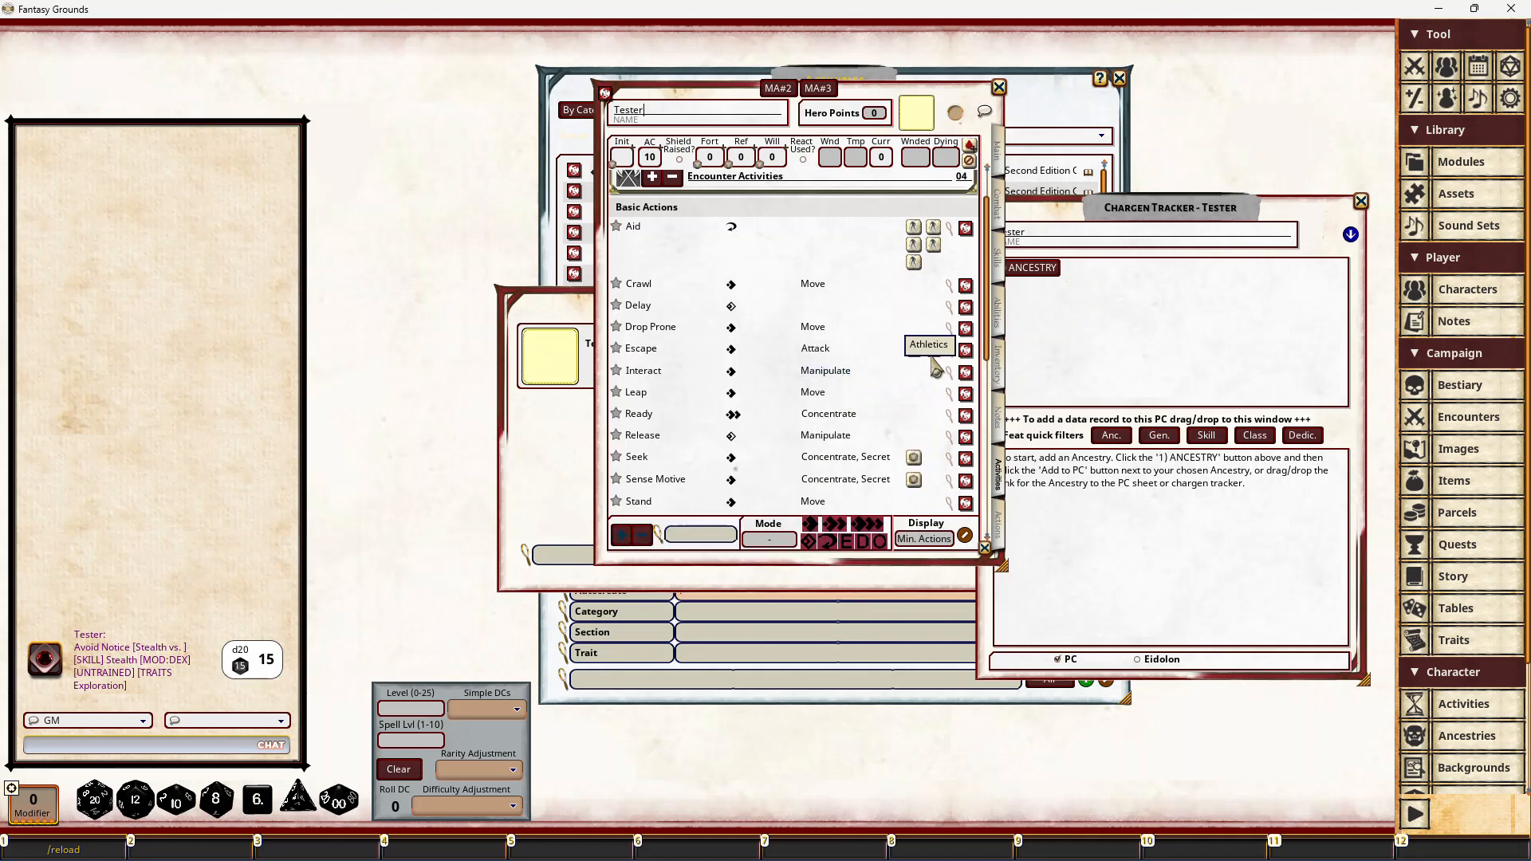
Step: Expand Skill Activities in place of Encounter Activities, and bring up the character's skills list
{"action": "left_click", "coordinate": [682, 177]}
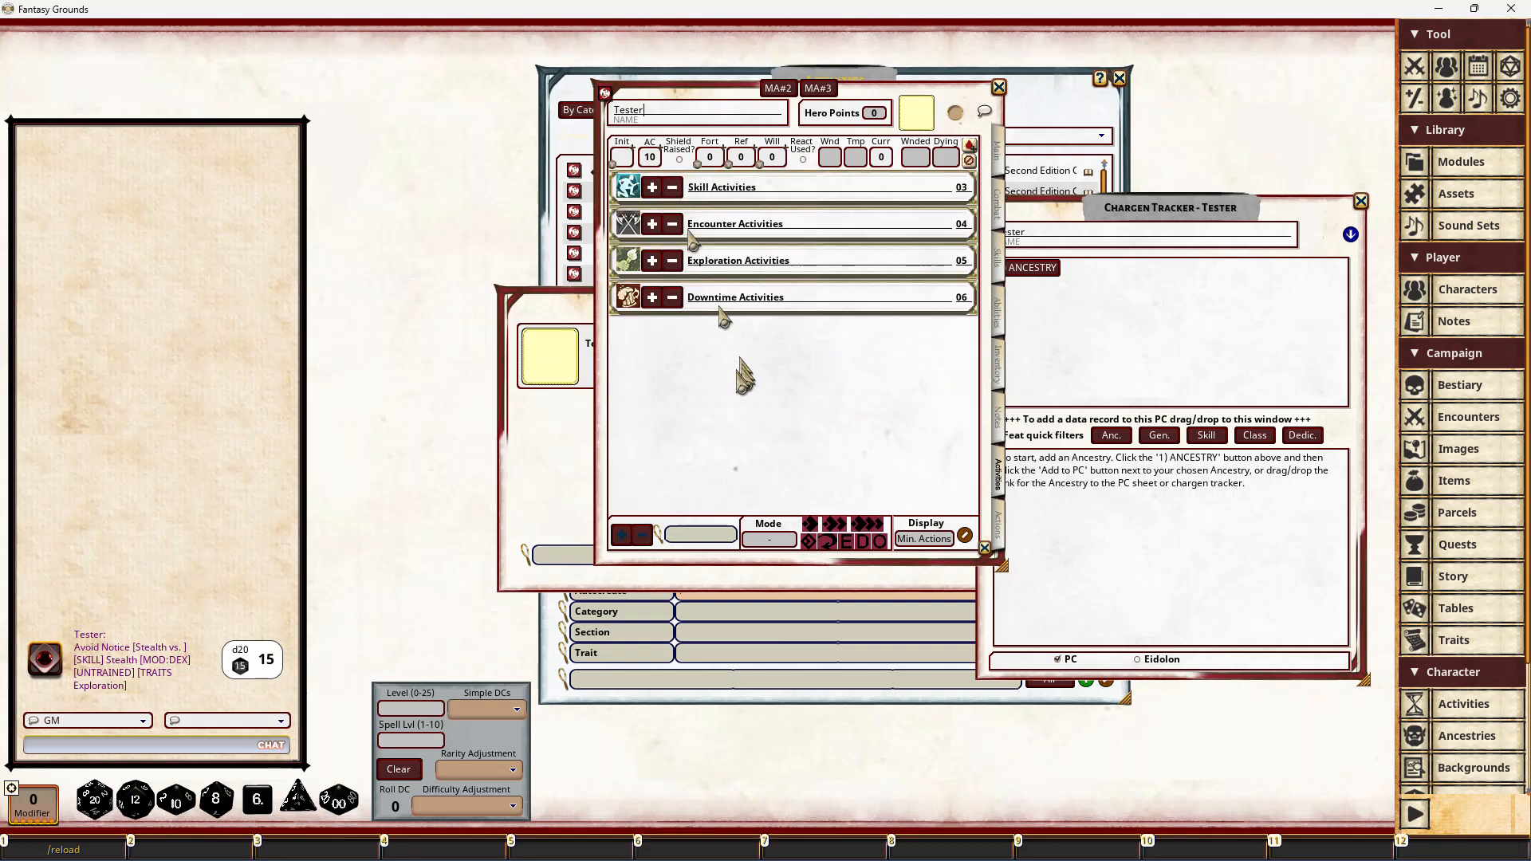
{"action": "left_click", "coordinate": [652, 189]}
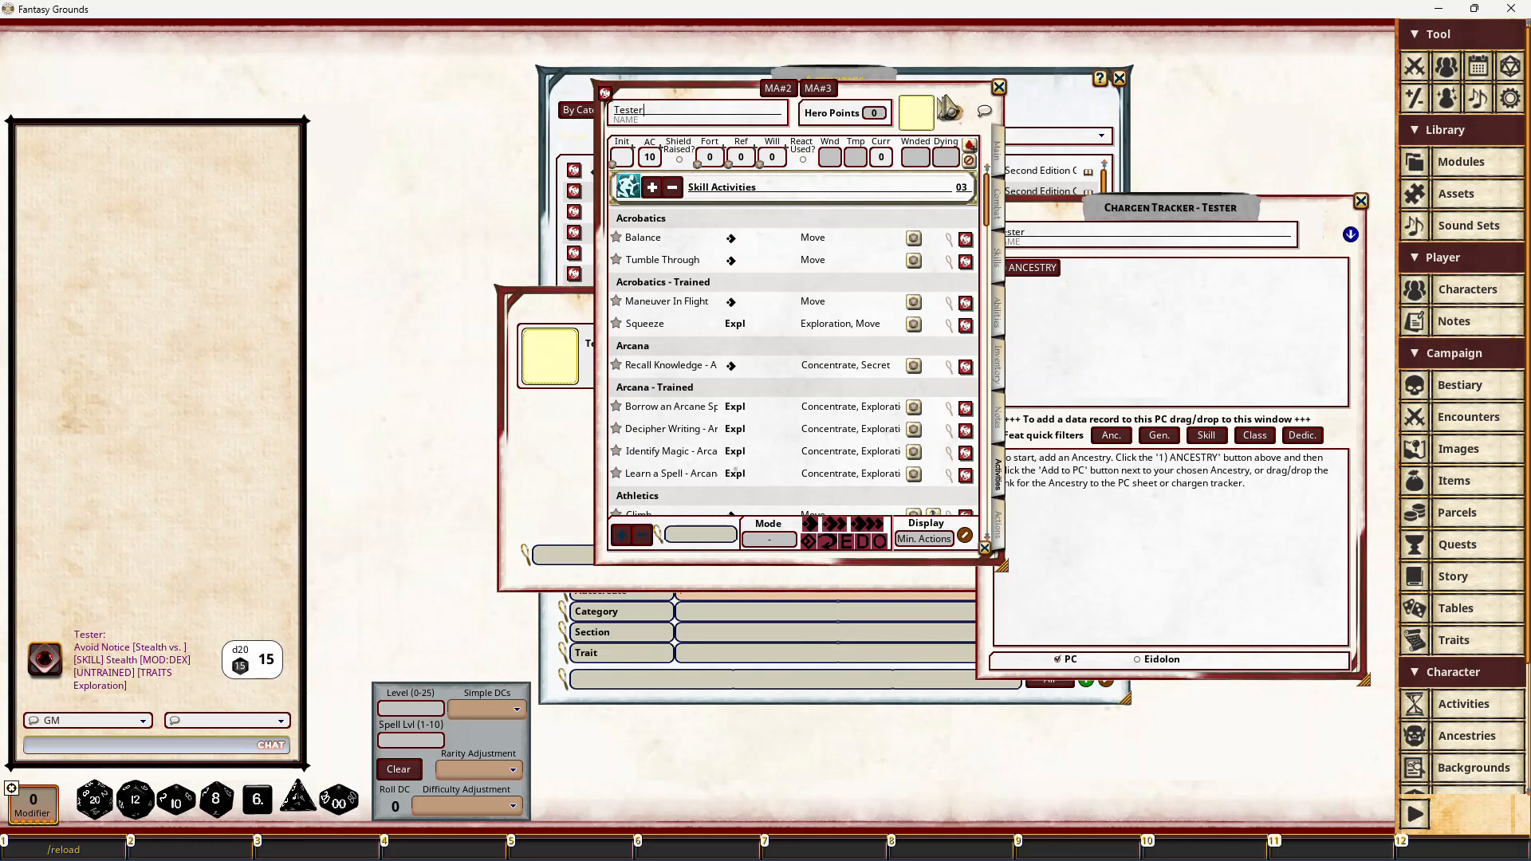
{"action": "left_click", "coordinate": [997, 255]}
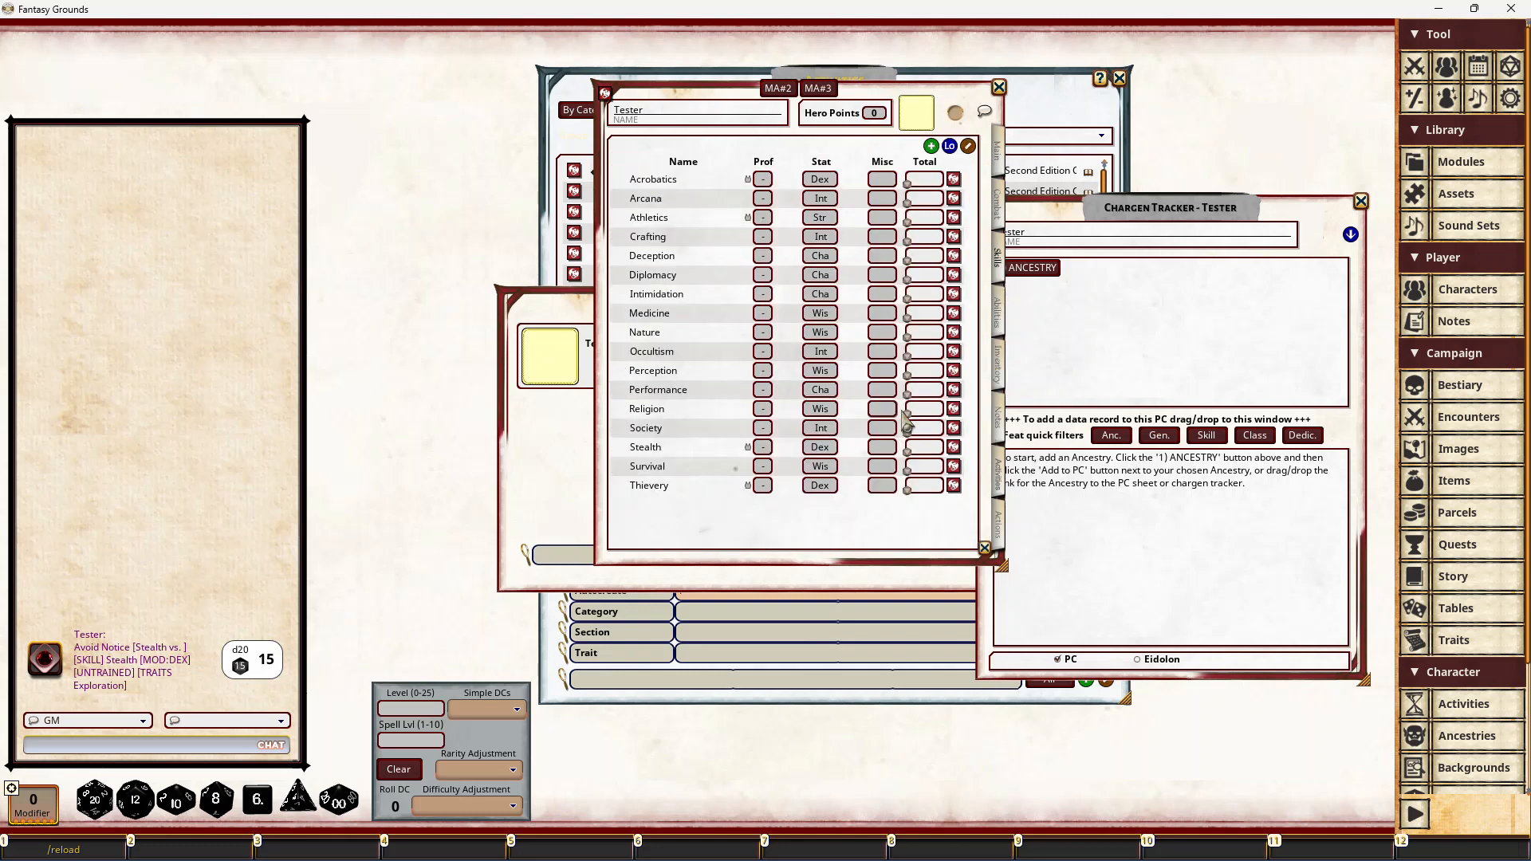
Step: Open Tester's Athletics skill record, enlarge it, read its descriptions from Climb through Swim, and close it
{"action": "left_click", "coordinate": [954, 220]}
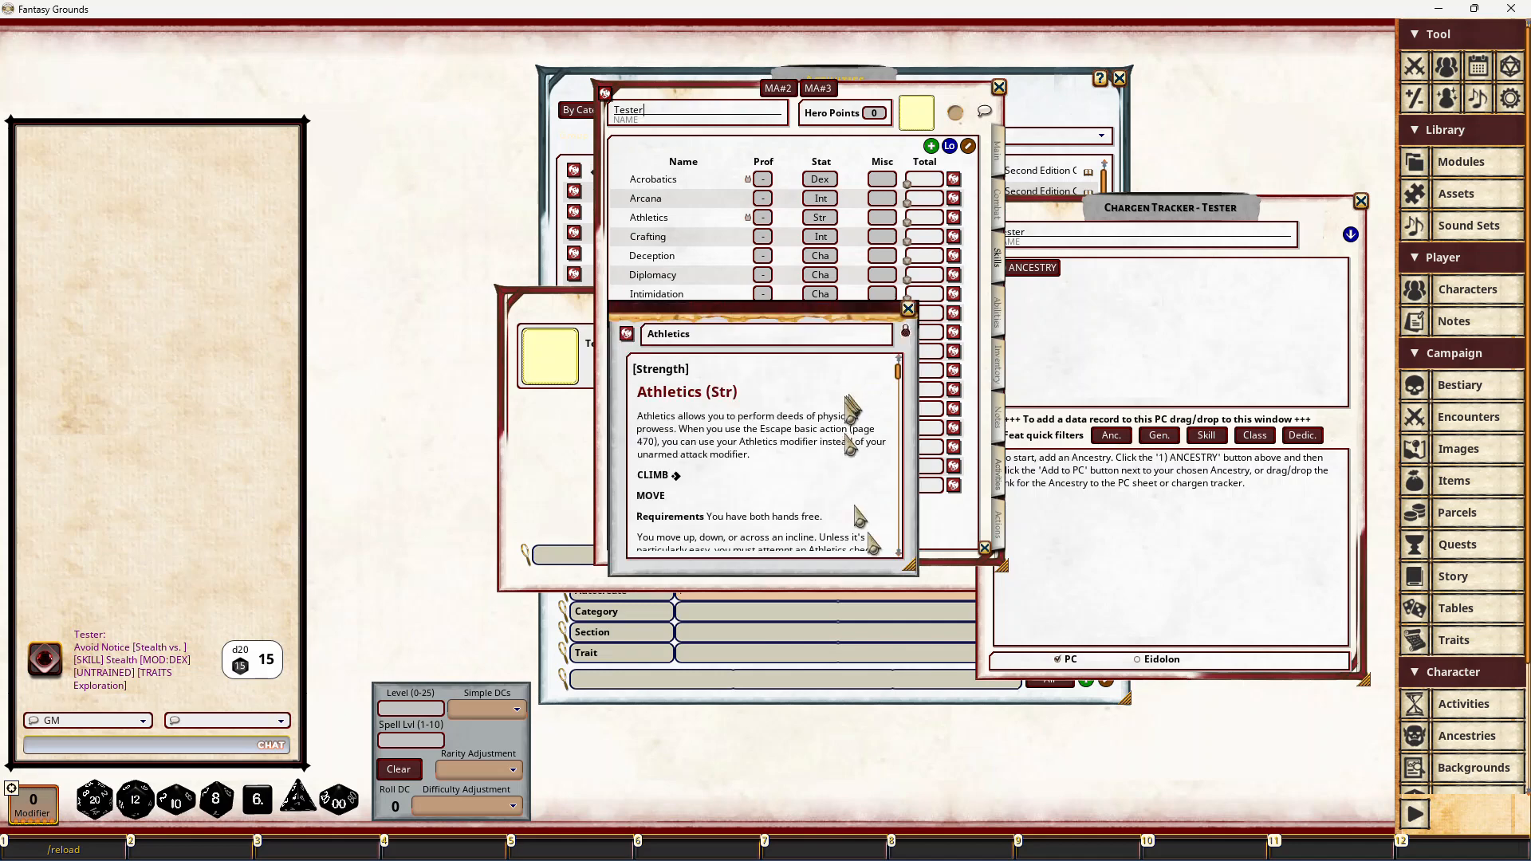
{"action": "left_click_drag", "start_coordinate": [916, 574], "coordinate": [1150, 717]}
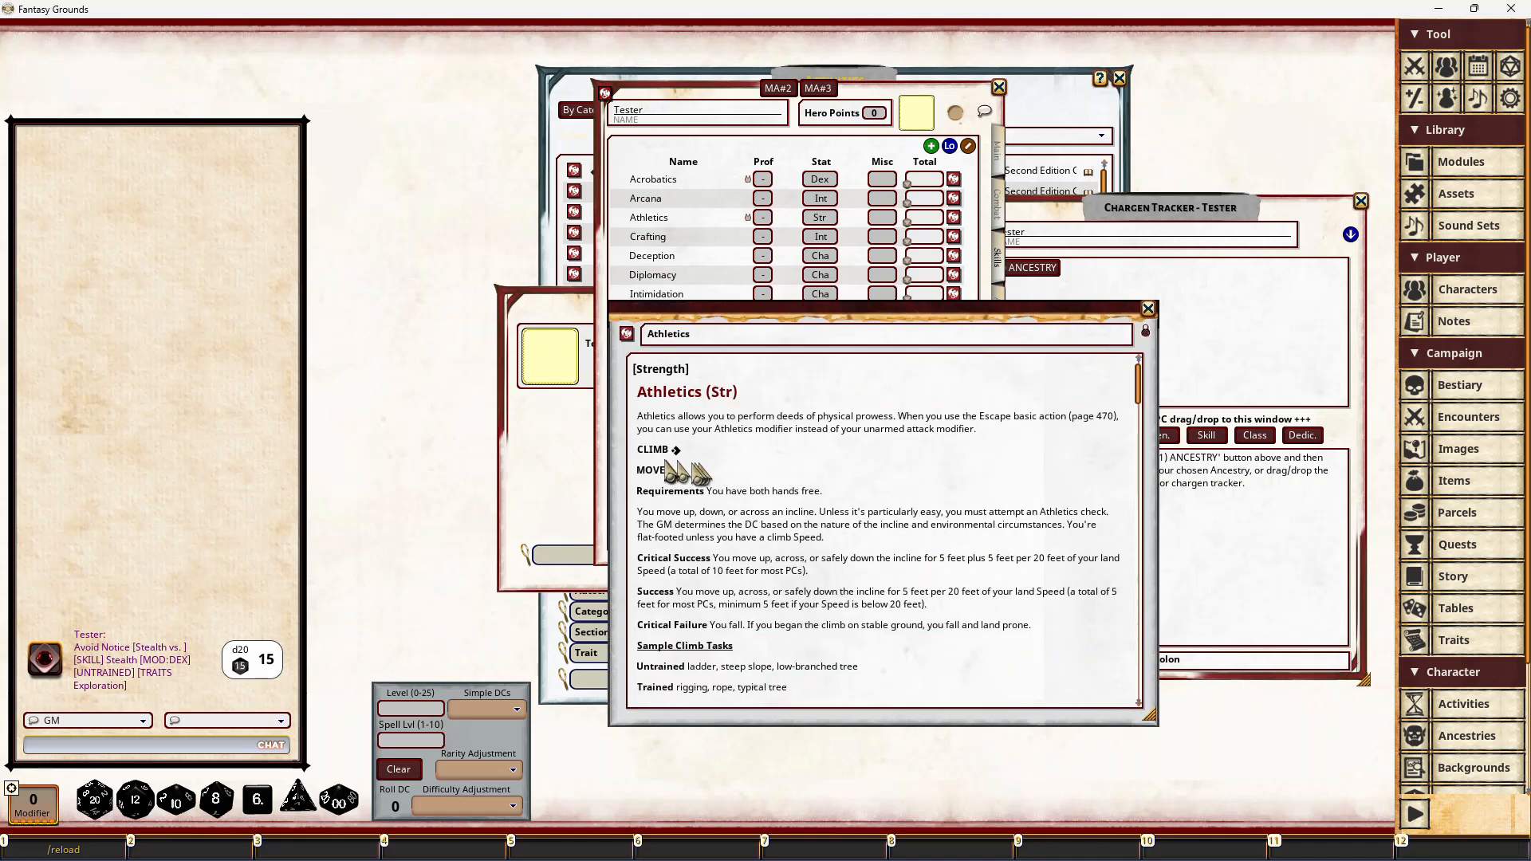
{"action": "scroll", "coordinate": [664, 456], "scroll_direction": "down", "scroll_amount": 3}
{"action": "scroll", "coordinate": [665, 456], "scroll_direction": "down", "scroll_amount": 7}
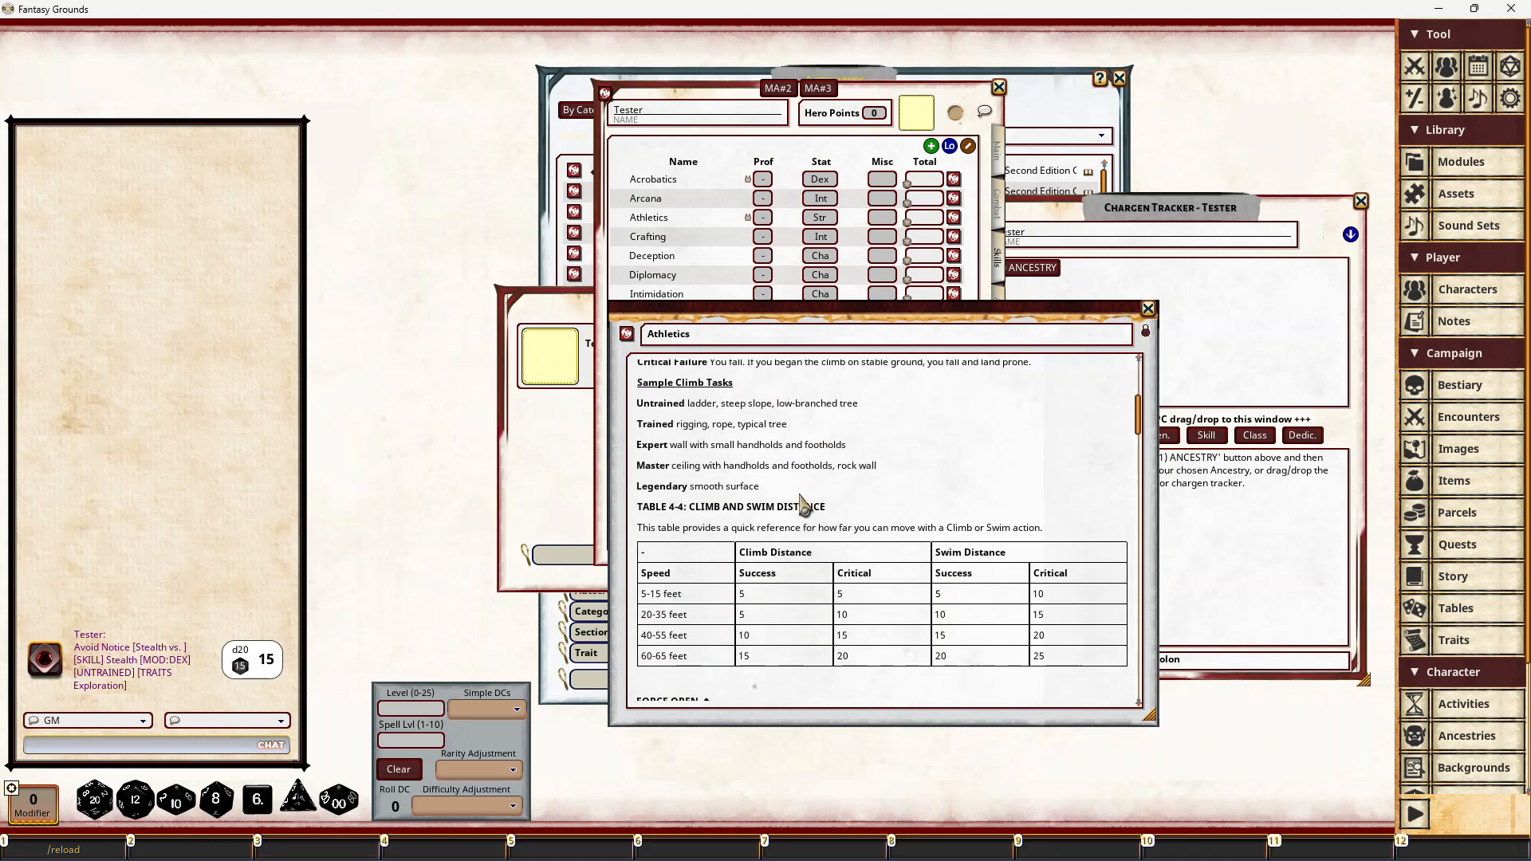
{"action": "scroll", "coordinate": [681, 567], "scroll_direction": "down", "scroll_amount": 10}
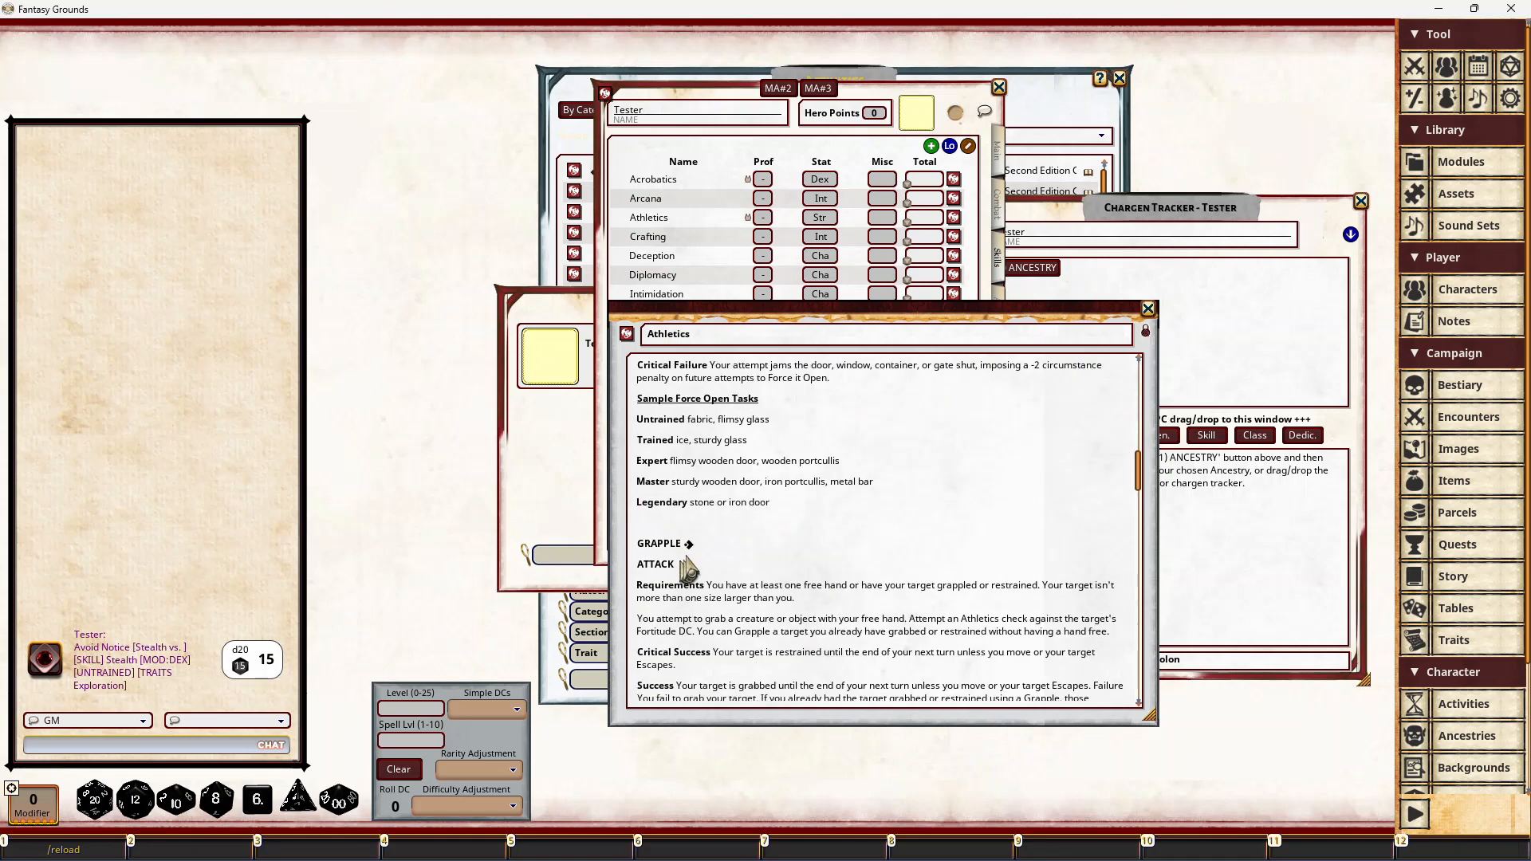
{"action": "scroll", "coordinate": [700, 502], "scroll_direction": "down", "scroll_amount": 12}
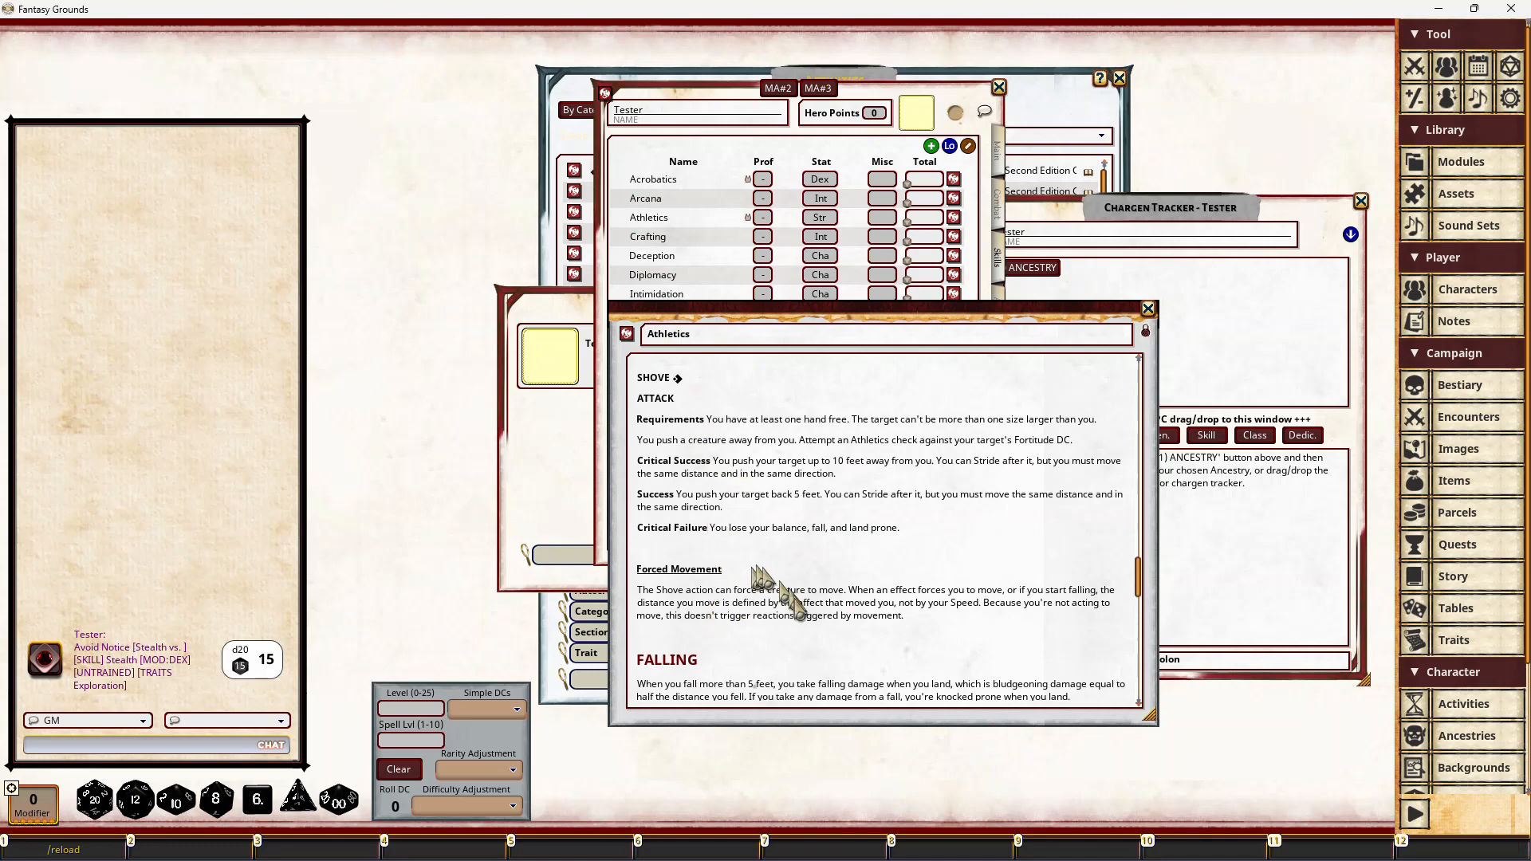
{"action": "scroll", "coordinate": [795, 594], "scroll_direction": "down", "scroll_amount": 5}
{"action": "scroll", "coordinate": [794, 594], "scroll_direction": "down", "scroll_amount": 3}
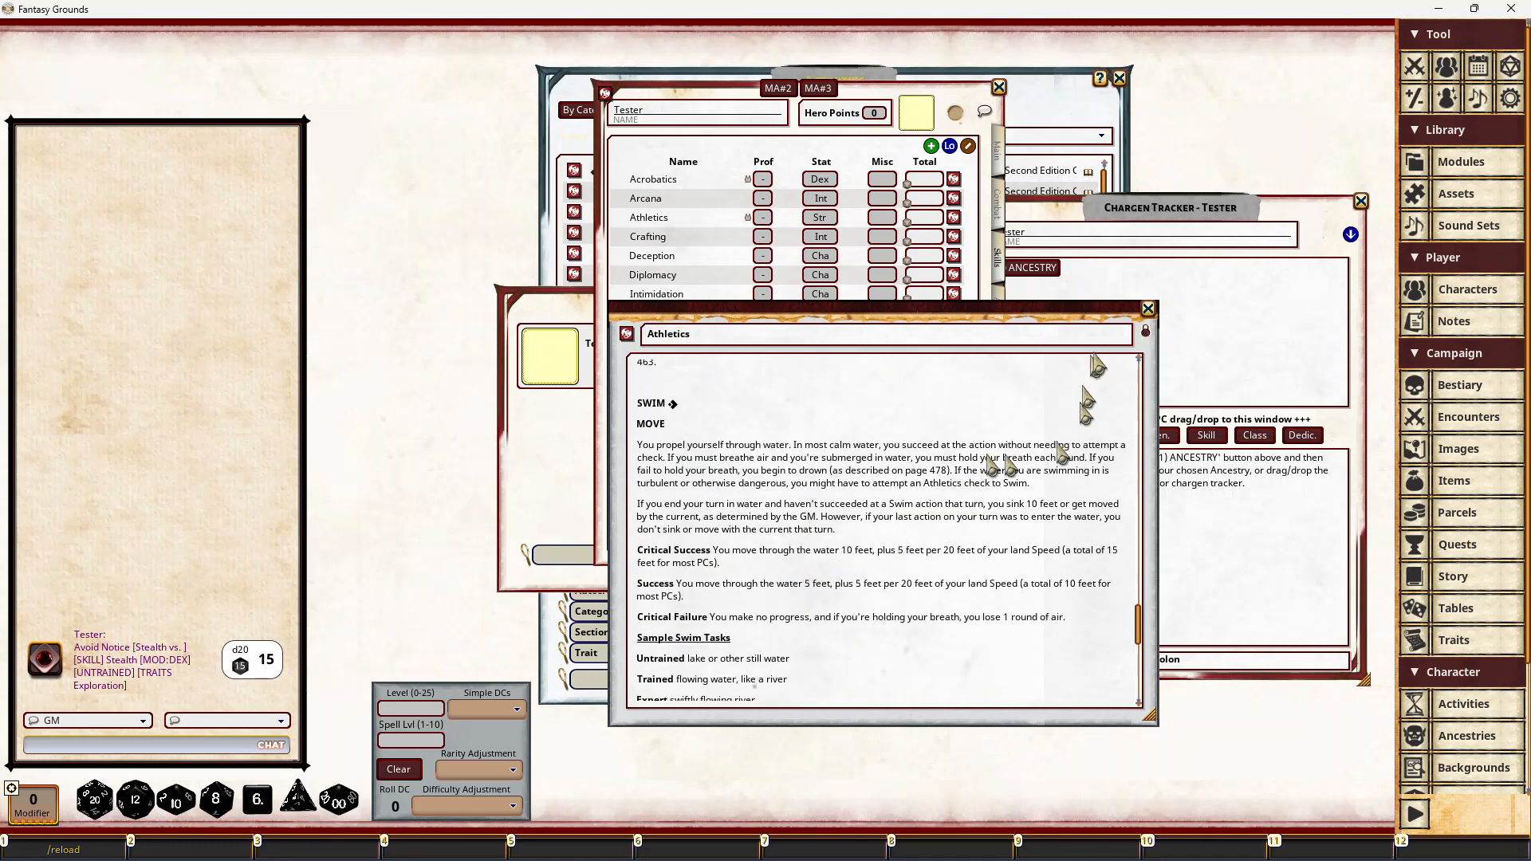
{"action": "left_click", "coordinate": [1149, 310]}
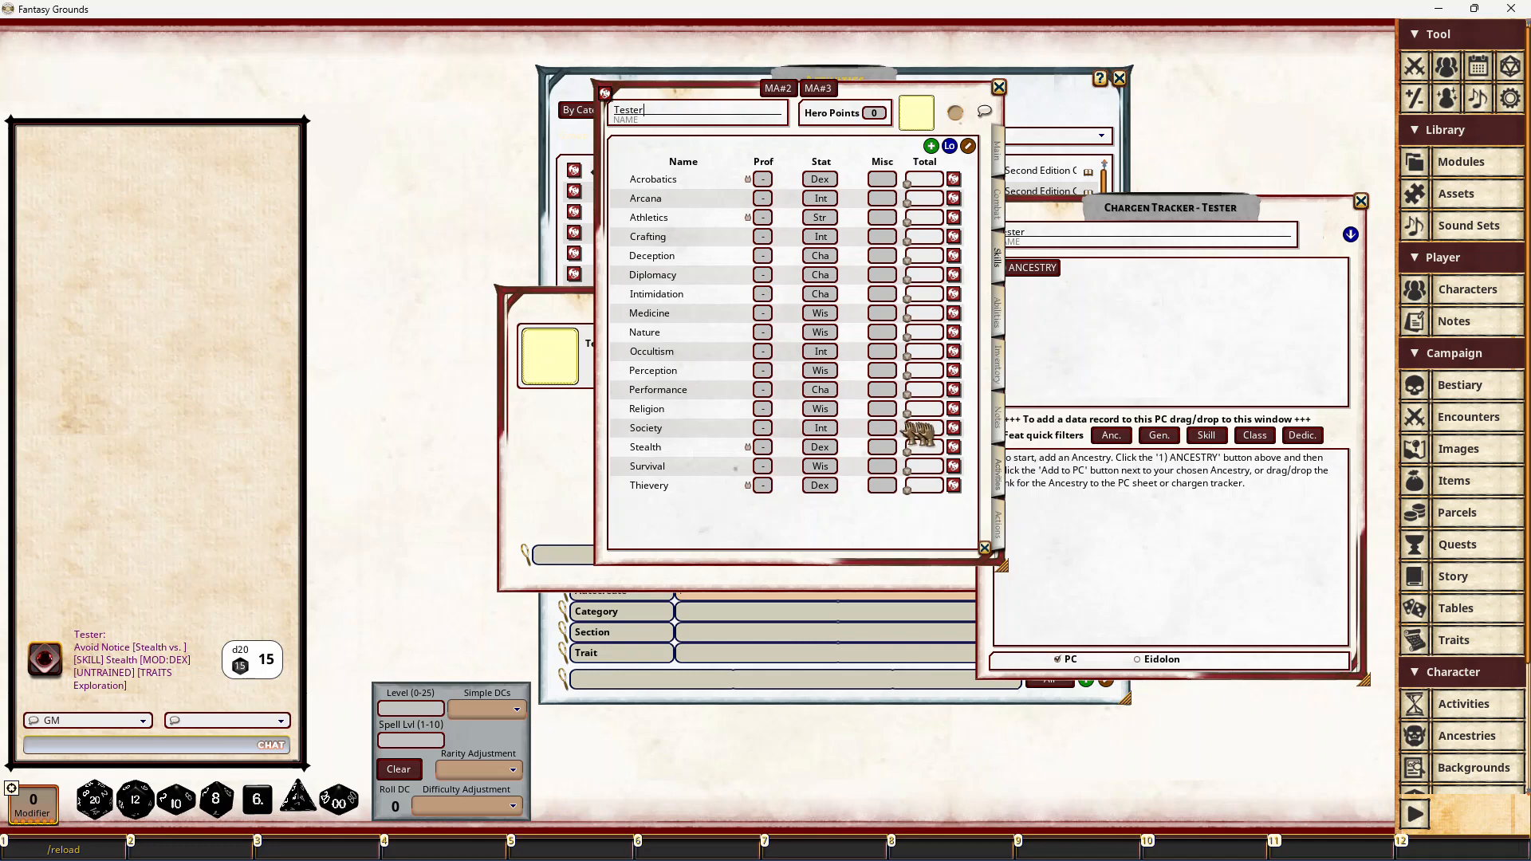
Step: Return to the character's Skill Activities and examine the entries listed under Athletics
{"action": "left_click", "coordinate": [1002, 478]}
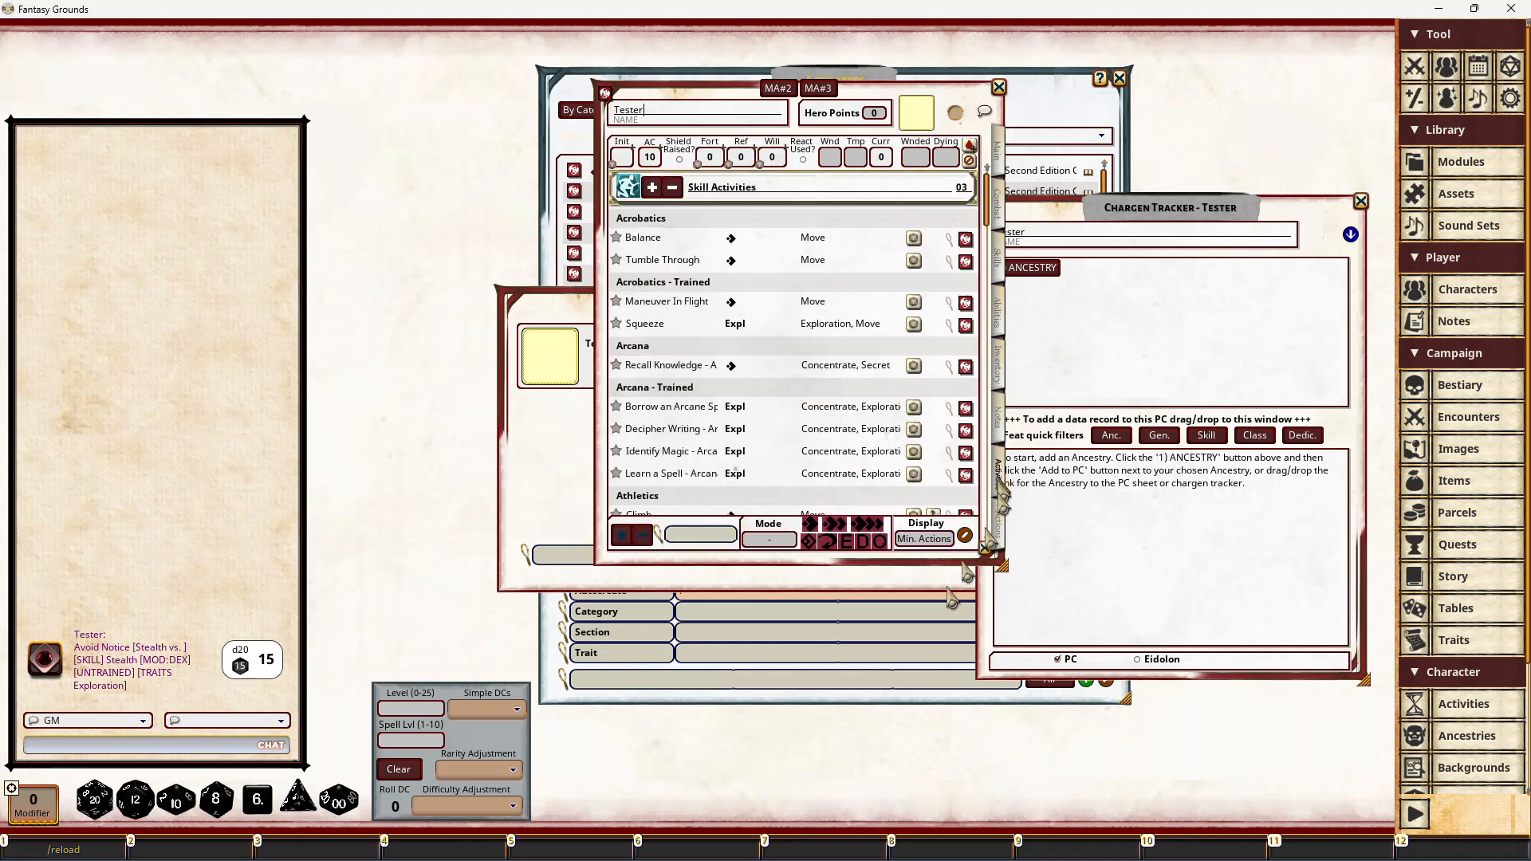
{"action": "scroll", "coordinate": [813, 317], "scroll_direction": "down", "scroll_amount": 1}
{"action": "scroll", "coordinate": [813, 317], "scroll_direction": "down", "scroll_amount": 5}
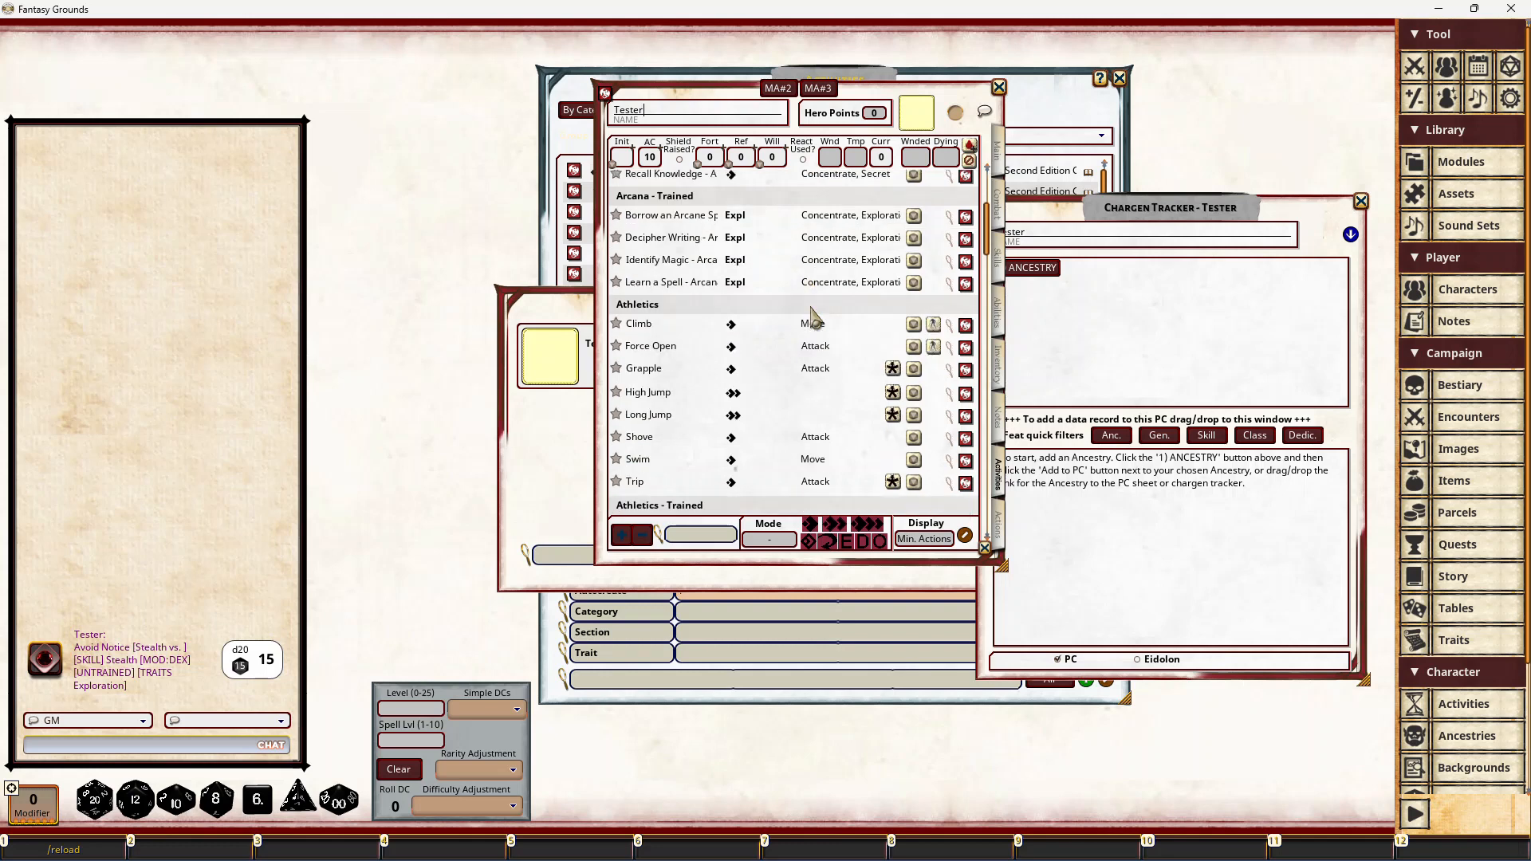
{"action": "scroll", "coordinate": [668, 402], "scroll_direction": "down", "scroll_amount": 1}
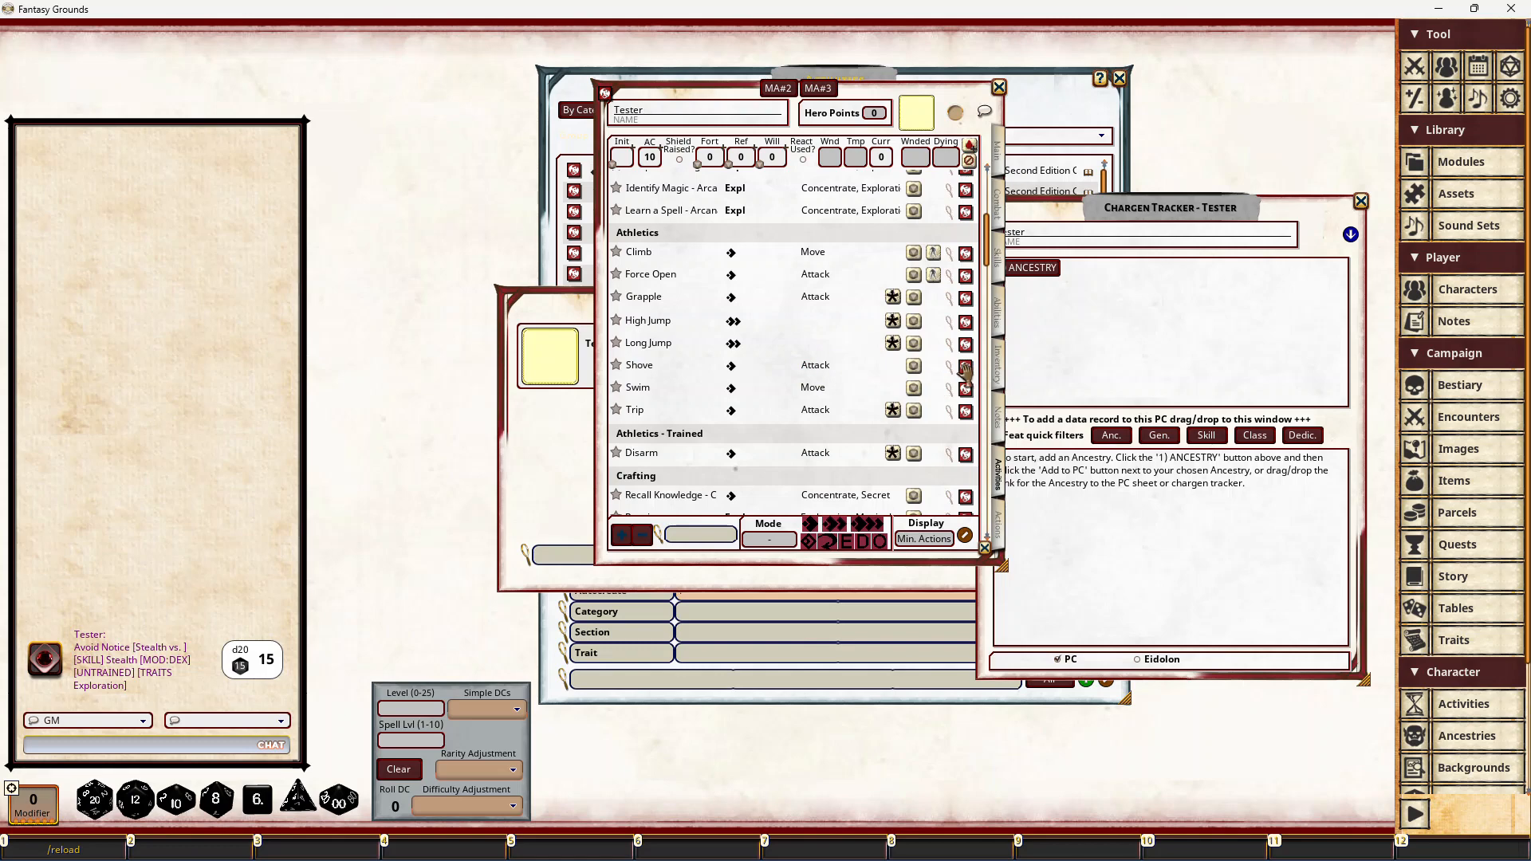
Step: Open Tester's Climb activity record and review its skill check, Prone effect, How to Use guidance and outcome descriptions
{"action": "left_click", "coordinate": [965, 253]}
{"action": "scroll", "coordinate": [845, 399], "scroll_direction": "down", "scroll_amount": 10}
{"action": "scroll", "coordinate": [845, 398], "scroll_direction": "down", "scroll_amount": 5}
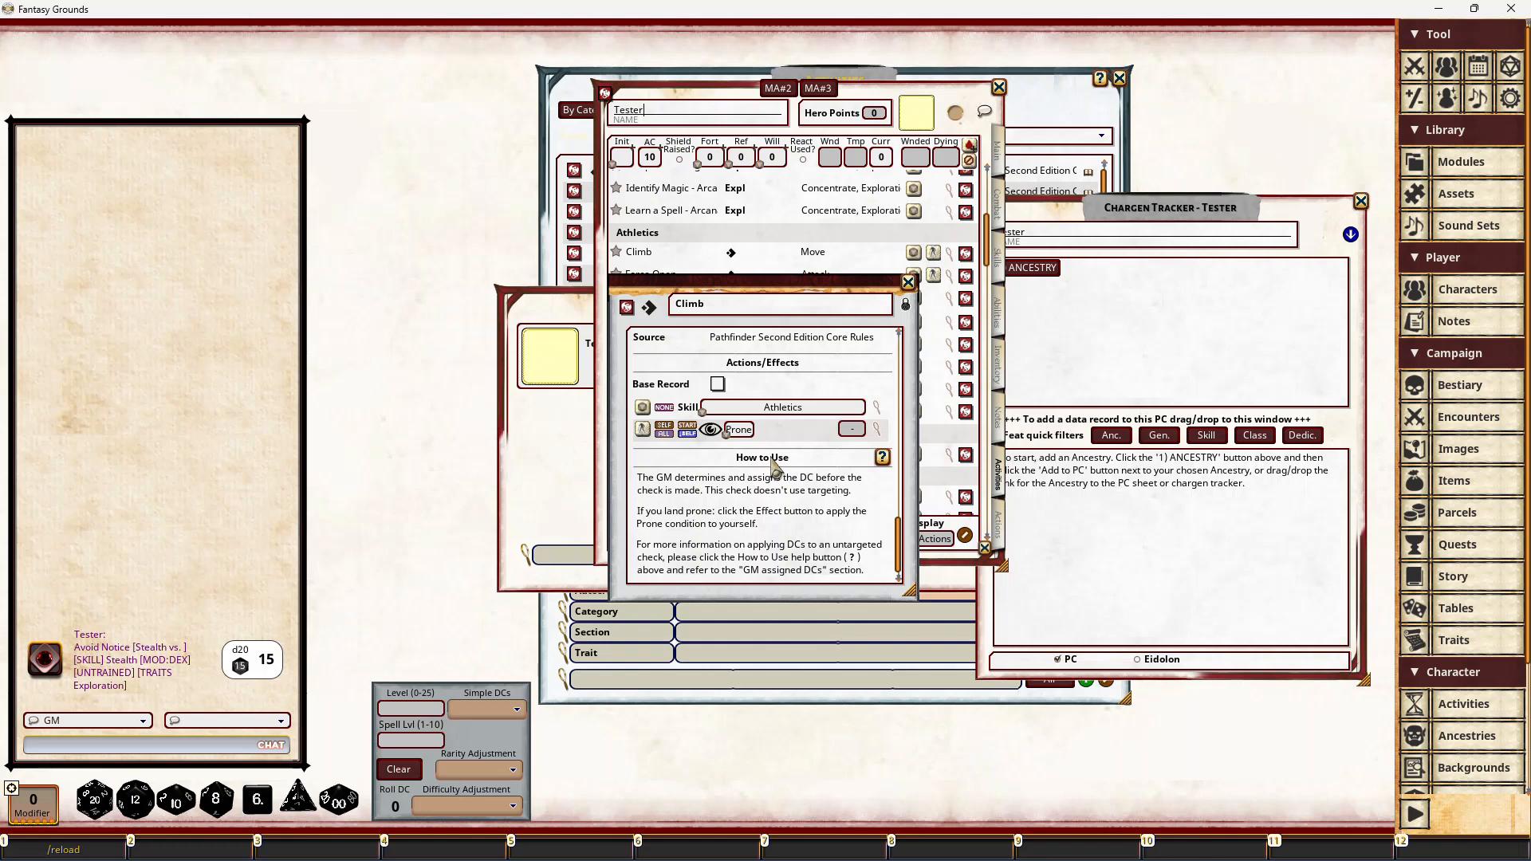
{"action": "left_click_drag", "start_coordinate": [843, 295], "coordinate": [932, 212]}
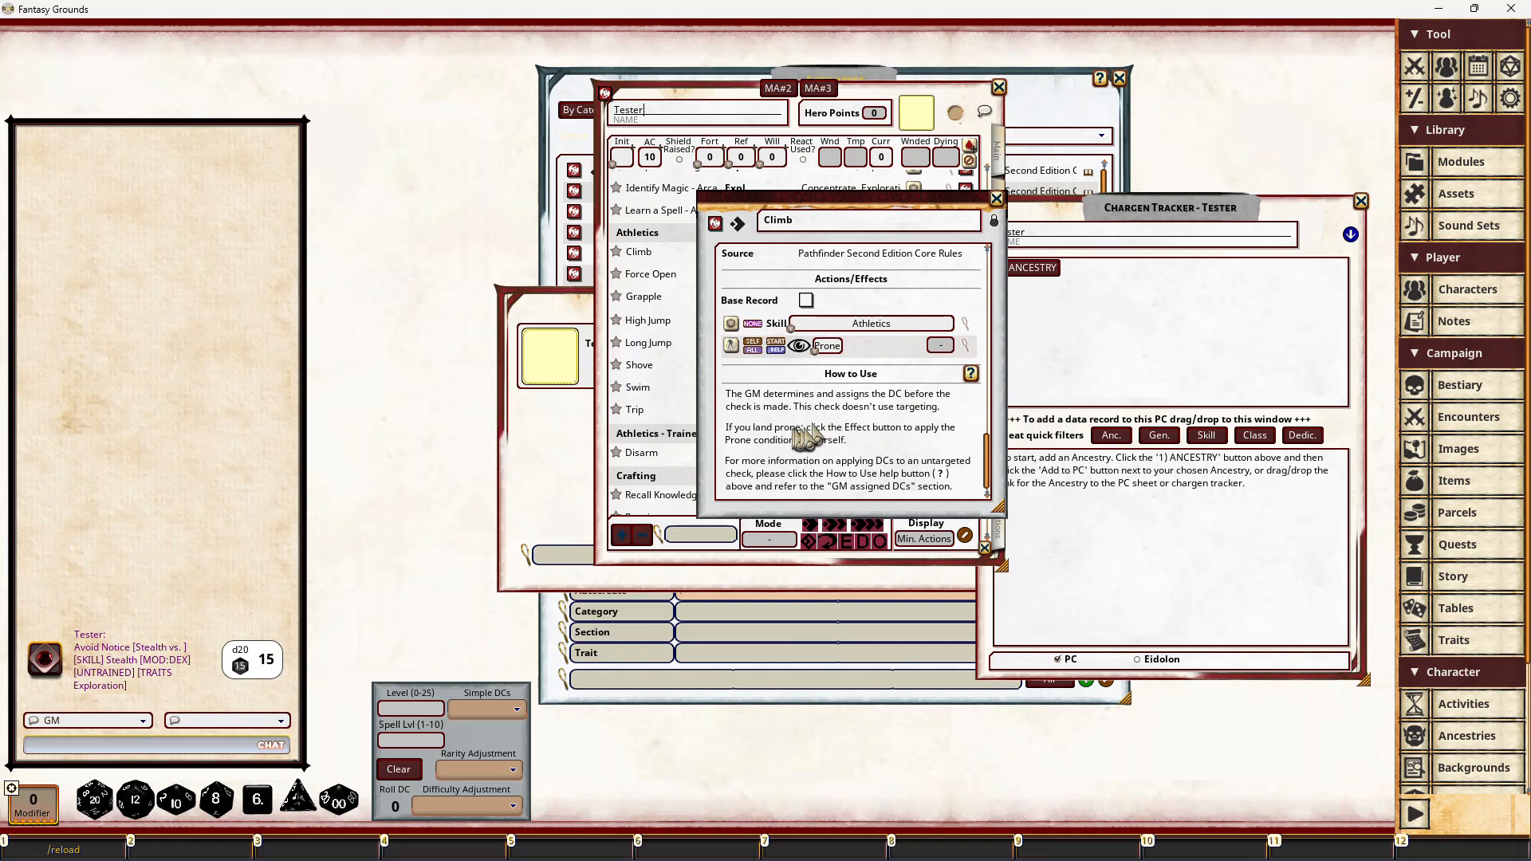
{"action": "scroll", "coordinate": [821, 434], "scroll_direction": "up", "scroll_amount": 10}
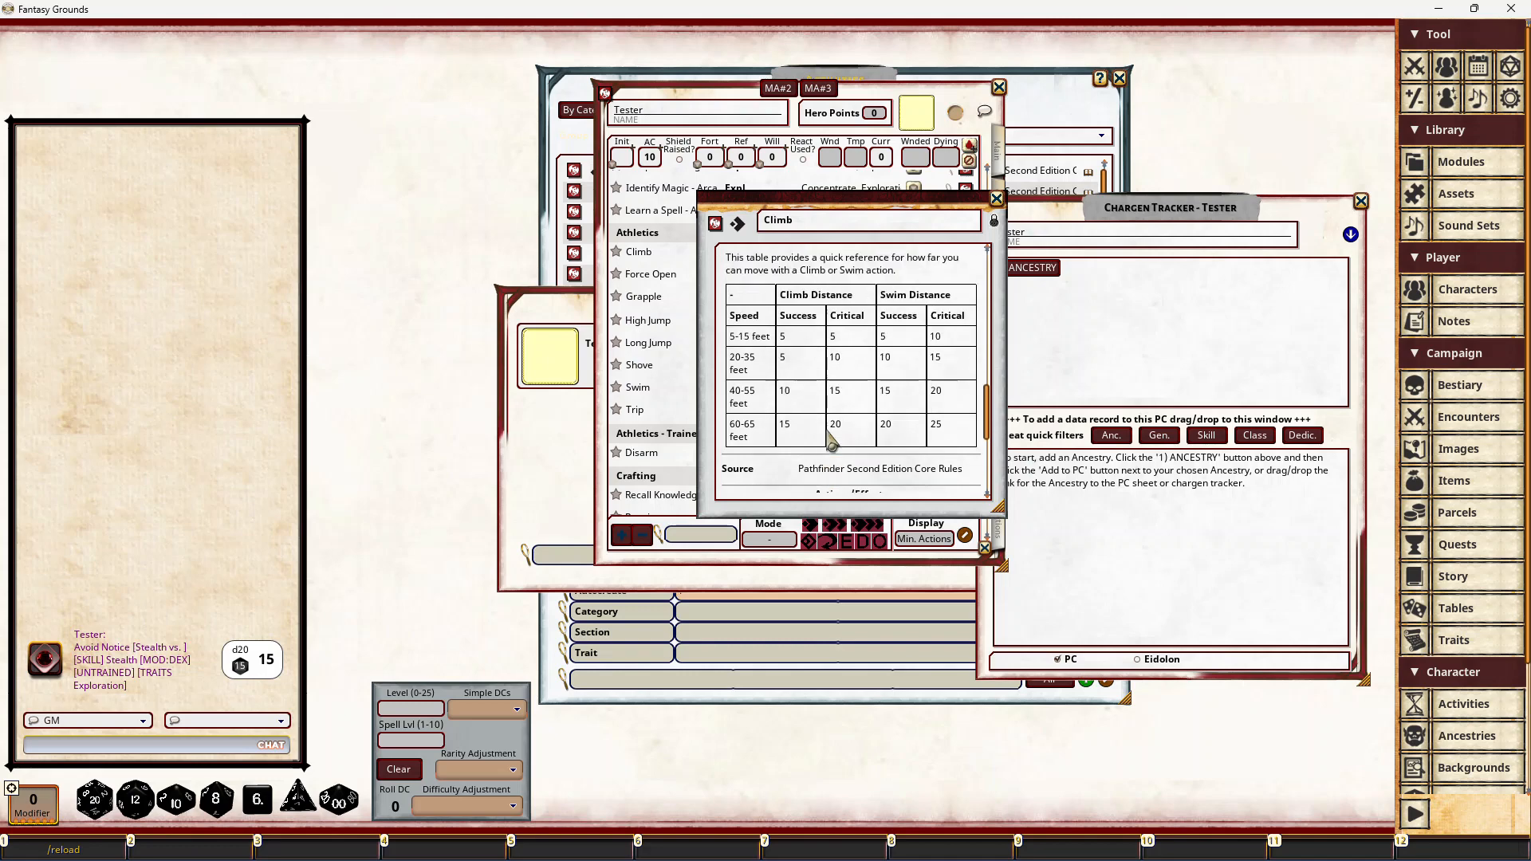
{"action": "scroll", "coordinate": [845, 394], "scroll_direction": "up", "scroll_amount": 3}
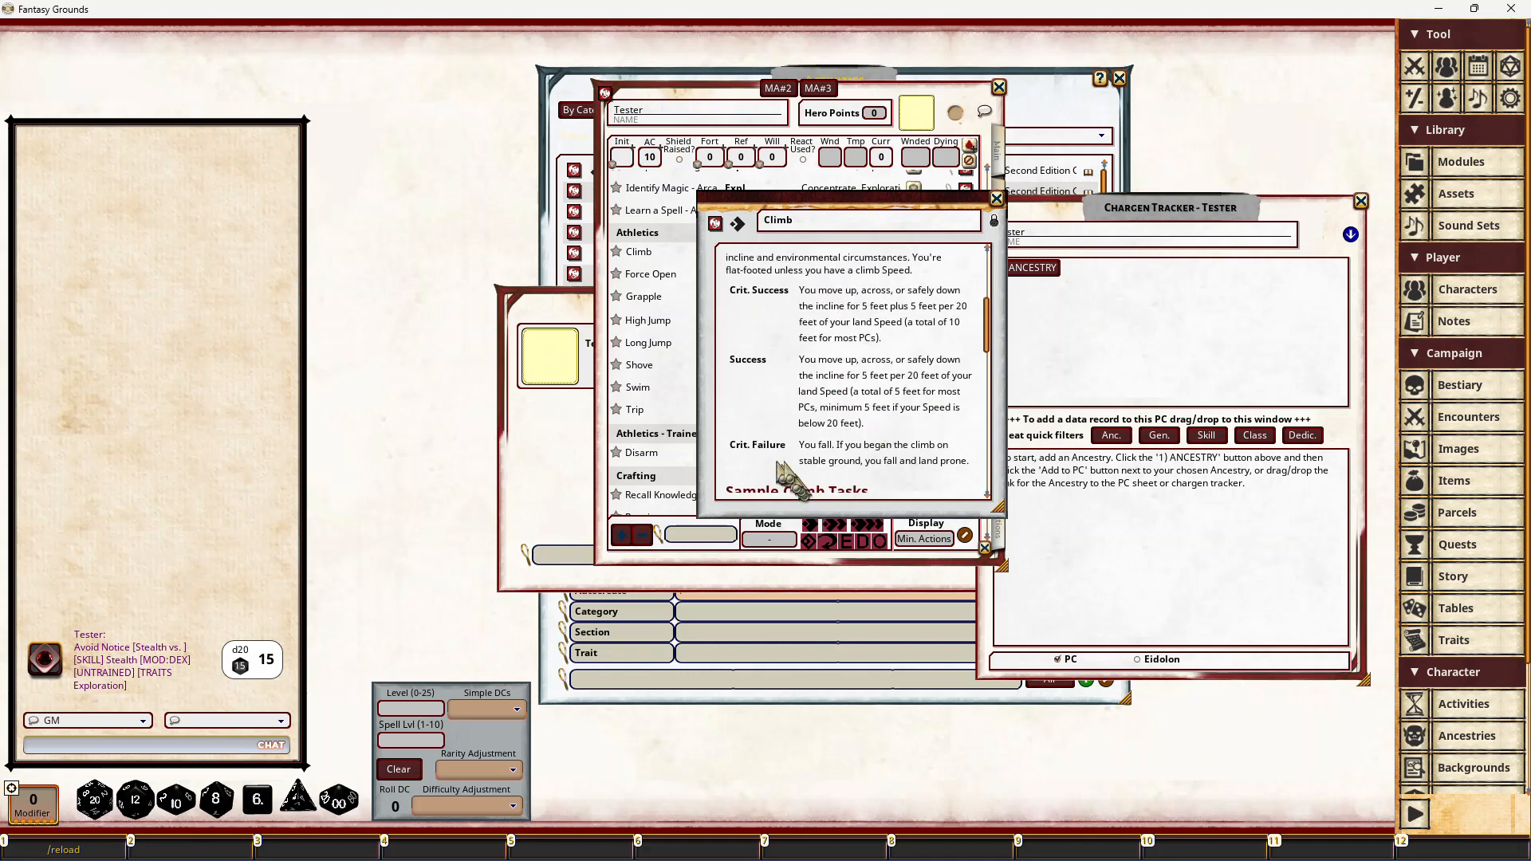
{"action": "scroll", "coordinate": [822, 463], "scroll_direction": "down", "scroll_amount": 12}
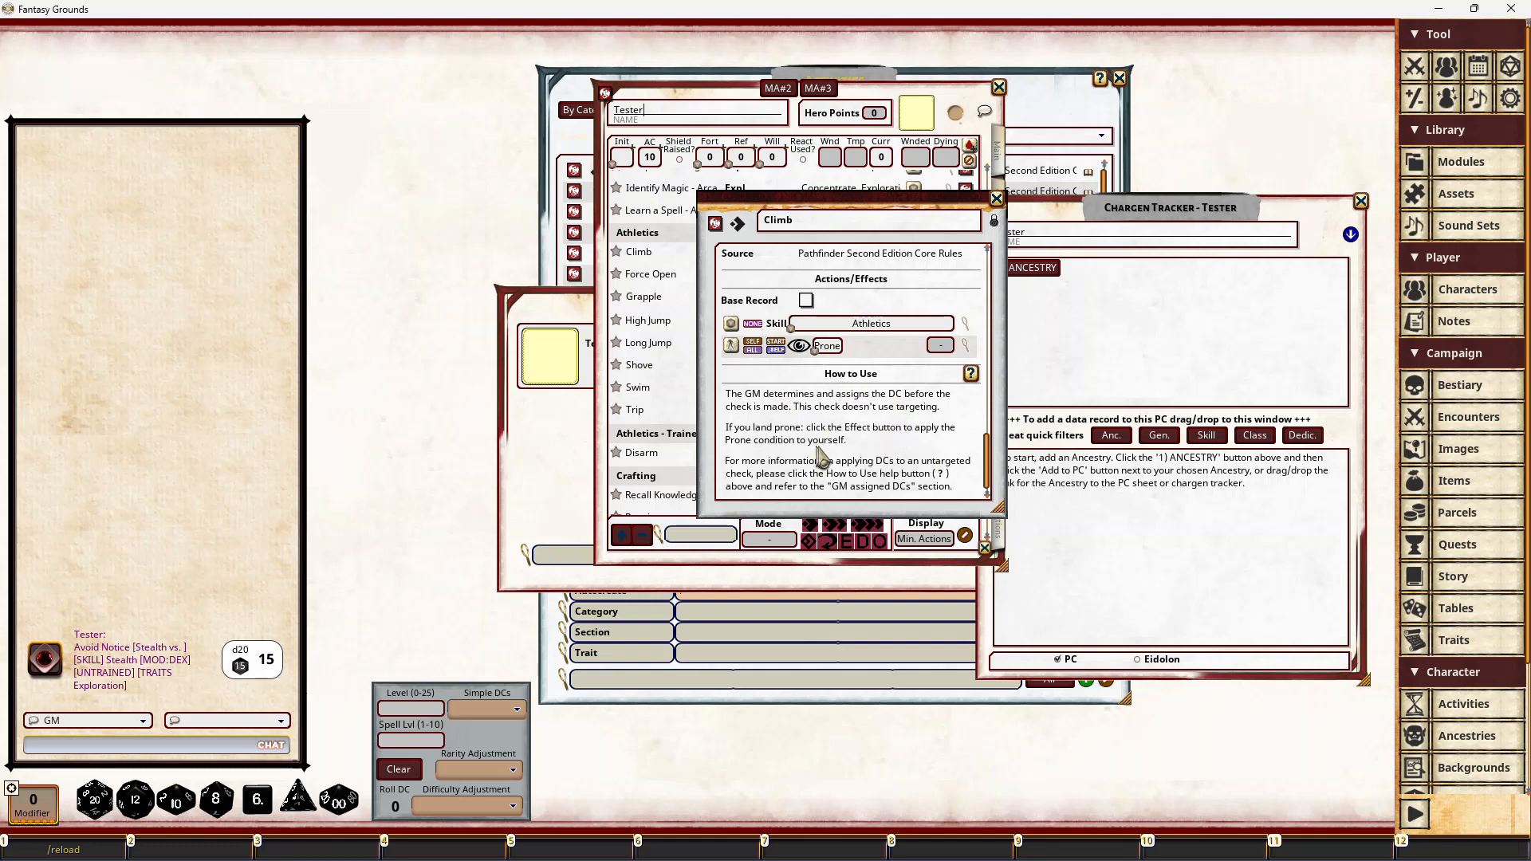
Step: Open the Climb record's How to Use help document in the web browser, allowing the external link, and maximize the browser window
{"action": "left_click", "coordinate": [970, 374]}
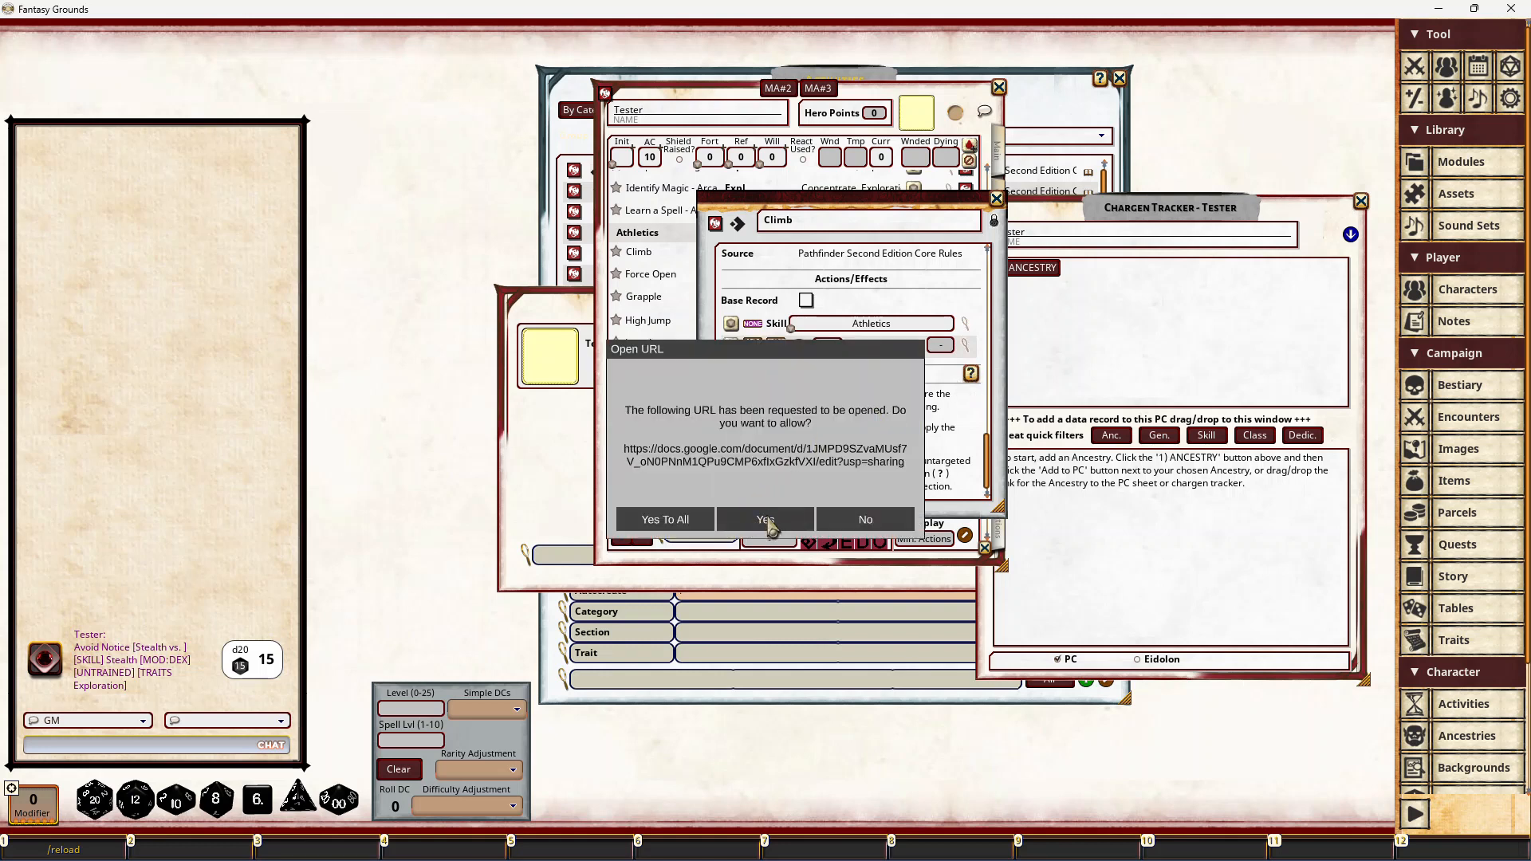
{"action": "left_click", "coordinate": [767, 522]}
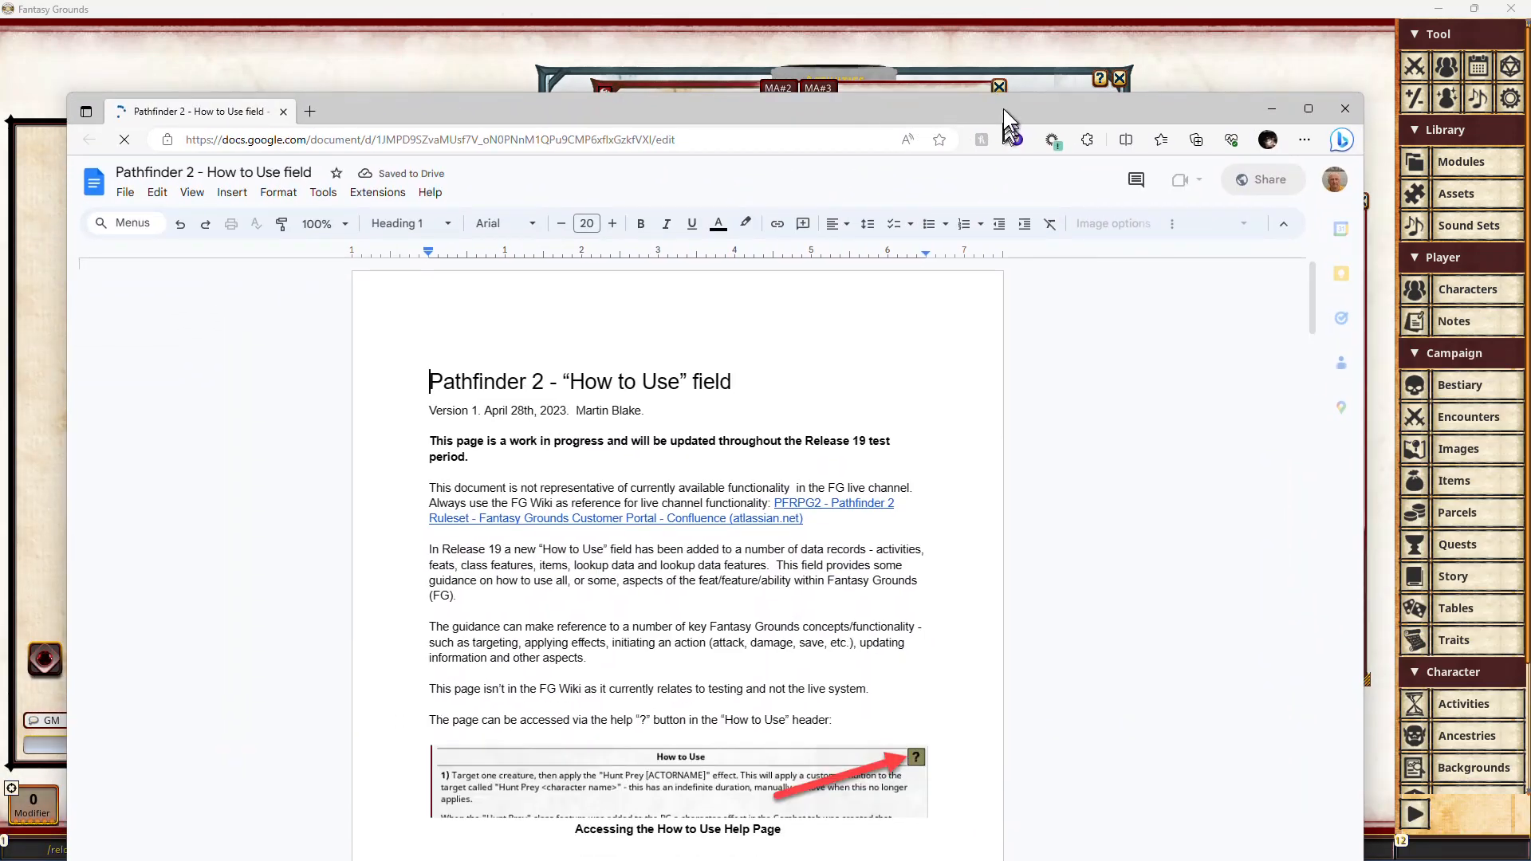
{"action": "double_click", "coordinate": [1003, 108]}
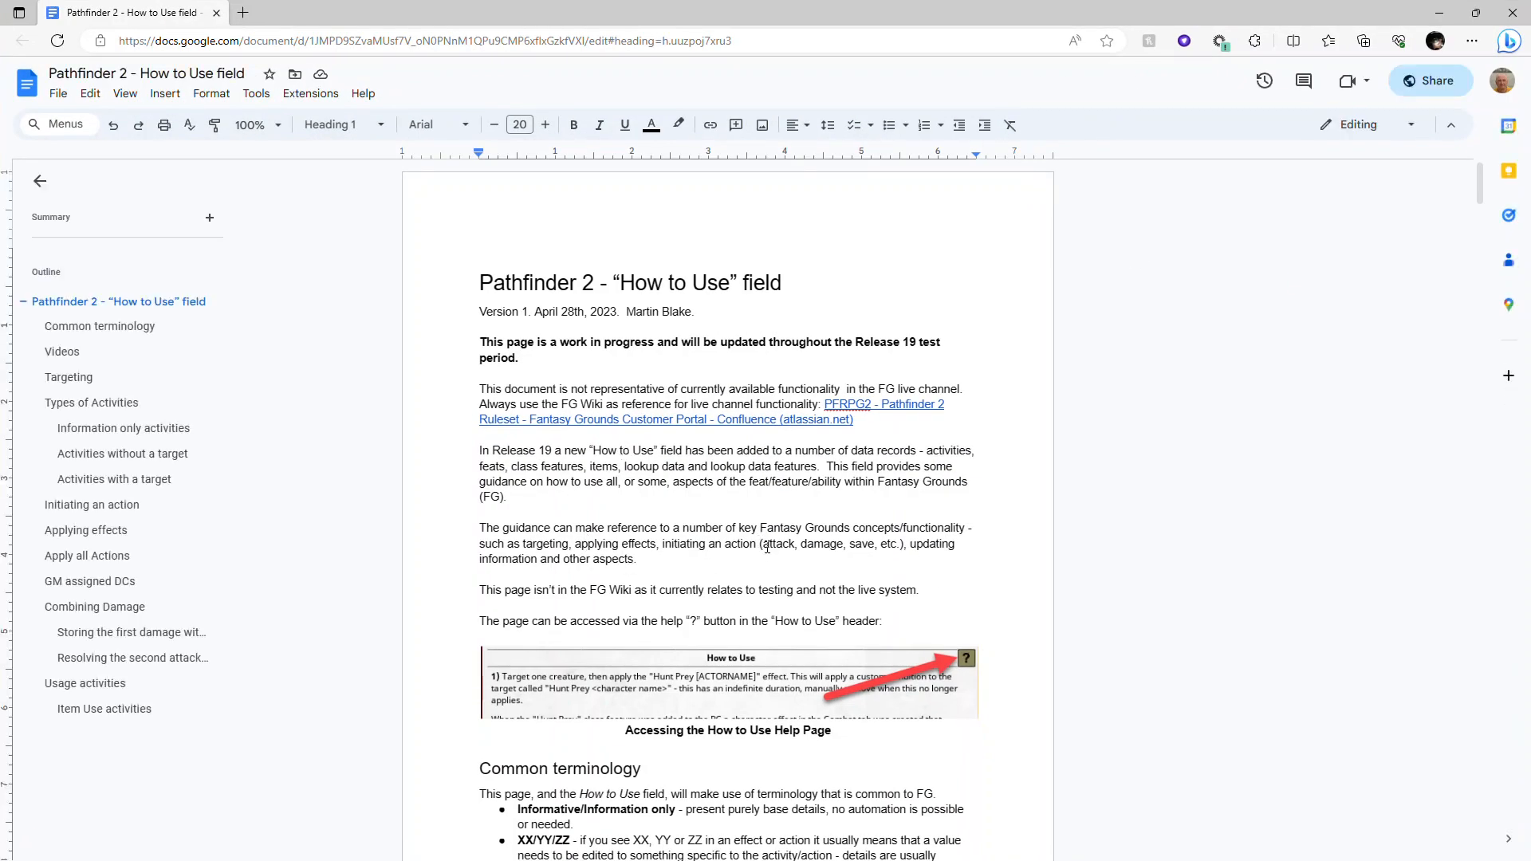
Step: Read through the How to Use document from its introduction to the Item Use activities example
{"action": "scroll", "coordinate": [767, 547], "scroll_direction": "down", "scroll_amount": 20}
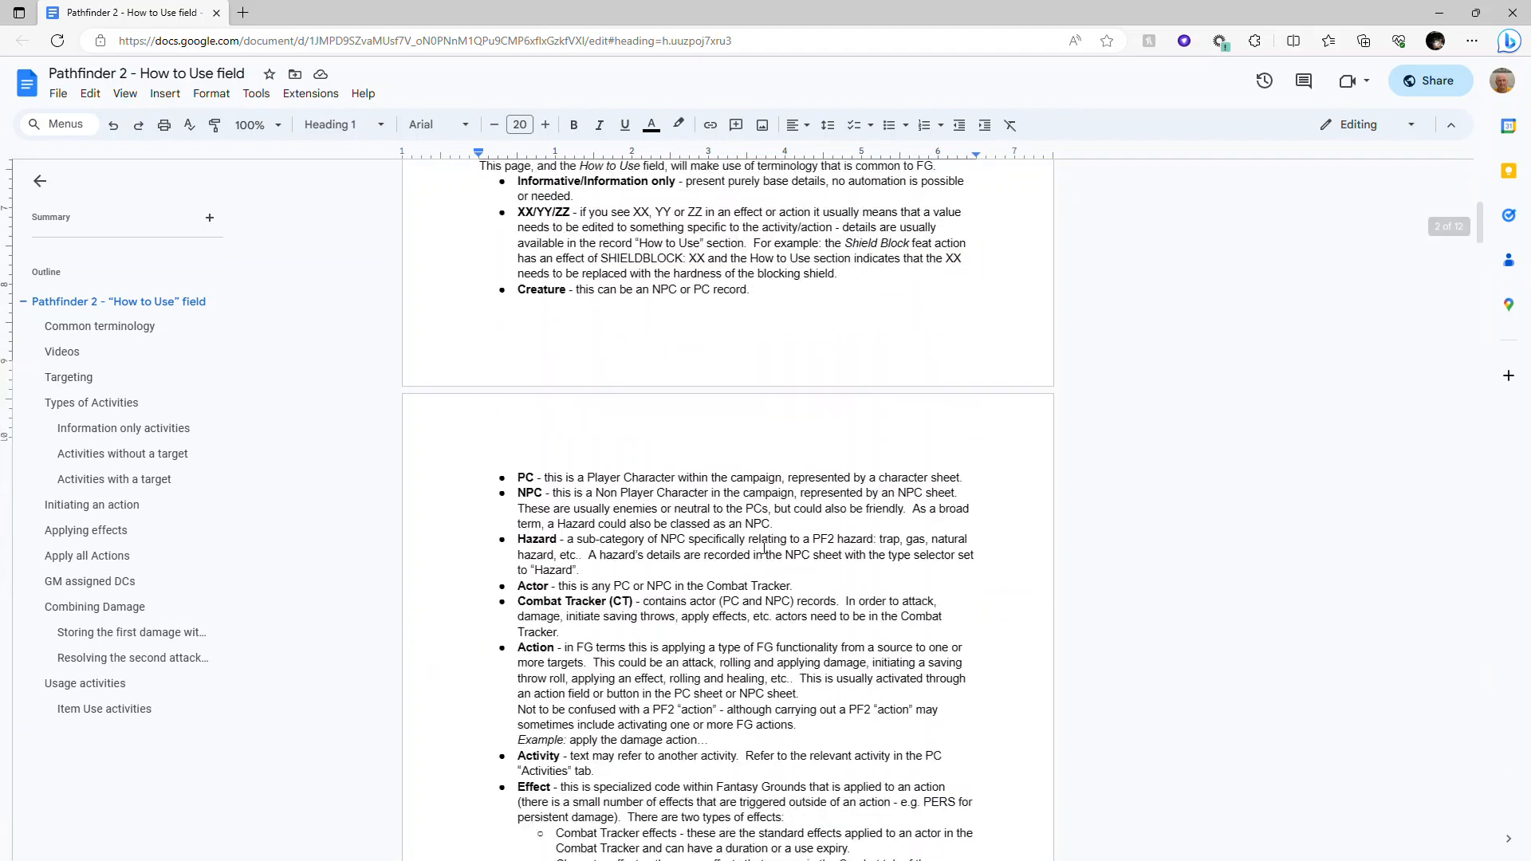
{"action": "scroll", "coordinate": [764, 547], "scroll_direction": "down", "scroll_amount": 20}
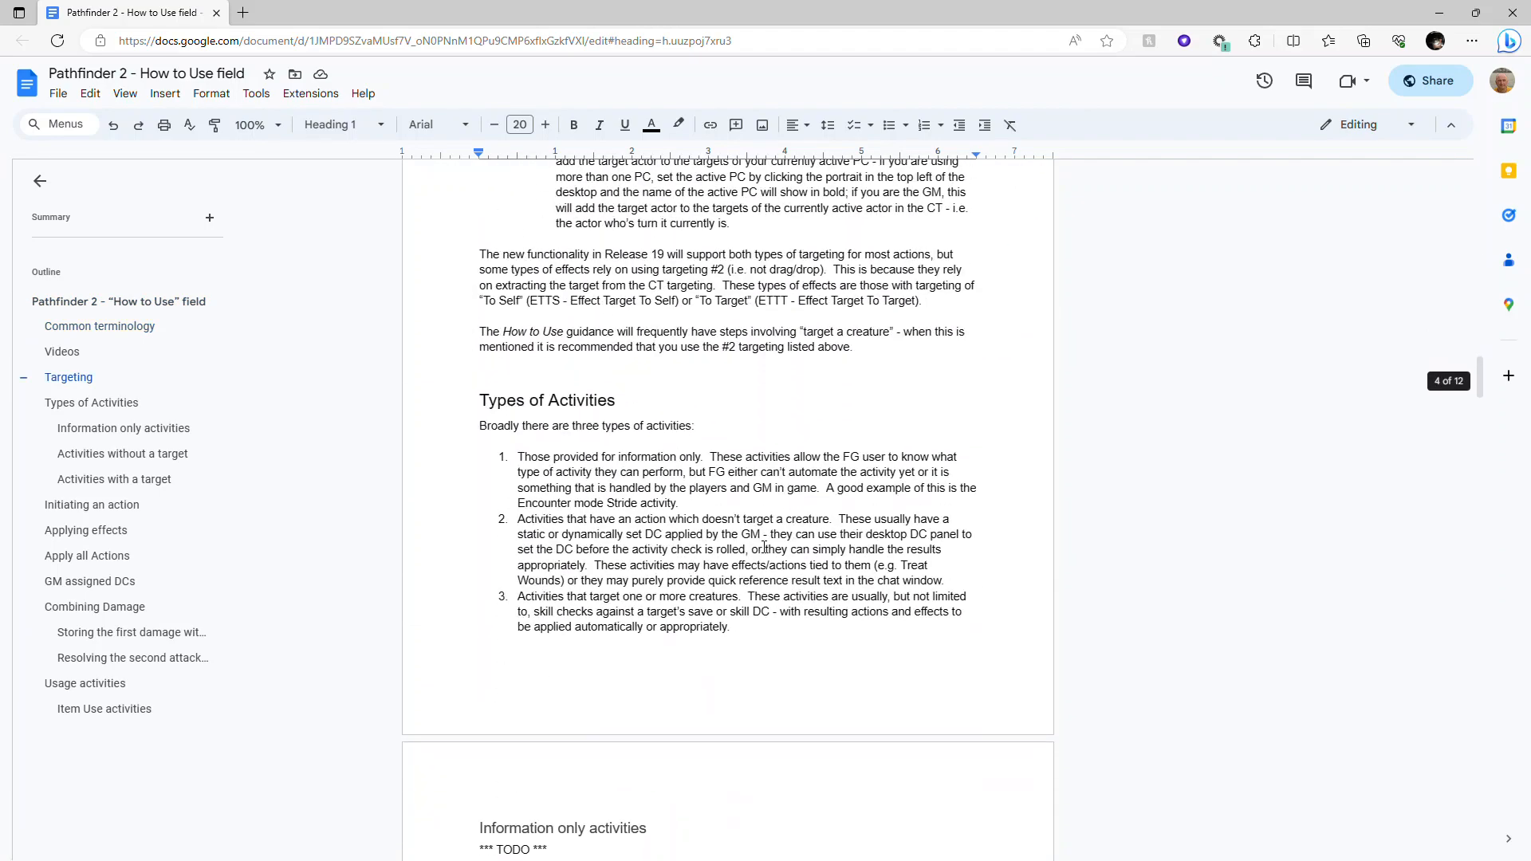
{"action": "scroll", "coordinate": [764, 547], "scroll_direction": "up", "scroll_amount": 10}
{"action": "left_click_drag", "start_coordinate": [546, 628], "coordinate": [479, 628]}
{"action": "scroll", "coordinate": [829, 572], "scroll_direction": "down", "scroll_amount": 20}
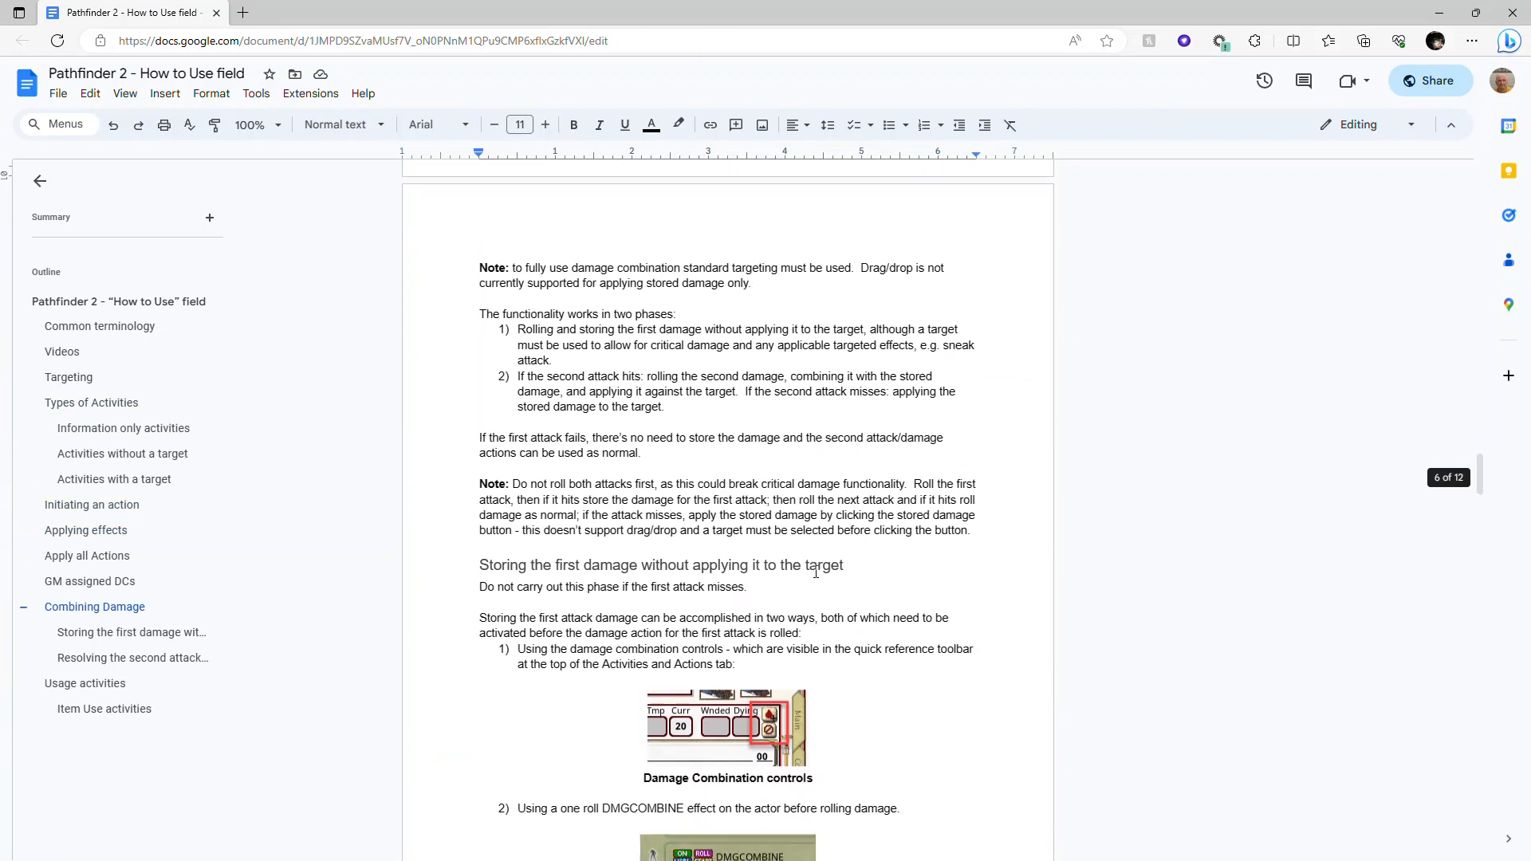
{"action": "scroll", "coordinate": [752, 460], "scroll_direction": "down", "scroll_amount": 15}
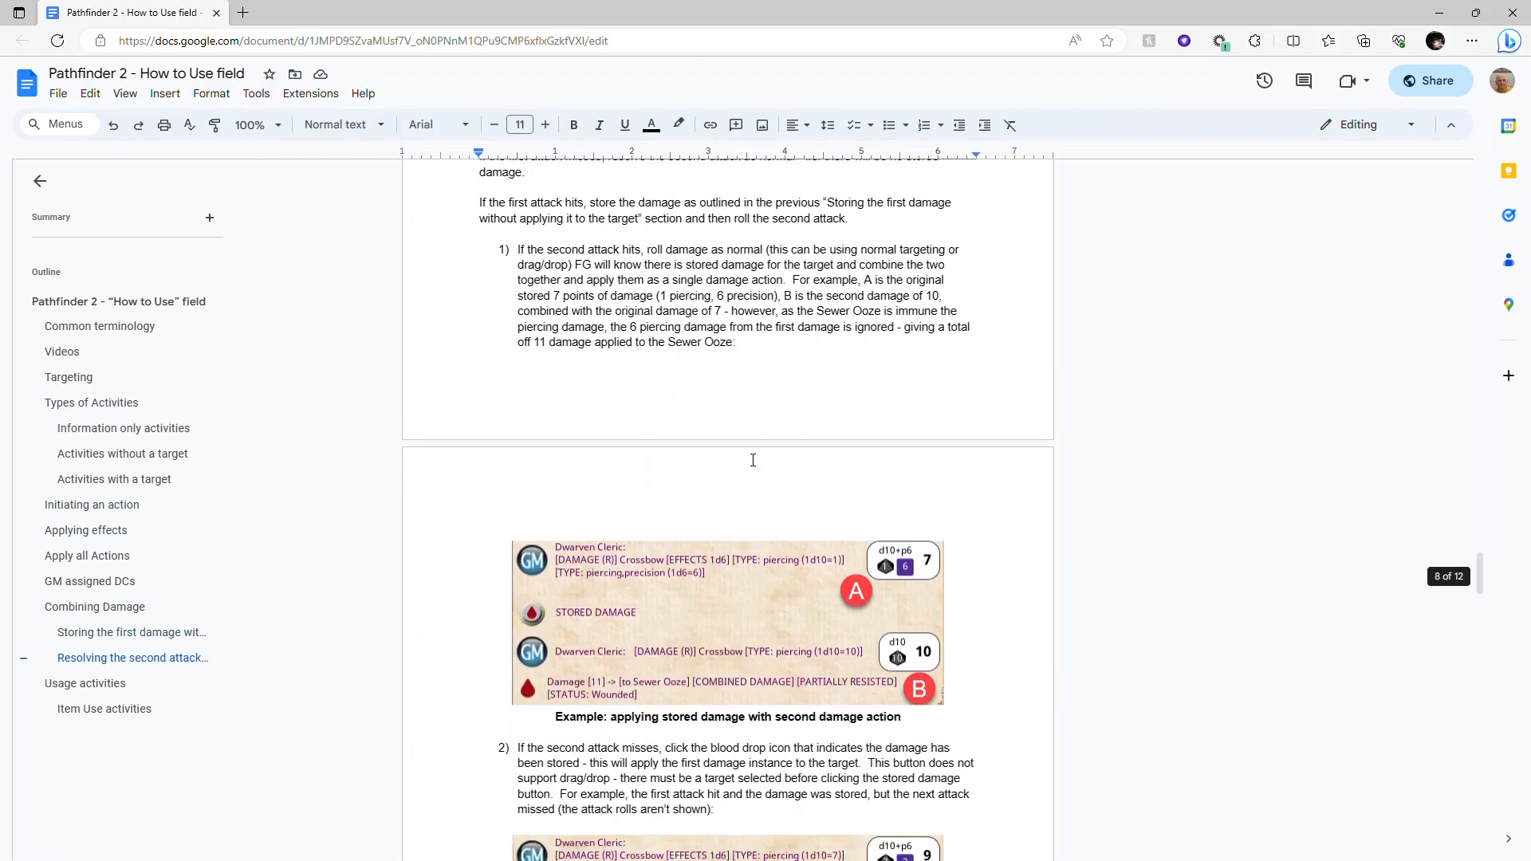
{"action": "scroll", "coordinate": [752, 460], "scroll_direction": "down", "scroll_amount": 15}
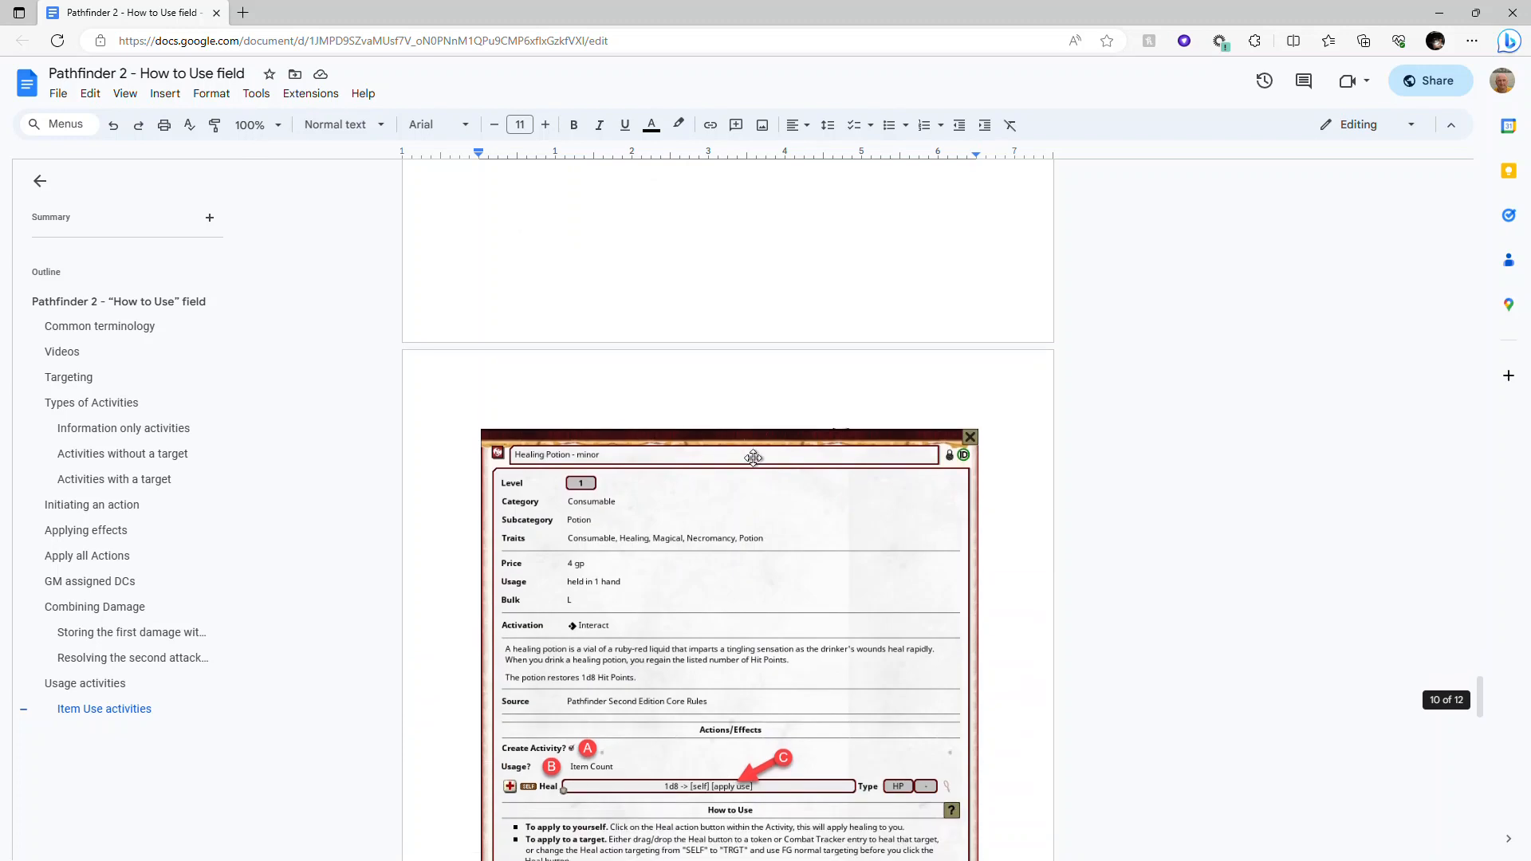
{"action": "scroll", "coordinate": [732, 588], "scroll_direction": "up", "scroll_amount": 4}
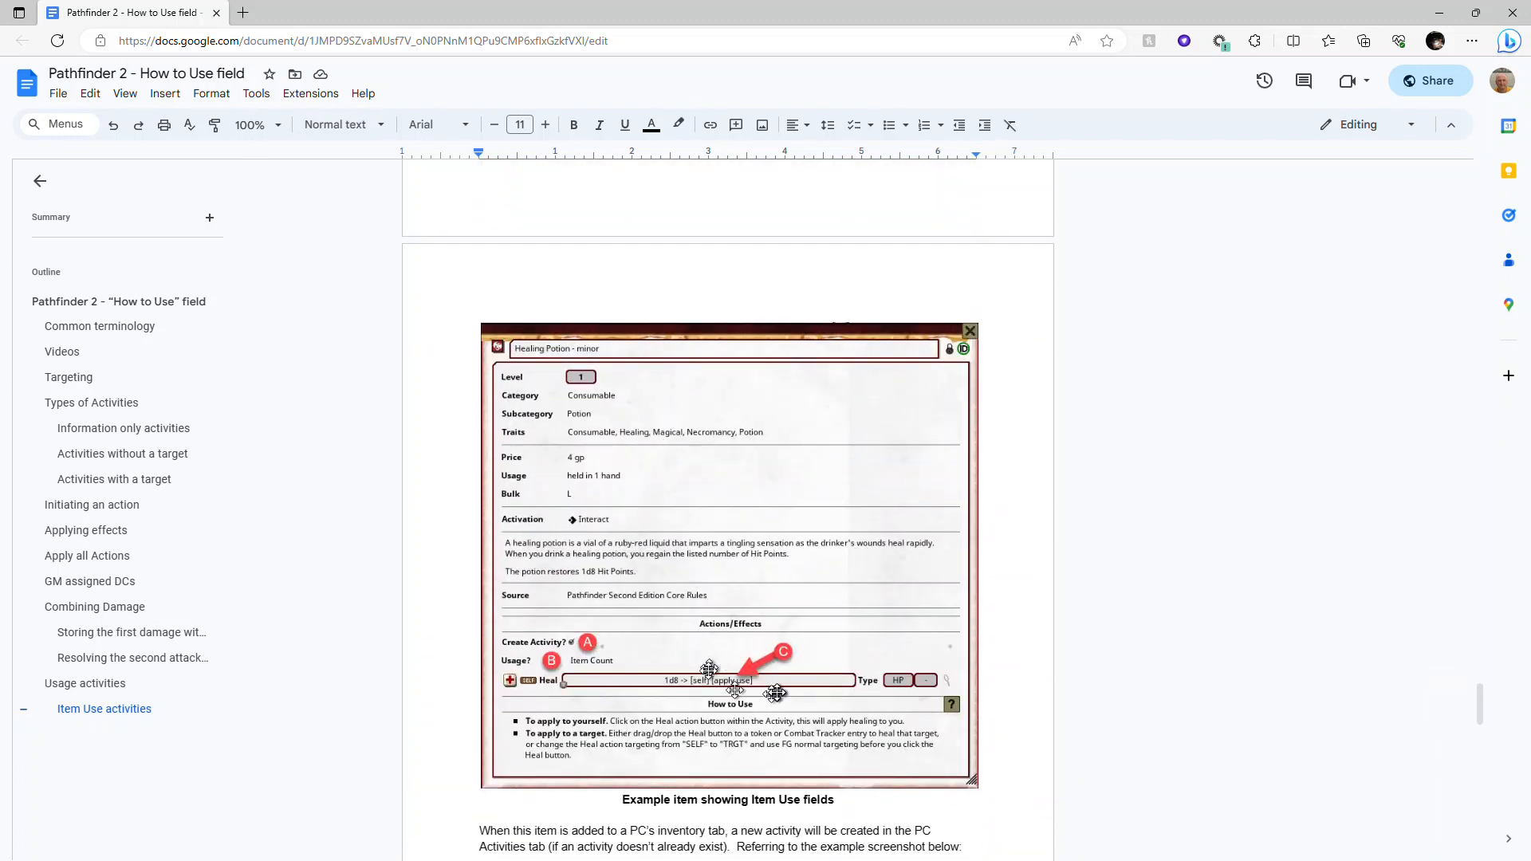
{"action": "scroll", "coordinate": [774, 693], "scroll_direction": "down", "scroll_amount": 10}
Step: Go back to the document's Common terminology definitions, read them, and minimize the browser to return to Fantasy Grounds
{"action": "scroll", "coordinate": [777, 694], "scroll_direction": "up", "scroll_amount": 15}
{"action": "scroll", "coordinate": [777, 694], "scroll_direction": "up", "scroll_amount": 20}
{"action": "scroll", "coordinate": [909, 496], "scroll_direction": "down", "scroll_amount": 10}
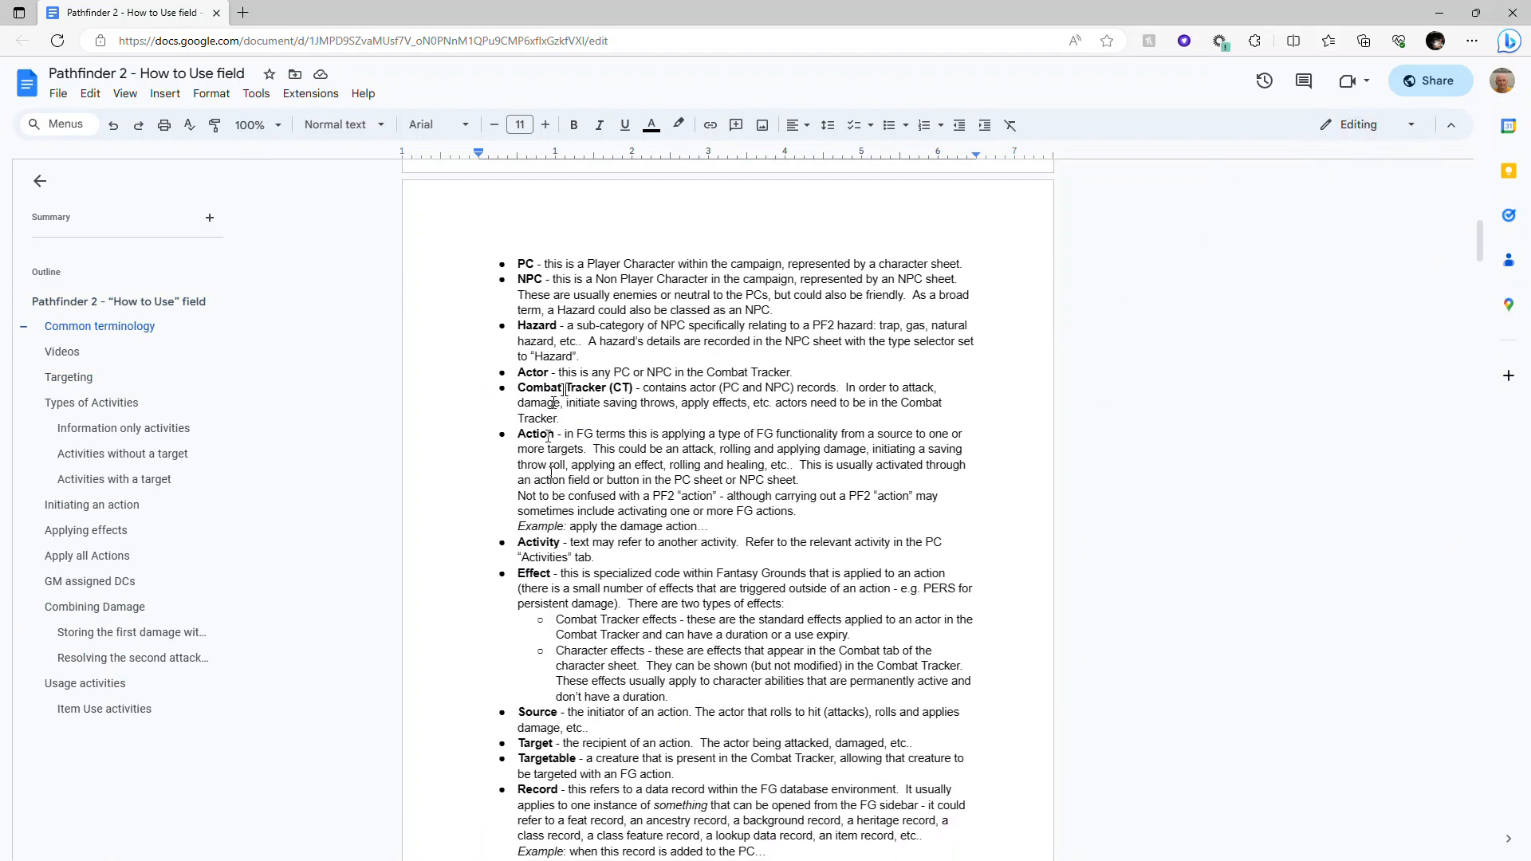
{"action": "scroll", "coordinate": [542, 433], "scroll_direction": "up", "scroll_amount": 8}
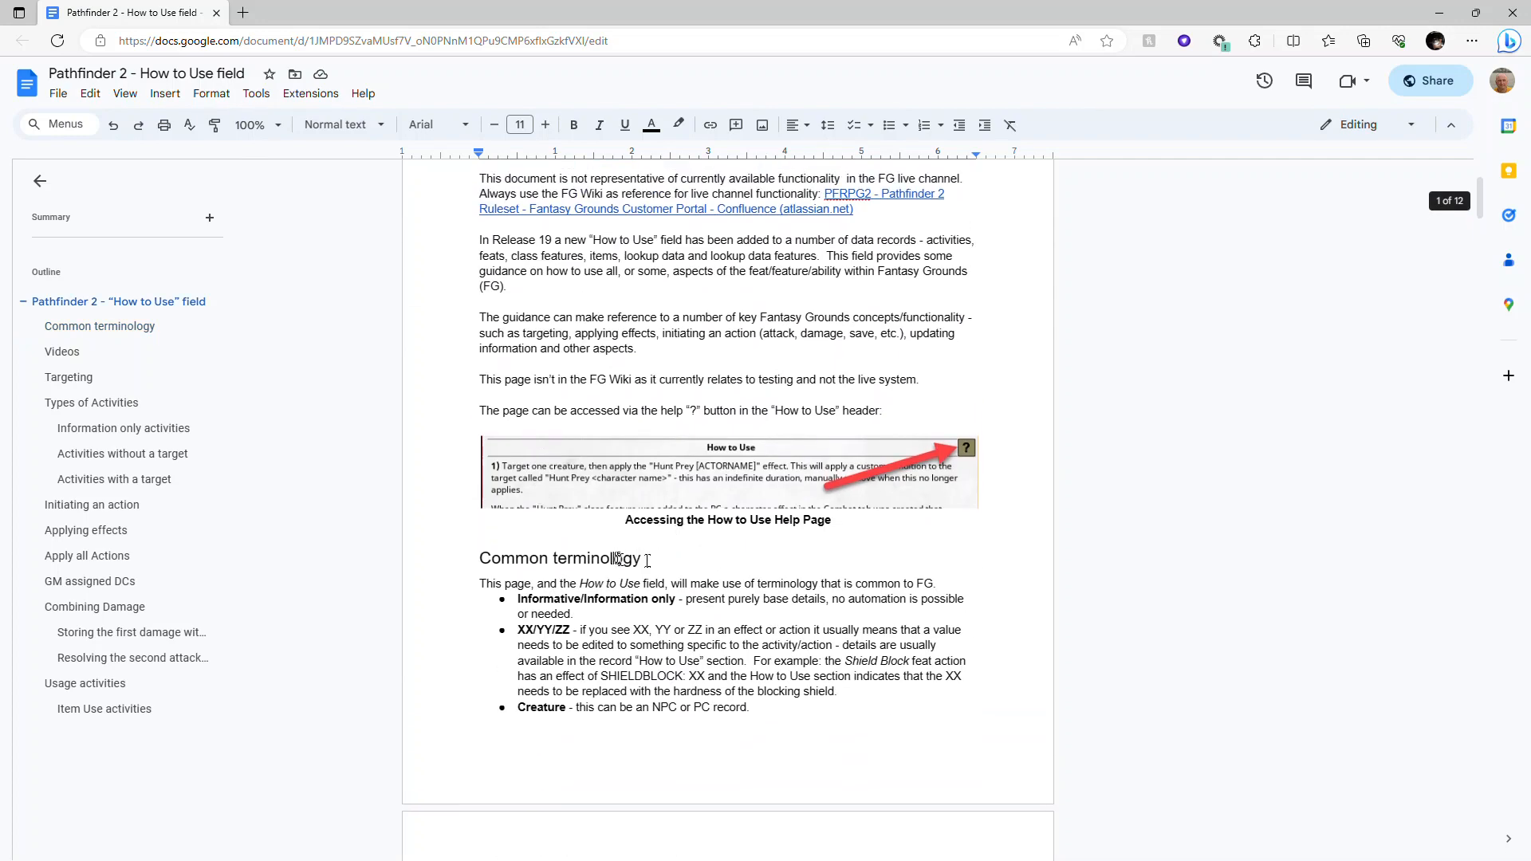
{"action": "scroll", "coordinate": [618, 557], "scroll_direction": "down", "scroll_amount": 12}
{"action": "scroll", "coordinate": [726, 560], "scroll_direction": "up", "scroll_amount": 3}
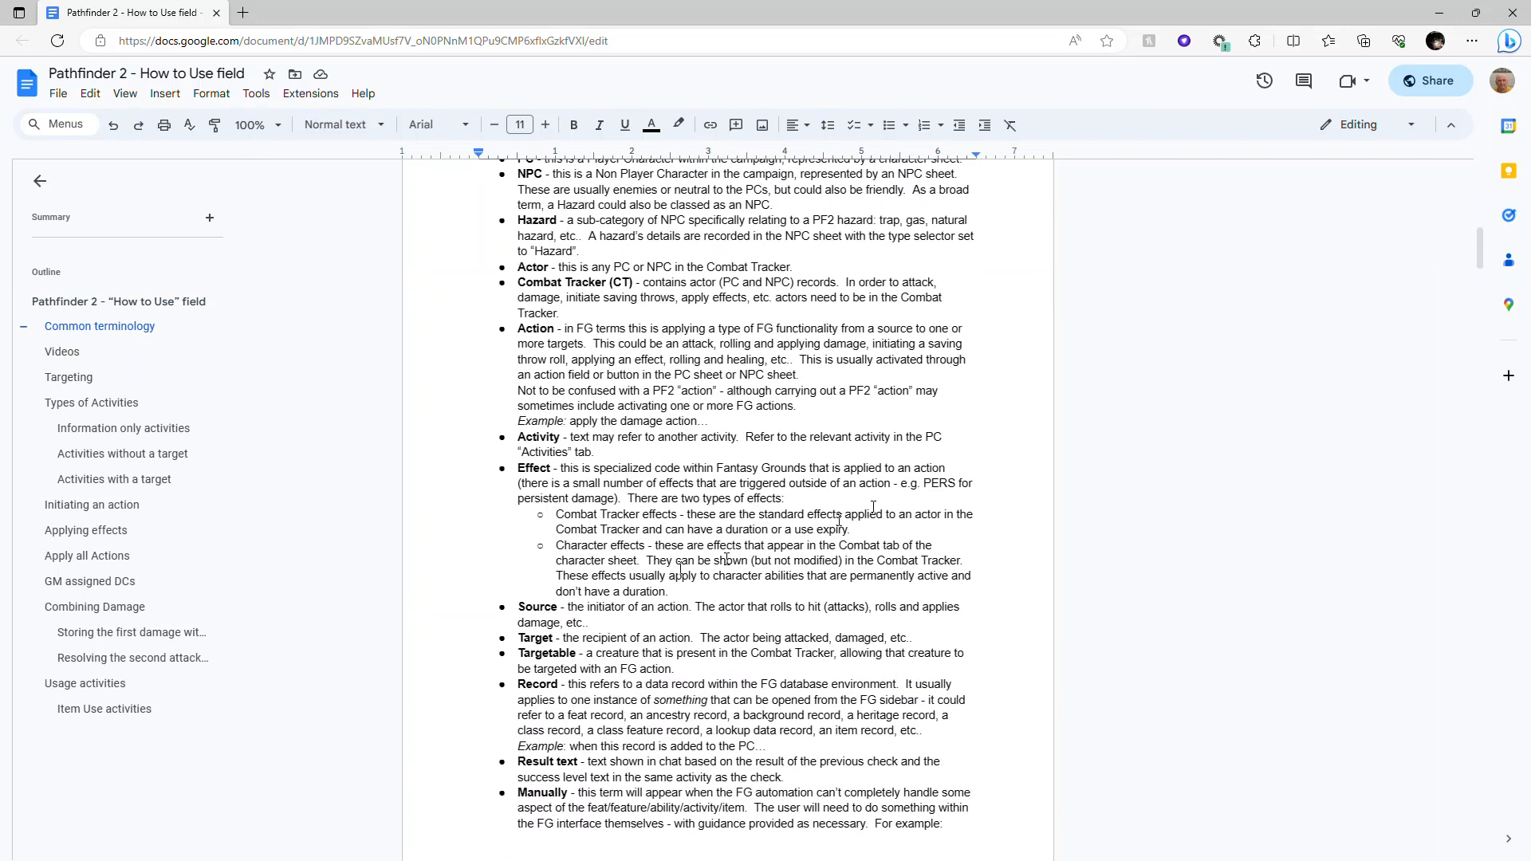
{"action": "left_click", "coordinate": [1439, 16]}
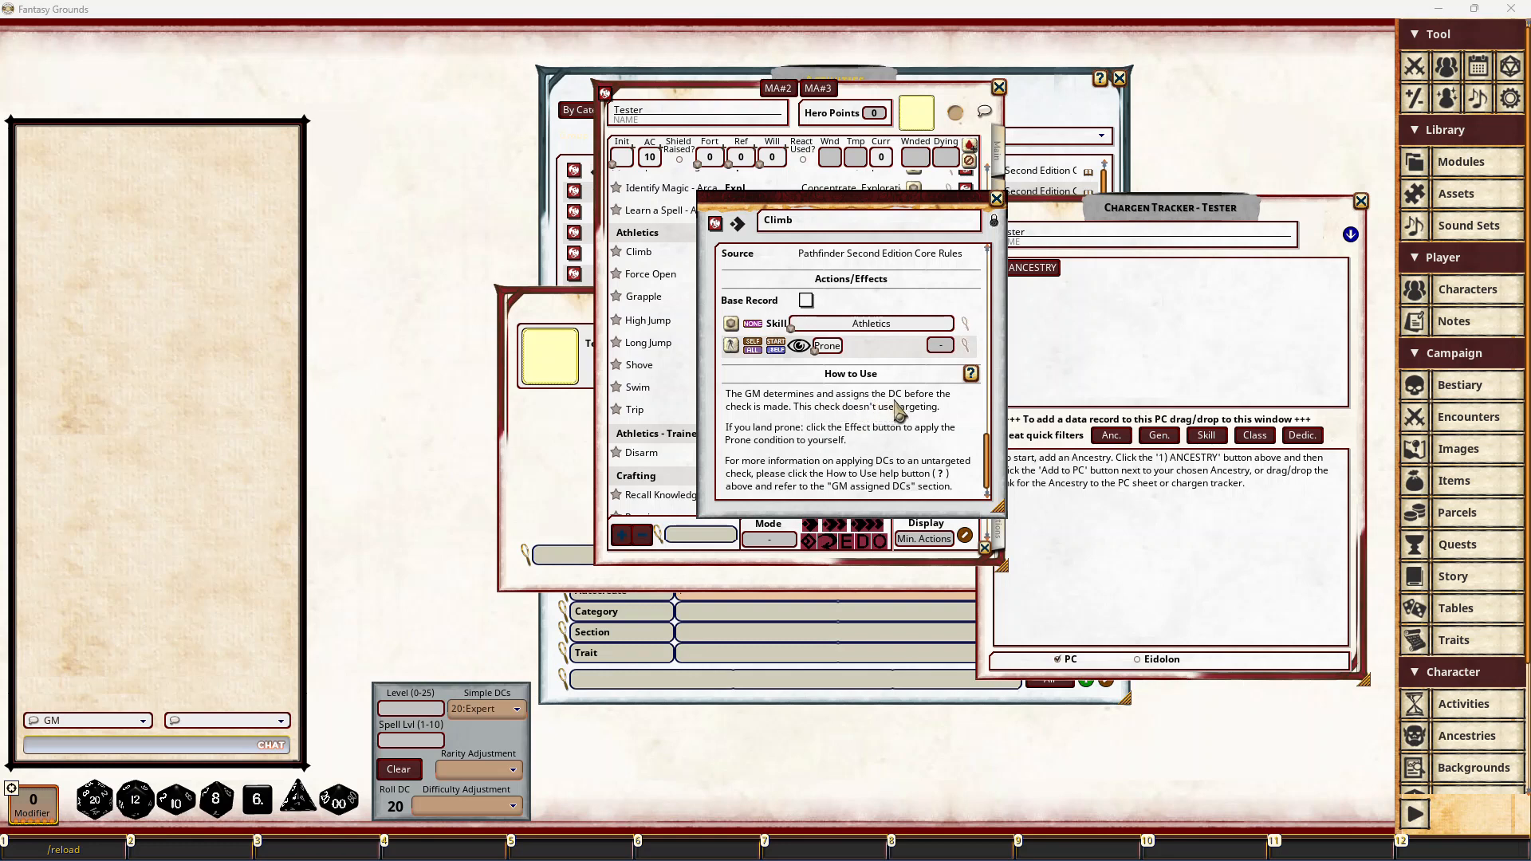
Step: Remove the simple DC selection and base the roll DC on level 5
{"action": "left_click", "coordinate": [504, 706]}
{"action": "left_click", "coordinate": [492, 728]}
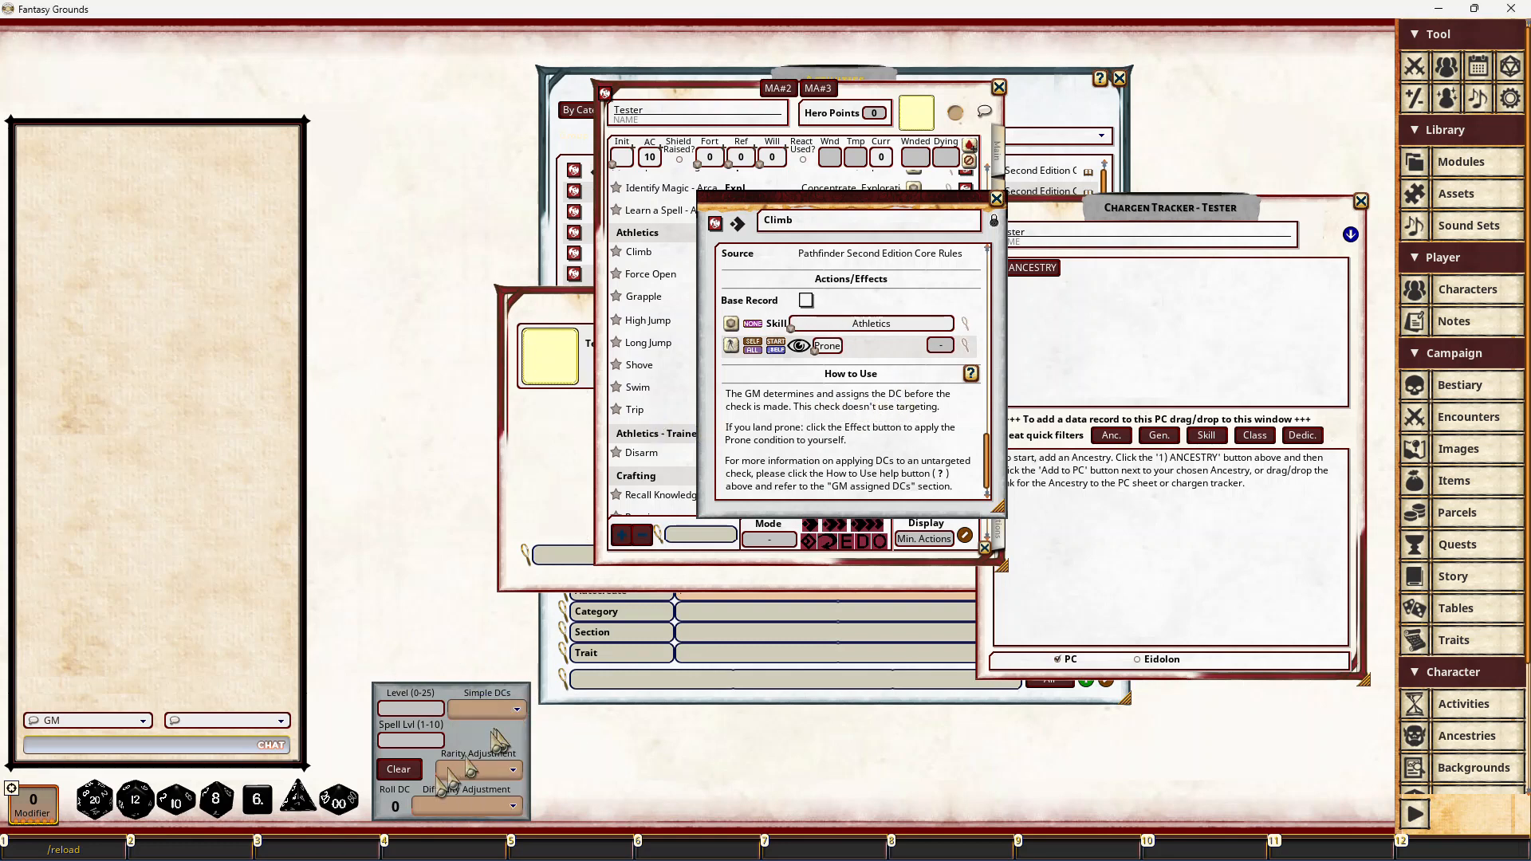
{"action": "left_click", "coordinate": [411, 708]}
{"action": "type", "text": "5"}
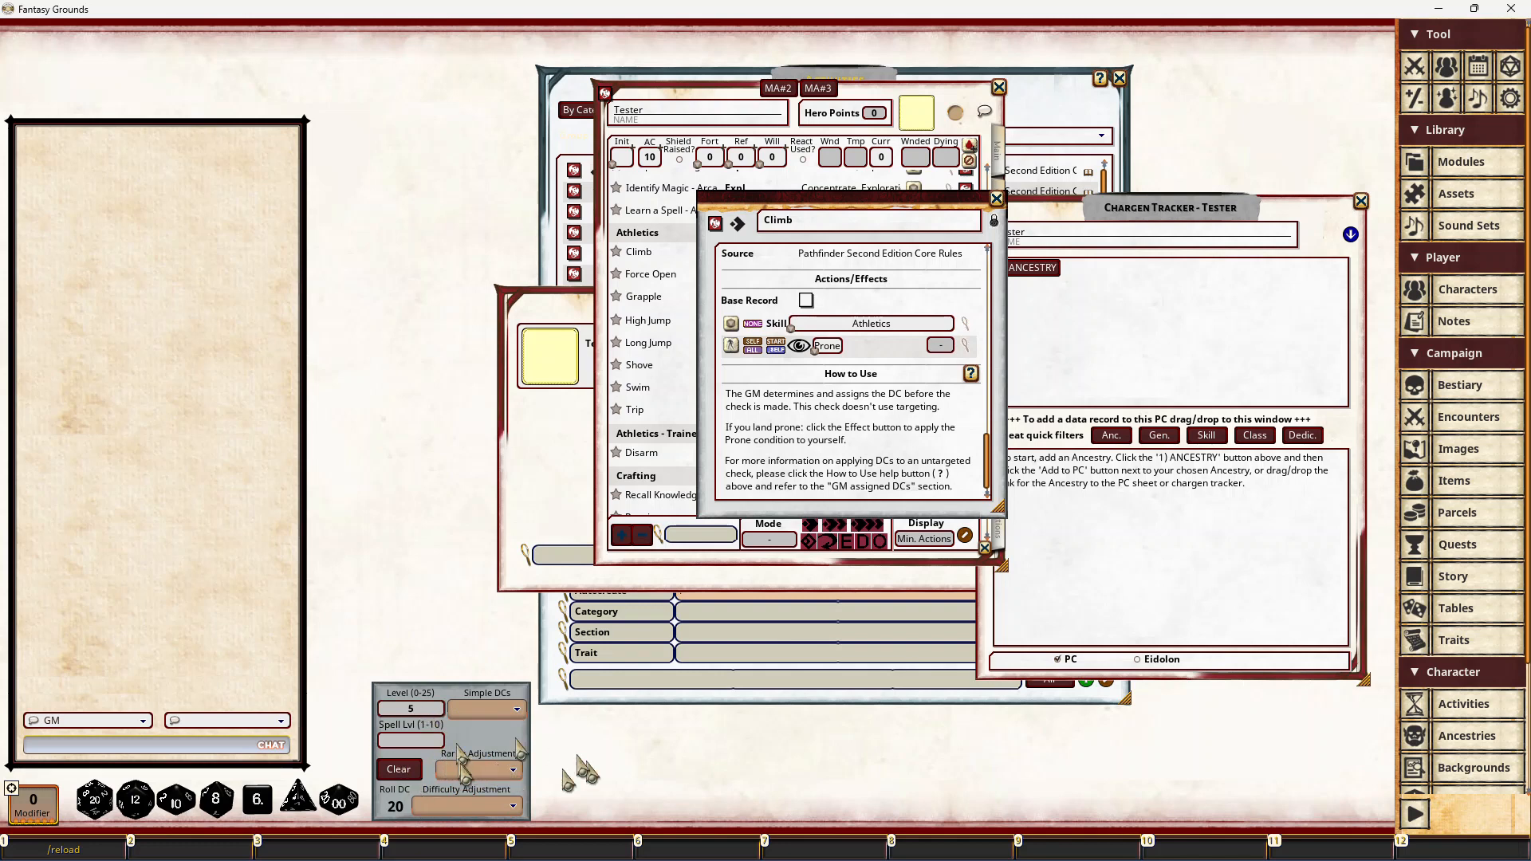
Step: Replace the level with spell level 2 for the roll DC and add the +05:Rare rarity adjustment
{"action": "left_click", "coordinate": [399, 770]}
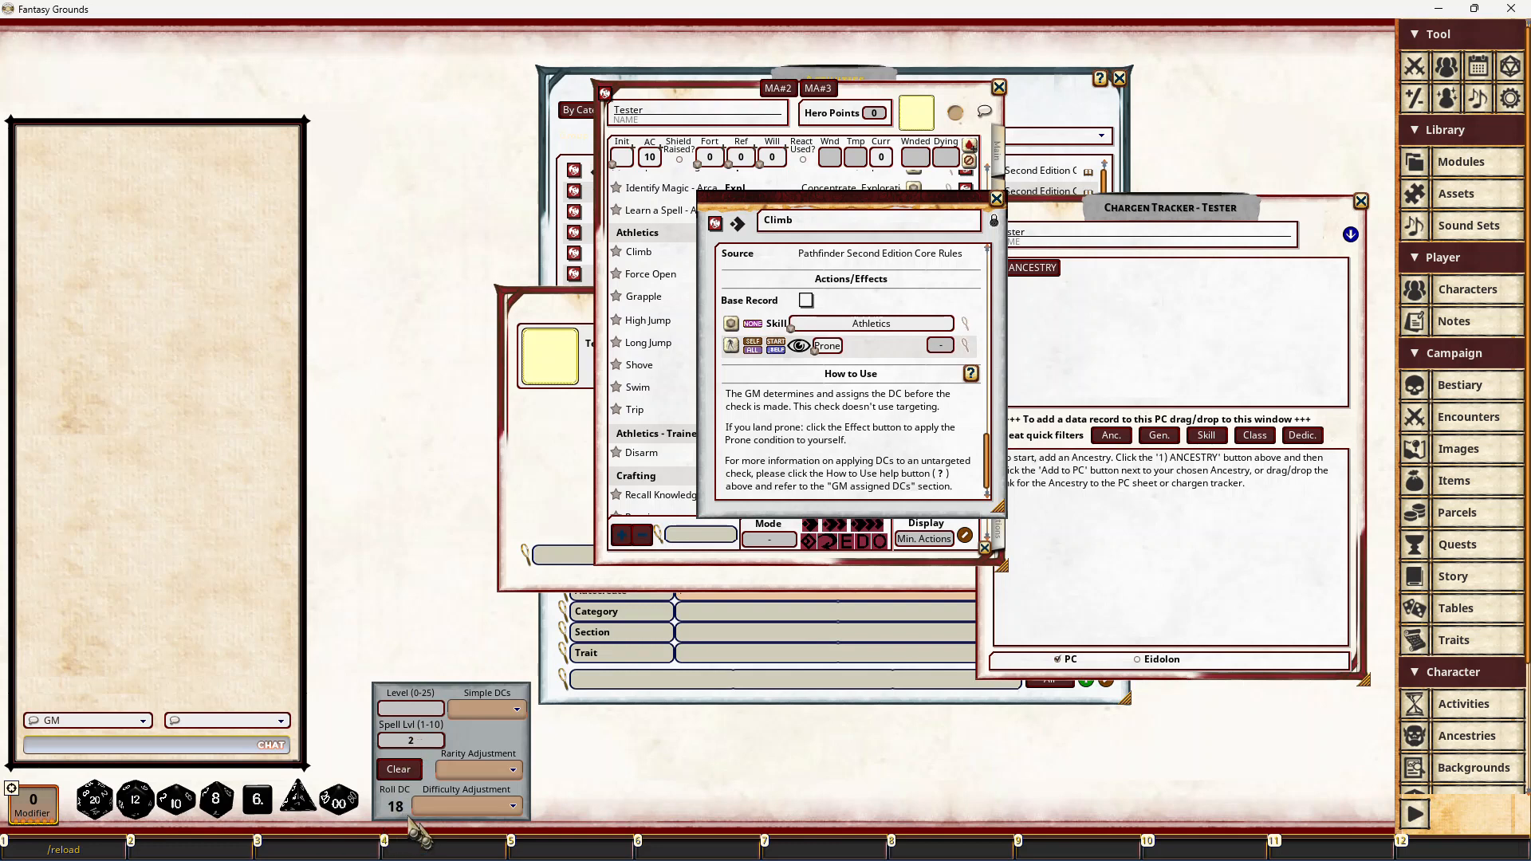
{"action": "left_click", "coordinate": [500, 770]}
{"action": "left_click", "coordinate": [472, 734]}
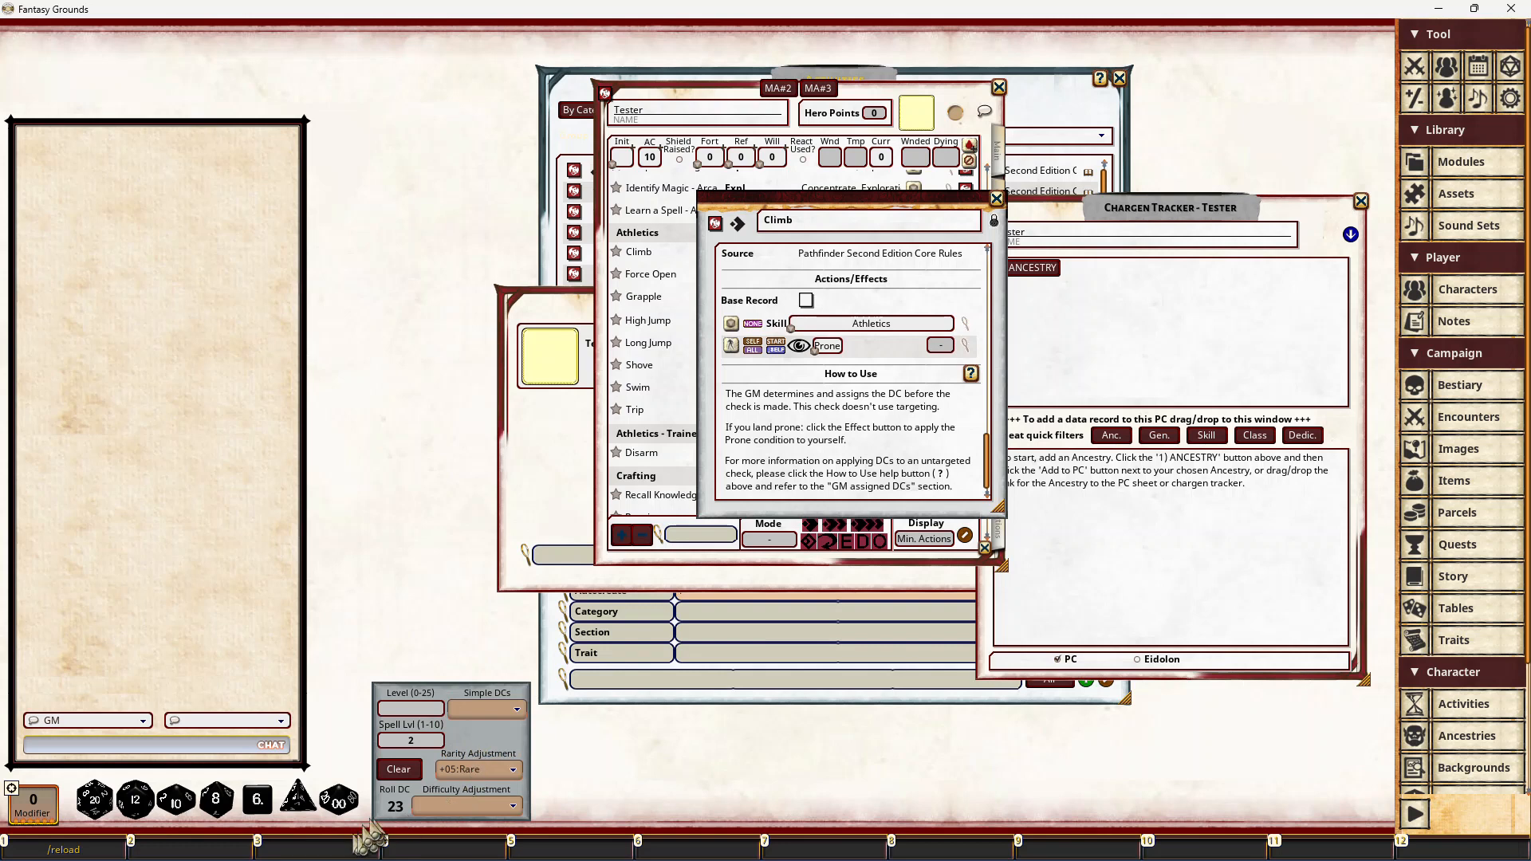
Step: Clear the roll DC settings, choose the 20:Expert simple DC, and check the available difficulty adjustments
{"action": "left_click", "coordinate": [396, 771]}
{"action": "left_click", "coordinate": [502, 709]}
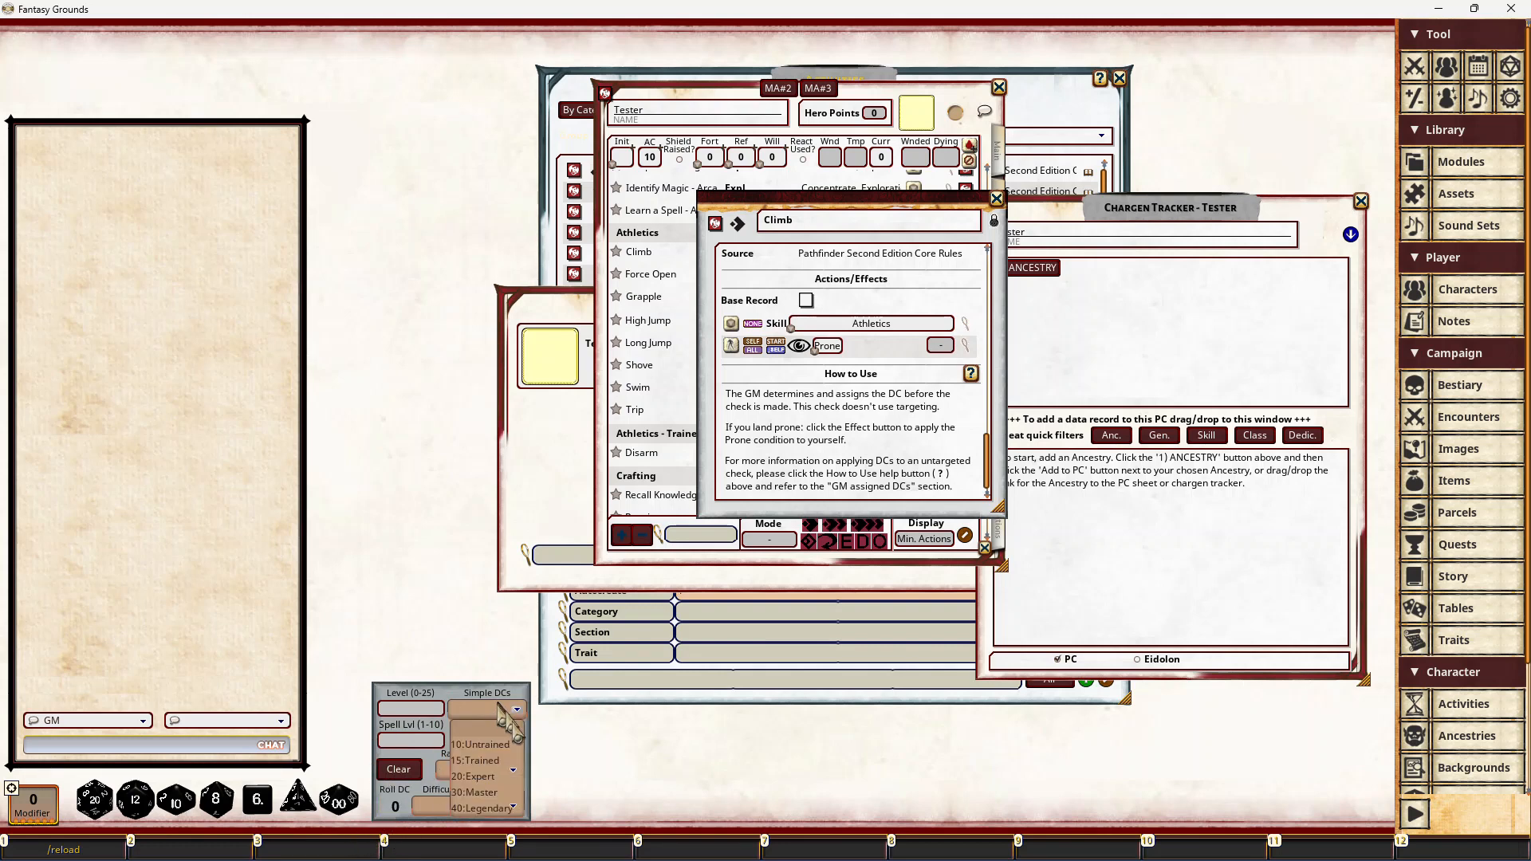
{"action": "left_click", "coordinate": [486, 778]}
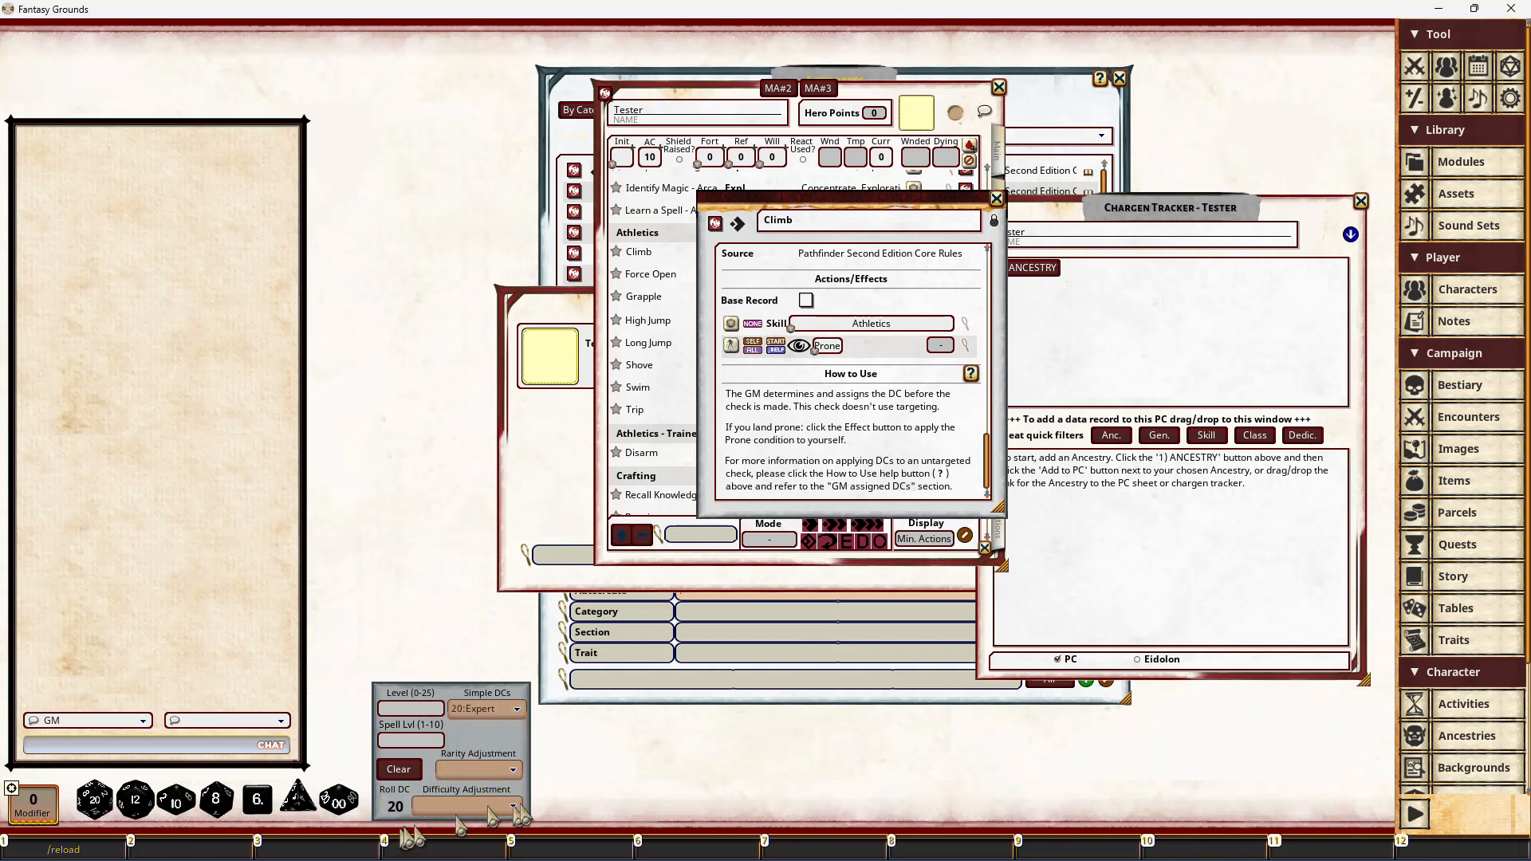
{"action": "left_click", "coordinate": [513, 806]}
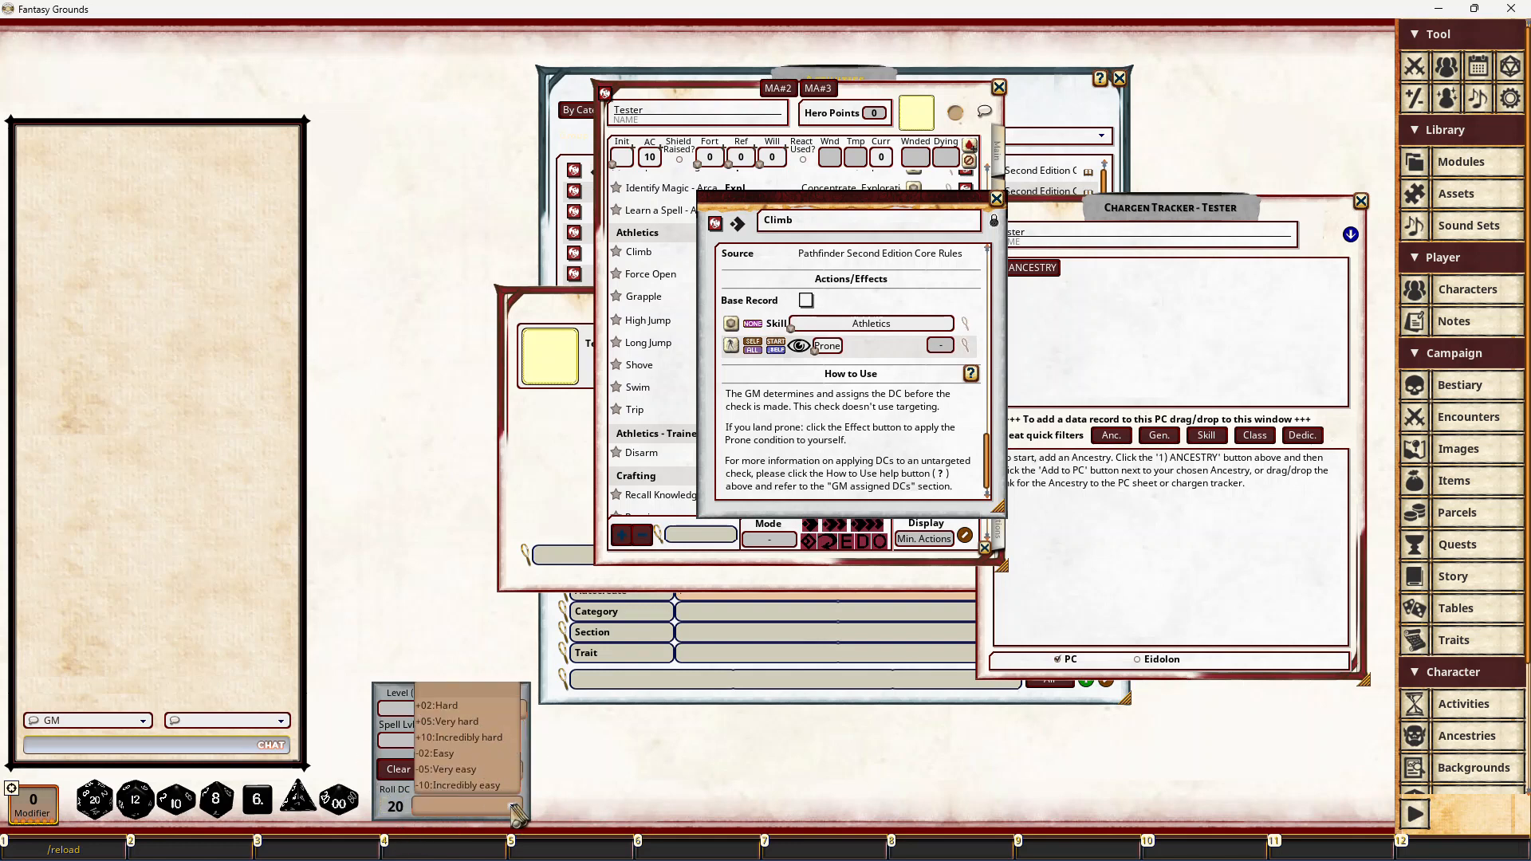
{"action": "left_click", "coordinate": [514, 807]}
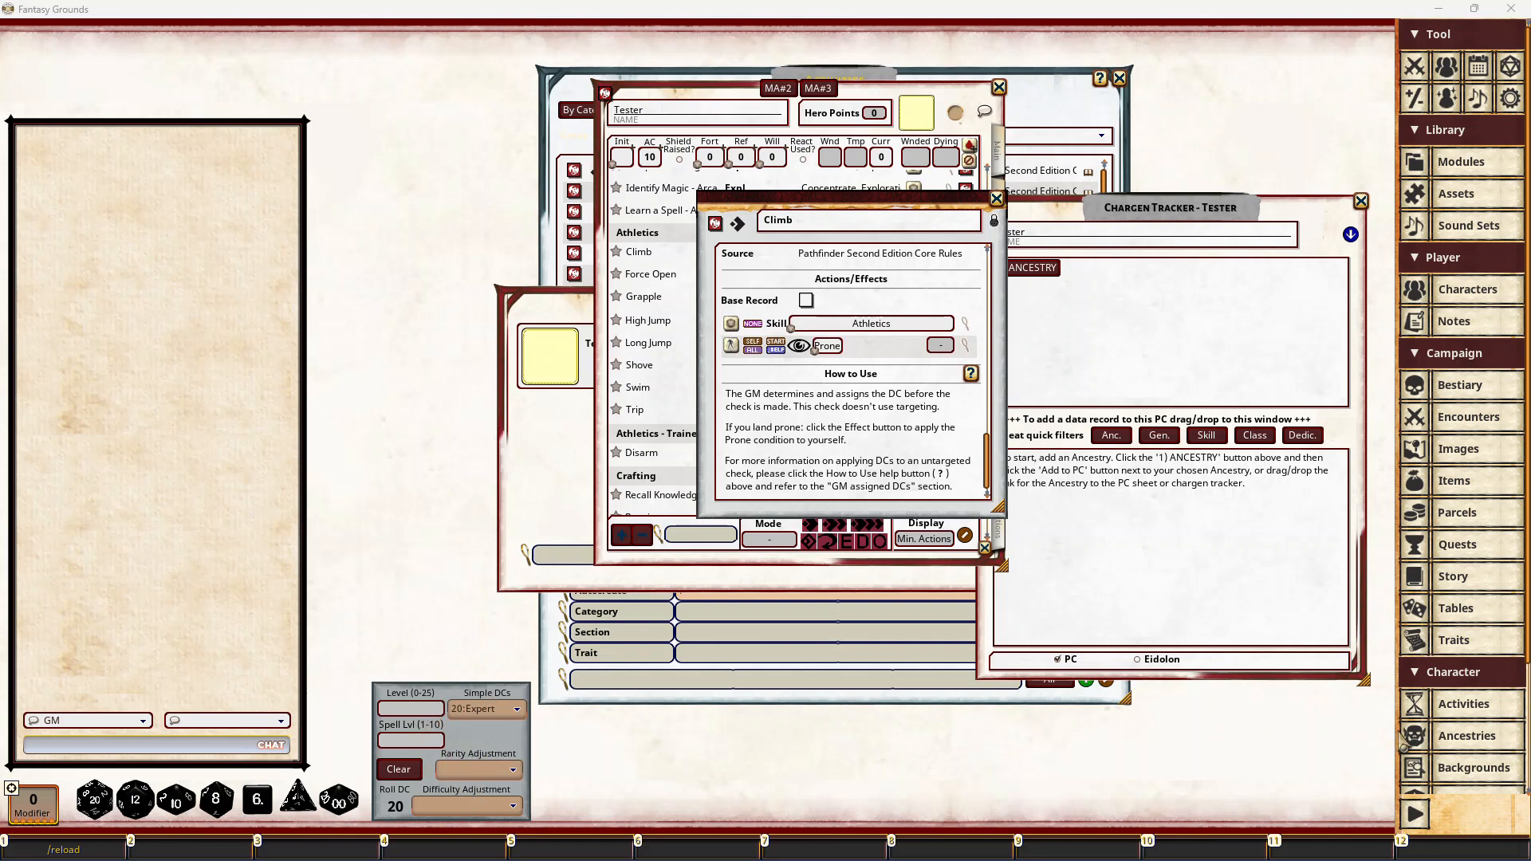
Step: Apply the Abyssal Plague spell from the Spells list to the roll DC, clear the DC, and close the list
{"action": "scroll", "coordinate": [1463, 717], "scroll_direction": "down", "scroll_amount": 5}
{"action": "left_click", "coordinate": [1459, 777]}
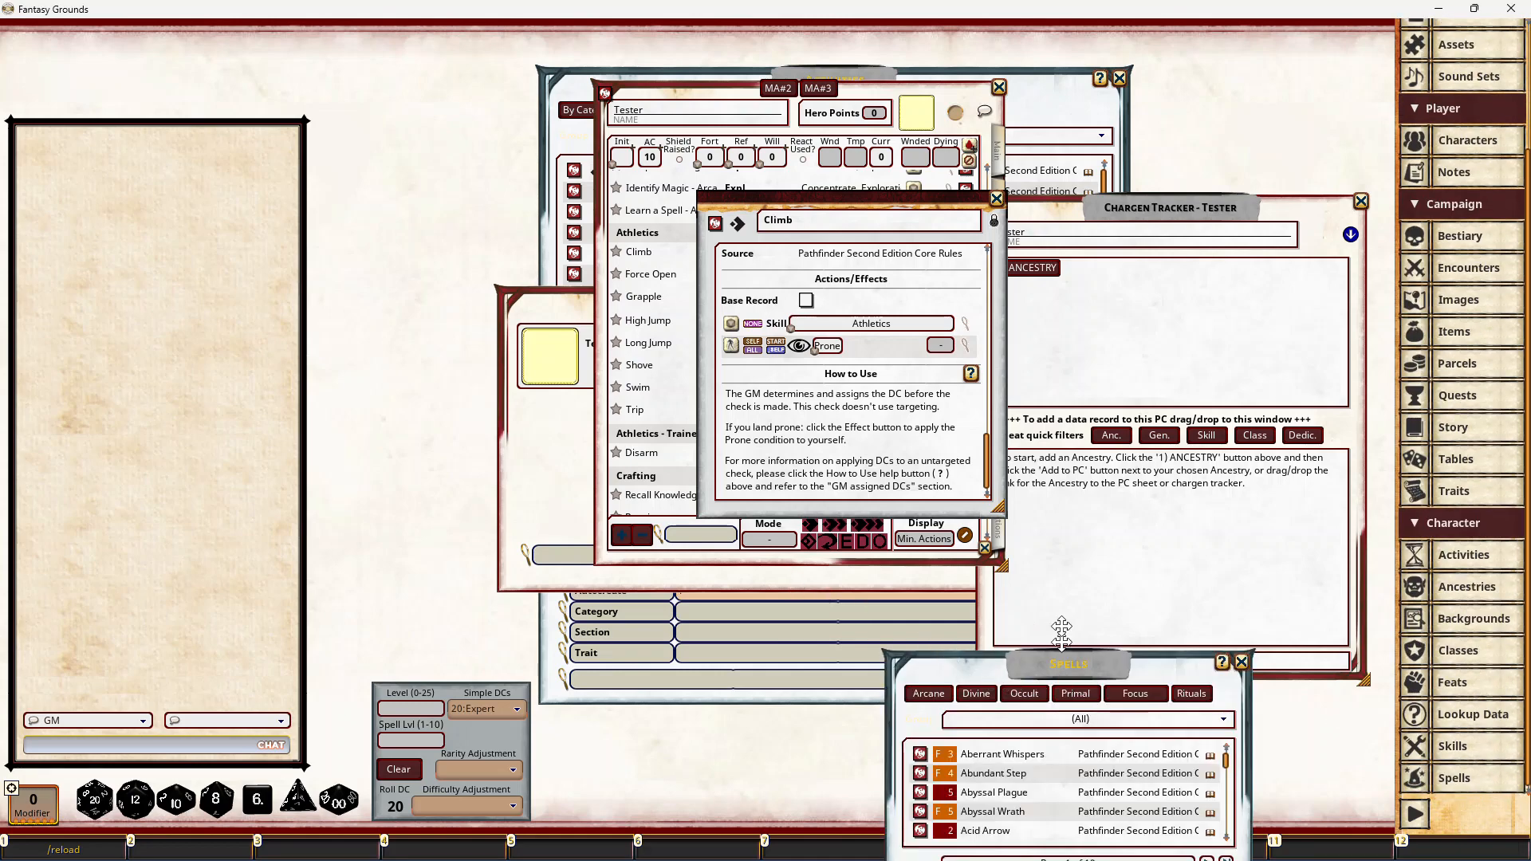
{"action": "left_click_drag", "start_coordinate": [1064, 670], "coordinate": [1086, 202]}
{"action": "left_click_drag", "start_coordinate": [941, 327], "coordinate": [472, 735]}
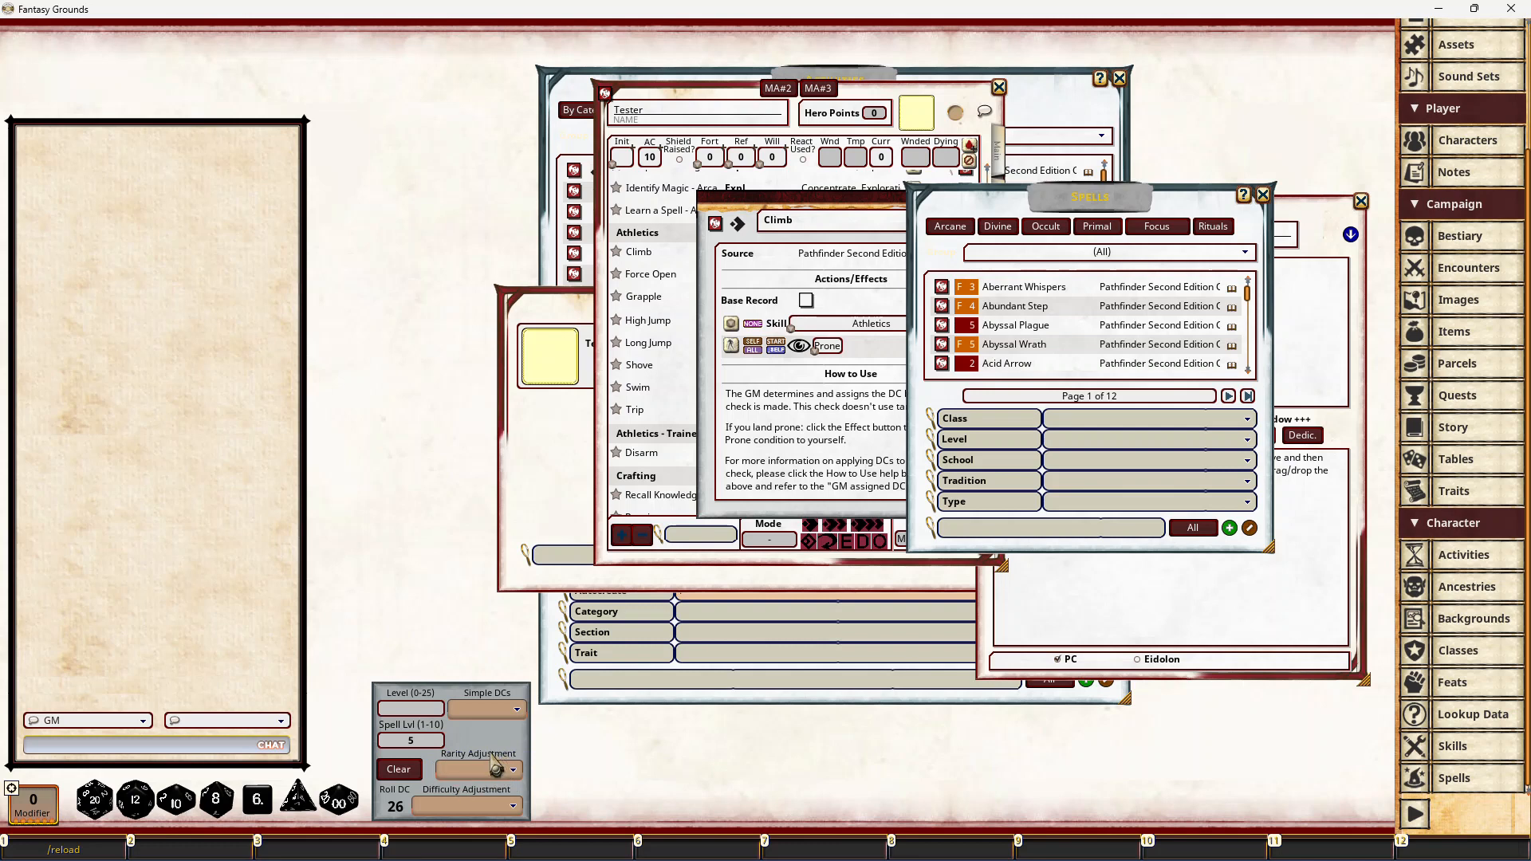
{"action": "left_click", "coordinate": [396, 770]}
{"action": "left_click", "coordinate": [1262, 194]}
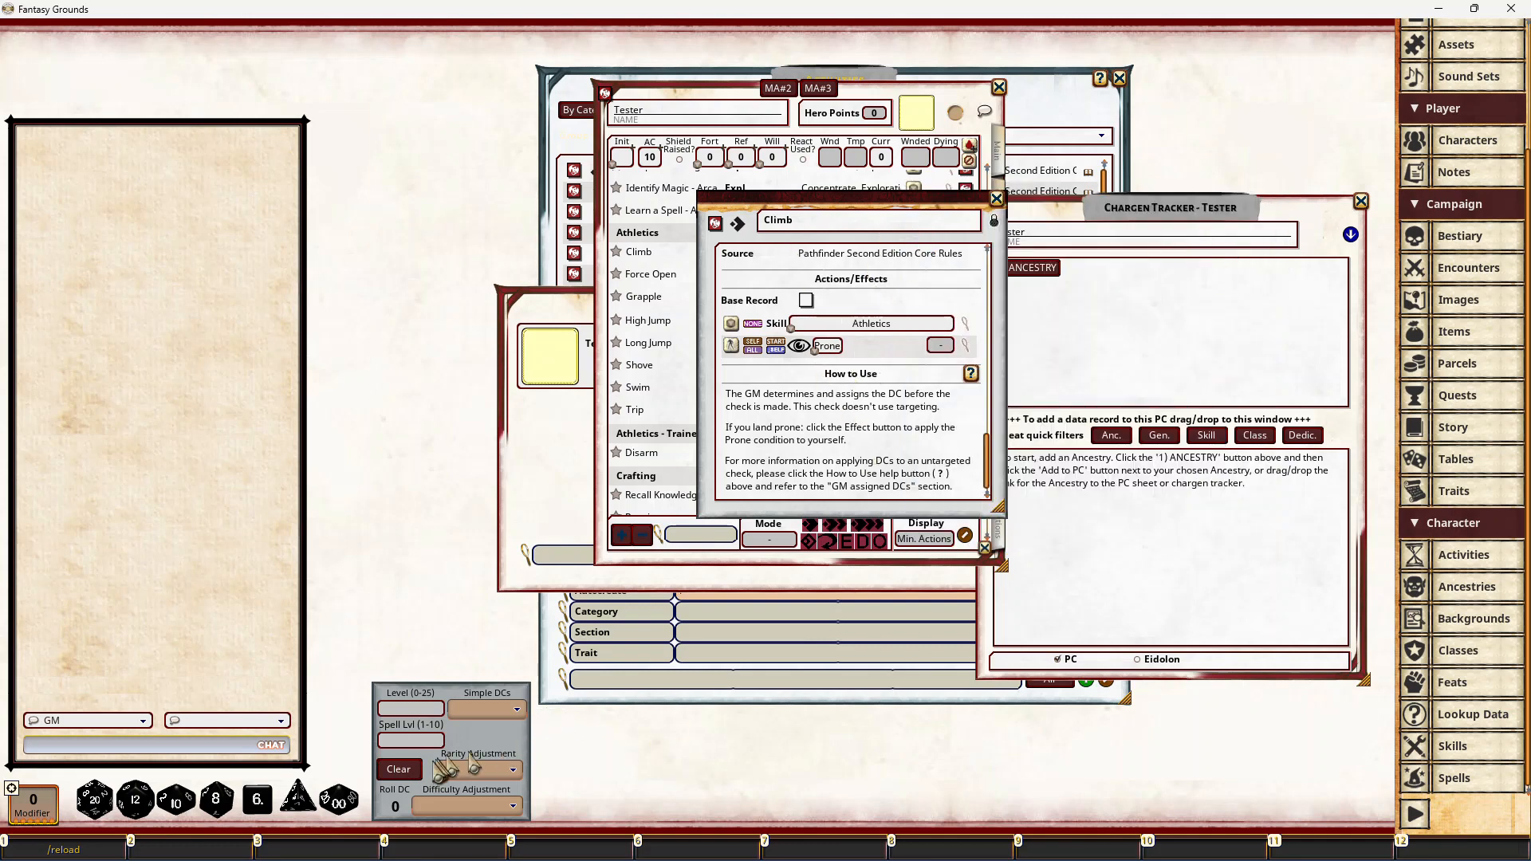
Step: Set the simple DC to 20:Expert and roll the Climb activity's Athletics check
{"action": "left_click", "coordinate": [482, 710]}
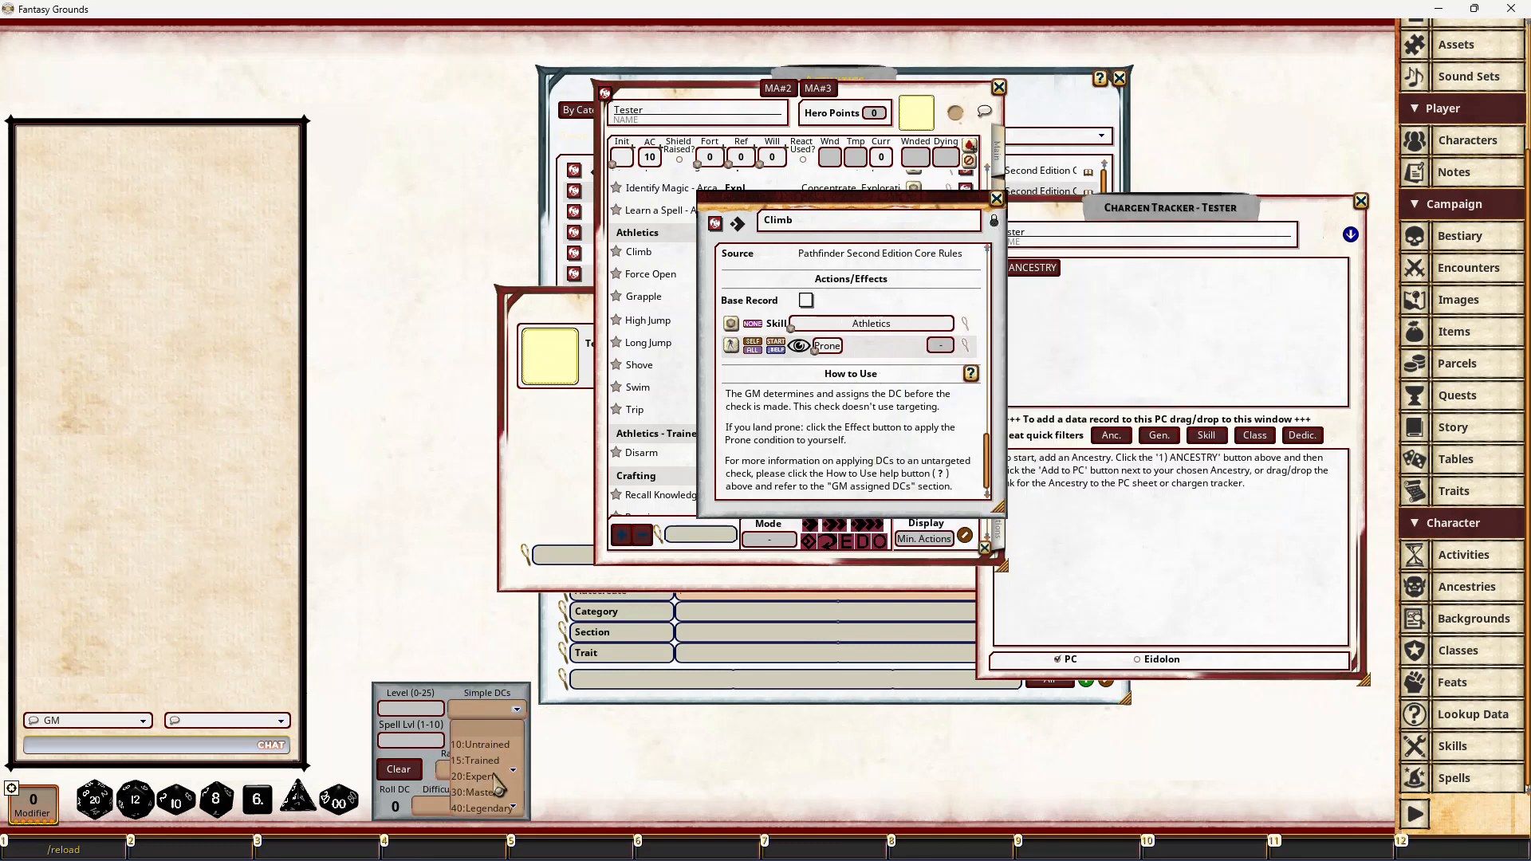
{"action": "left_click", "coordinate": [501, 789]}
{"action": "left_click", "coordinate": [731, 323]}
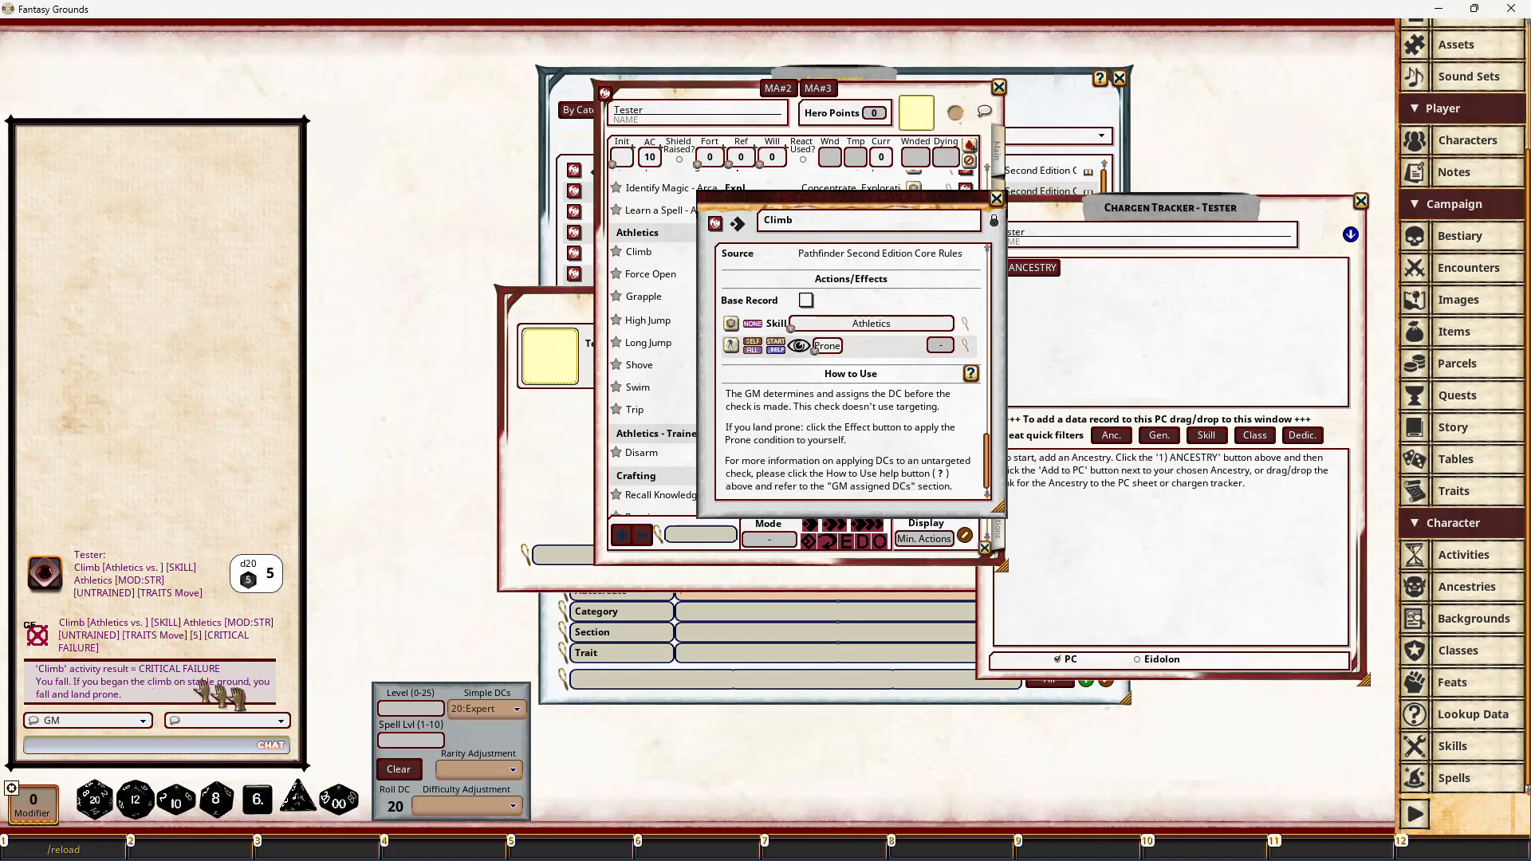
Step: Compare the Climb activity's success and failure descriptions with the chat result, and return to its How to Use section
{"action": "scroll", "coordinate": [751, 453], "scroll_direction": "up", "scroll_amount": 10}
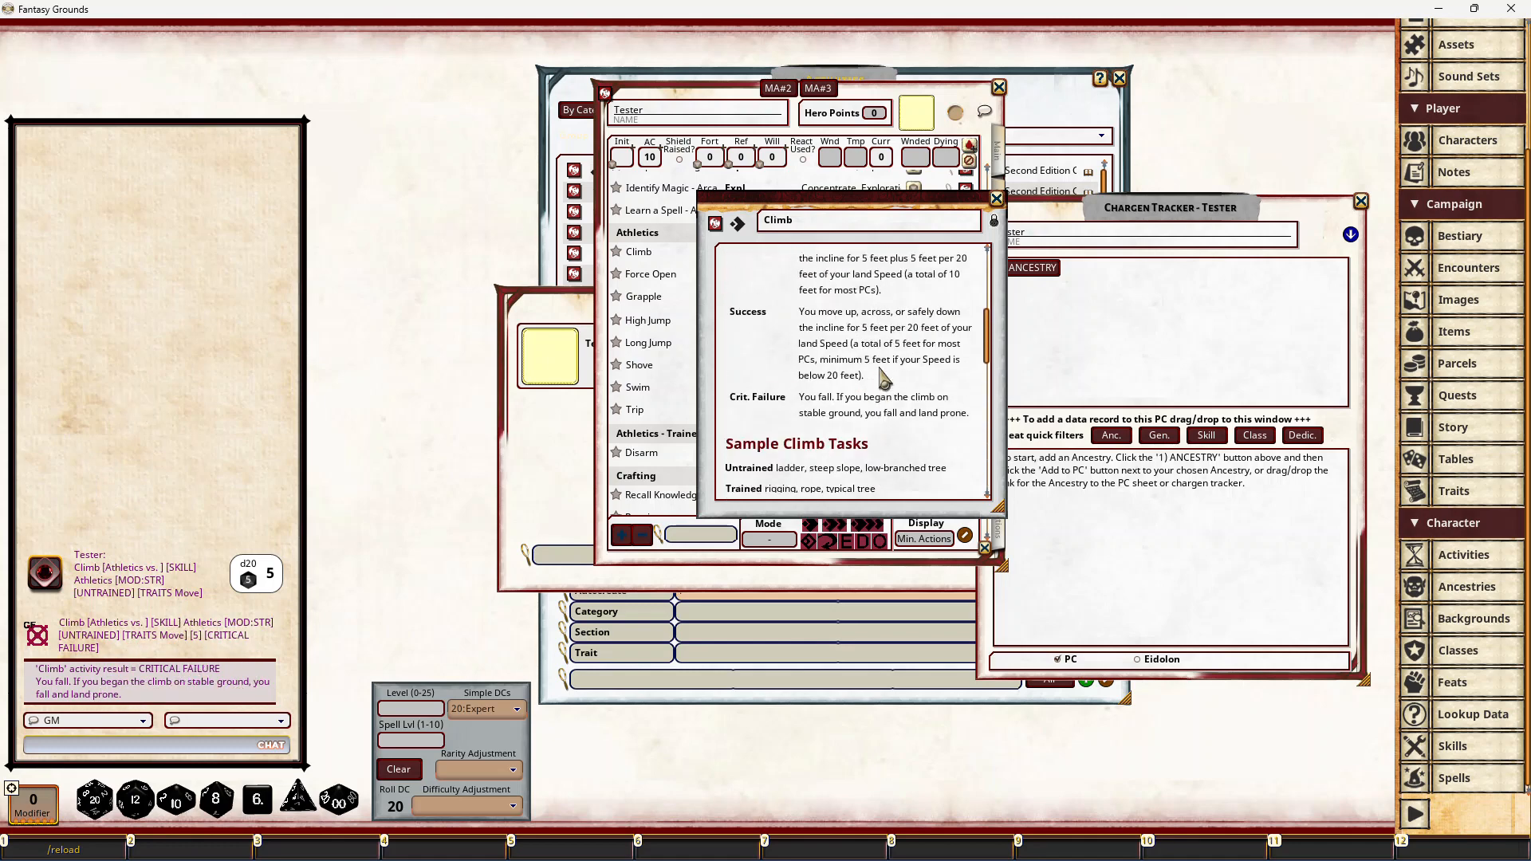
{"action": "scroll", "coordinate": [881, 374], "scroll_direction": "down", "scroll_amount": 3}
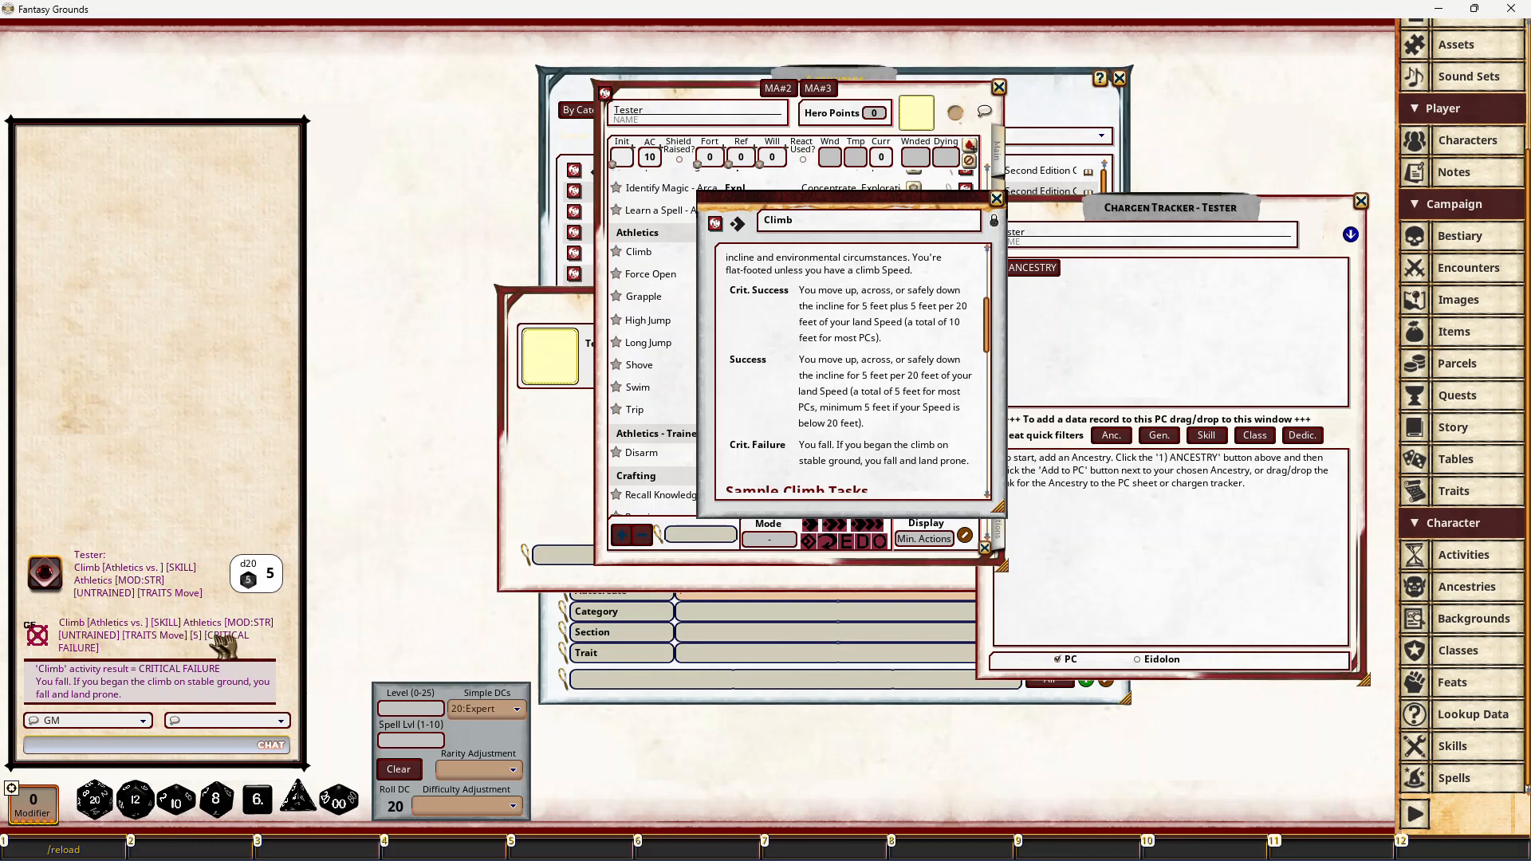
{"action": "left_click_drag", "start_coordinate": [149, 699], "coordinate": [86, 696]}
{"action": "scroll", "coordinate": [897, 438], "scroll_direction": "down", "scroll_amount": 5}
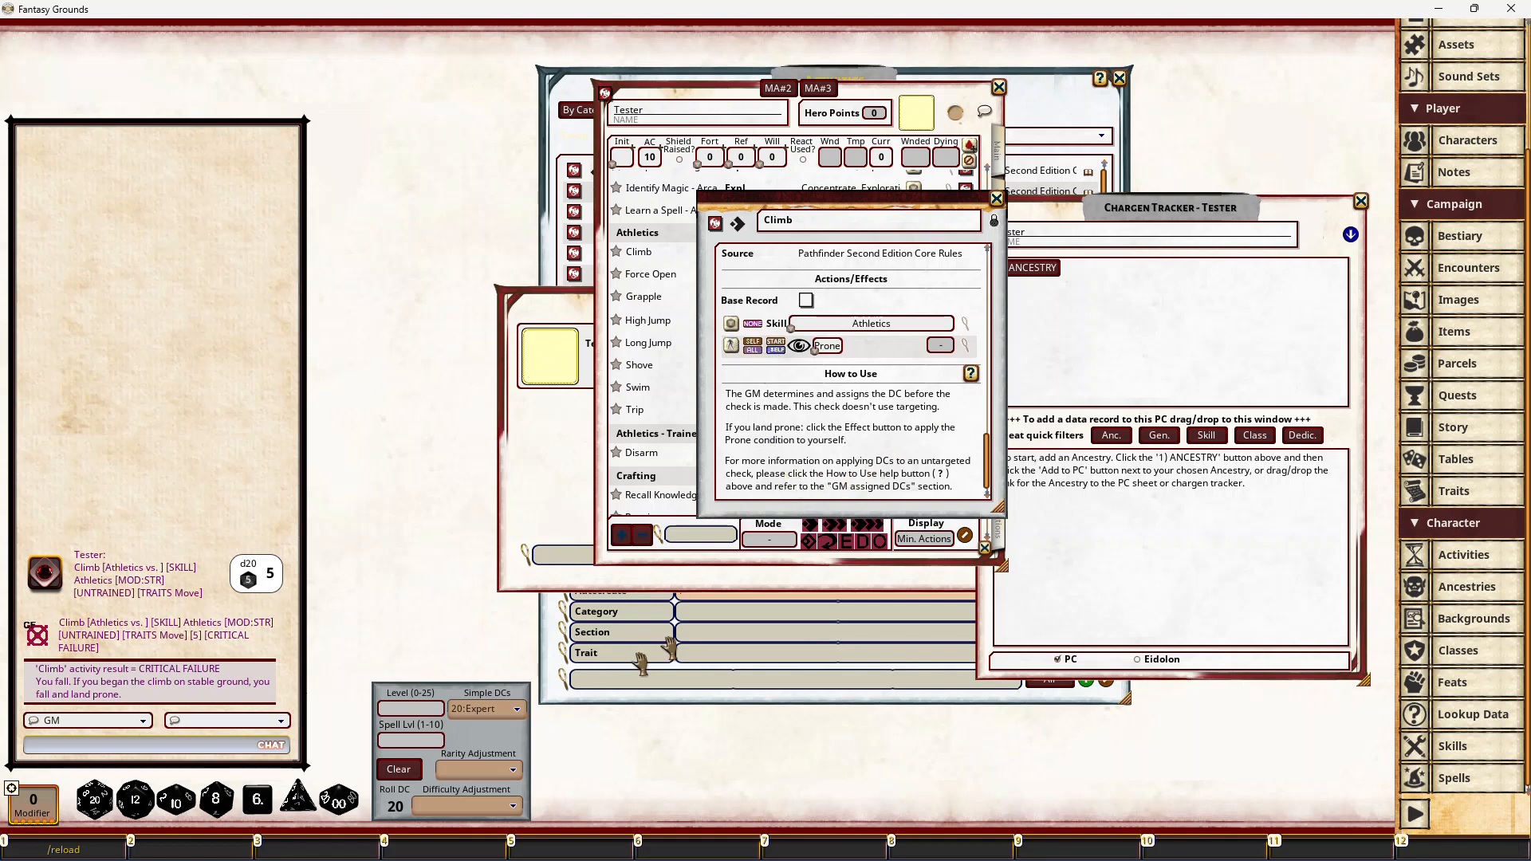
Step: Close the Climb record, chargen tracker, Tester character sheet, Character Selection and Activities windows
{"action": "left_click", "coordinate": [996, 199]}
{"action": "left_click", "coordinate": [1360, 201]}
{"action": "left_click", "coordinate": [998, 86]}
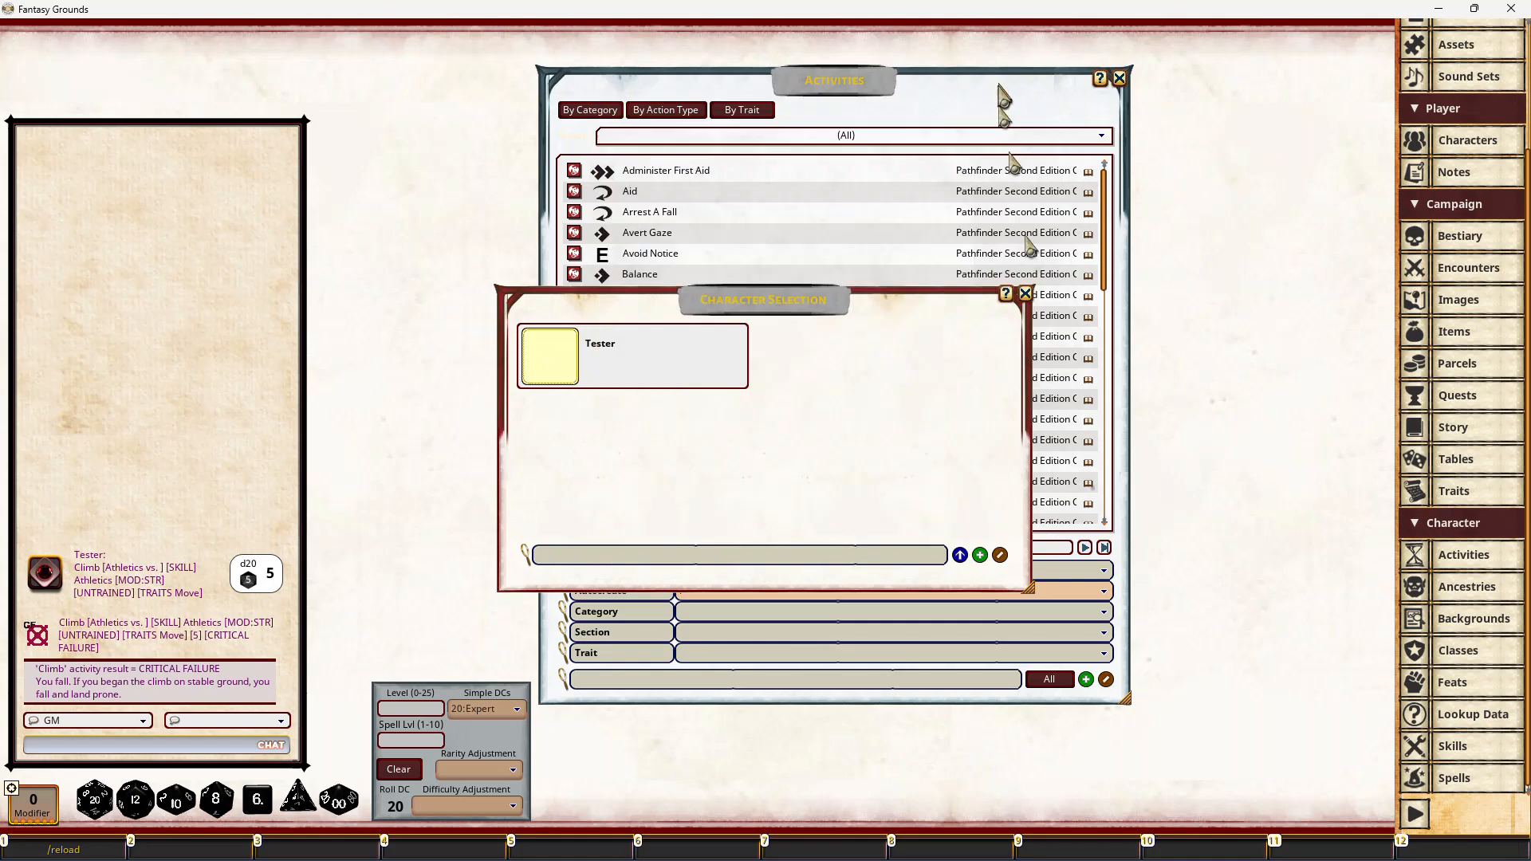
{"action": "left_click", "coordinate": [1025, 294]}
{"action": "left_click", "coordinate": [1119, 78]}
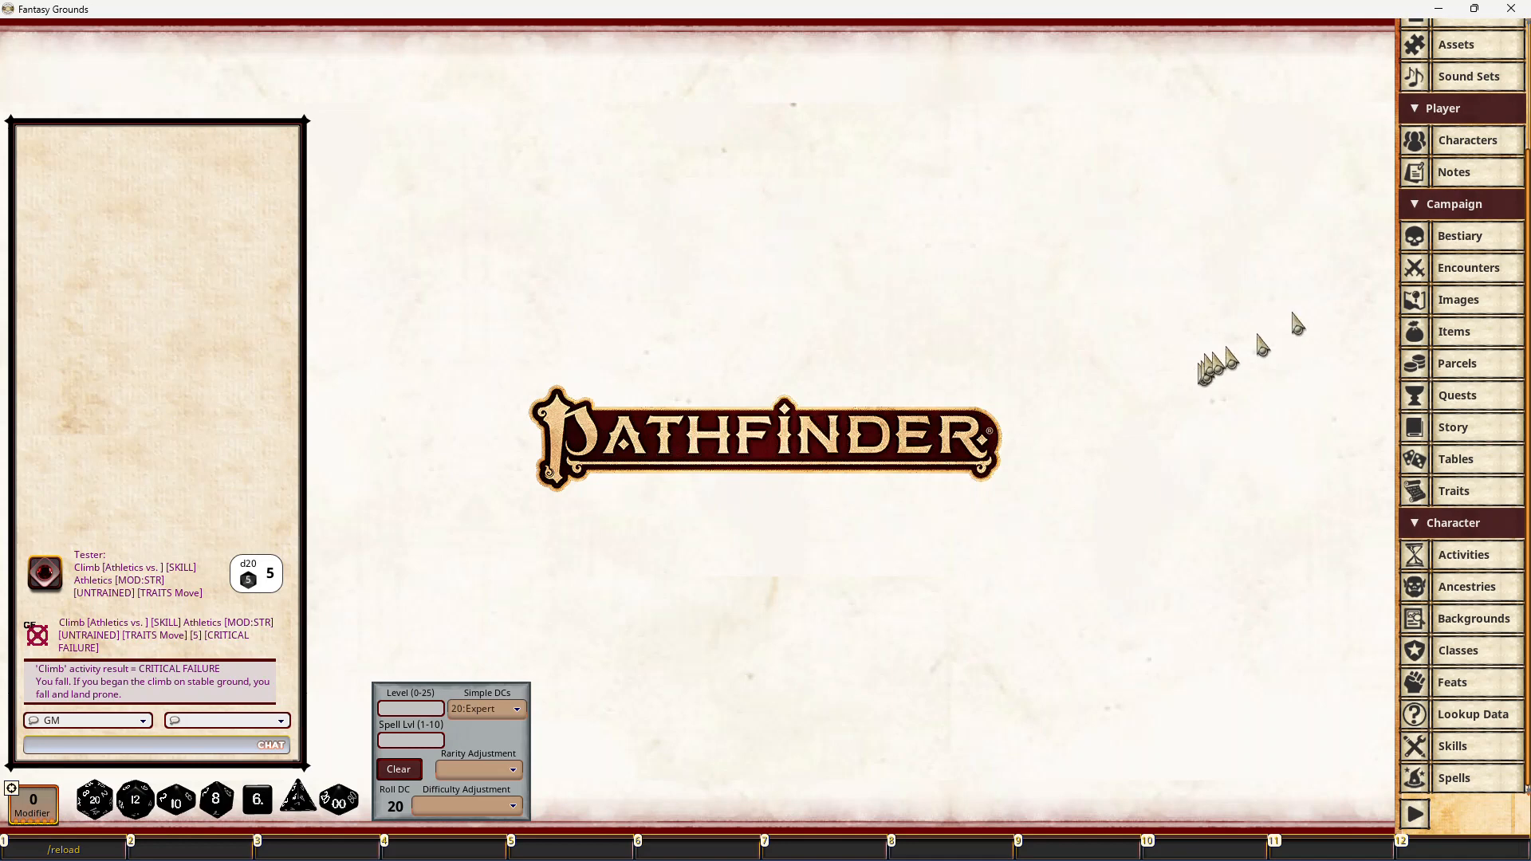
Step: Add the pregenerated character #Valeros (1st) from the PFS2 Official Pregens (Iconics) module to the campaign
{"action": "scroll", "coordinate": [1473, 147], "scroll_direction": "up", "scroll_amount": 3}
{"action": "left_click", "coordinate": [1467, 161]}
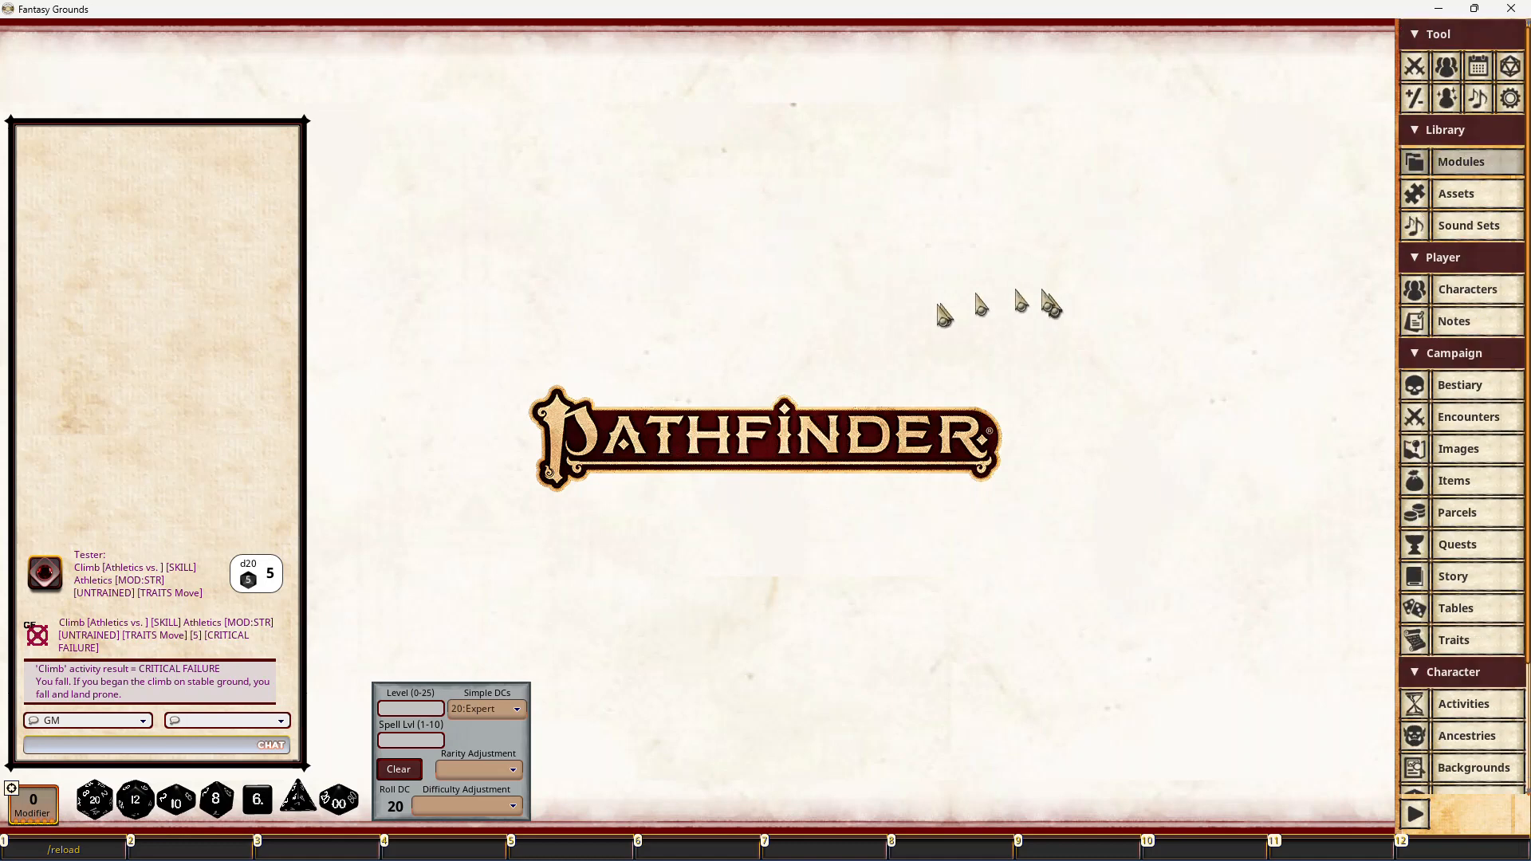
{"action": "left_click", "coordinate": [821, 331]}
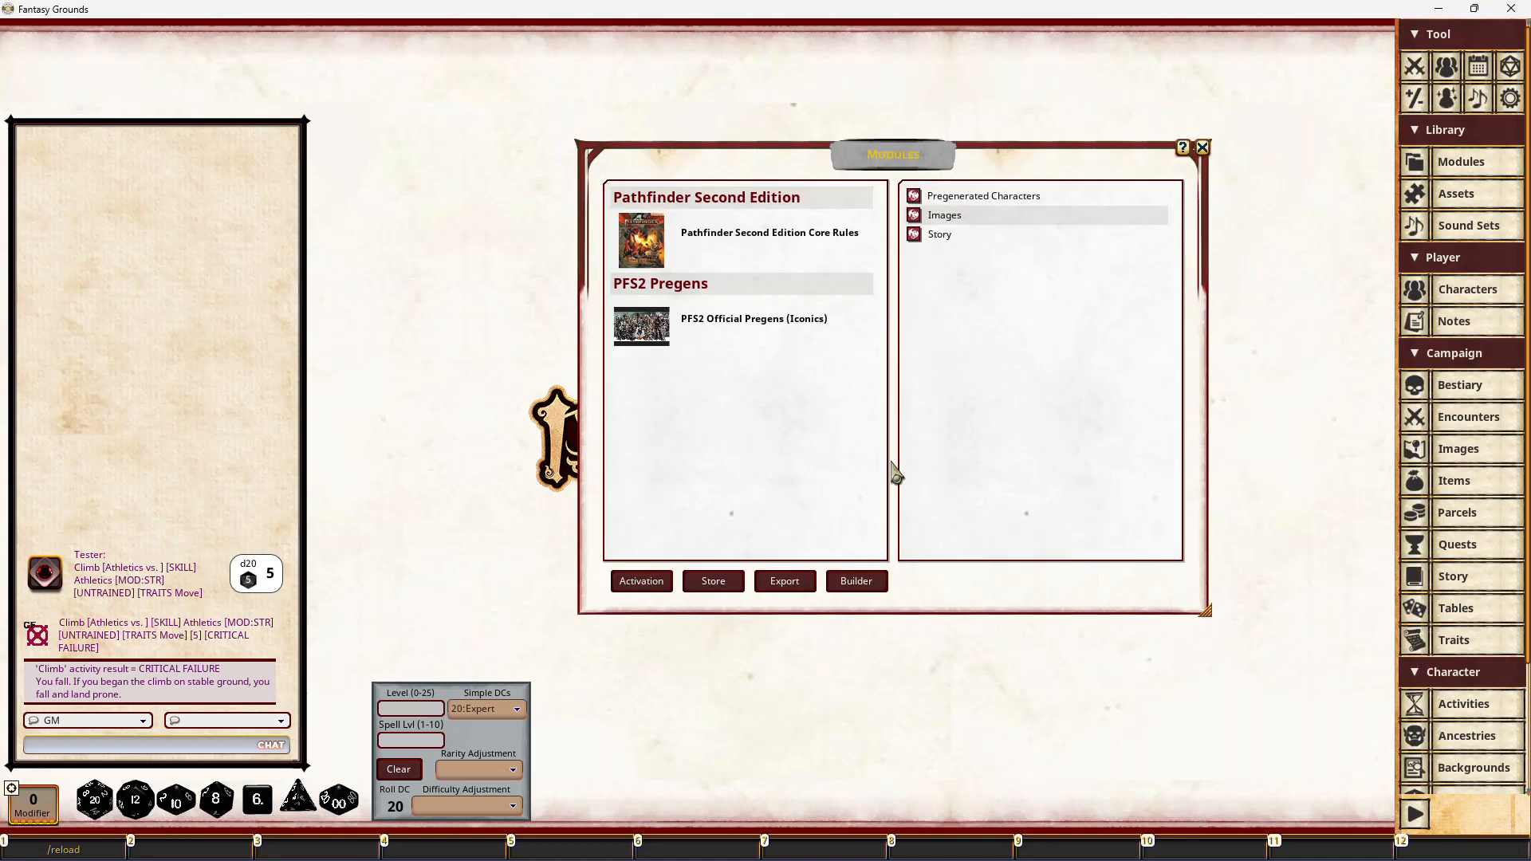
{"action": "left_click", "coordinate": [966, 197]}
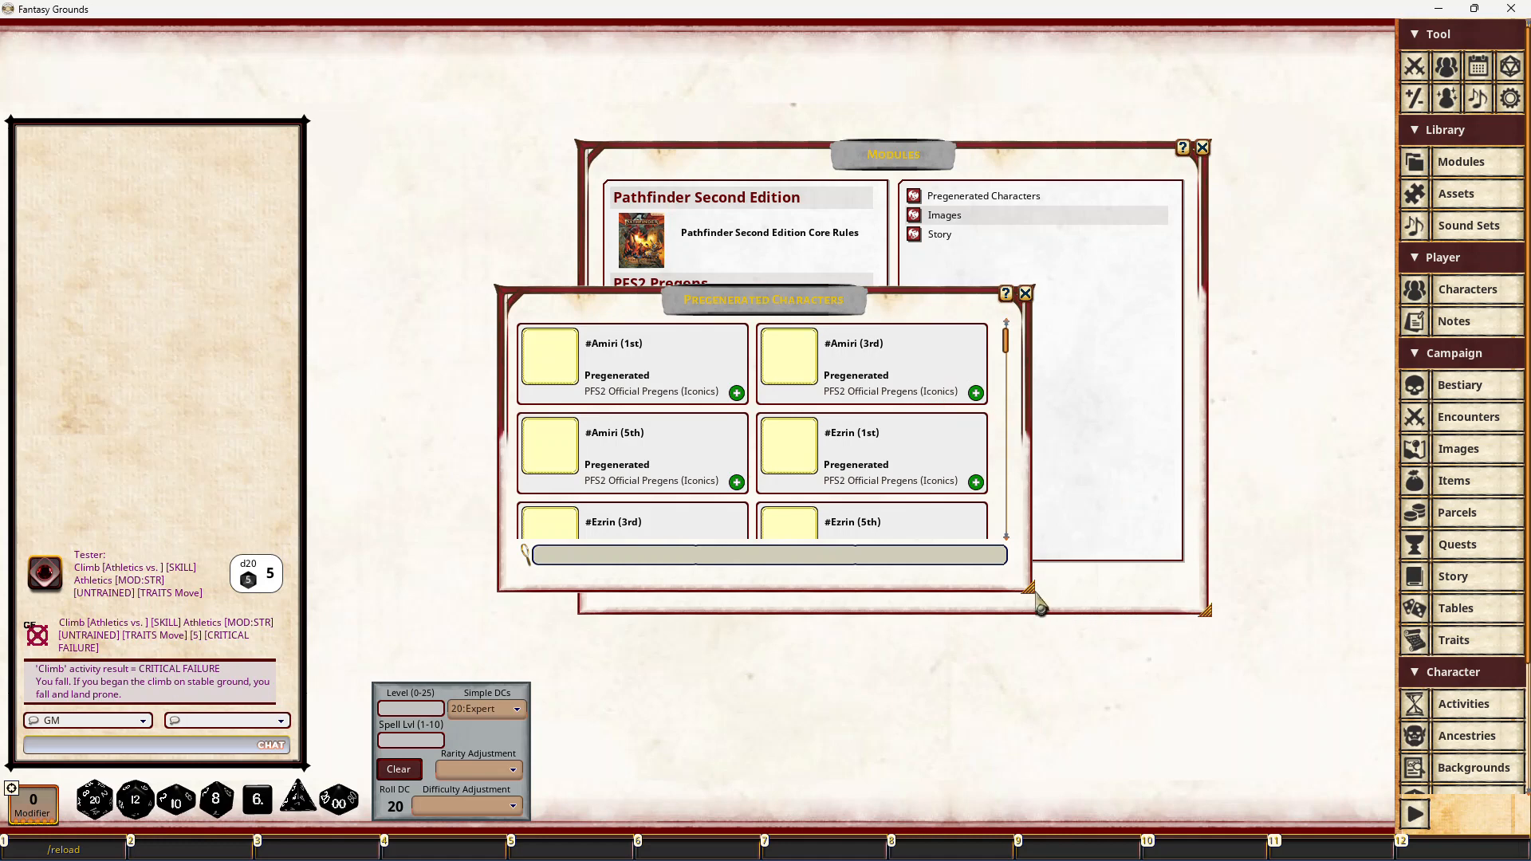
{"action": "scroll", "coordinate": [941, 434], "scroll_direction": "down", "scroll_amount": 10}
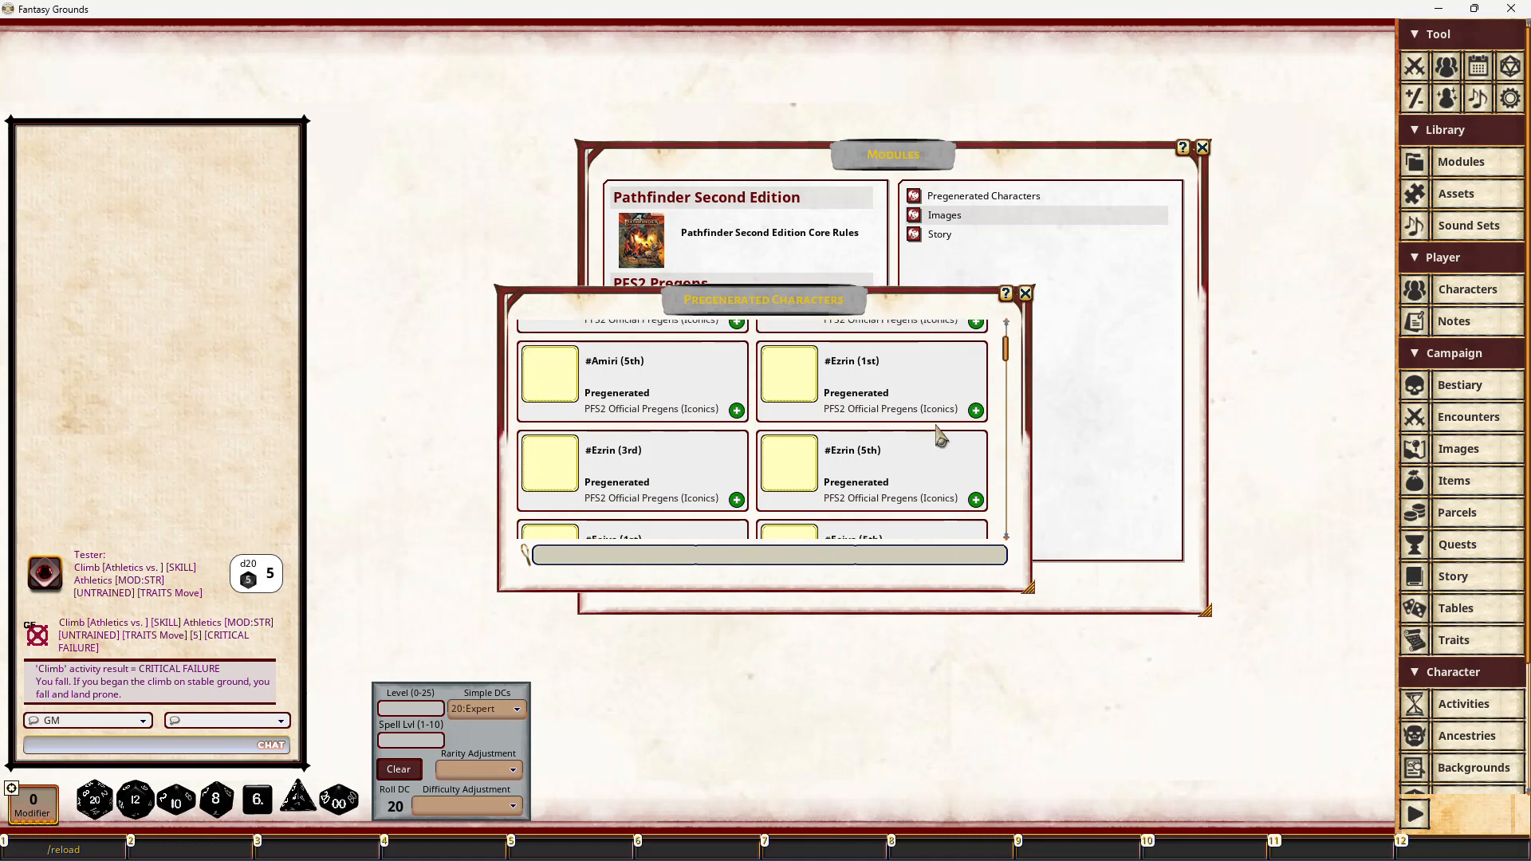
{"action": "scroll", "coordinate": [943, 434], "scroll_direction": "down", "scroll_amount": 10}
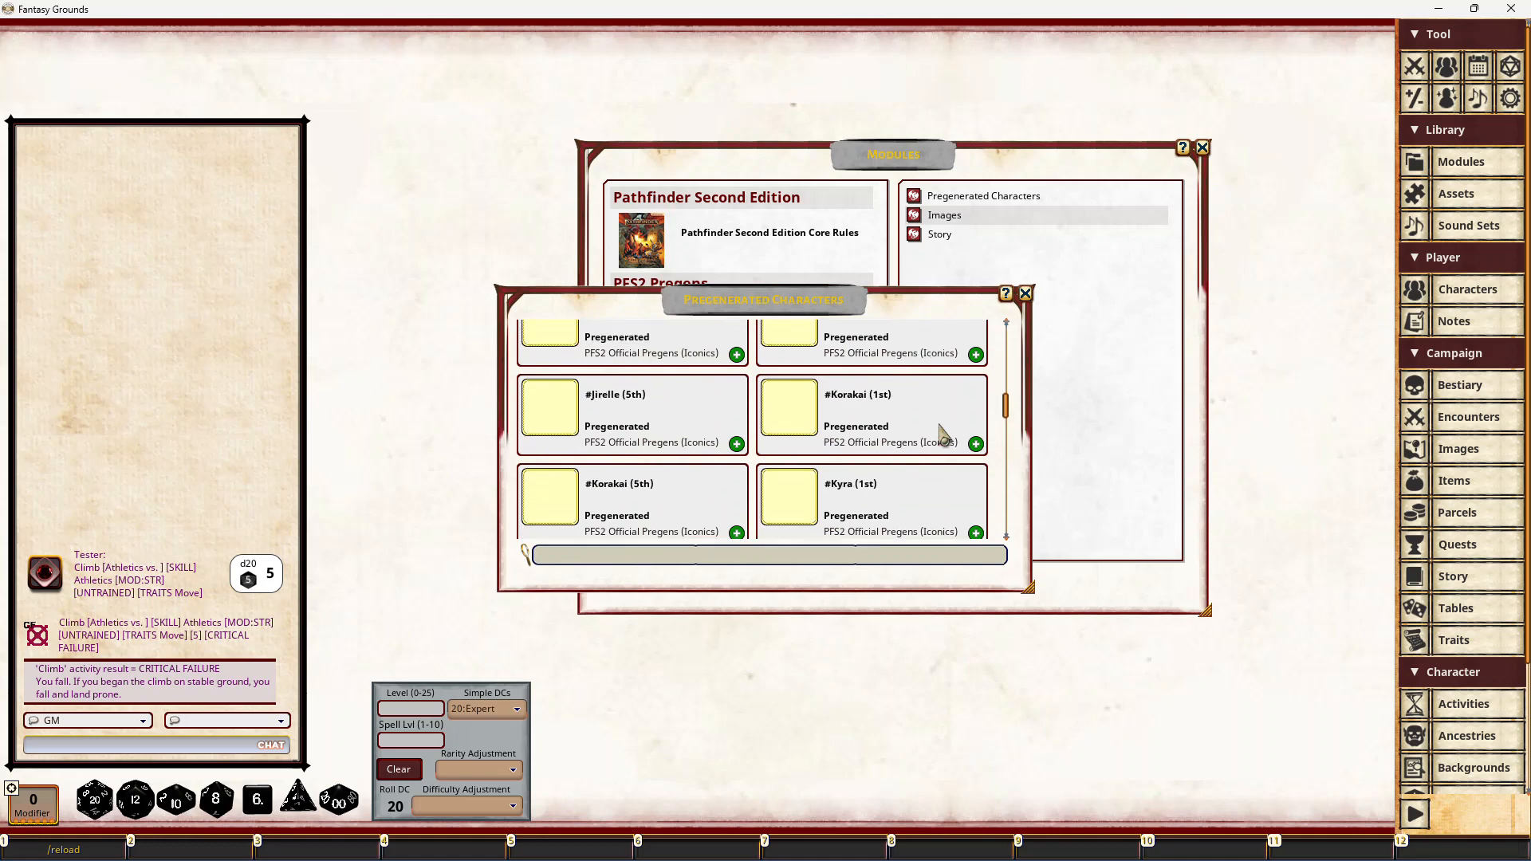
{"action": "scroll", "coordinate": [944, 433], "scroll_direction": "down", "scroll_amount": 5}
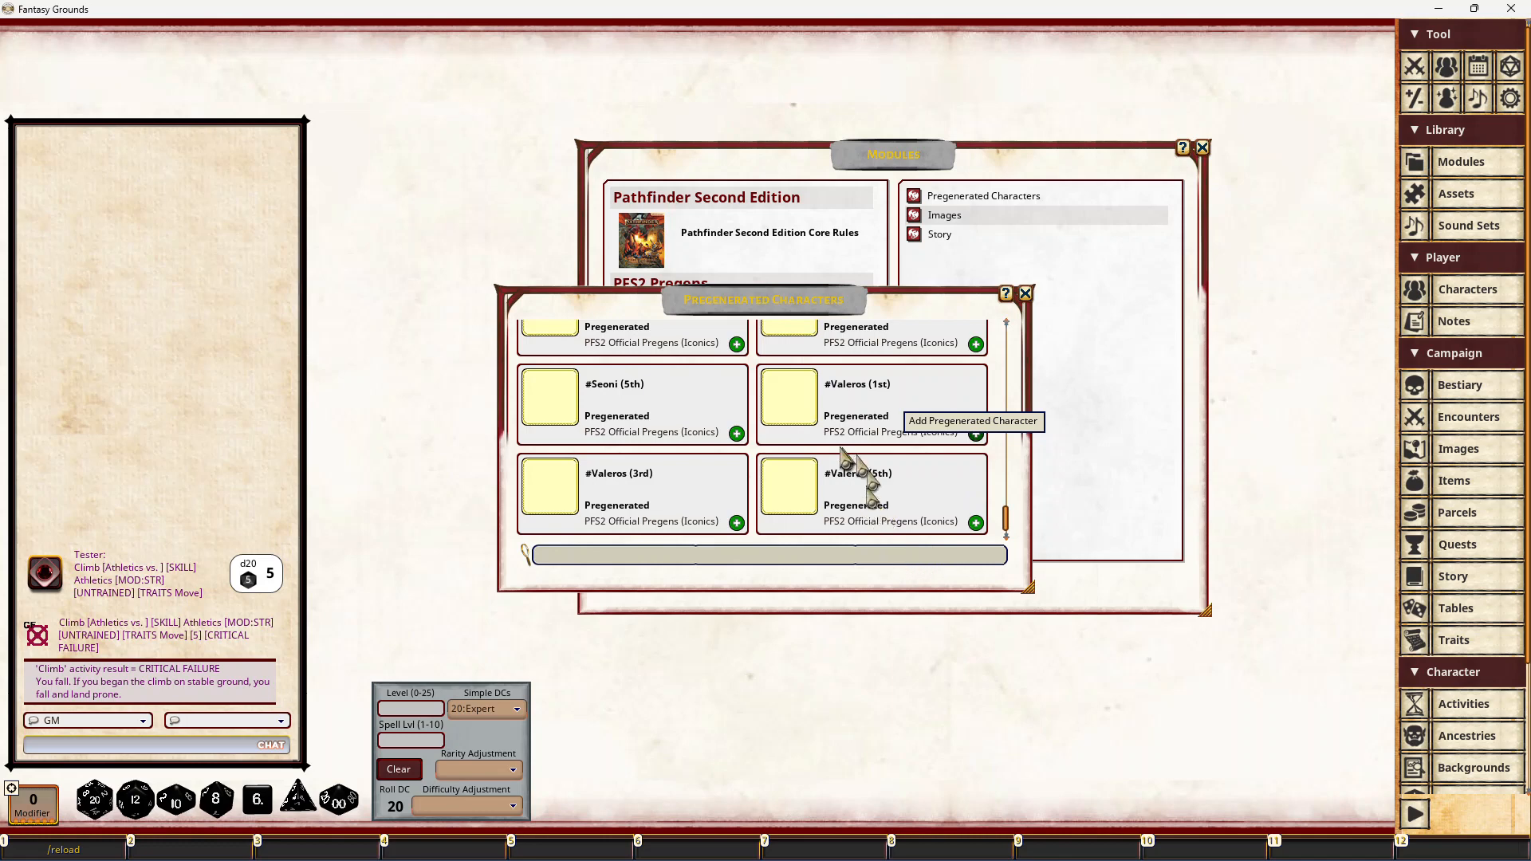
Step: Add the pregenerated character #Harsk (1st) to the campaign and close the Pregenerated Characters and Modules windows
{"action": "scroll", "coordinate": [889, 458], "scroll_direction": "up", "scroll_amount": 6}
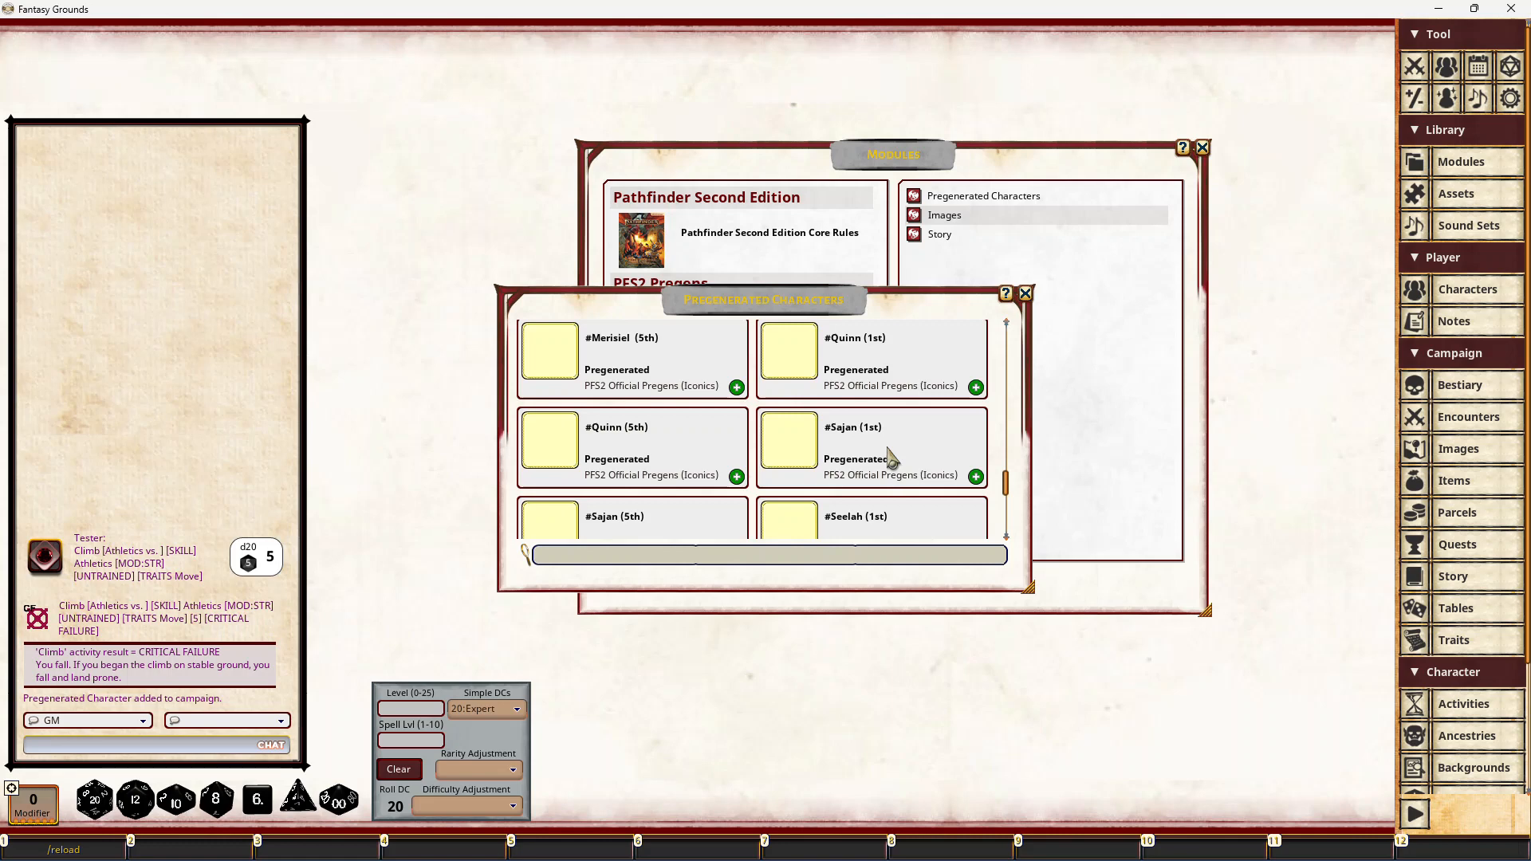
{"action": "scroll", "coordinate": [890, 457], "scroll_direction": "up", "scroll_amount": 5}
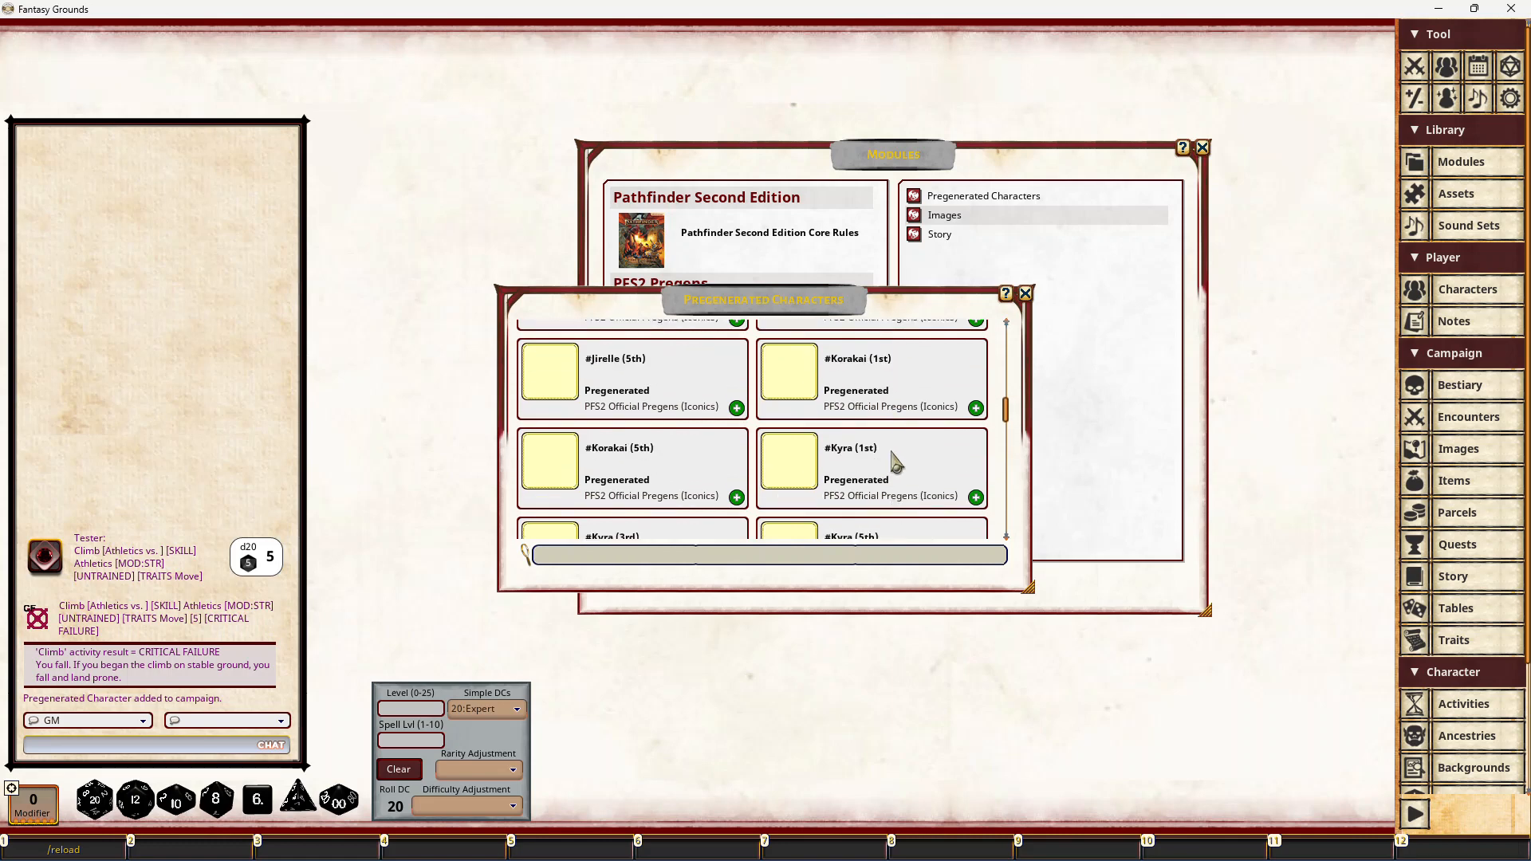
{"action": "scroll", "coordinate": [893, 454], "scroll_direction": "down", "scroll_amount": 5}
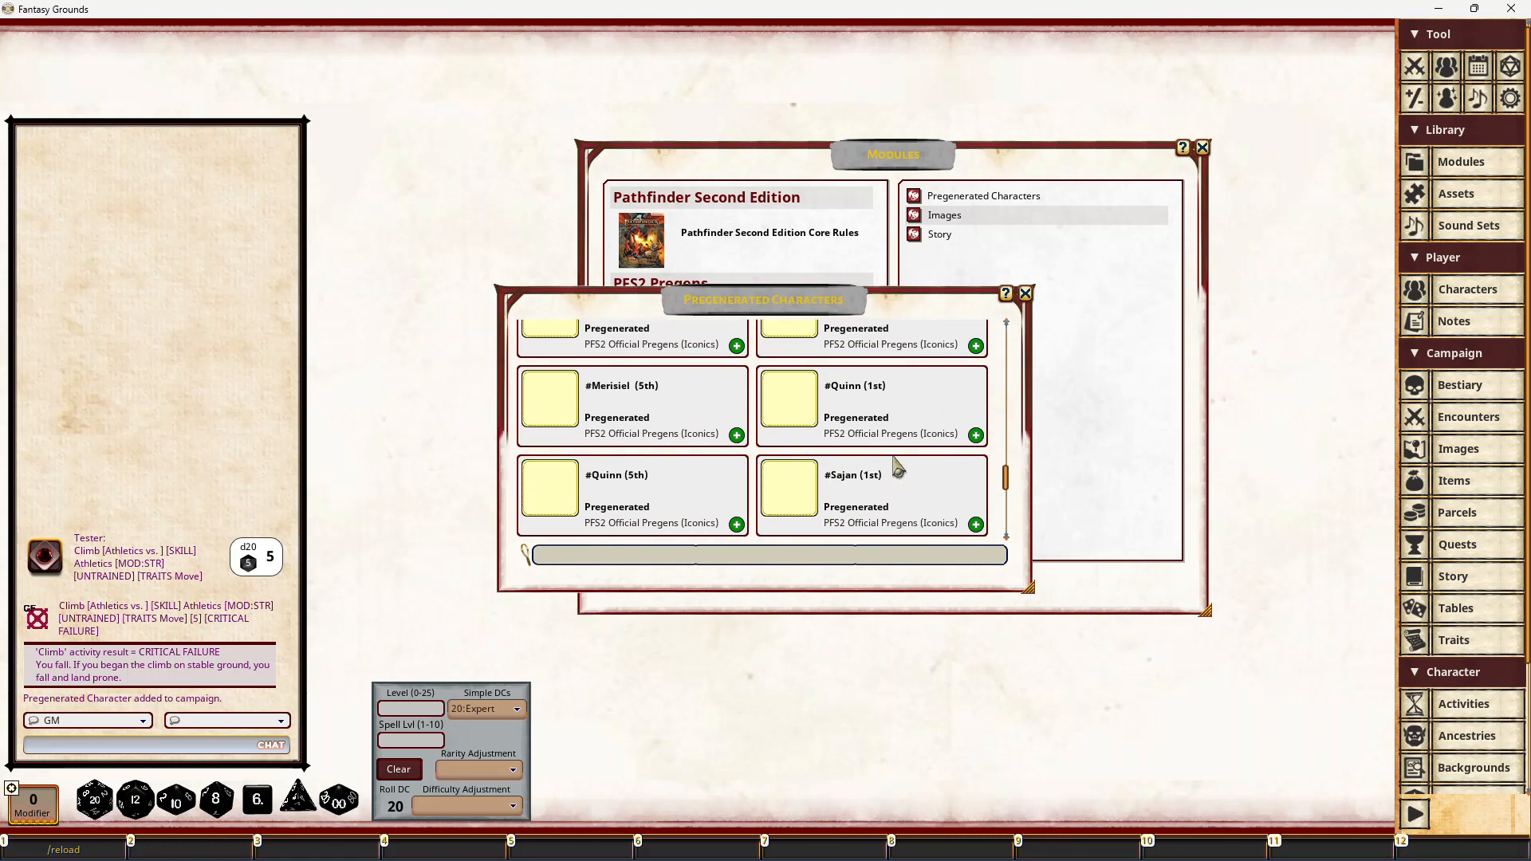
{"action": "scroll", "coordinate": [897, 466], "scroll_direction": "up", "scroll_amount": 4}
{"action": "scroll", "coordinate": [898, 464], "scroll_direction": "up", "scroll_amount": 5}
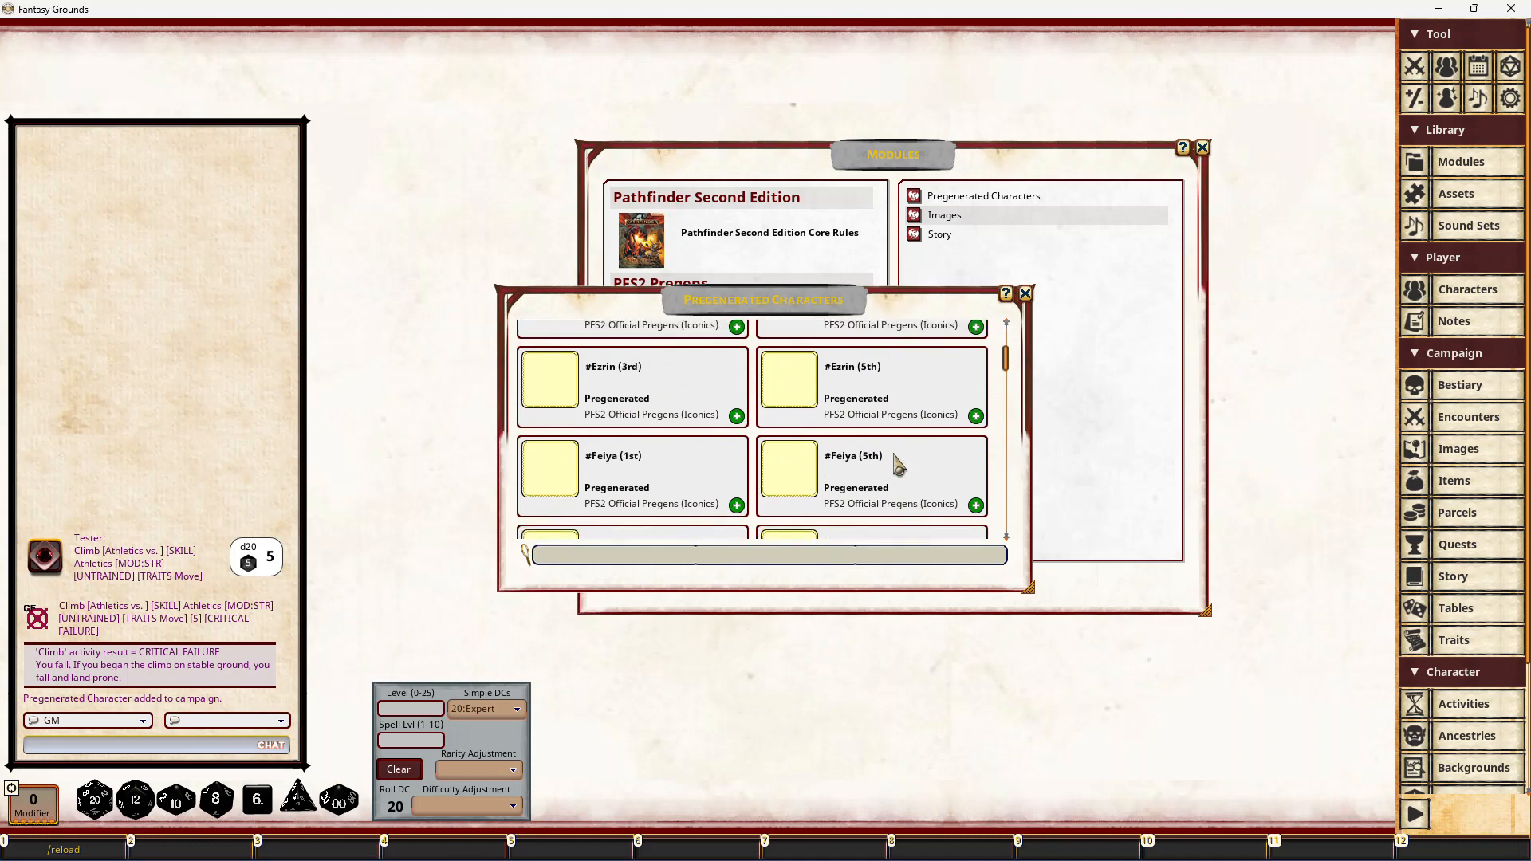
{"action": "scroll", "coordinate": [898, 466], "scroll_direction": "down", "scroll_amount": 2}
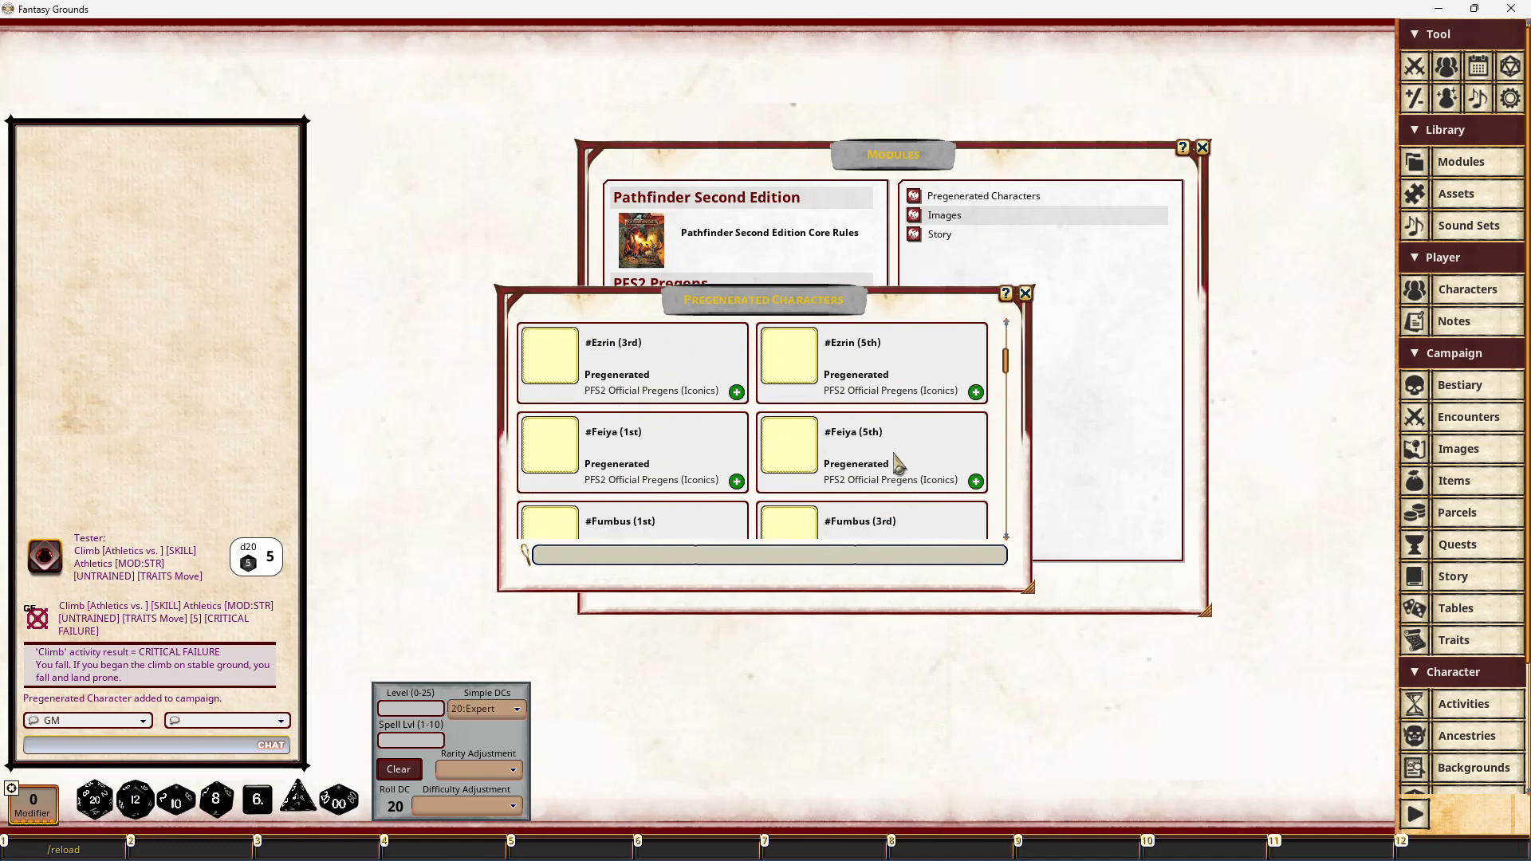
{"action": "scroll", "coordinate": [899, 467], "scroll_direction": "down", "scroll_amount": 3}
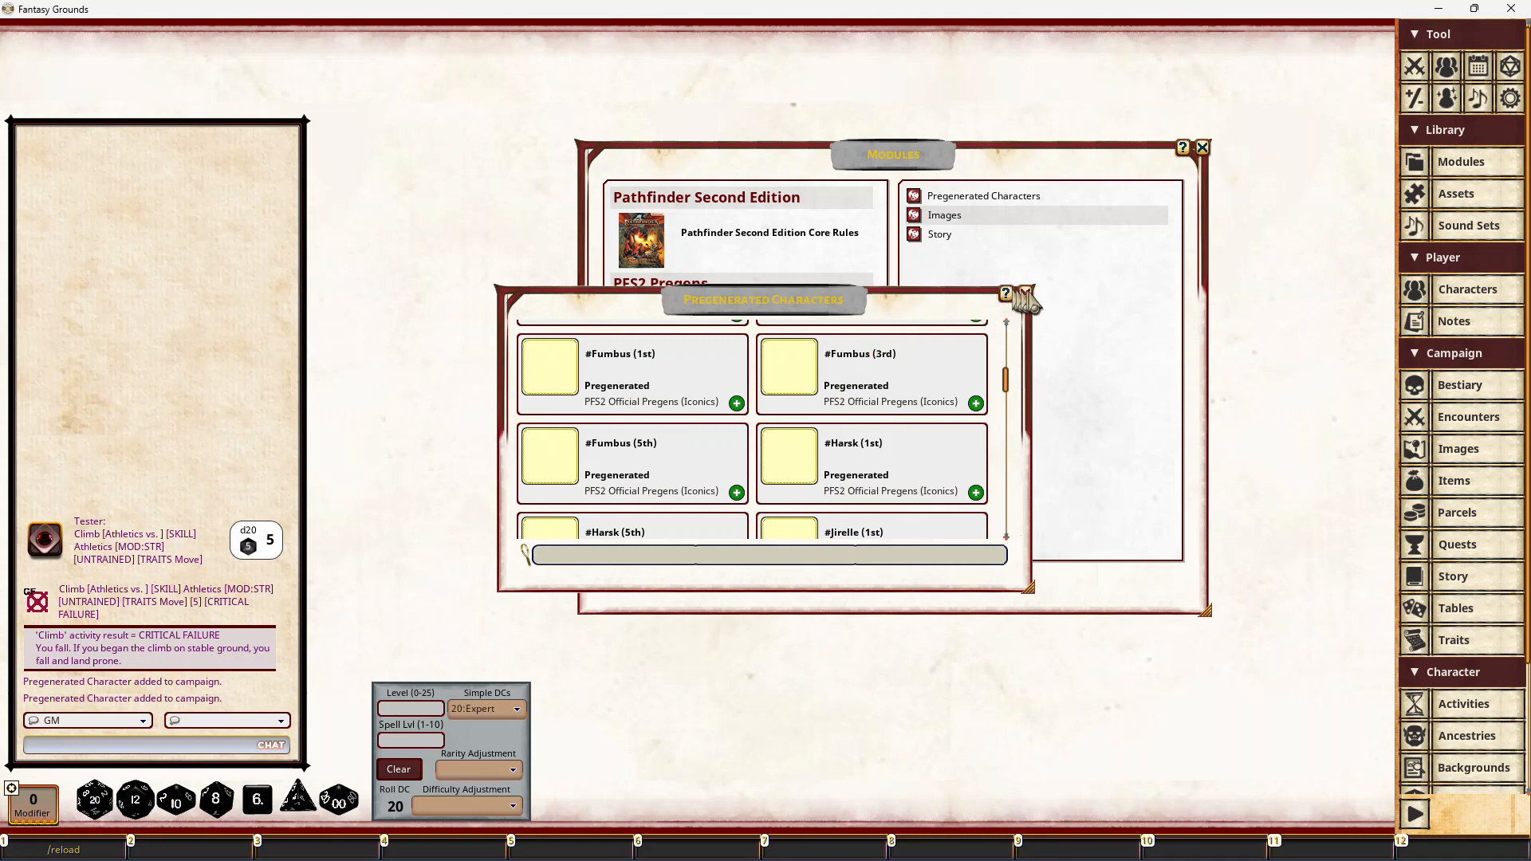
{"action": "left_click", "coordinate": [1026, 295]}
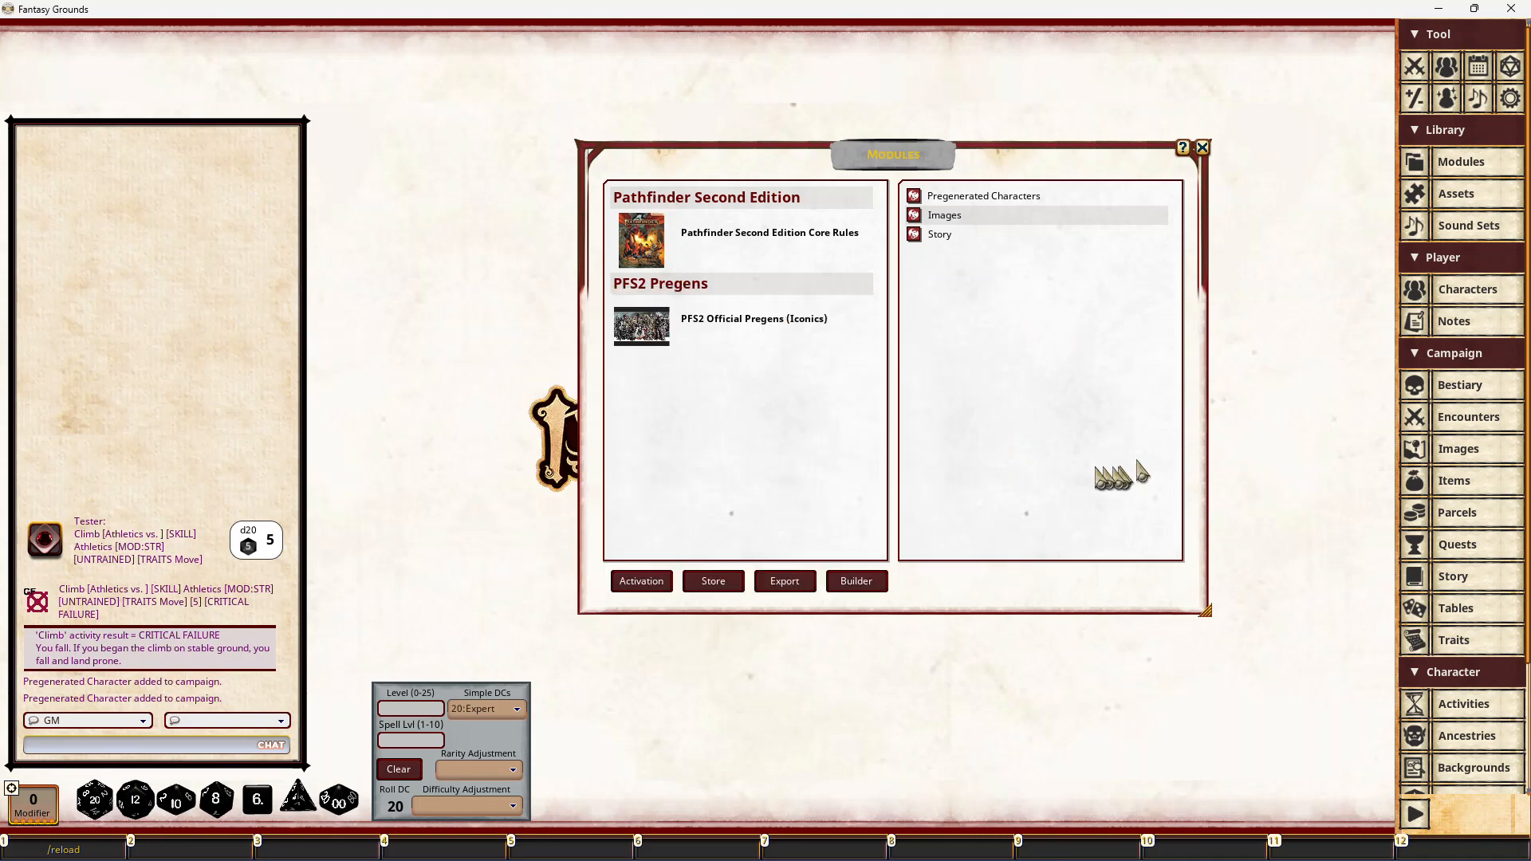
{"action": "left_click", "coordinate": [1201, 148]}
Step: Open the #Valeros (1st) character sheet and decline the Release 19 data update
{"action": "left_click", "coordinate": [1471, 293]}
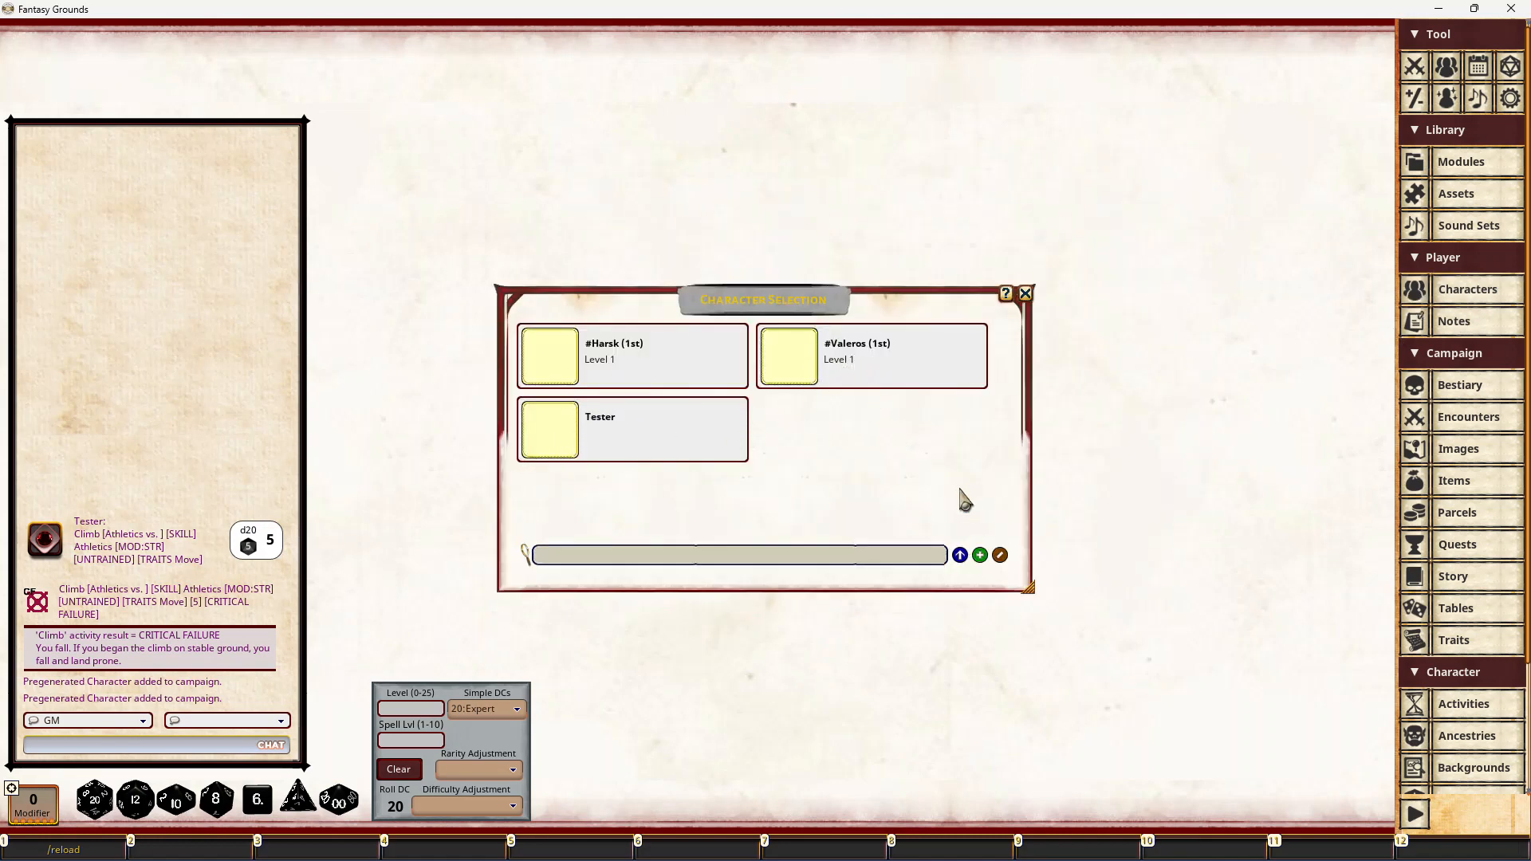
{"action": "left_click", "coordinate": [800, 364]}
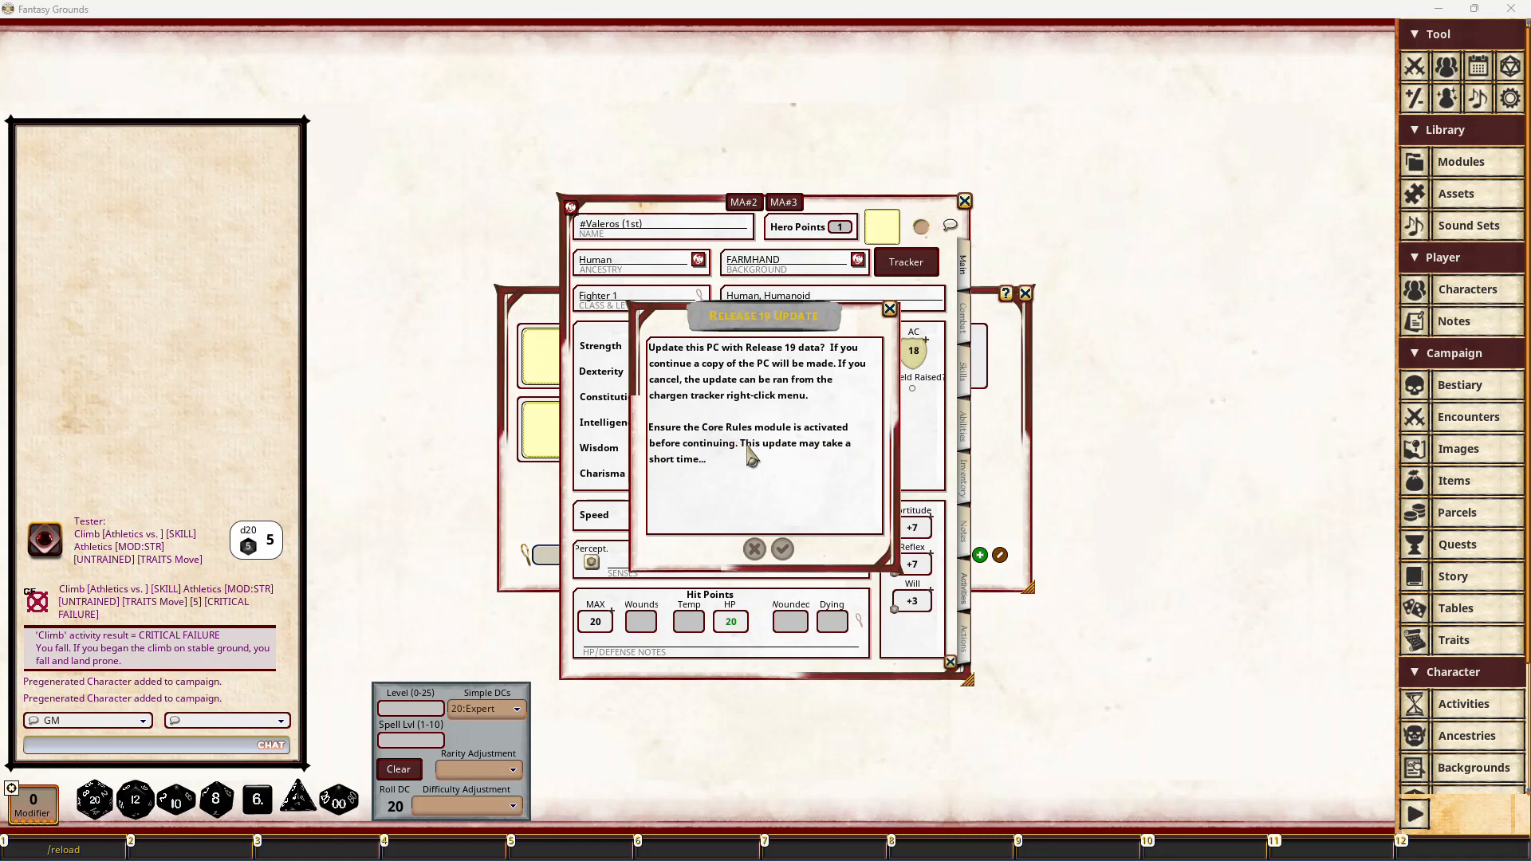
{"action": "left_click", "coordinate": [755, 550]}
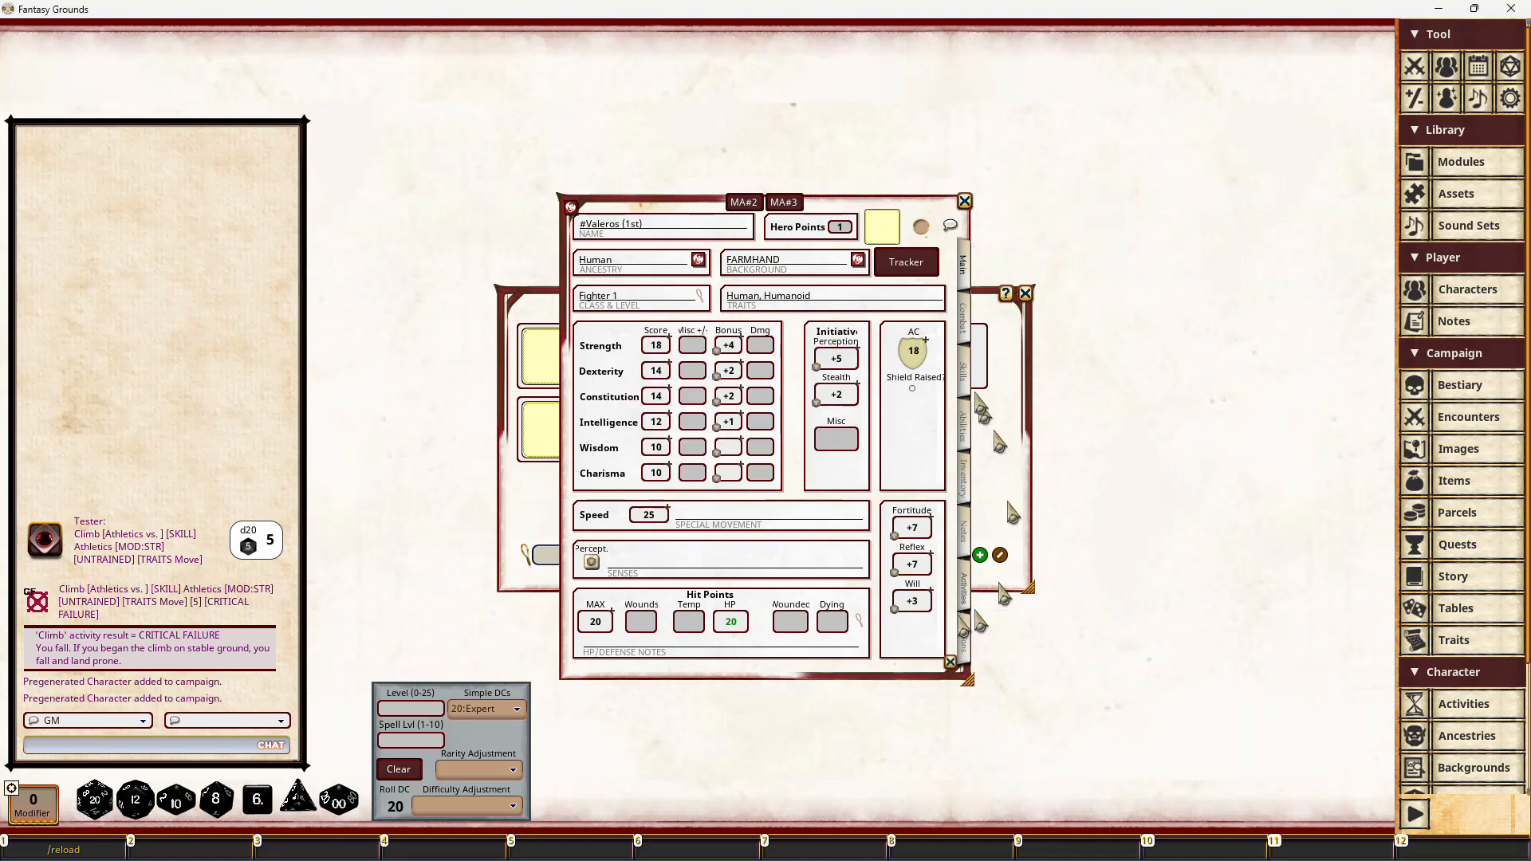
Step: Open the #Valeros (1st) chargen tracker beside the character sheet and bring up its R19 PC update option
{"action": "left_click", "coordinate": [913, 267]}
{"action": "left_click_drag", "start_coordinate": [887, 221], "coordinate": [1285, 216]}
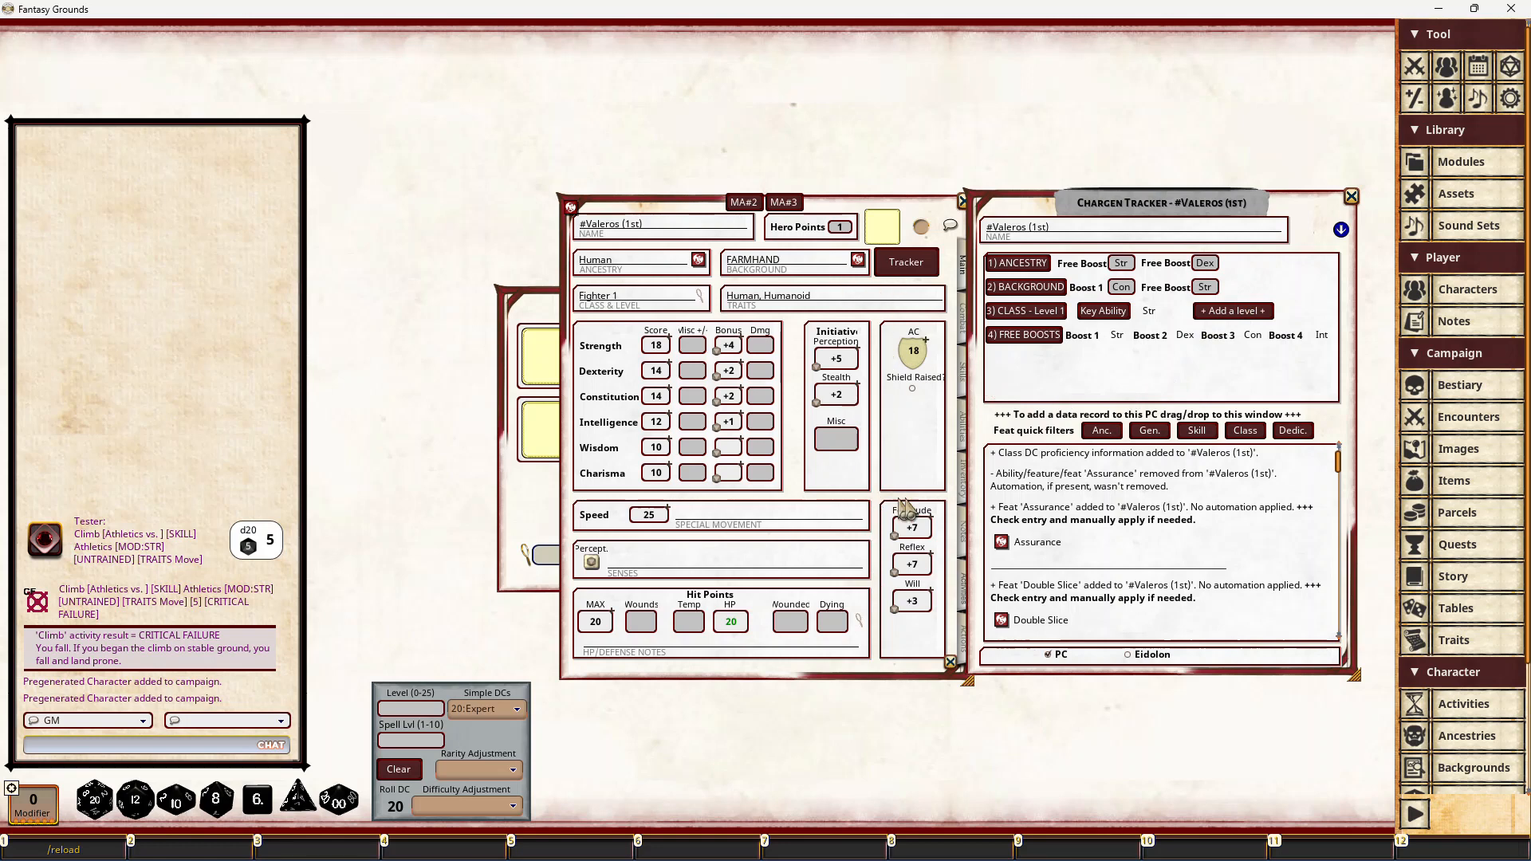
{"action": "right_click", "coordinate": [1285, 288]}
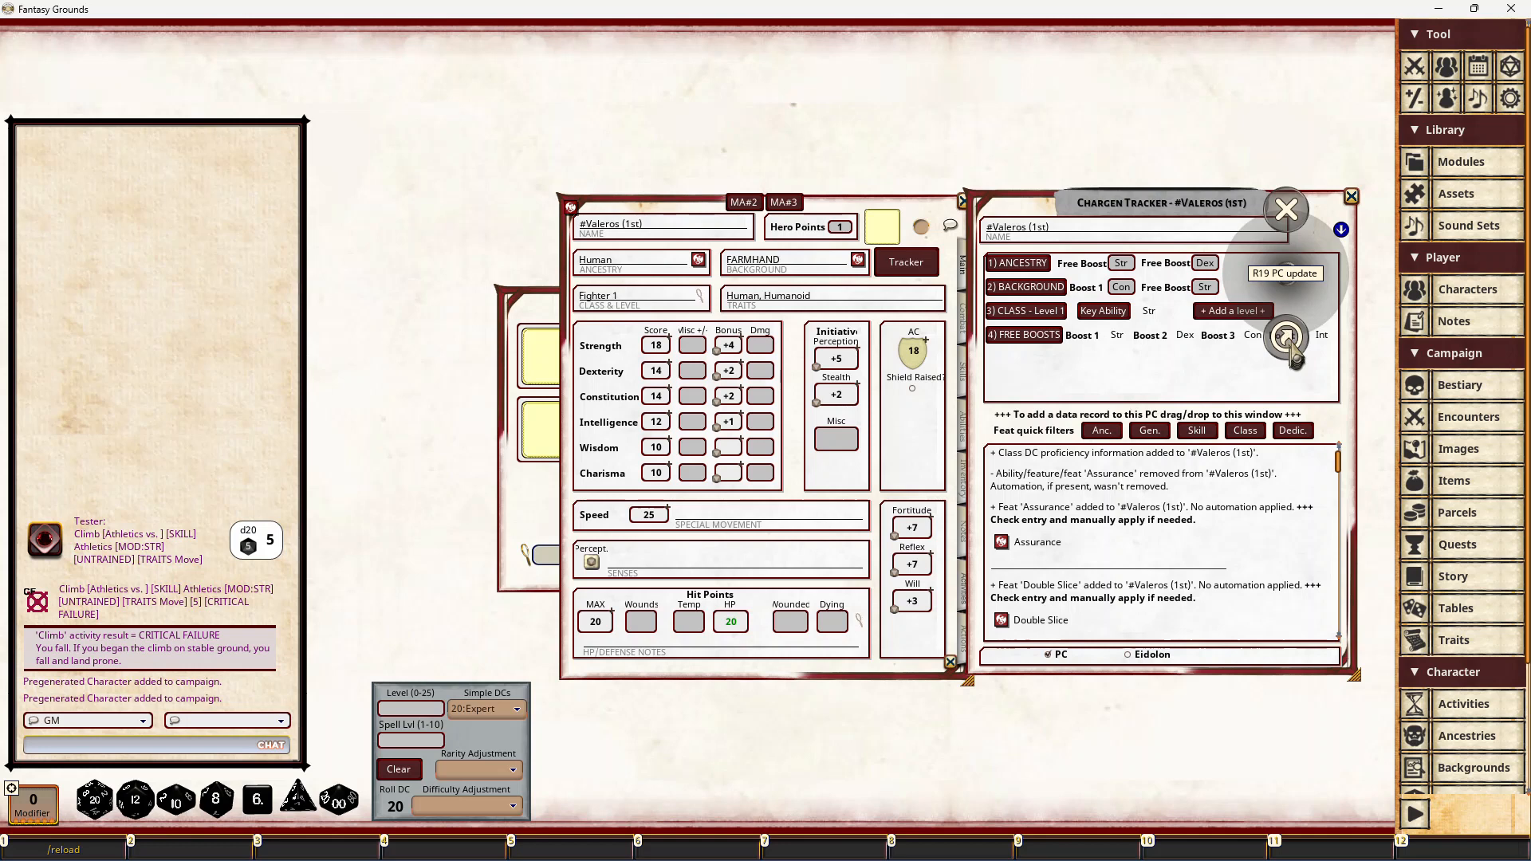
{"action": "left_click", "coordinate": [1290, 341]}
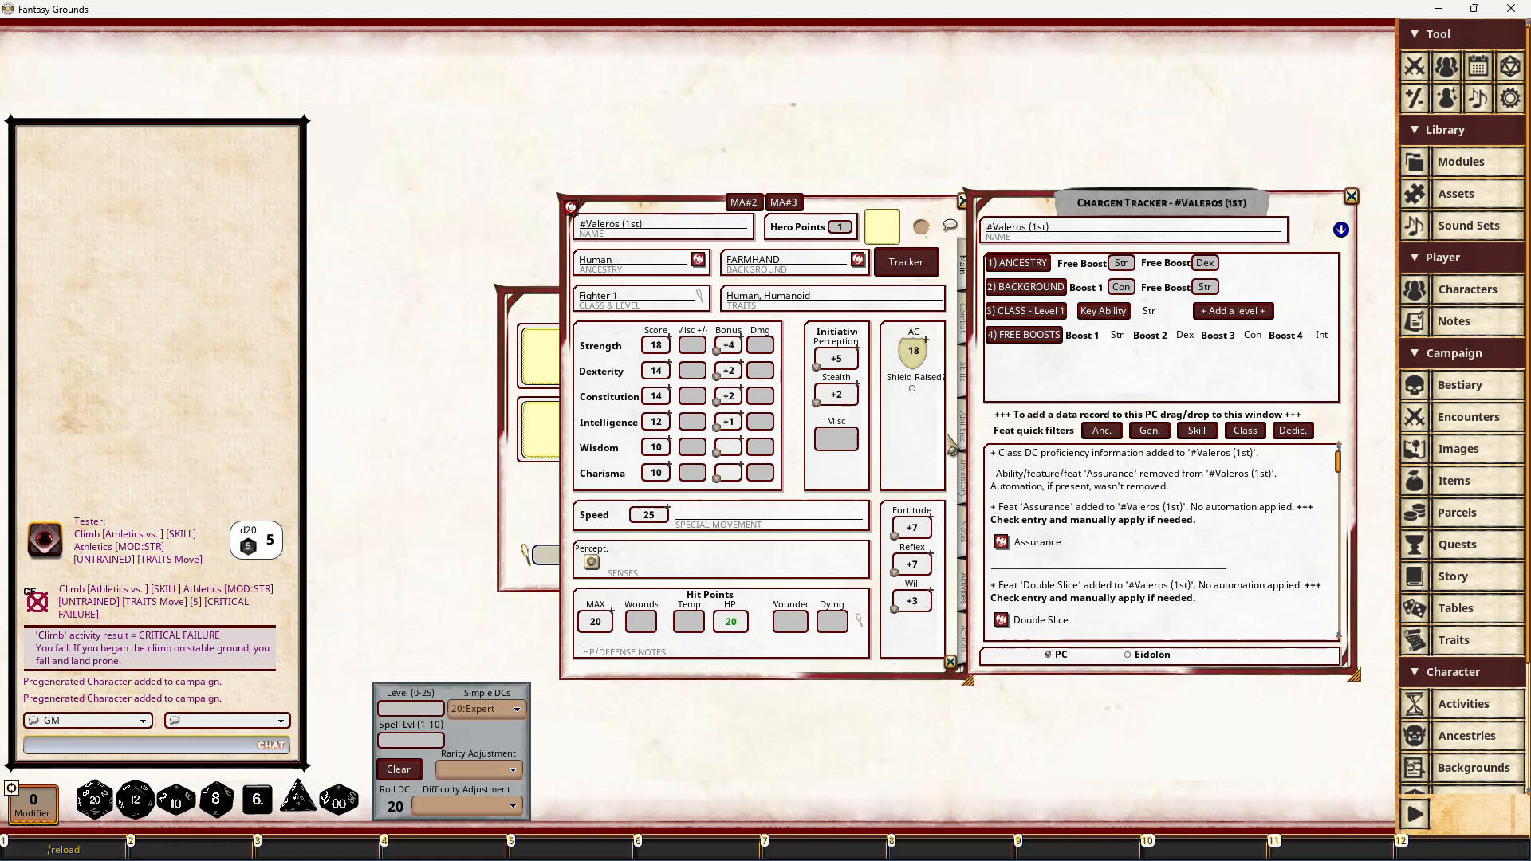
Step: Review the combat, abilities and inventory pages of the #Valeros (1st) character sheet
{"action": "left_click_drag", "start_coordinate": [894, 235], "coordinate": [796, 225]}
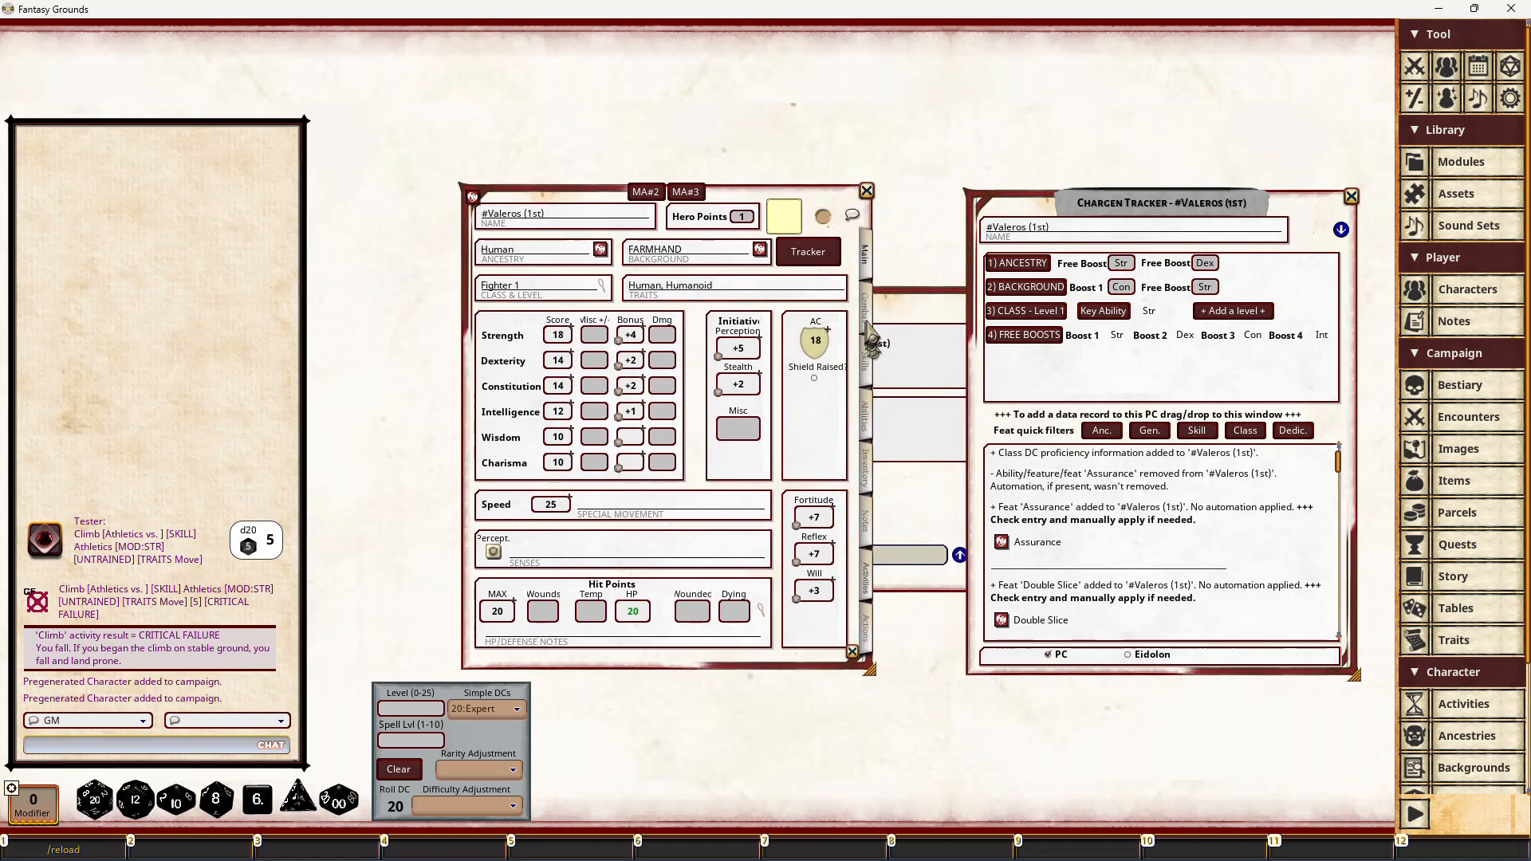
{"action": "left_click", "coordinate": [865, 315]}
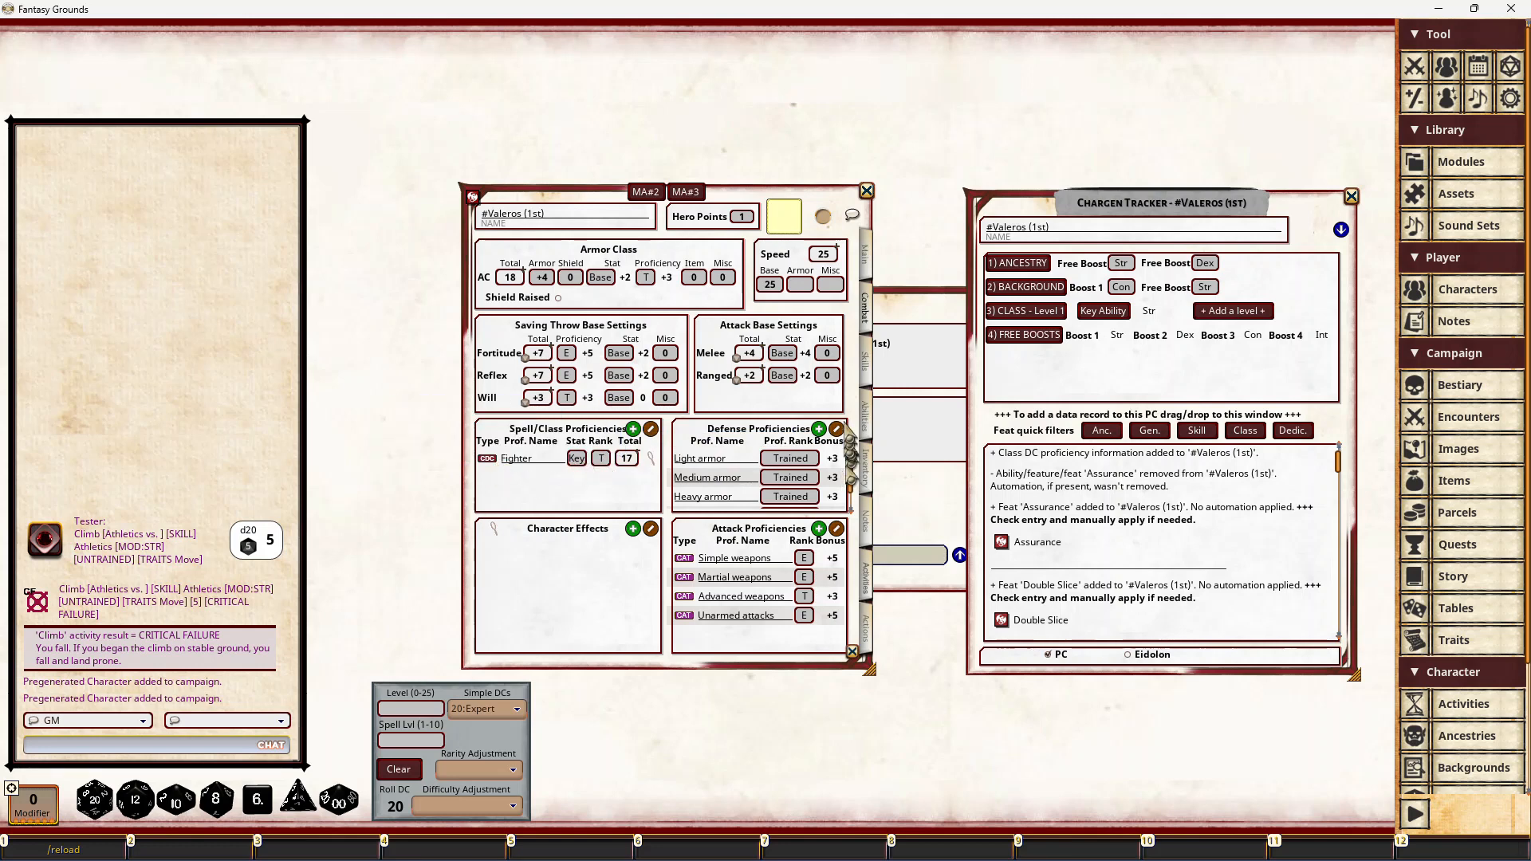
{"action": "left_click", "coordinate": [867, 416]}
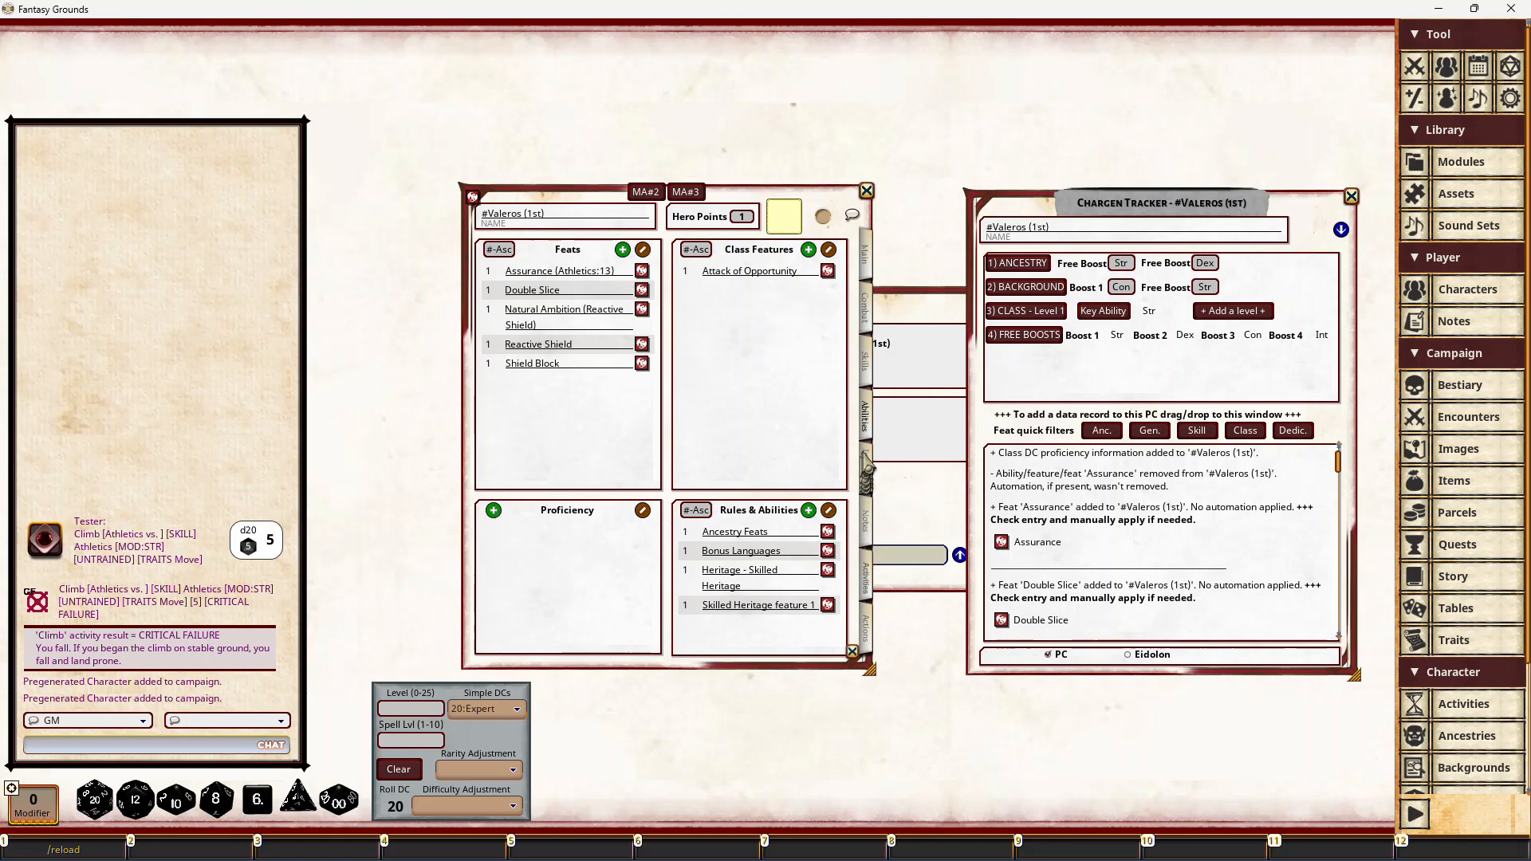
{"action": "left_click", "coordinate": [866, 472]}
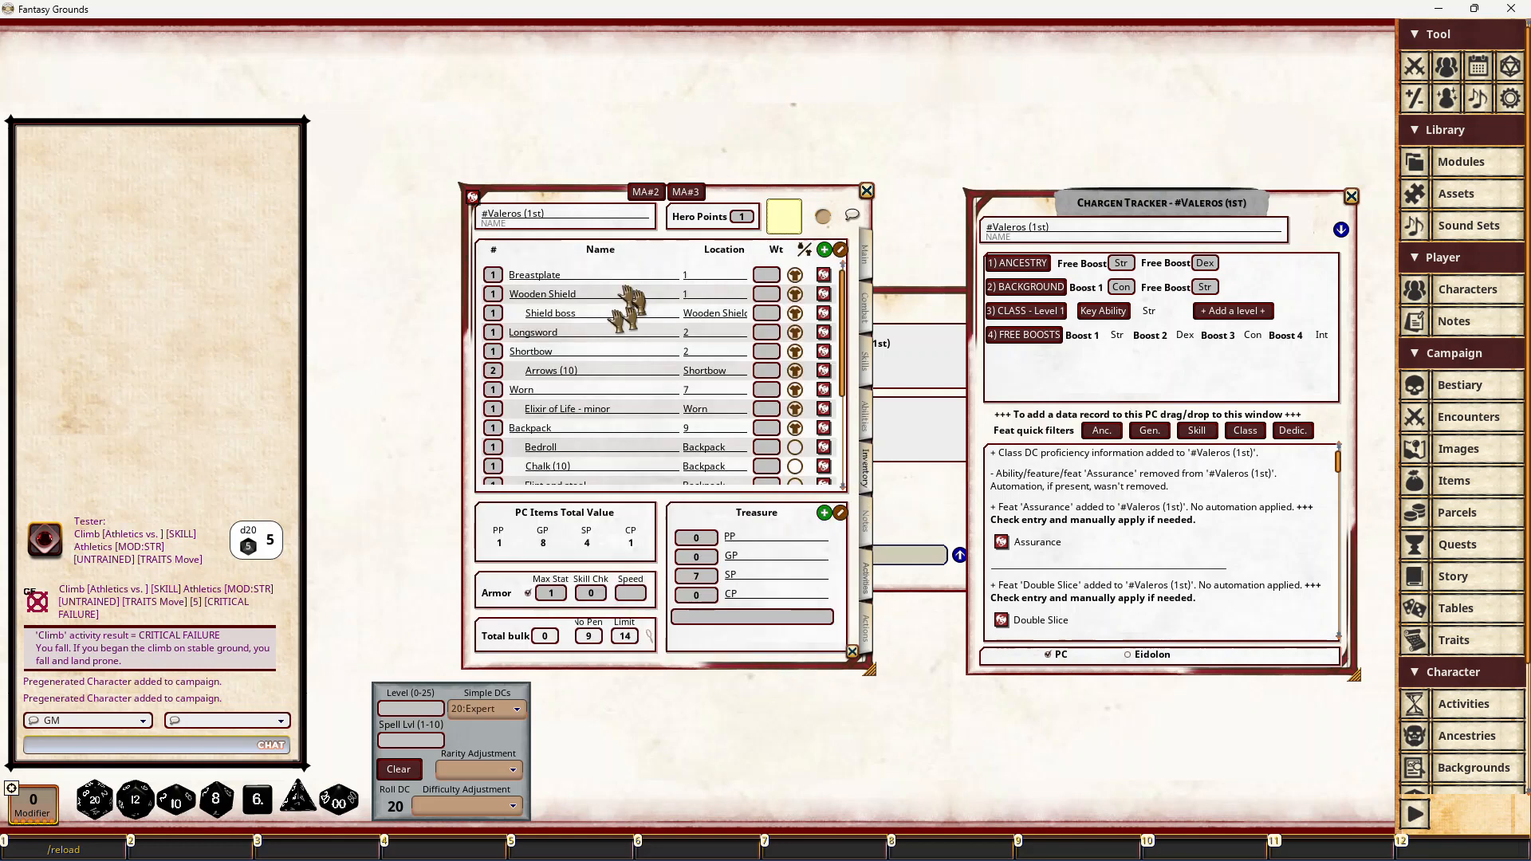
{"action": "scroll", "coordinate": [595, 295], "scroll_direction": "down", "scroll_amount": 3}
{"action": "scroll", "coordinate": [598, 309], "scroll_direction": "down", "scroll_amount": 1}
{"action": "scroll", "coordinate": [598, 309], "scroll_direction": "up", "scroll_amount": 5}
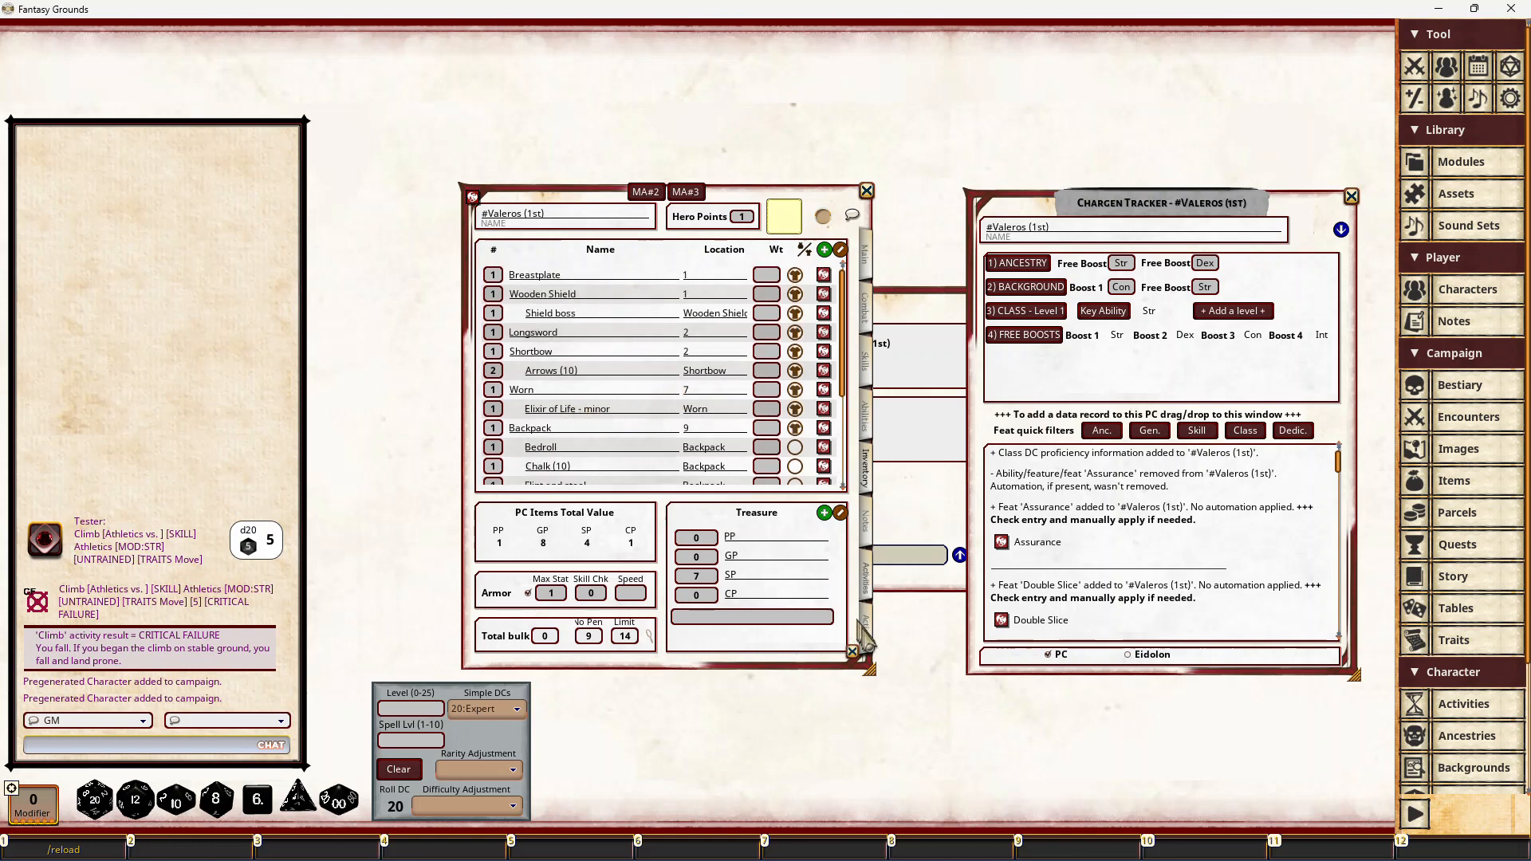
Step: Expand the Shield Block feat activity of #Valeros (1st) and inspect the full settings of its effect
{"action": "left_click", "coordinate": [867, 598]}
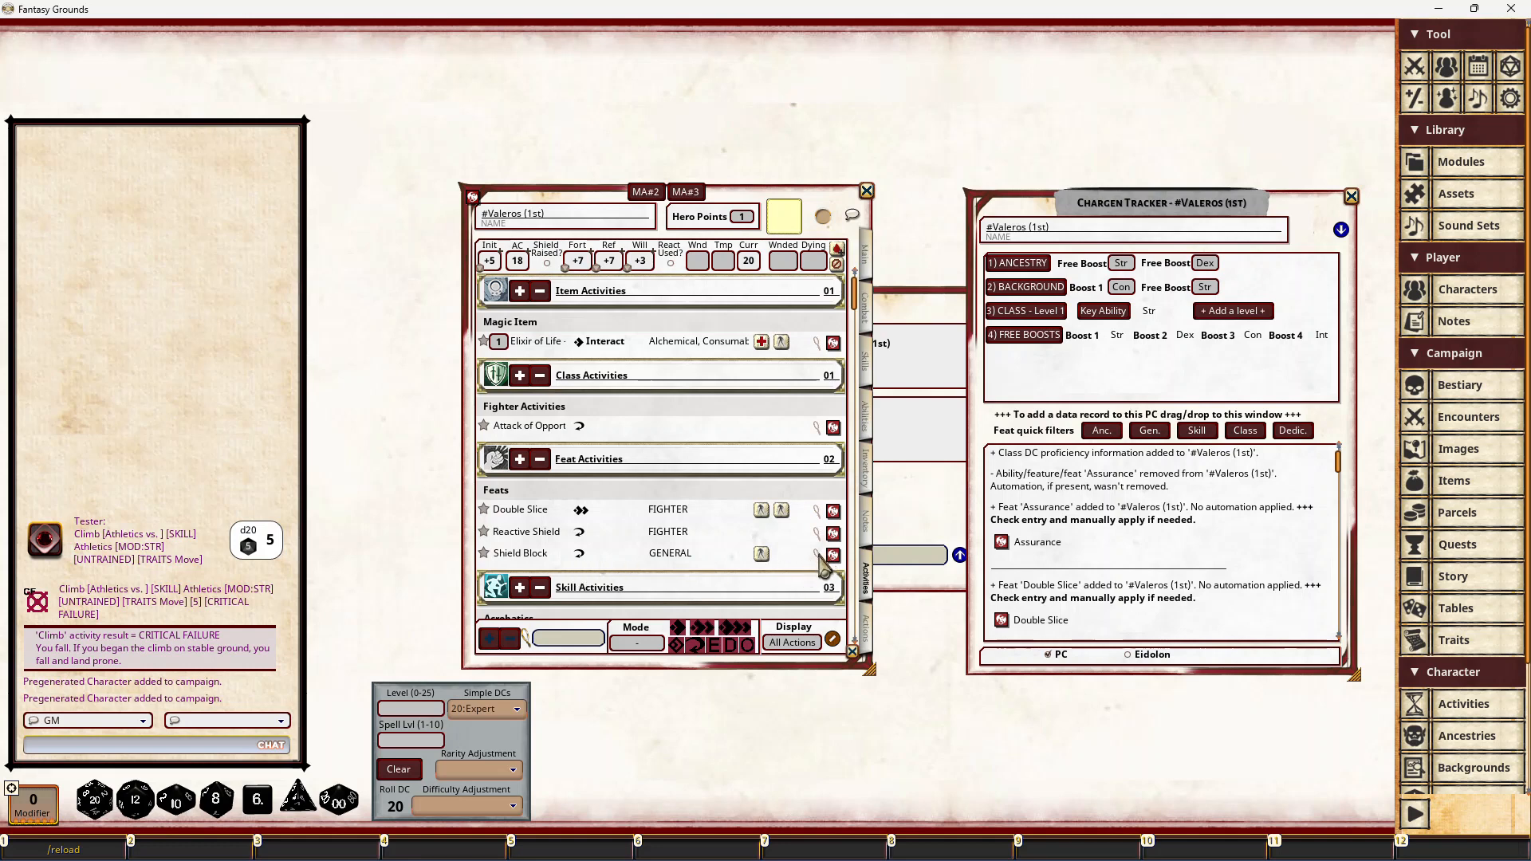
{"action": "left_click", "coordinate": [818, 555]}
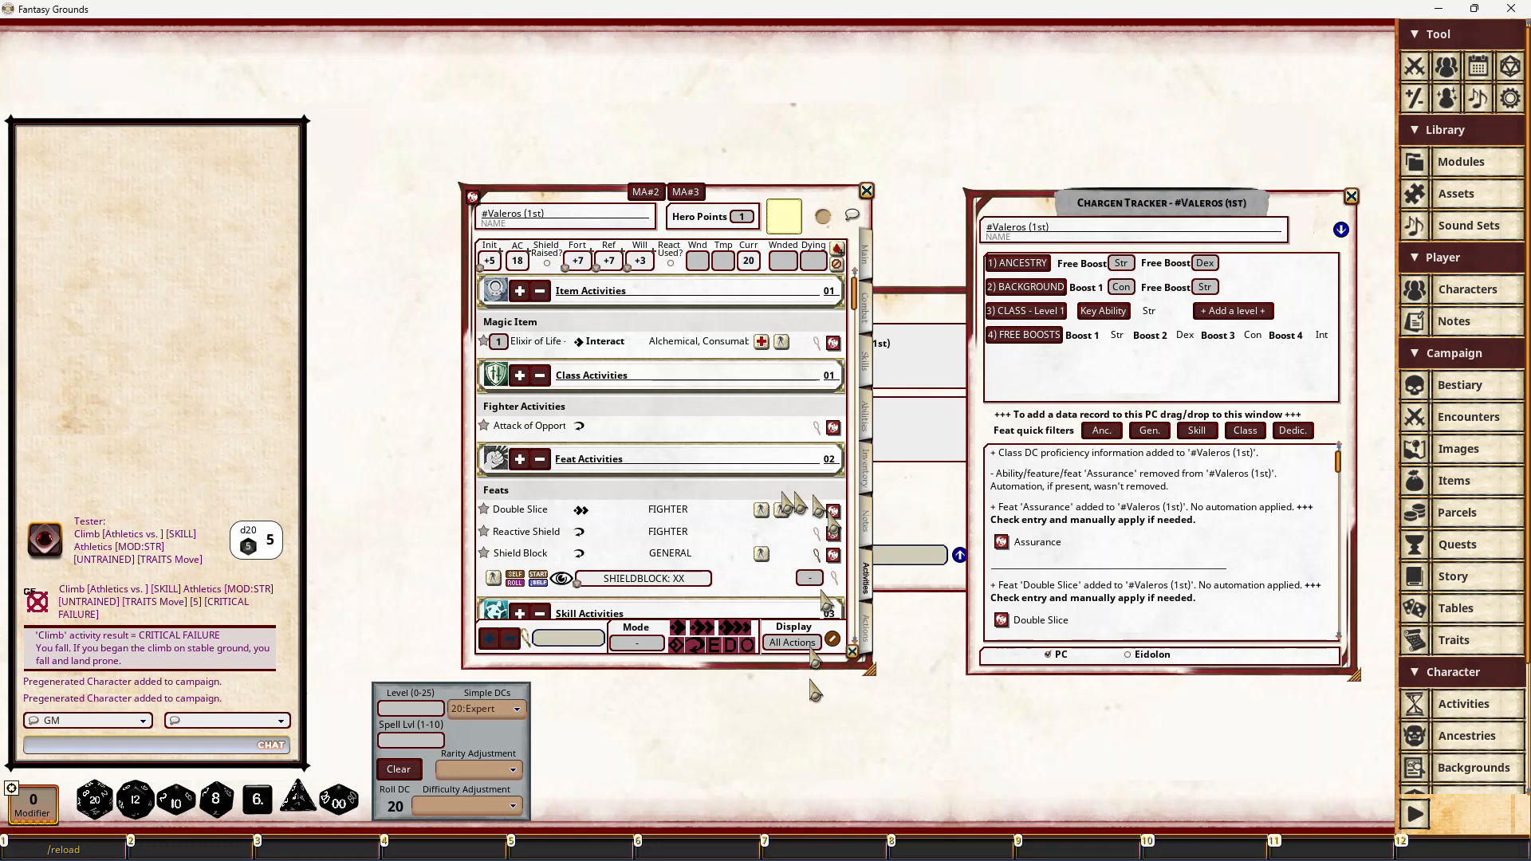
{"action": "scroll", "coordinate": [753, 512], "scroll_direction": "down", "scroll_amount": 1}
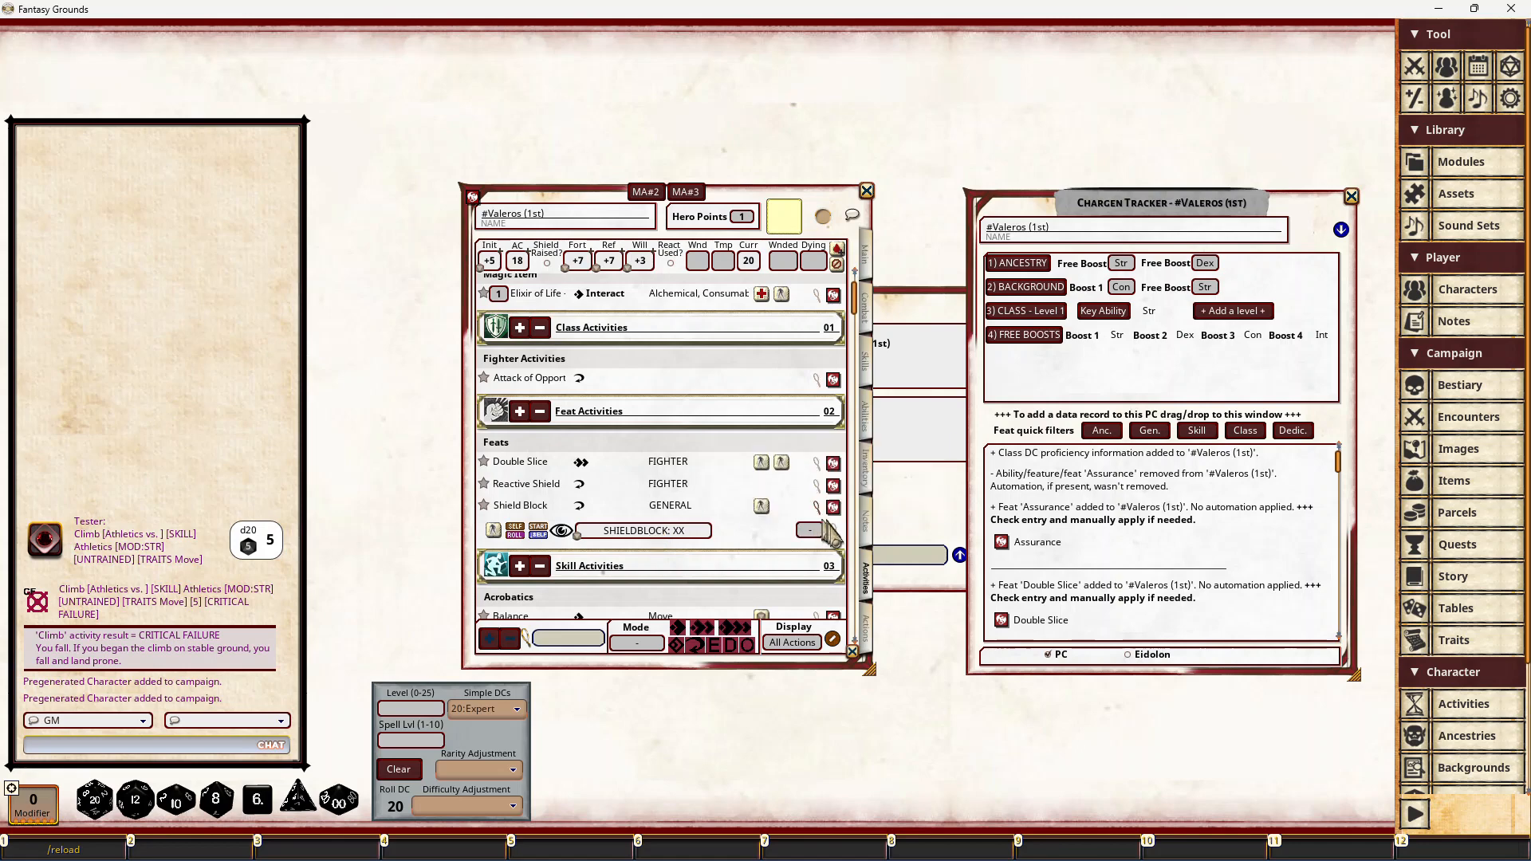
{"action": "left_click", "coordinate": [834, 528]}
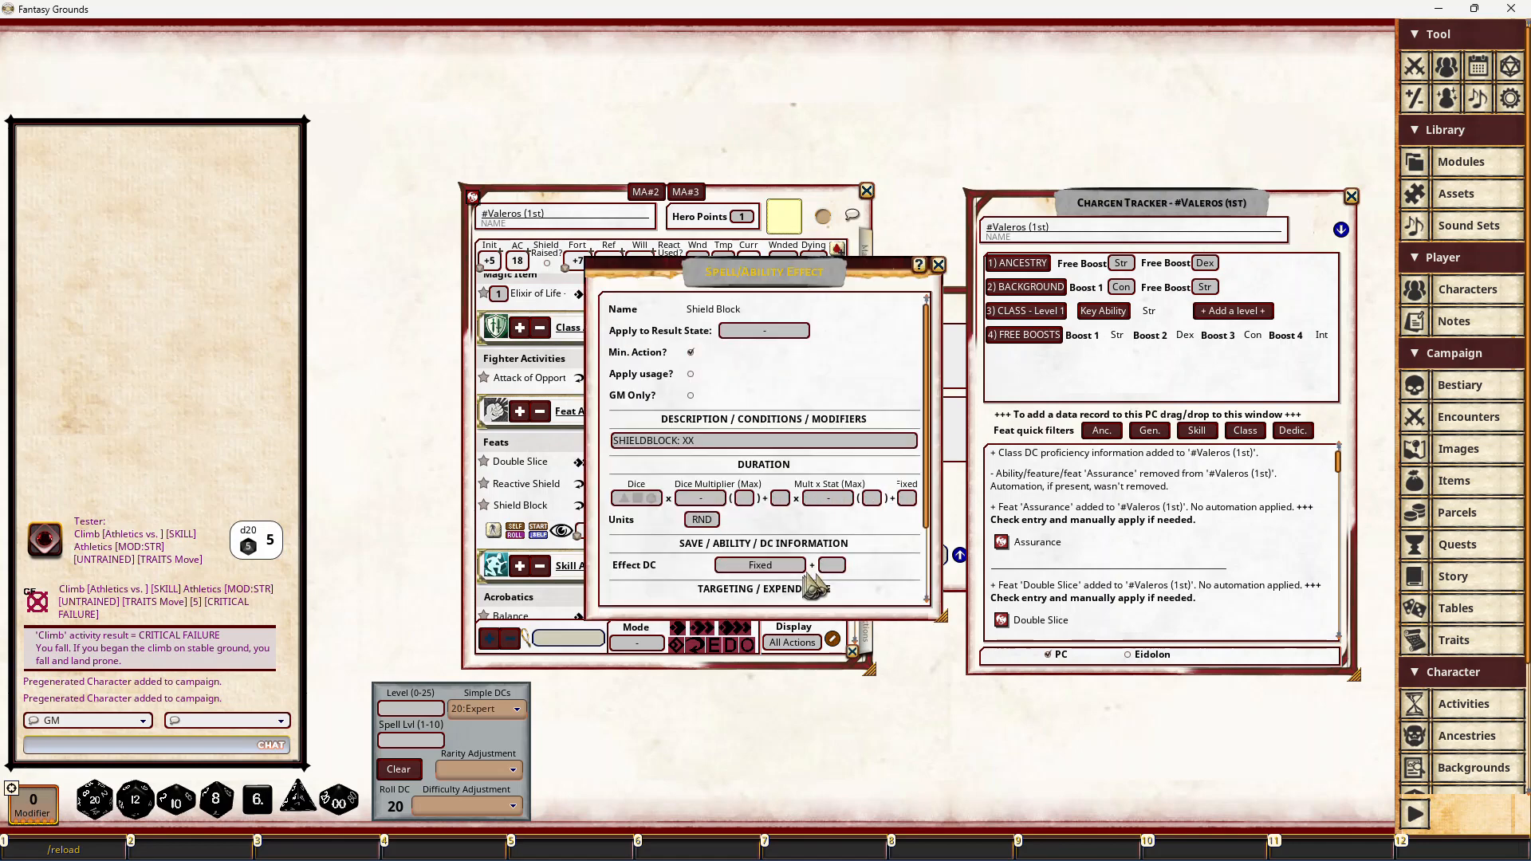
{"action": "left_click_drag", "start_coordinate": [825, 271], "coordinate": [1220, 136]}
{"action": "scroll", "coordinate": [1208, 239], "scroll_direction": "down", "scroll_amount": 3}
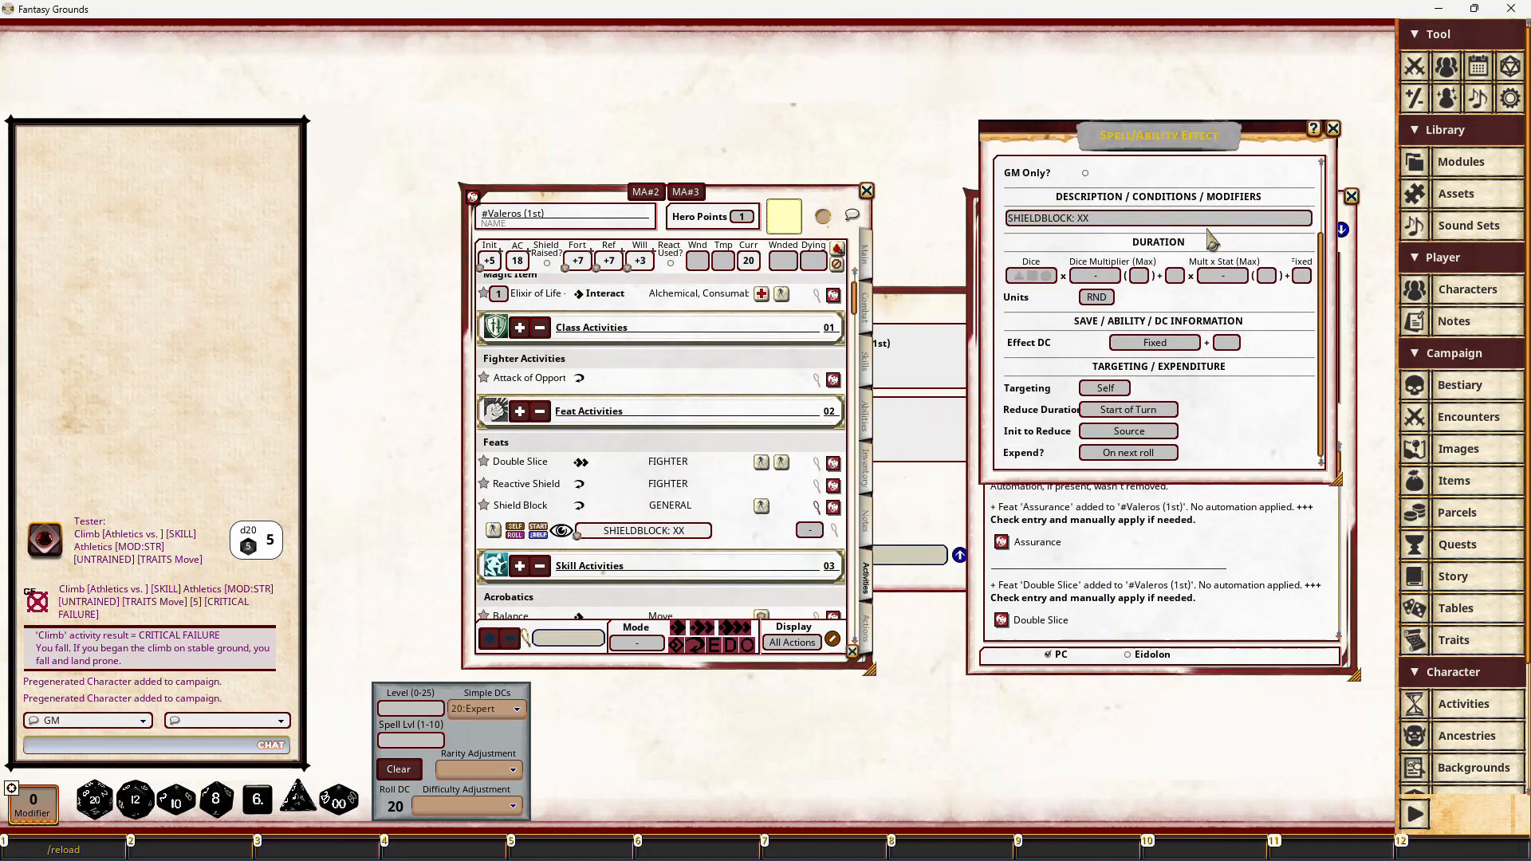
{"action": "scroll", "coordinate": [1179, 240], "scroll_direction": "up", "scroll_amount": 3}
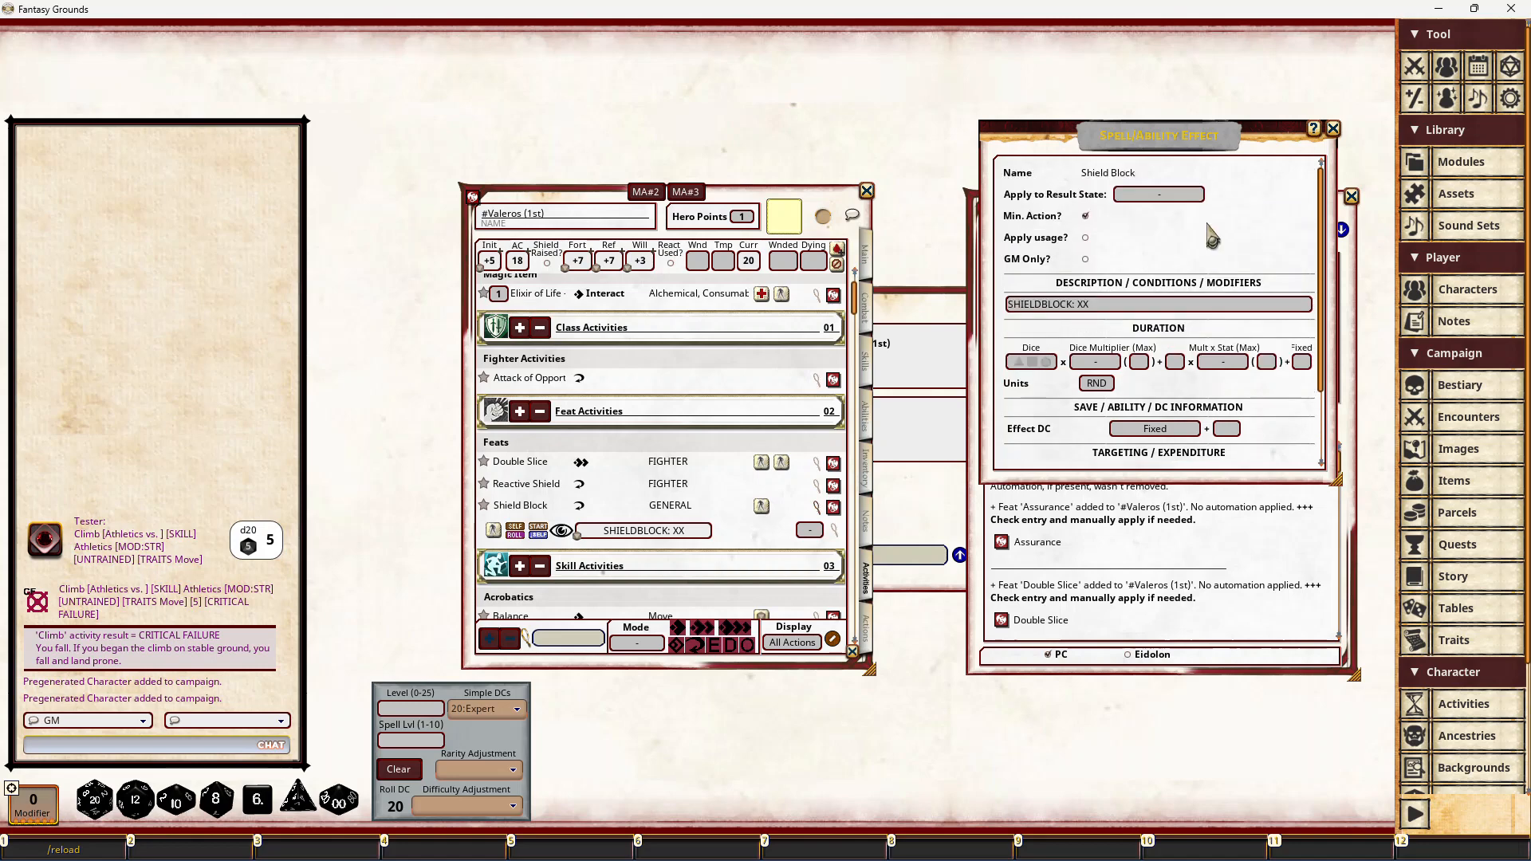
Step: Open the Shield Block activity record and read its How to Use notes on the SHIELDBLOCK effect
{"action": "left_click", "coordinate": [836, 510]}
{"action": "left_click_drag", "start_coordinate": [868, 278], "coordinate": [1100, 422]}
{"action": "scroll", "coordinate": [1033, 573], "scroll_direction": "down", "scroll_amount": 5}
{"action": "scroll", "coordinate": [1037, 589], "scroll_direction": "down", "scroll_amount": 3}
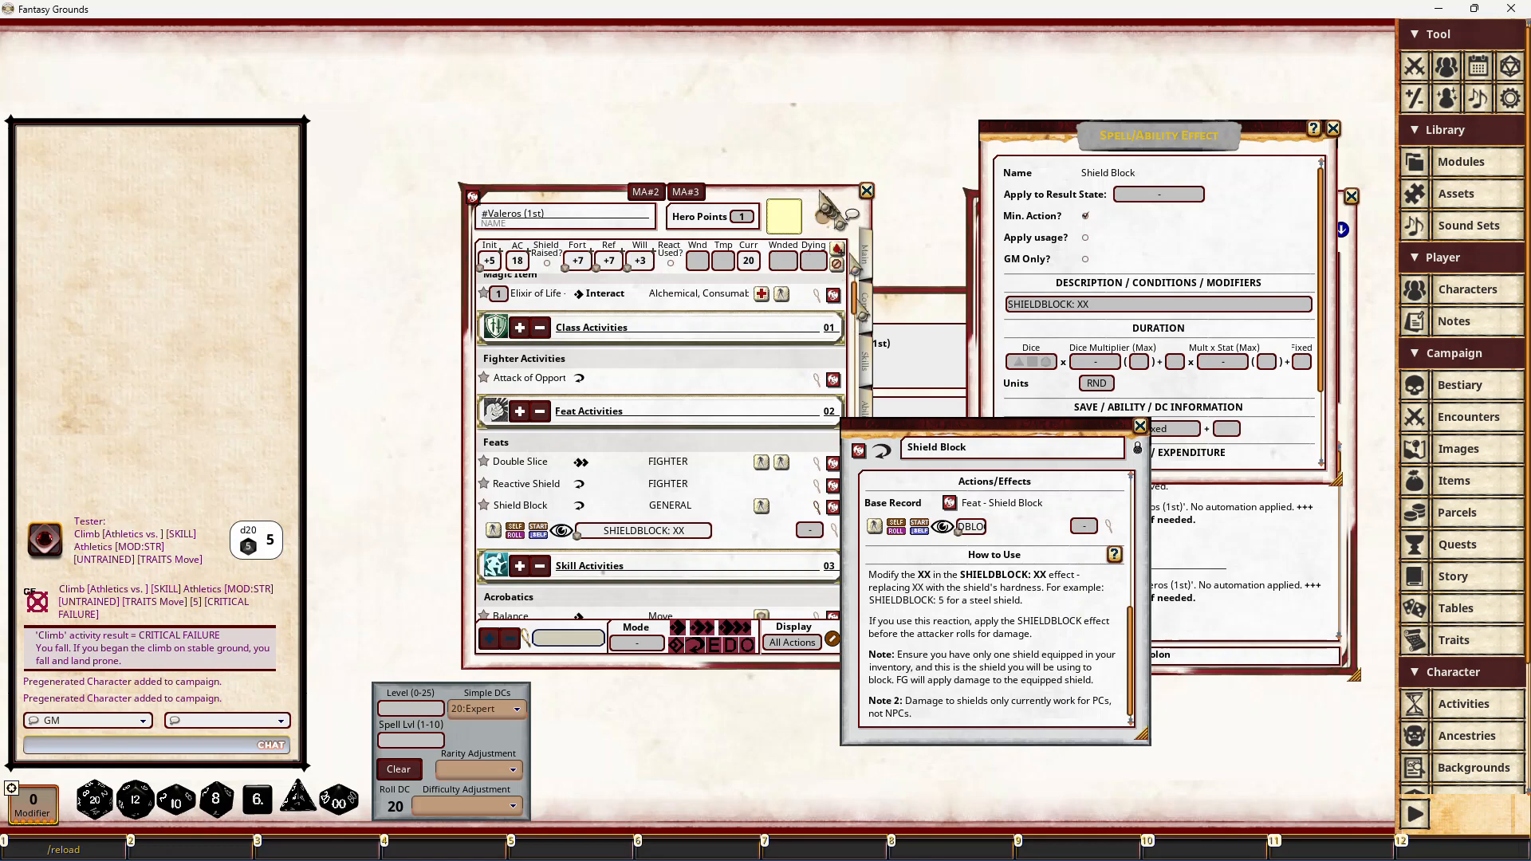
Step: Look up the Wooden Shield's hardness from the inventory of #Valeros (1st) and close the item record
{"action": "left_click", "coordinate": [854, 478]}
{"action": "left_click", "coordinate": [853, 477]}
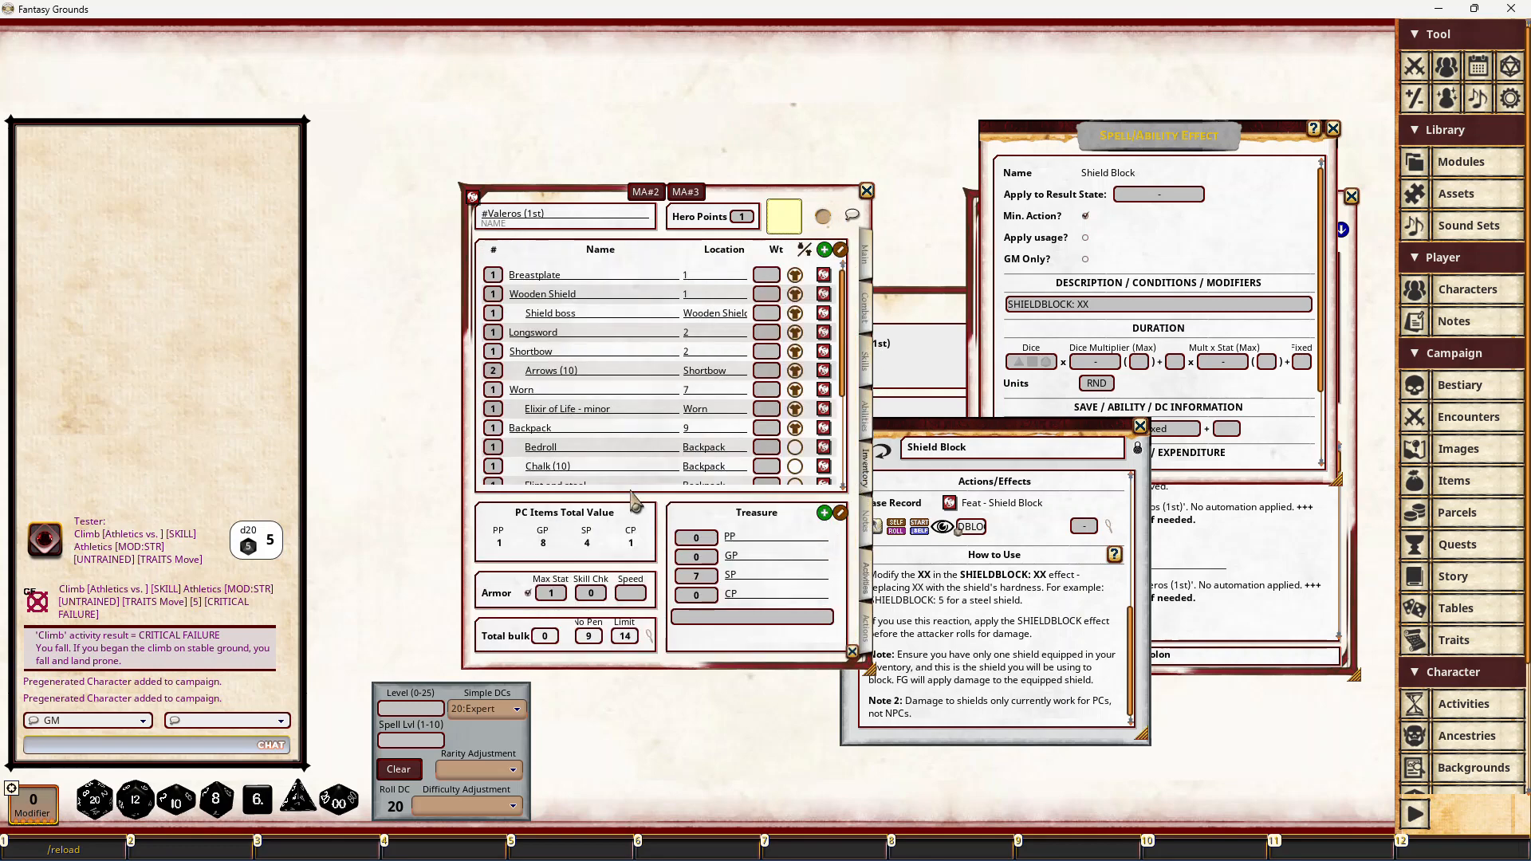
{"action": "scroll", "coordinate": [642, 422], "scroll_direction": "down", "scroll_amount": 3}
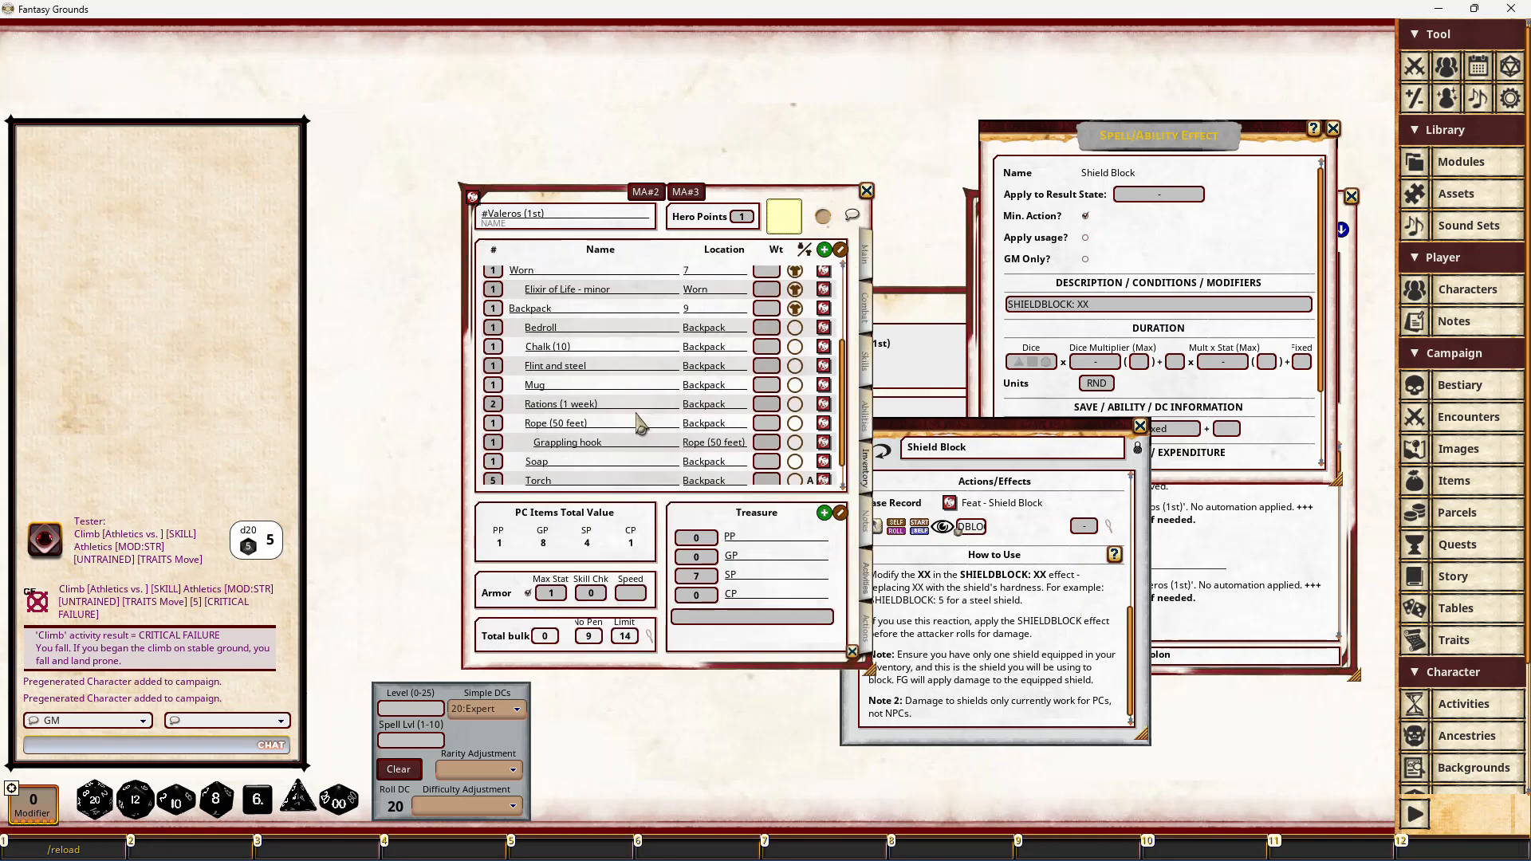
{"action": "scroll", "coordinate": [643, 422], "scroll_direction": "up", "scroll_amount": 3}
{"action": "left_click", "coordinate": [823, 294]}
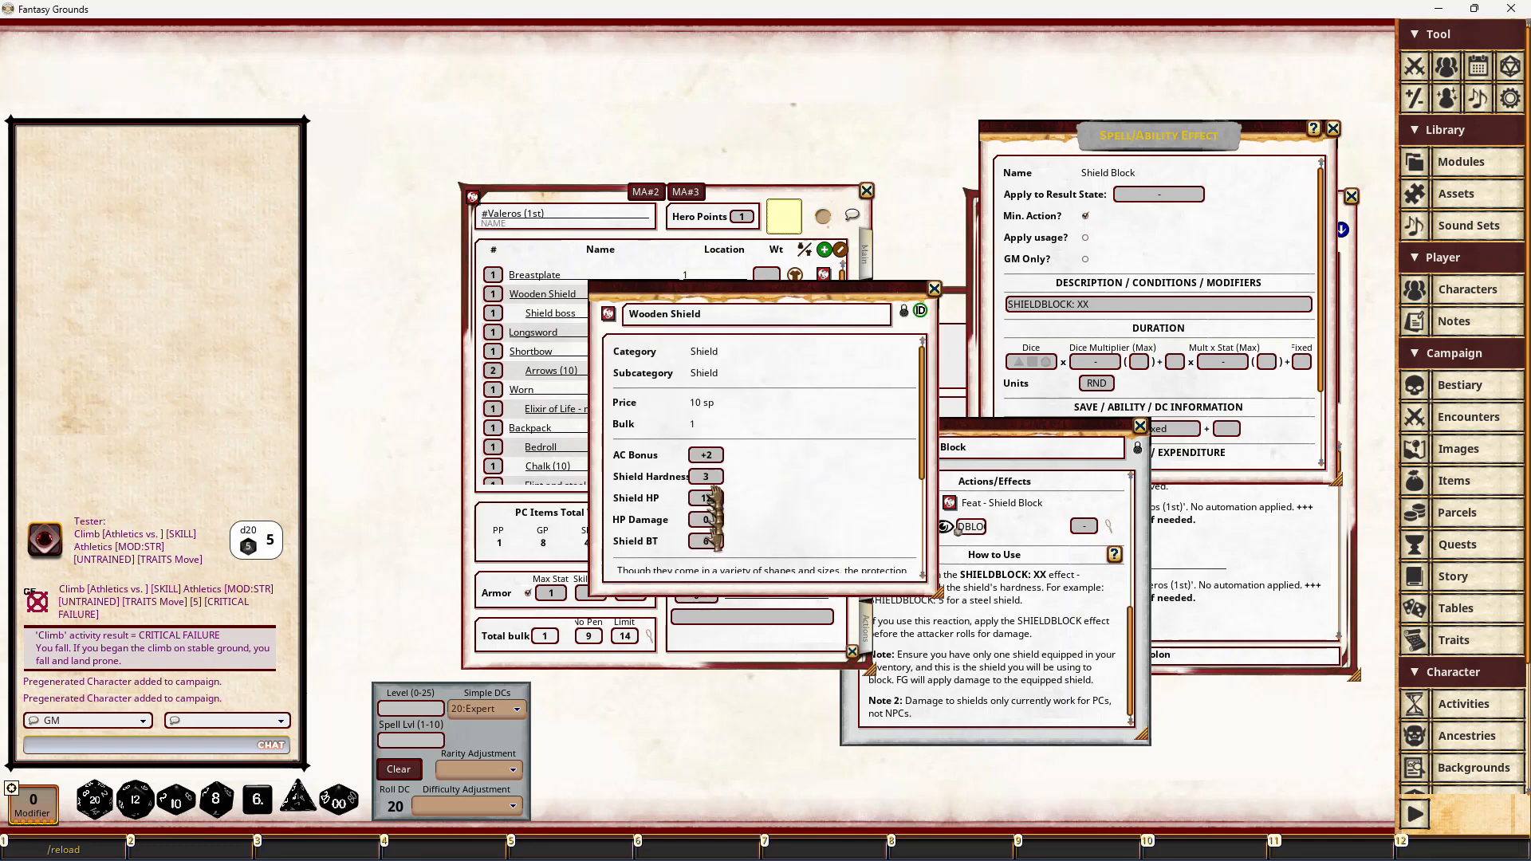
{"action": "left_click", "coordinate": [933, 289]}
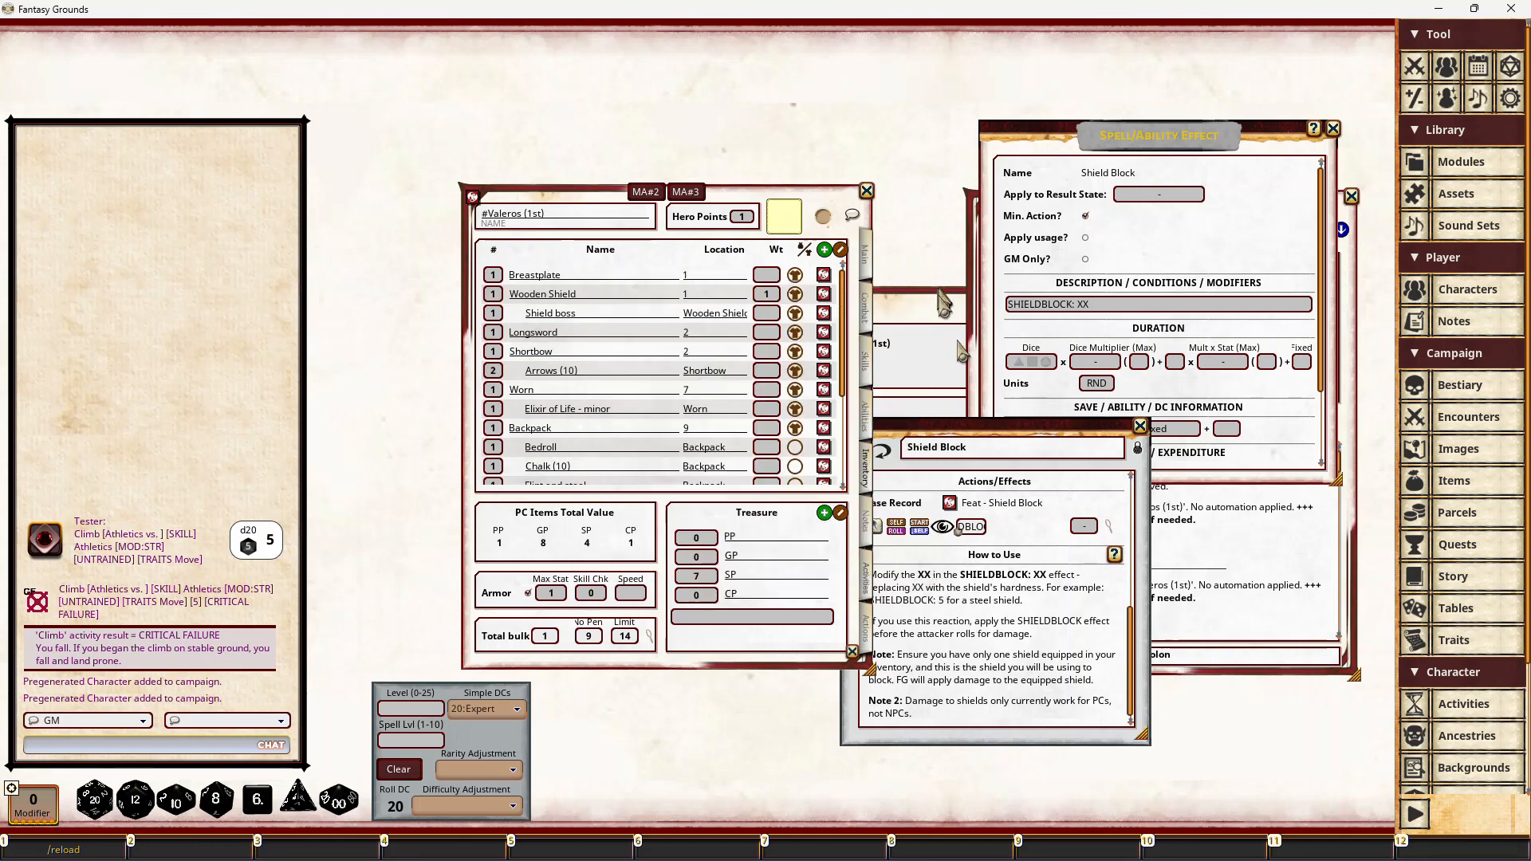
Step: Close the Shield Block record, set the effect description to SHIELDBLOCK: 3 and close the effect settings
{"action": "left_click", "coordinate": [1042, 590]}
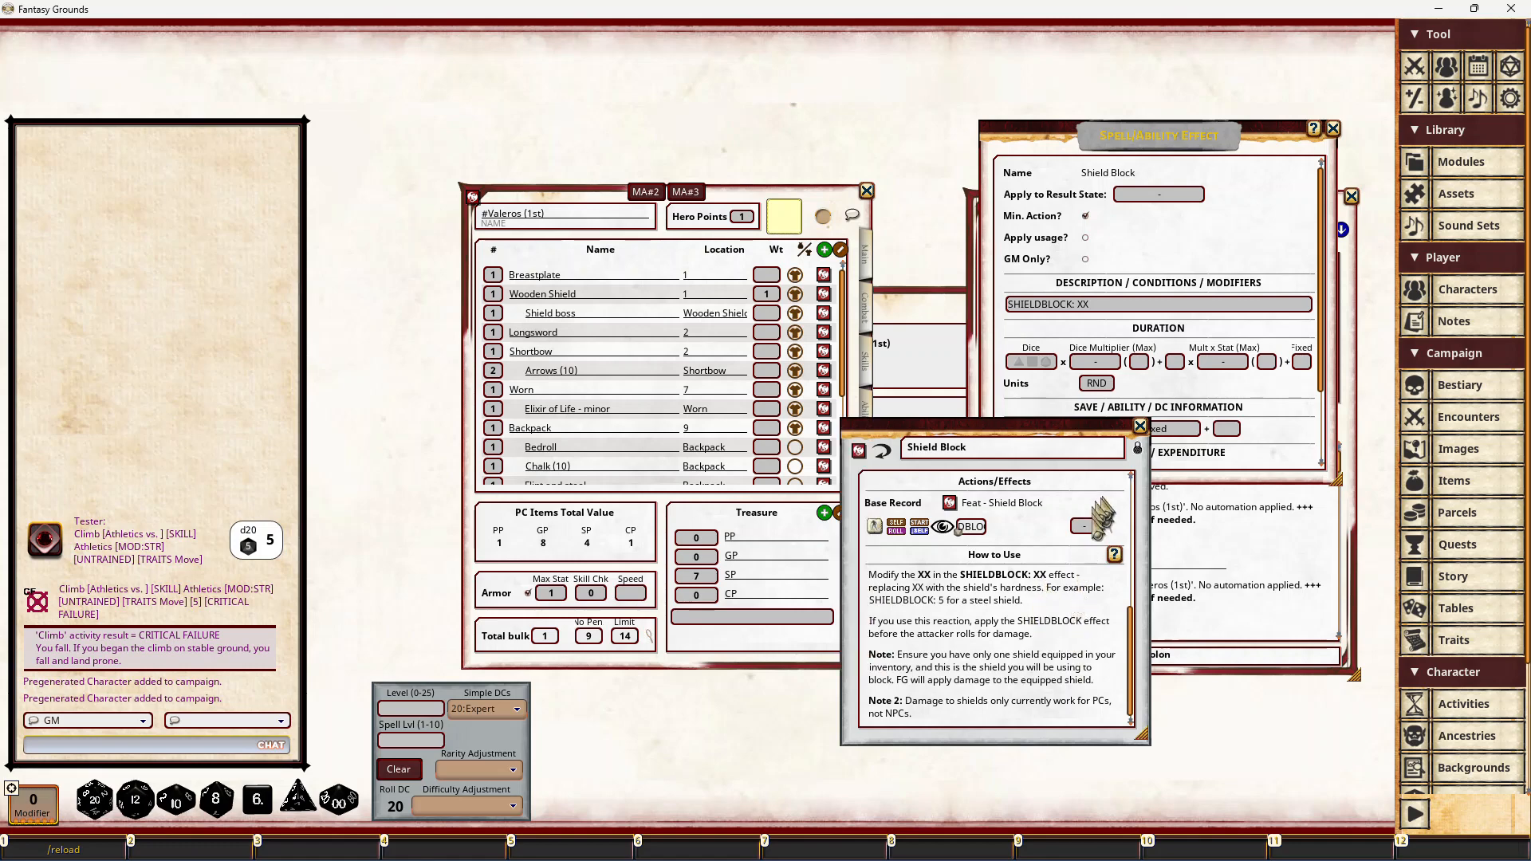
{"action": "scroll", "coordinate": [1098, 533], "scroll_direction": "up", "scroll_amount": 3}
{"action": "scroll", "coordinate": [1097, 532], "scroll_direction": "up", "scroll_amount": 3}
{"action": "left_click", "coordinate": [1140, 426]}
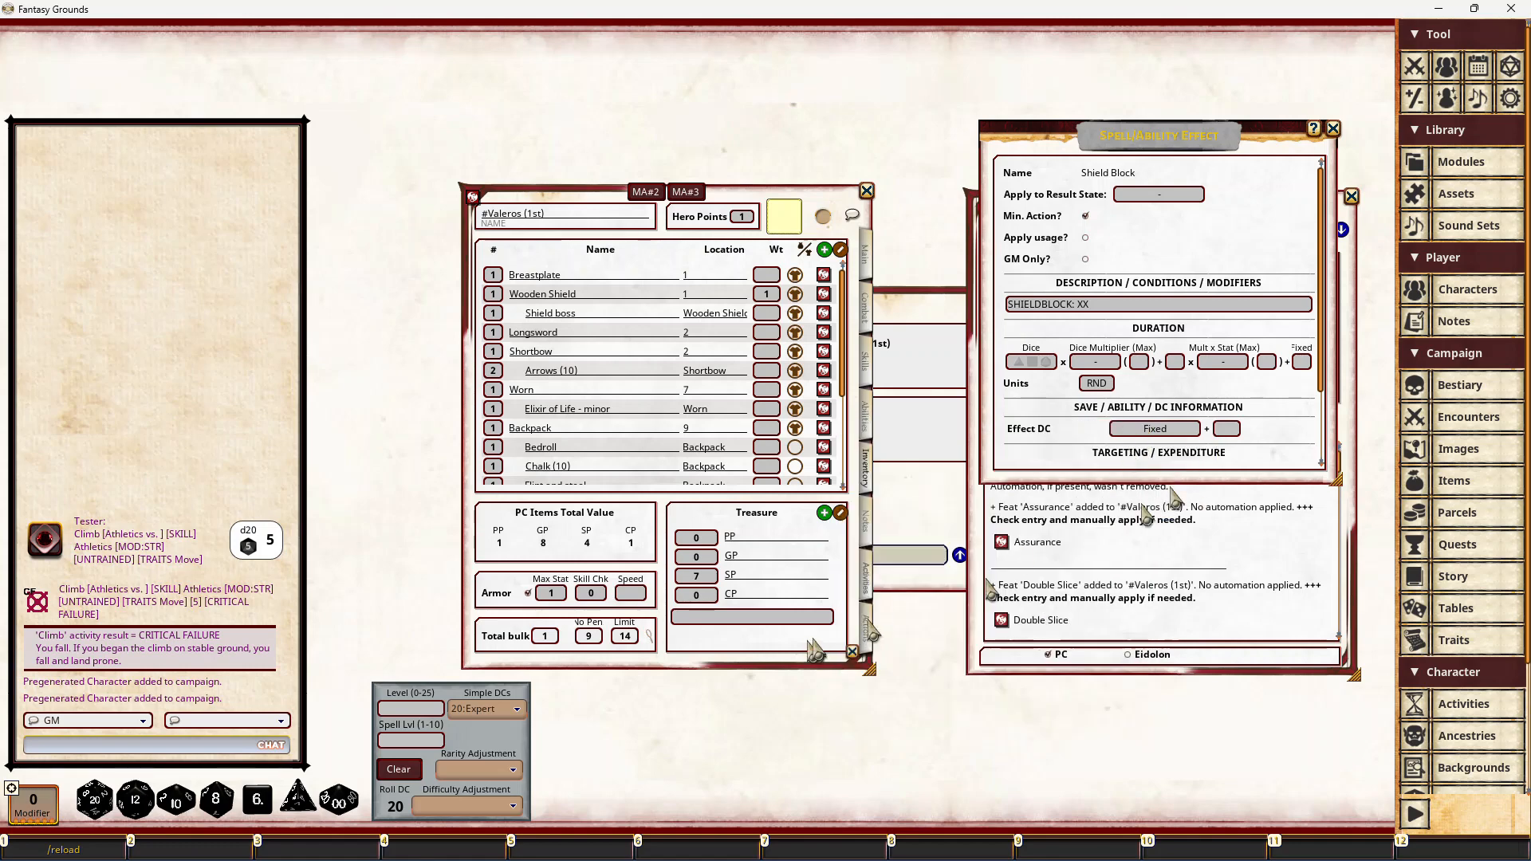
{"action": "left_click", "coordinate": [1142, 306]}
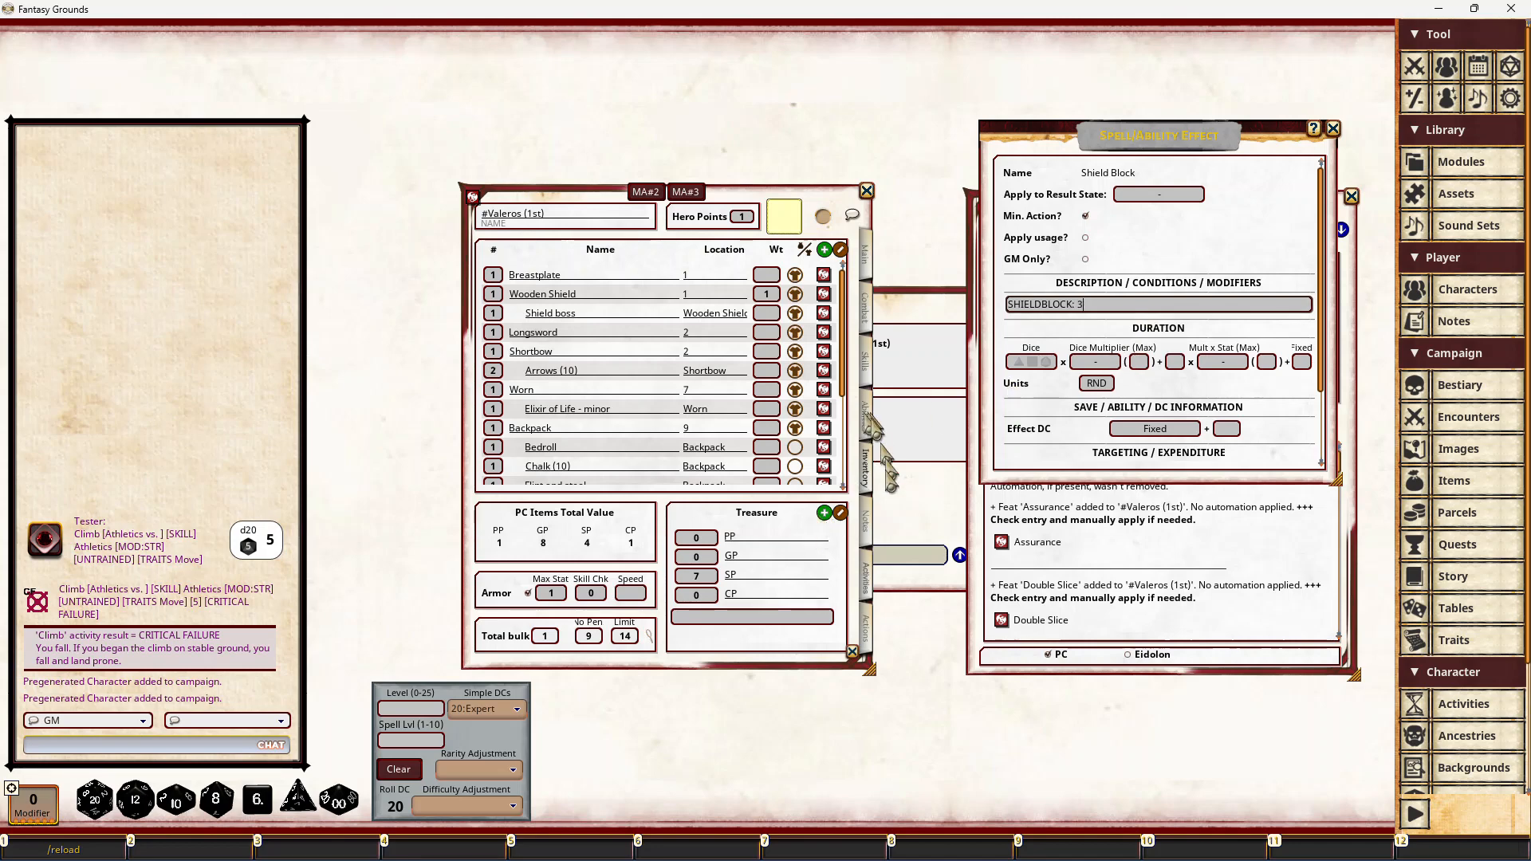
{"action": "left_click", "coordinate": [873, 586]}
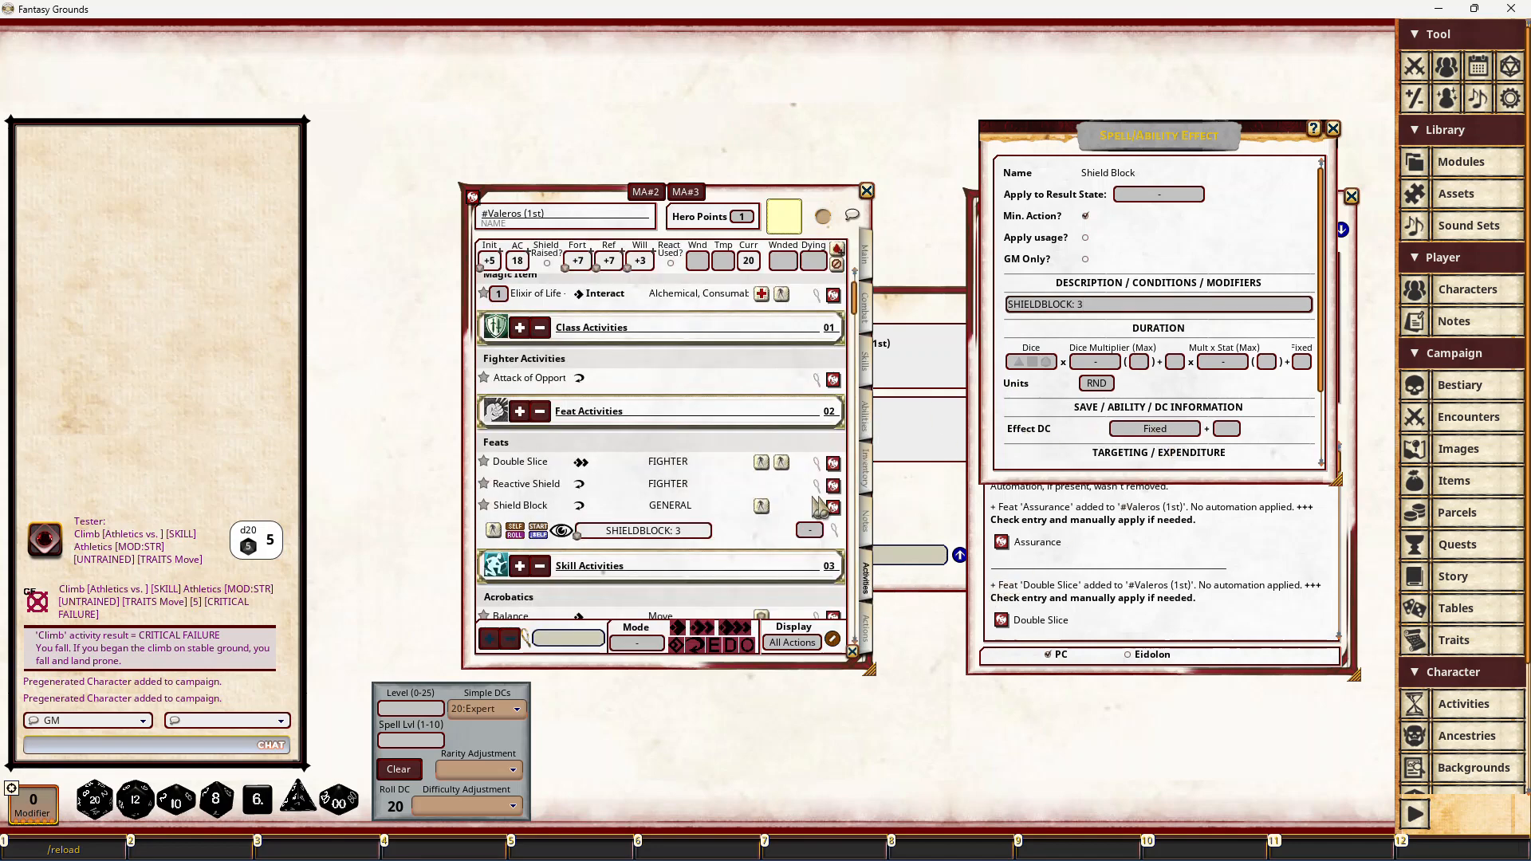
{"action": "left_click", "coordinate": [1332, 129]}
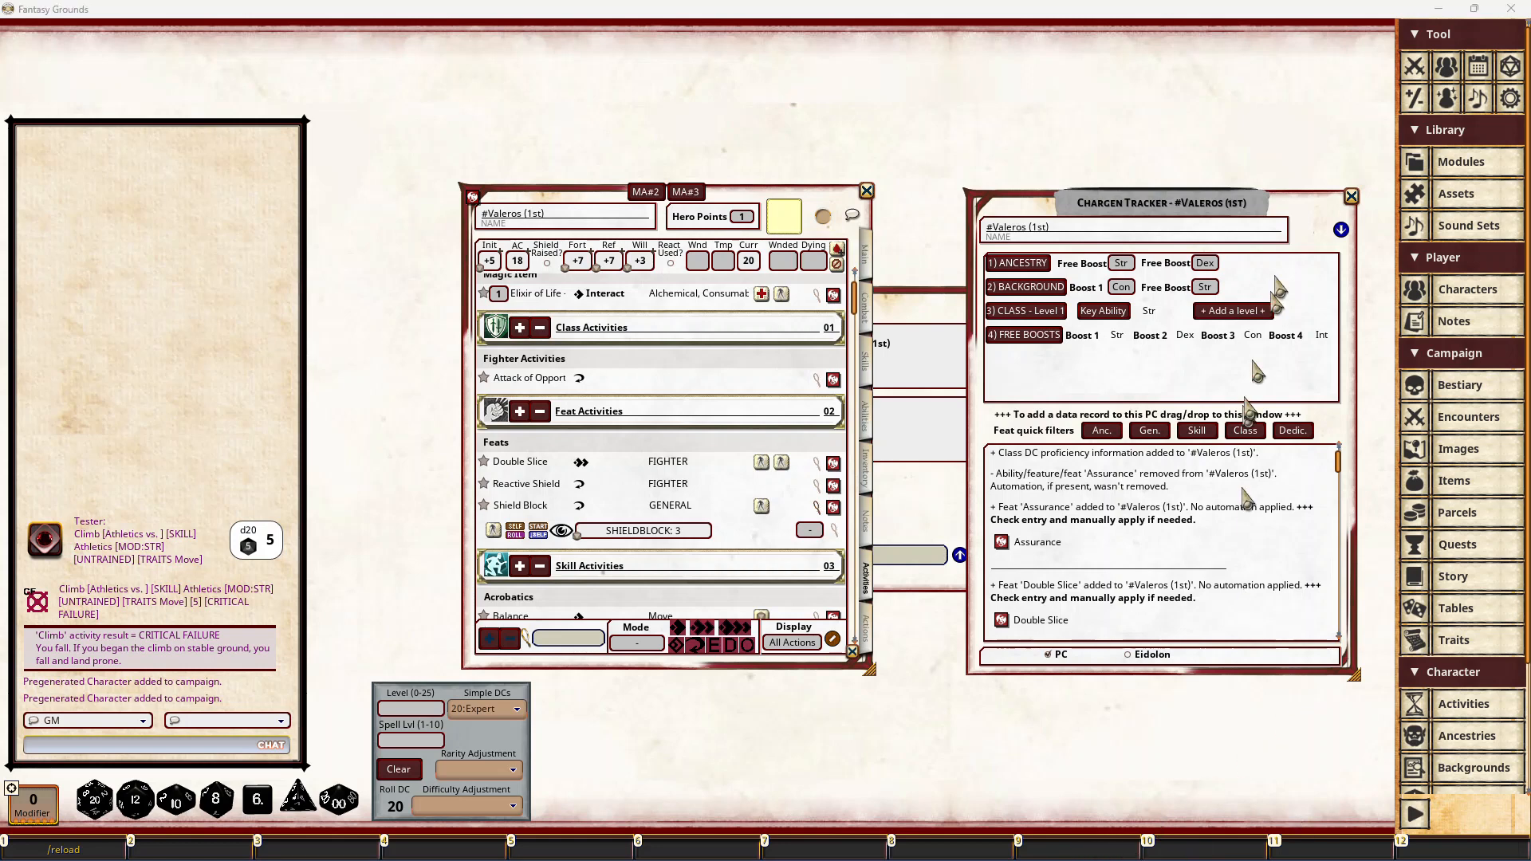
Step: Open the Combat Tracker, close the #Valeros (1st) sheet and add that character to the tracker from Character Selection
{"action": "left_click", "coordinate": [1413, 67]}
{"action": "left_click_drag", "start_coordinate": [872, 263], "coordinate": [374, 110]}
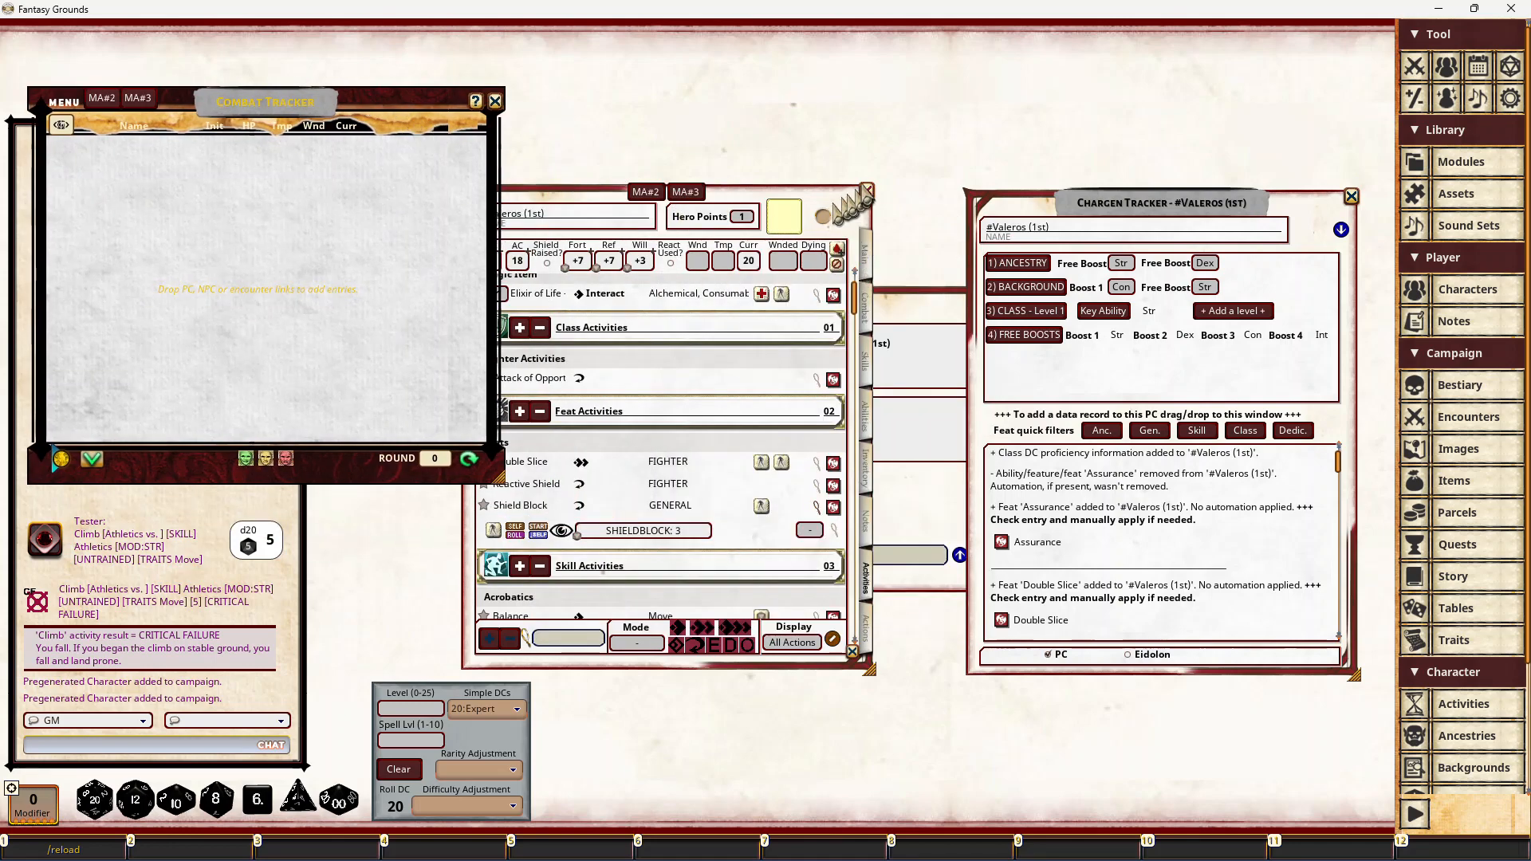
{"action": "left_click", "coordinate": [866, 191]}
{"action": "left_click", "coordinate": [830, 509]}
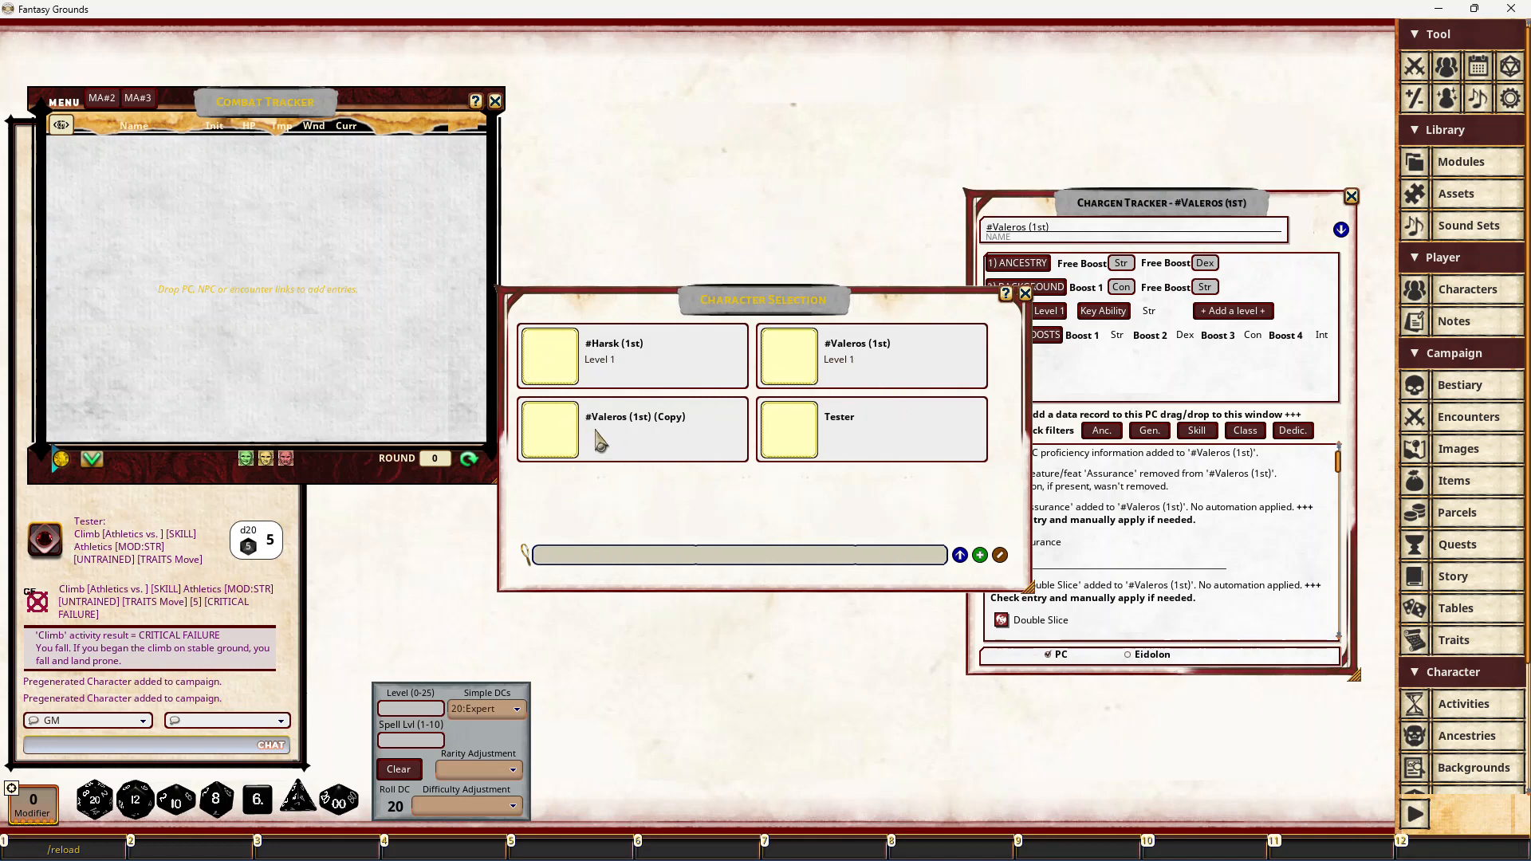
{"action": "left_click_drag", "start_coordinate": [879, 356], "coordinate": [192, 228]}
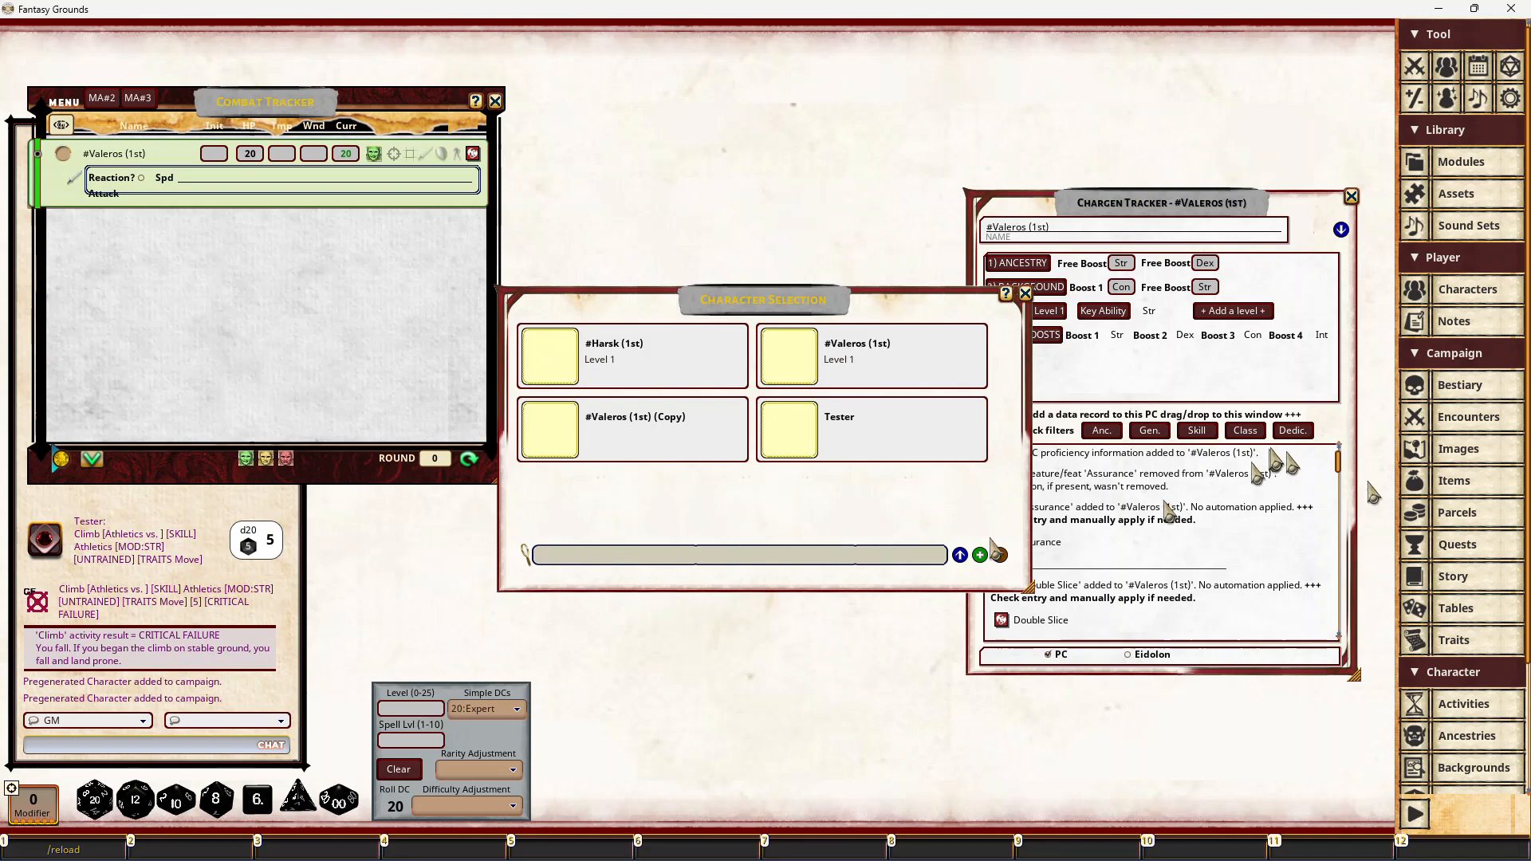
Step: Add the Tester character to the Combat Tracker below #Valeros (1st)
{"action": "left_click", "coordinate": [861, 422]}
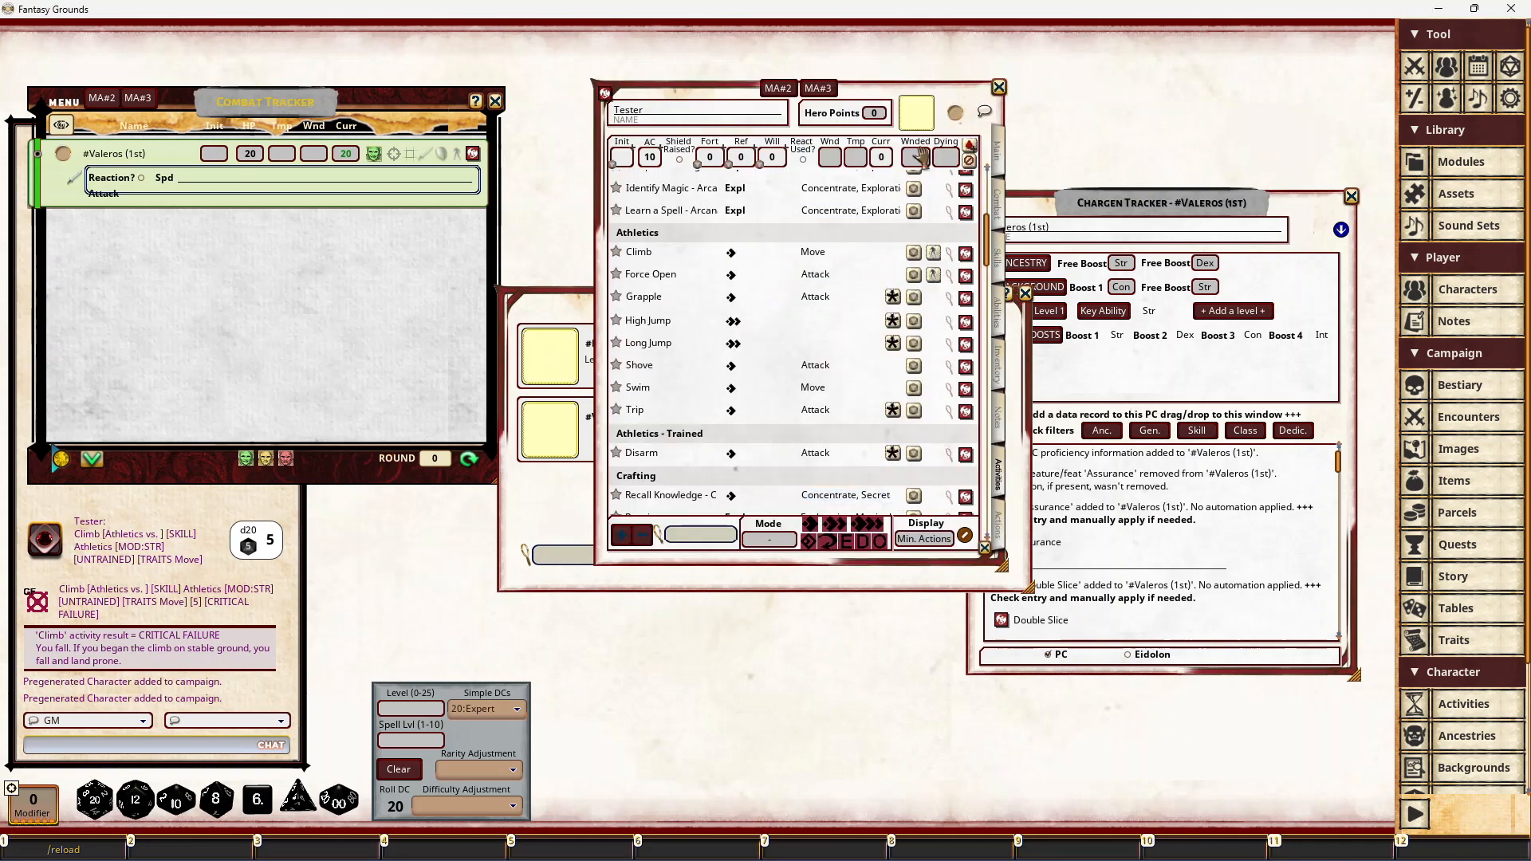
{"action": "left_click", "coordinate": [998, 87]}
{"action": "left_click_drag", "start_coordinate": [859, 422], "coordinate": [343, 334]}
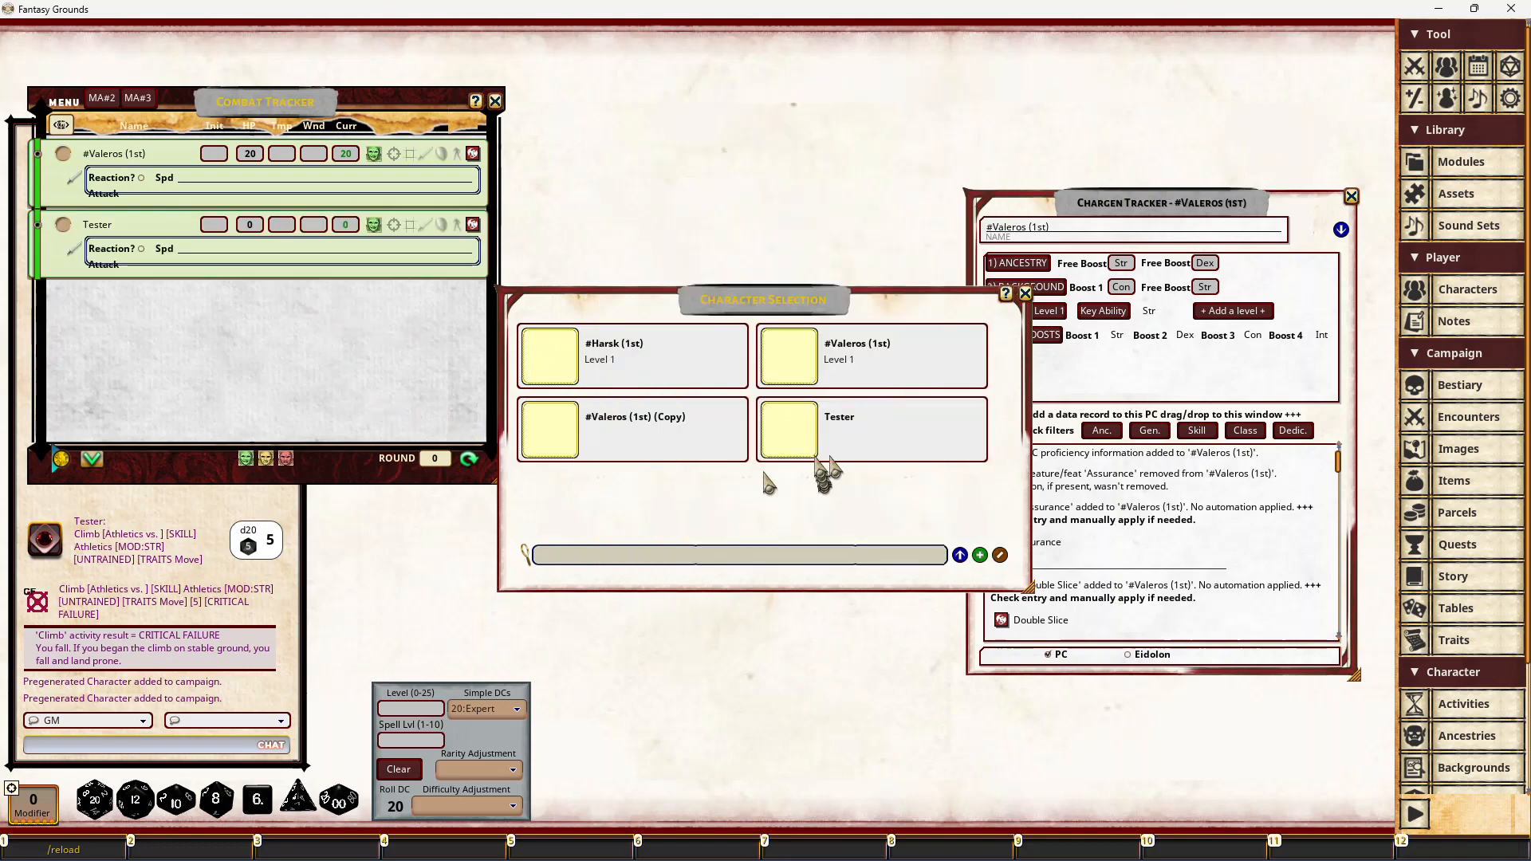
Step: Add a Mace from the Items weapons list to Tester's weapon actions and close the item lists
{"action": "left_click", "coordinate": [869, 445]}
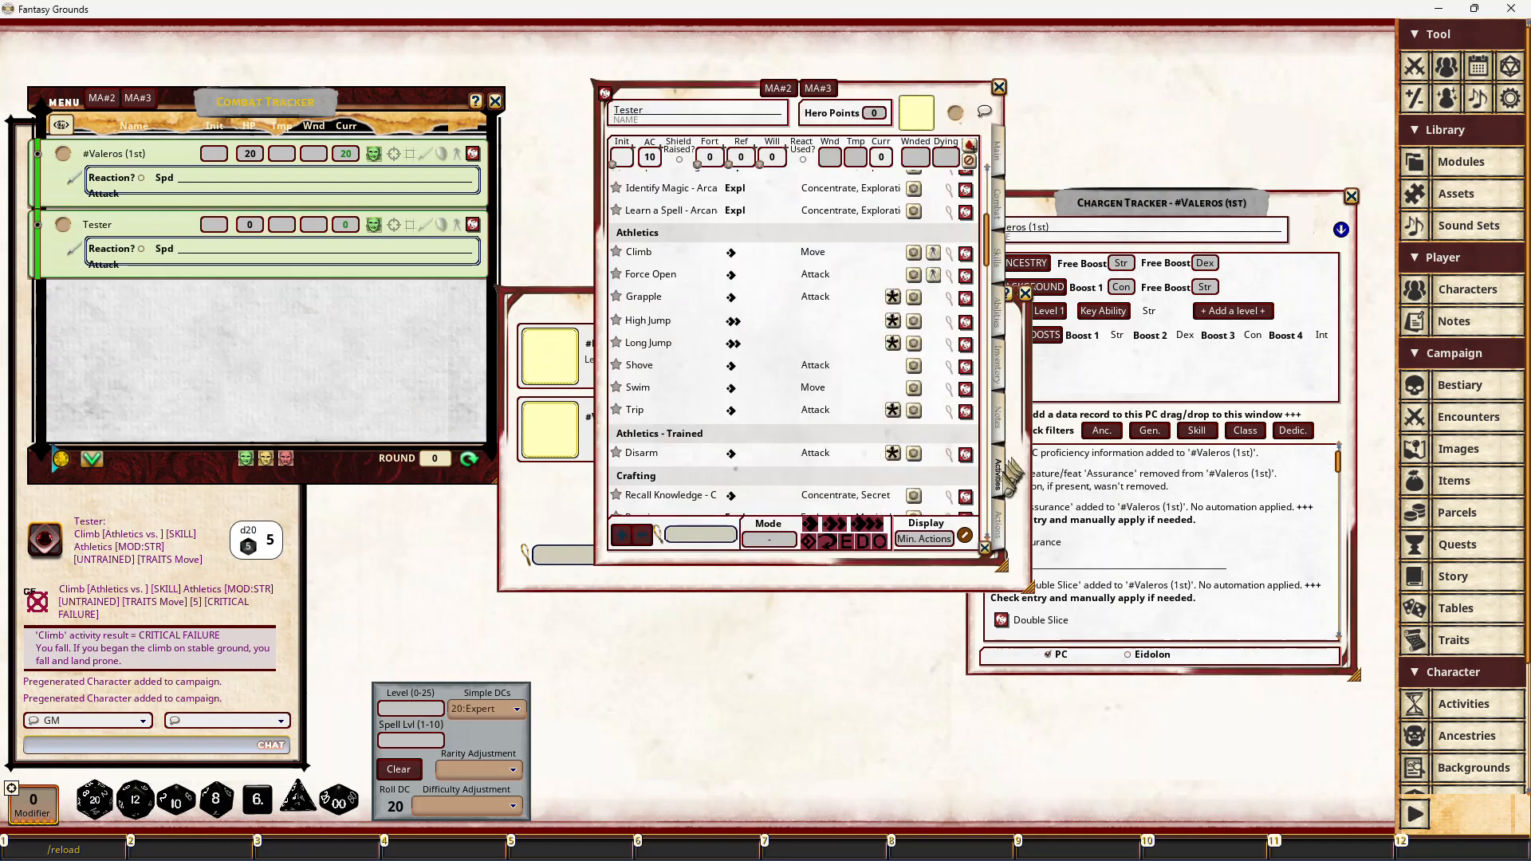
{"action": "left_click", "coordinate": [996, 524]}
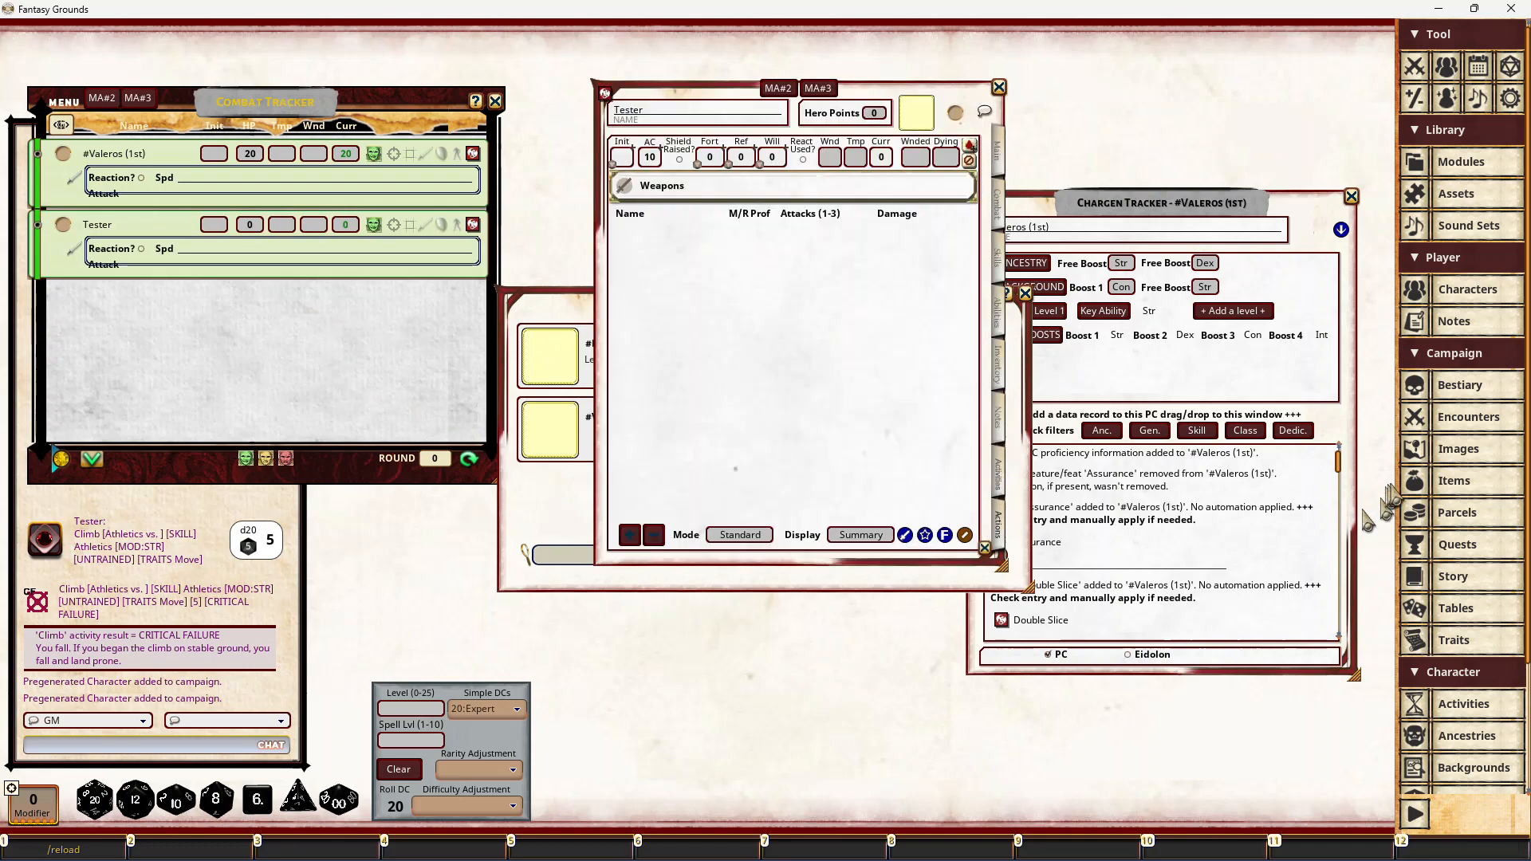
{"action": "left_click", "coordinate": [1490, 481]}
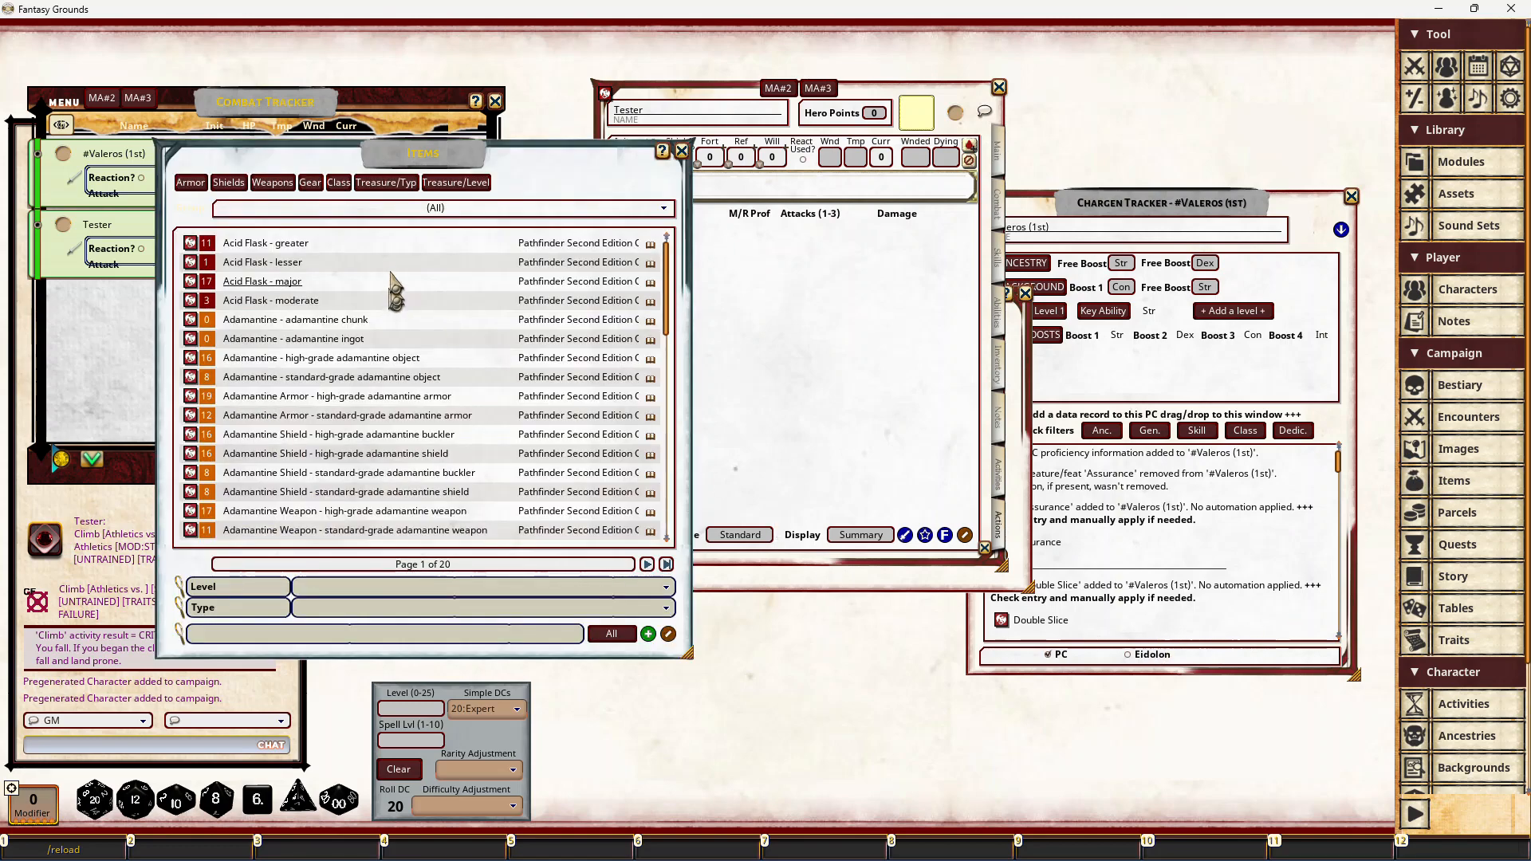
{"action": "left_click", "coordinate": [273, 184]}
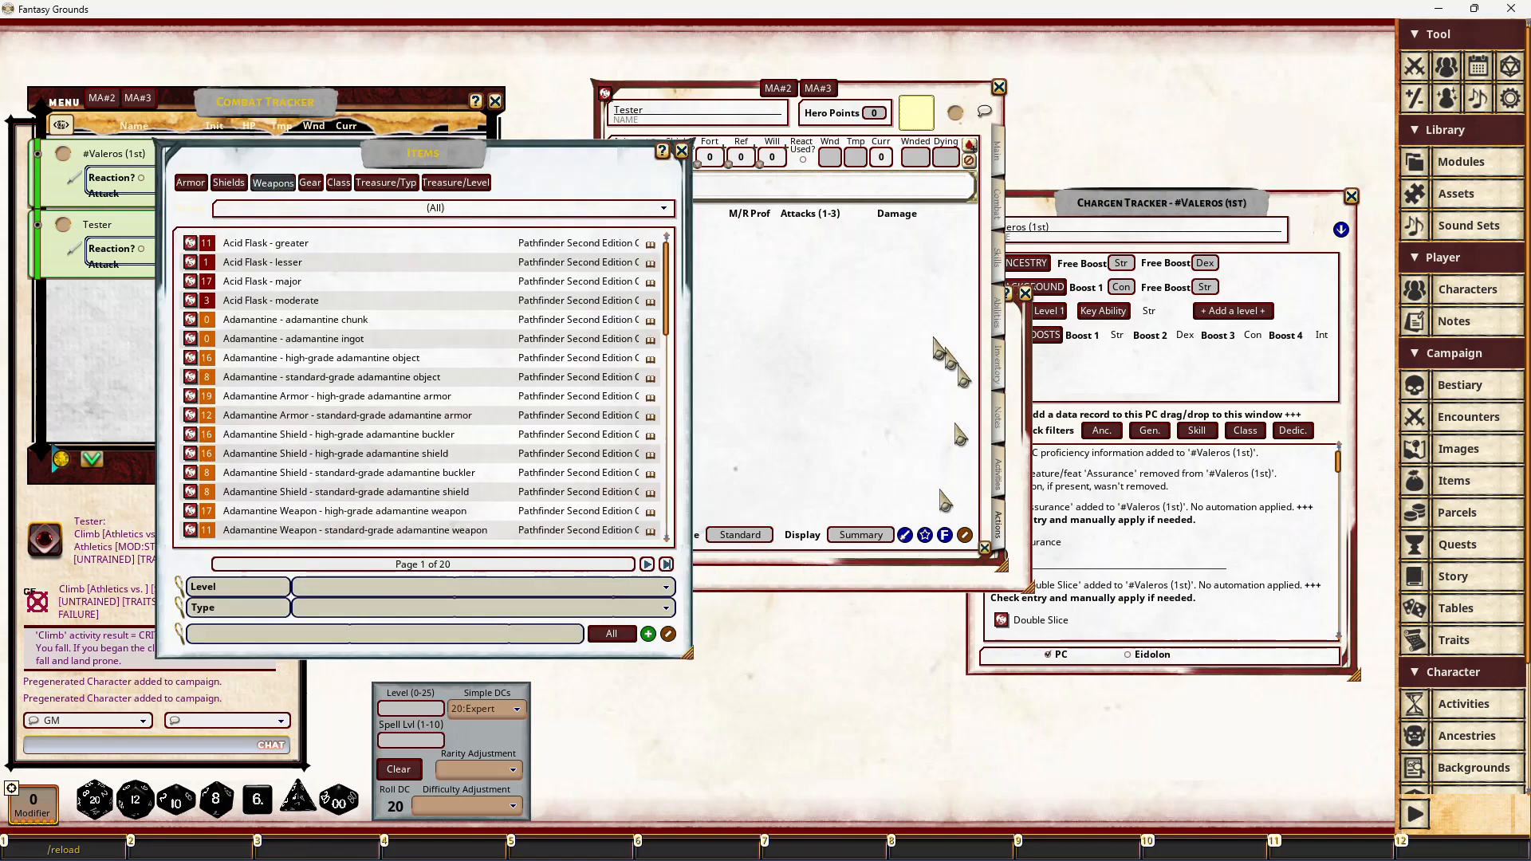
{"action": "left_click_drag", "start_coordinate": [622, 506], "coordinate": [829, 254]}
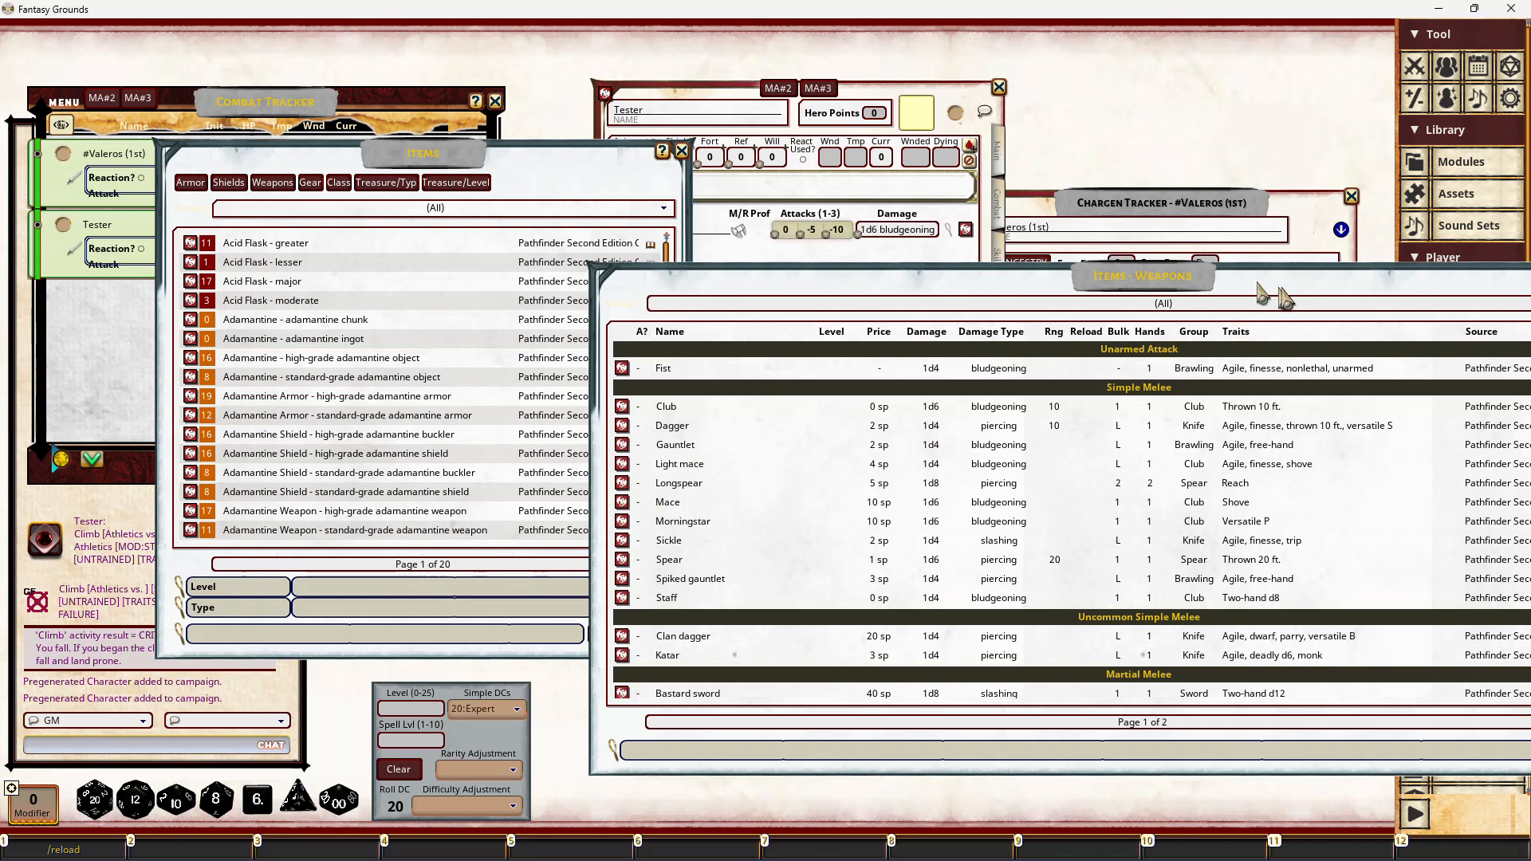
{"action": "left_click_drag", "start_coordinate": [1281, 290], "coordinate": [896, 339]}
{"action": "left_click", "coordinate": [1287, 324]}
{"action": "left_click", "coordinate": [683, 151]}
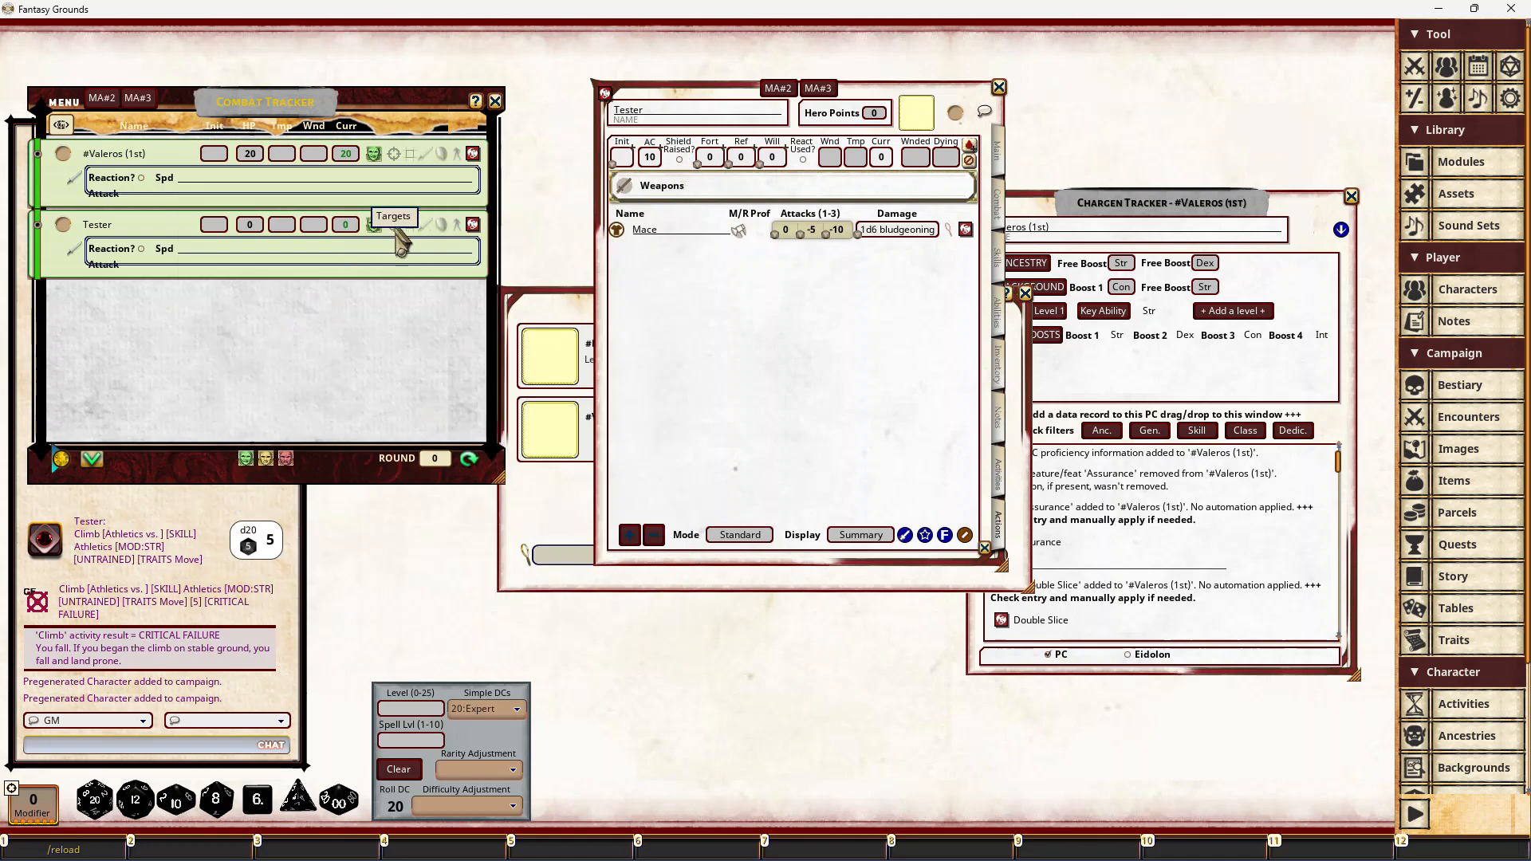
Step: Show Tester's targets in the Combat Tracker and arrange the Tester and #Valeros (1st) sheets side by side
{"action": "left_click", "coordinate": [393, 226]}
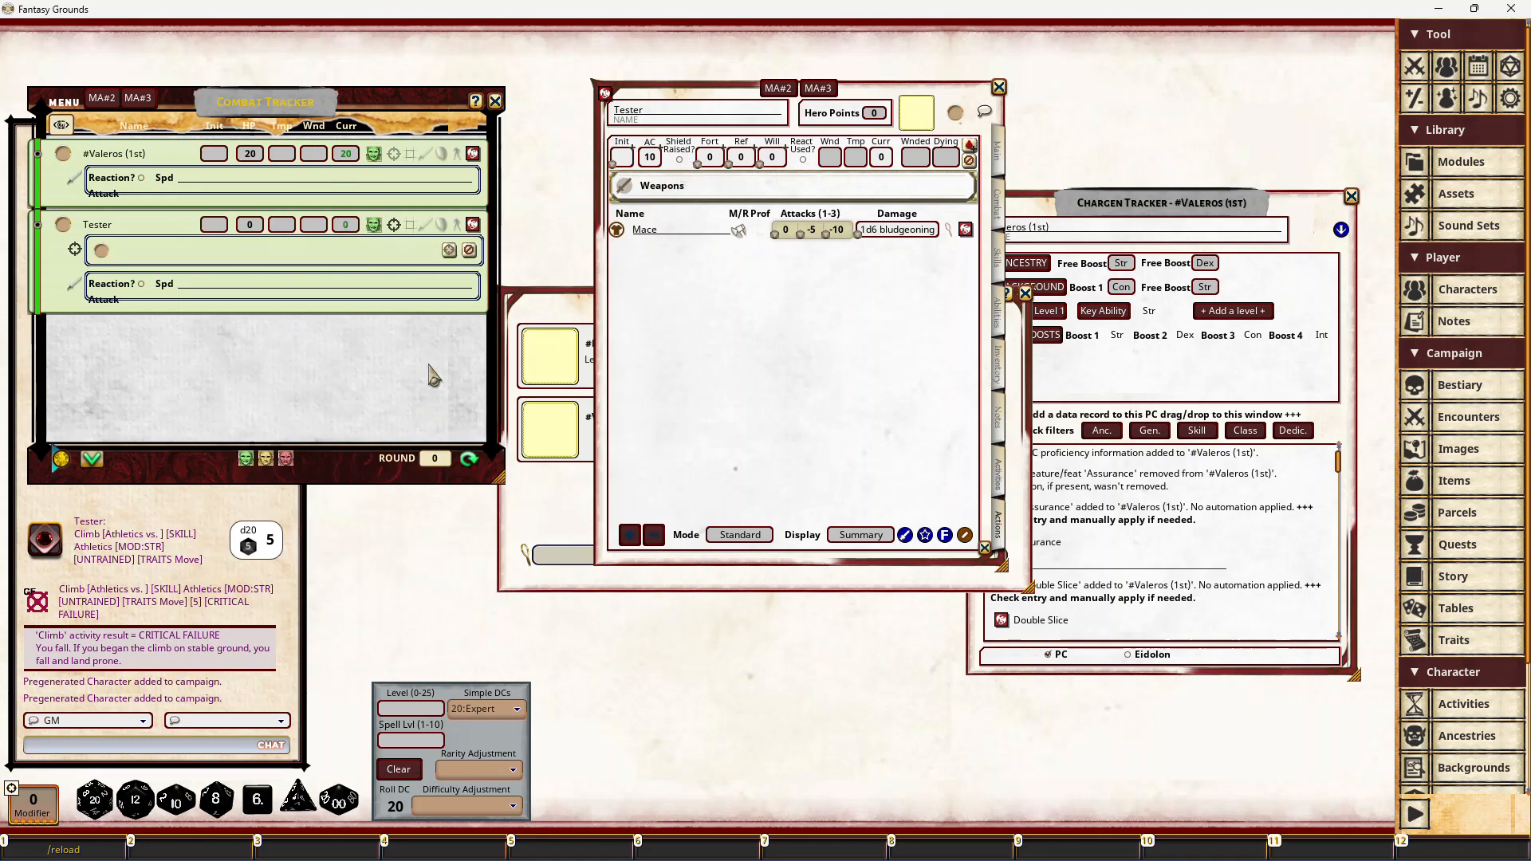
{"action": "left_click_drag", "start_coordinate": [974, 89], "coordinate": [1360, 339]}
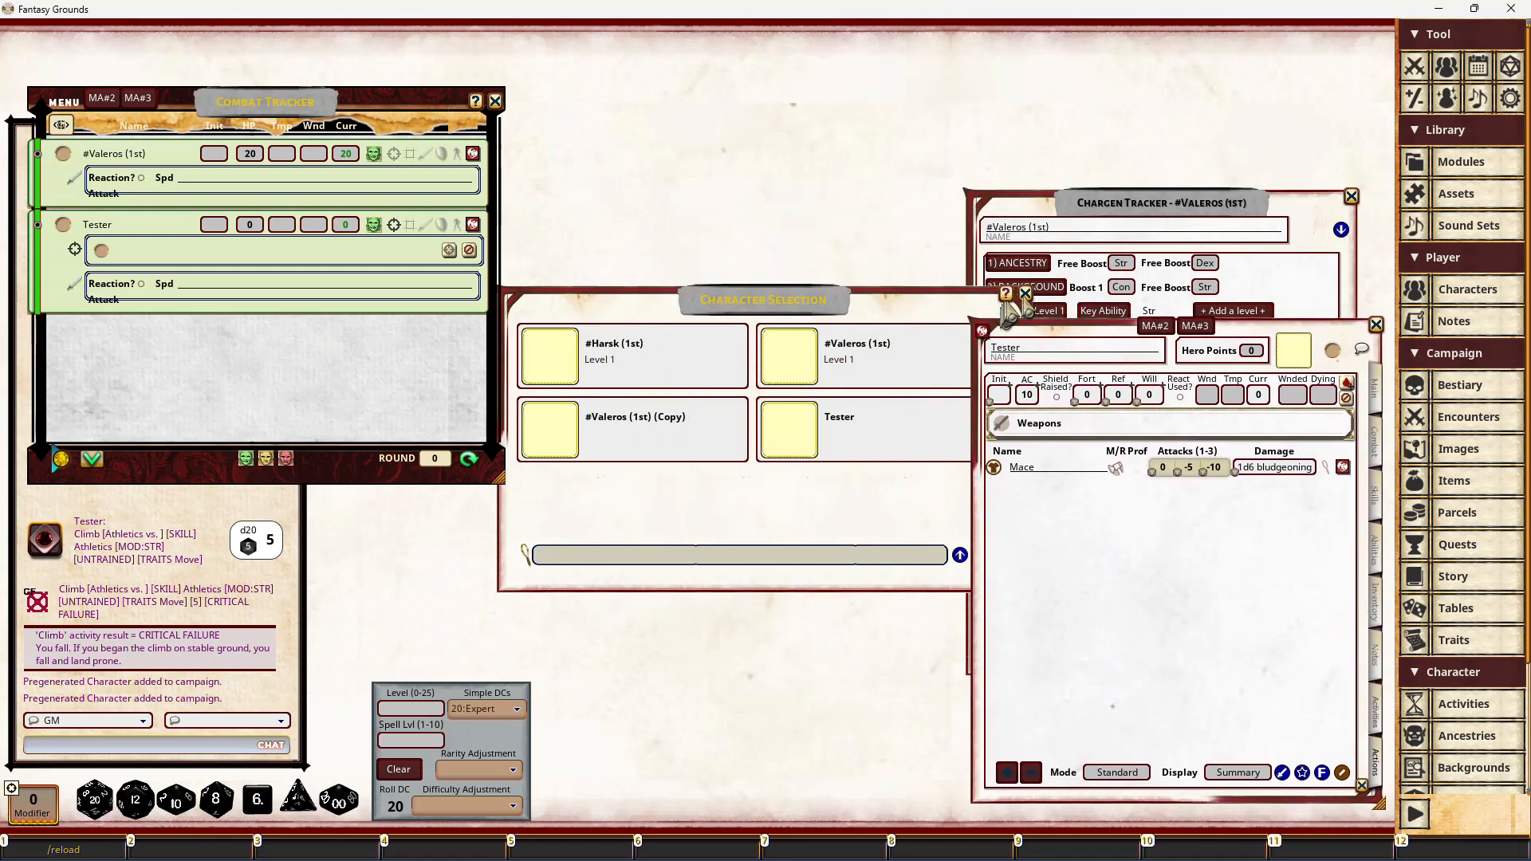
{"action": "left_click", "coordinate": [920, 325]}
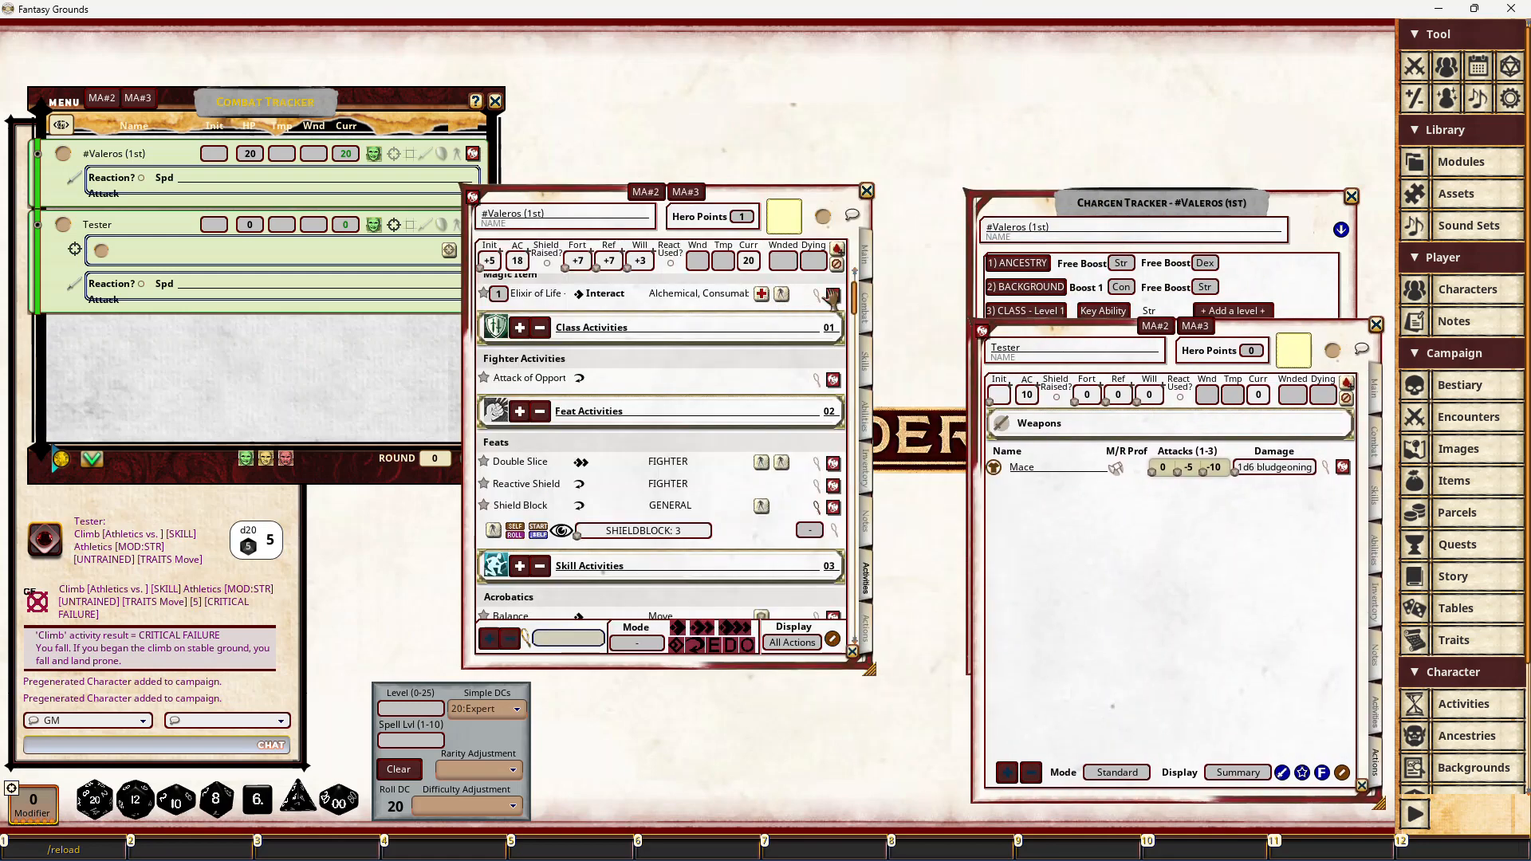
Step: Move the #Valeros (1st) sheet clear of the chat, open its Shield Block activity and read the How to Use instructions
{"action": "left_click_drag", "start_coordinate": [837, 209], "coordinate": [882, 265]}
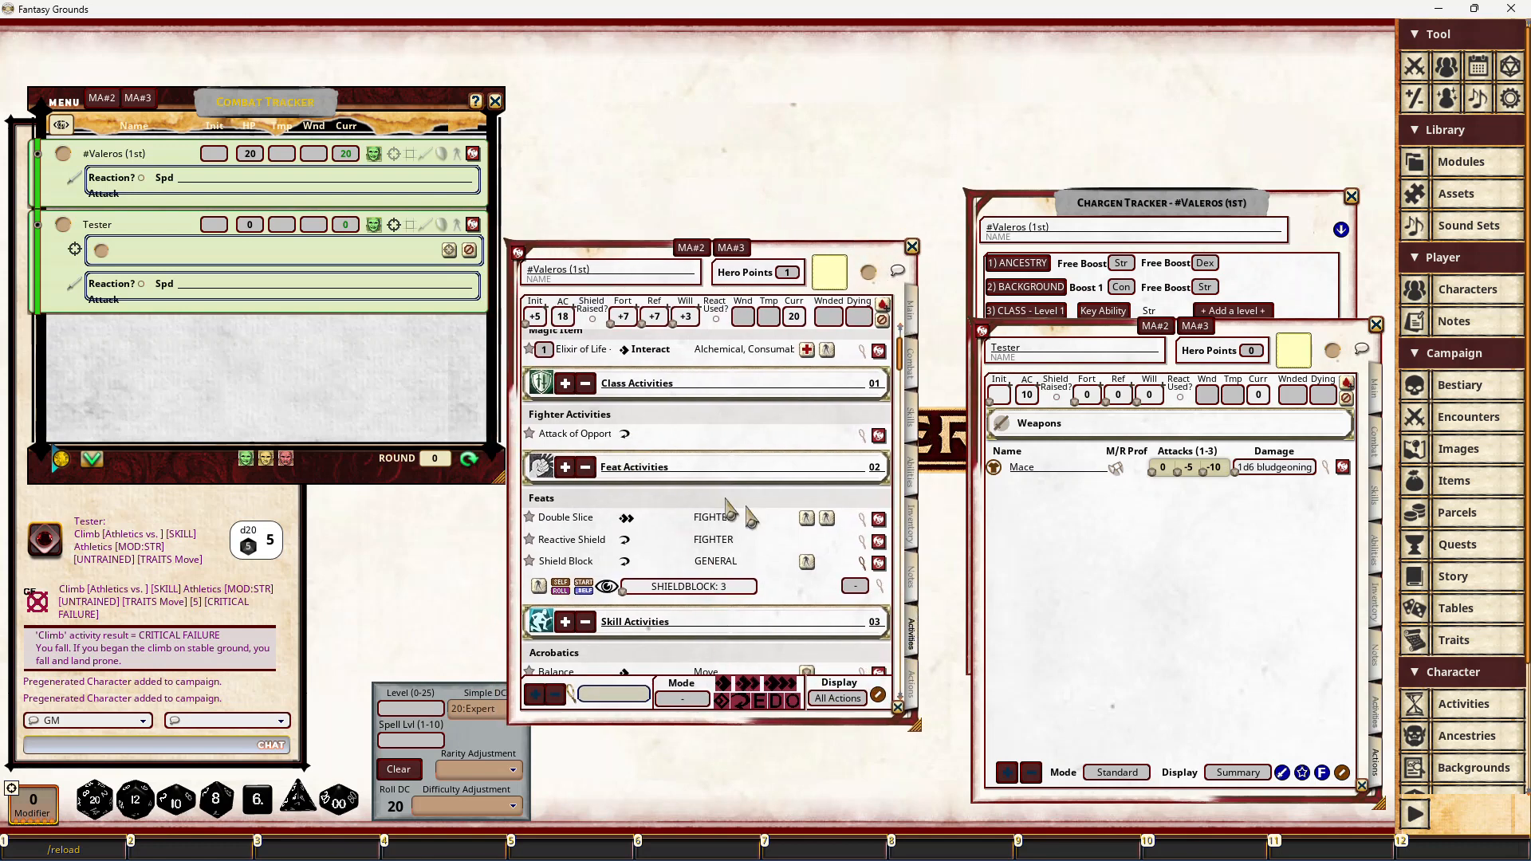
{"action": "left_click", "coordinate": [878, 563]}
{"action": "scroll", "coordinate": [1002, 554], "scroll_direction": "down", "scroll_amount": 5}
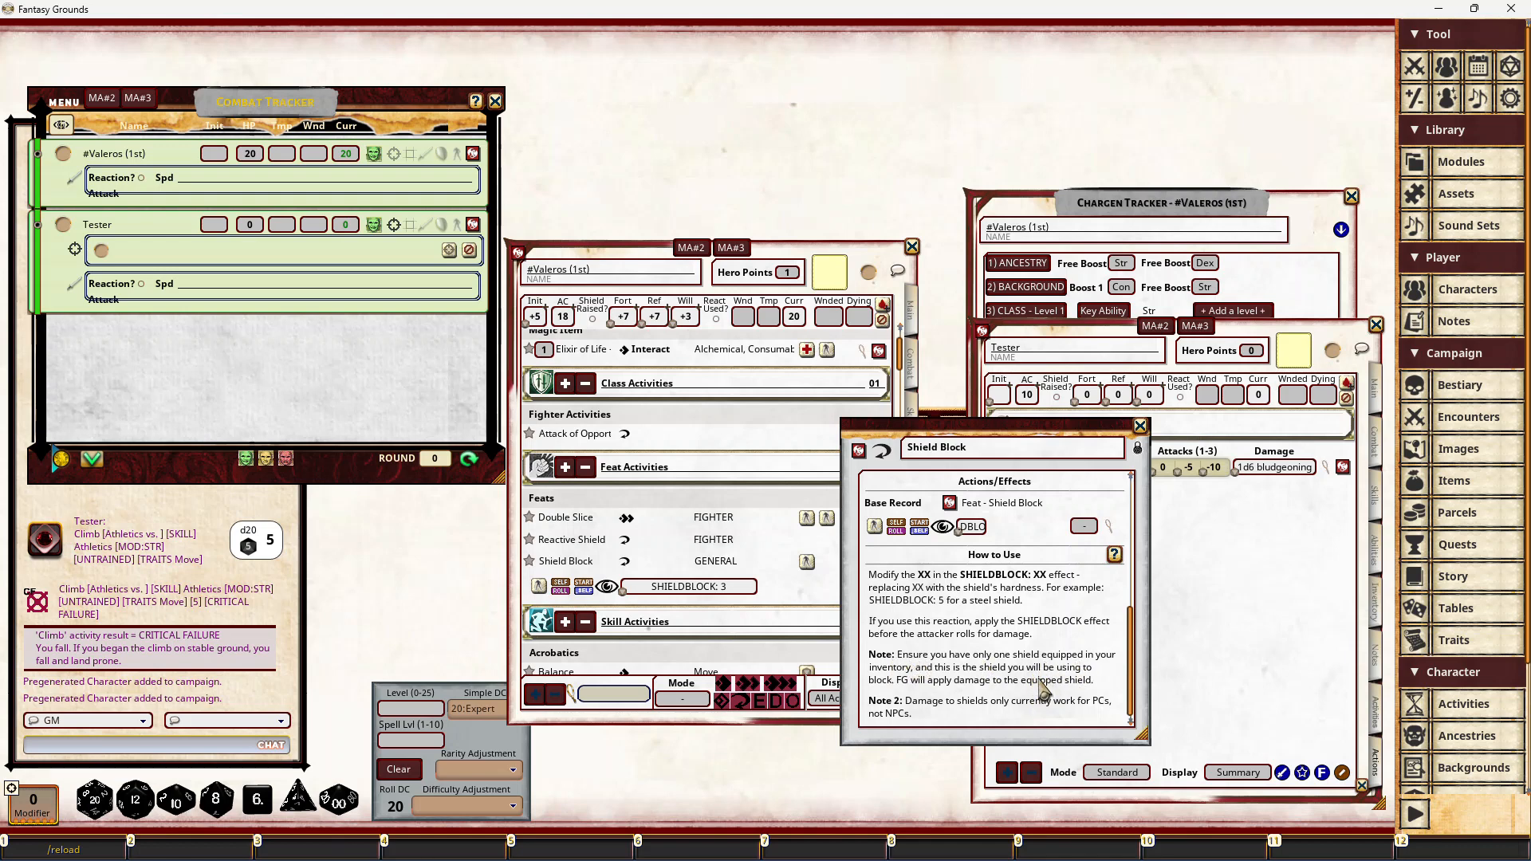
{"action": "scroll", "coordinate": [1018, 635], "scroll_direction": "up", "scroll_amount": 2}
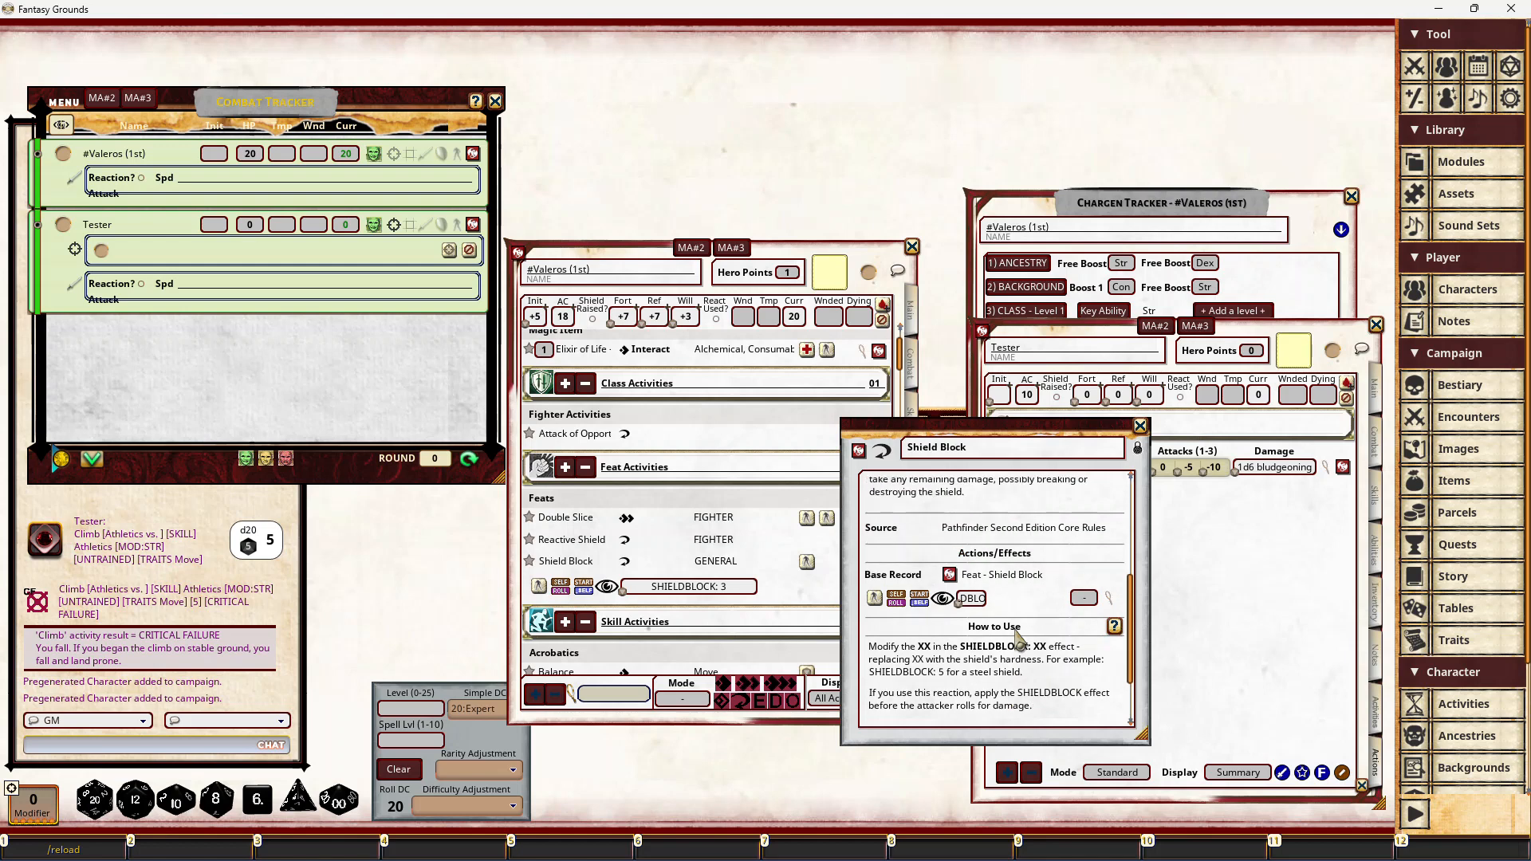
{"action": "scroll", "coordinate": [1017, 634], "scroll_direction": "down", "scroll_amount": 2}
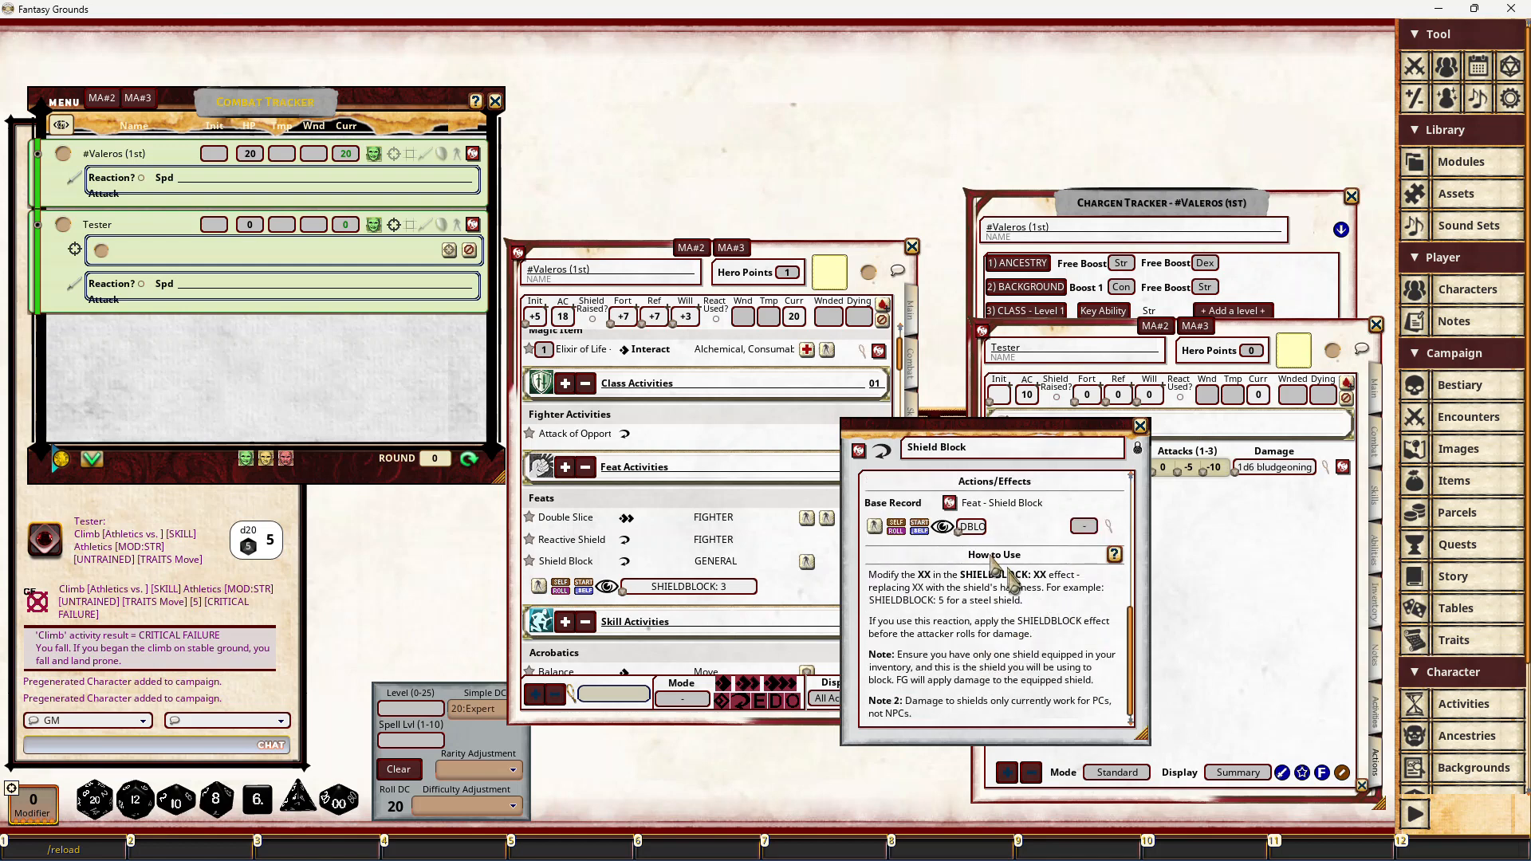
Step: Apply the SHIELDBLOCK: 3 effect to #Valeros (1st) and roll Tester's Mace damage against that character
{"action": "left_click", "coordinate": [877, 532]}
{"action": "double_click", "coordinate": [216, 210]}
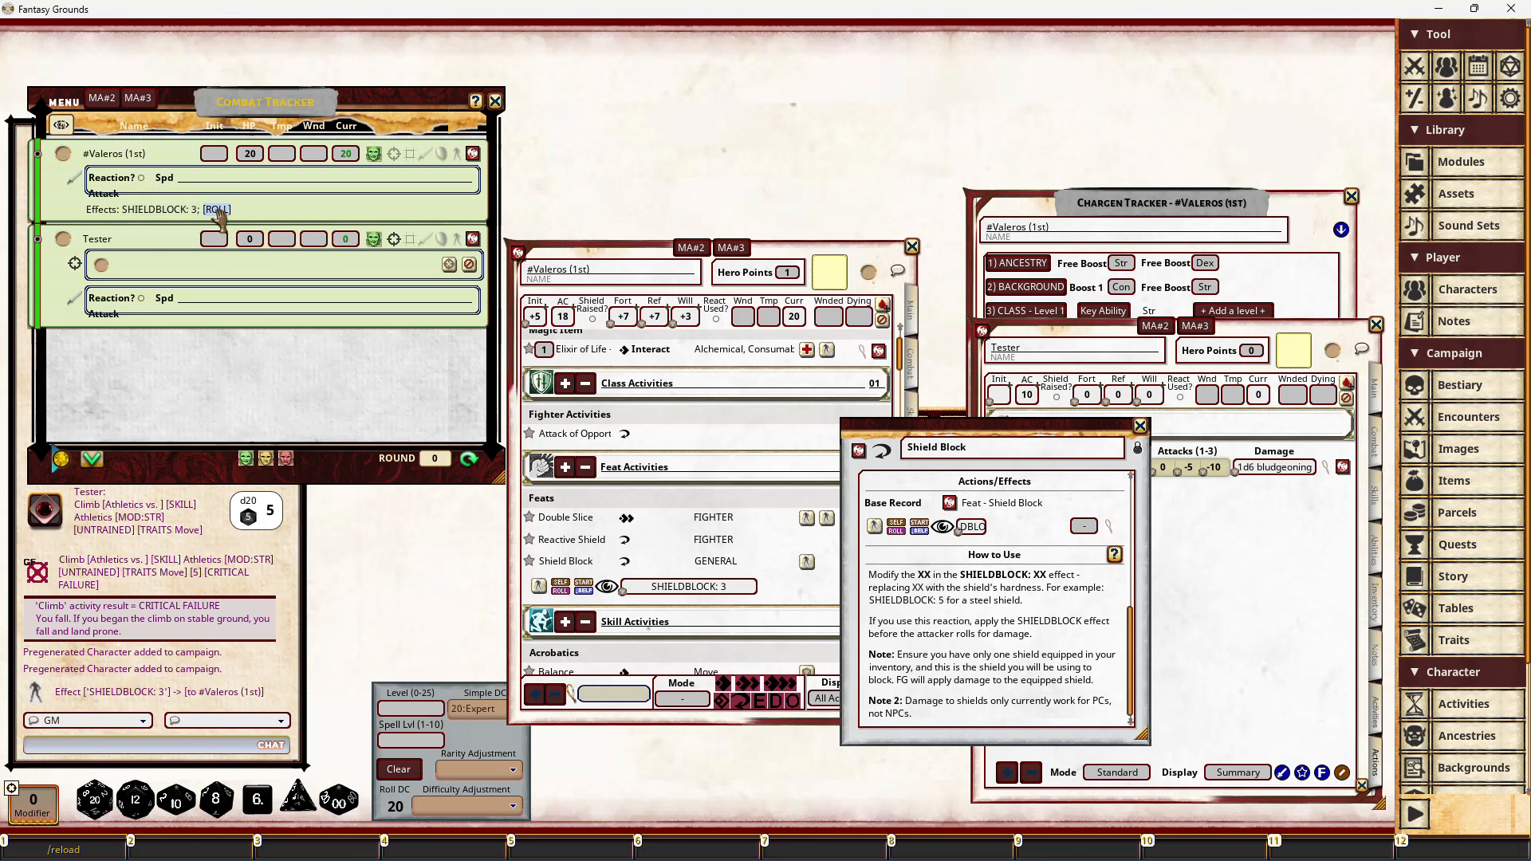
{"action": "left_click", "coordinate": [1220, 578]}
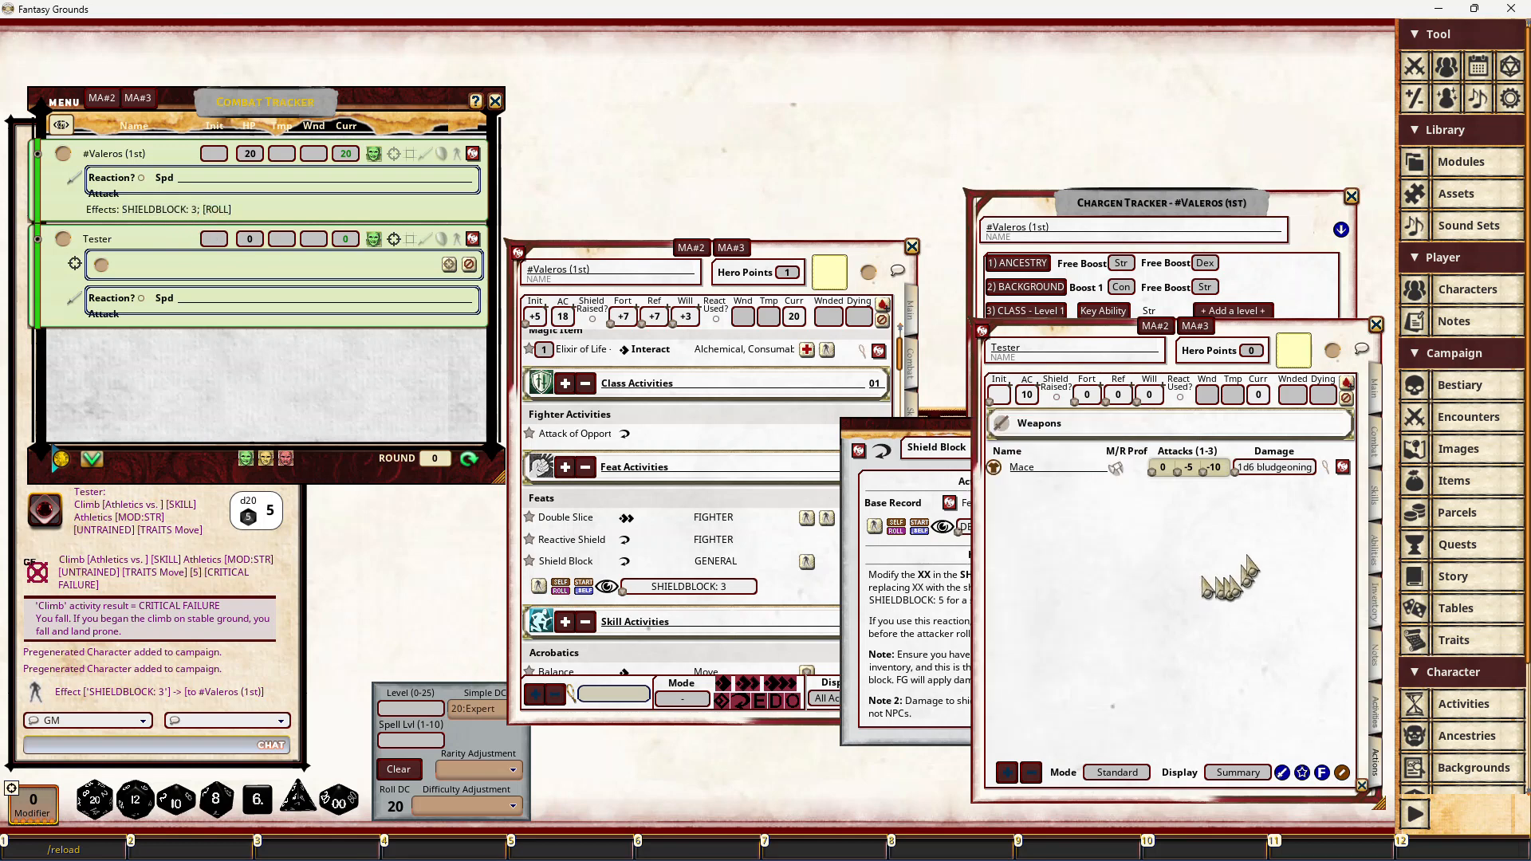
{"action": "double_click", "coordinate": [1276, 468]}
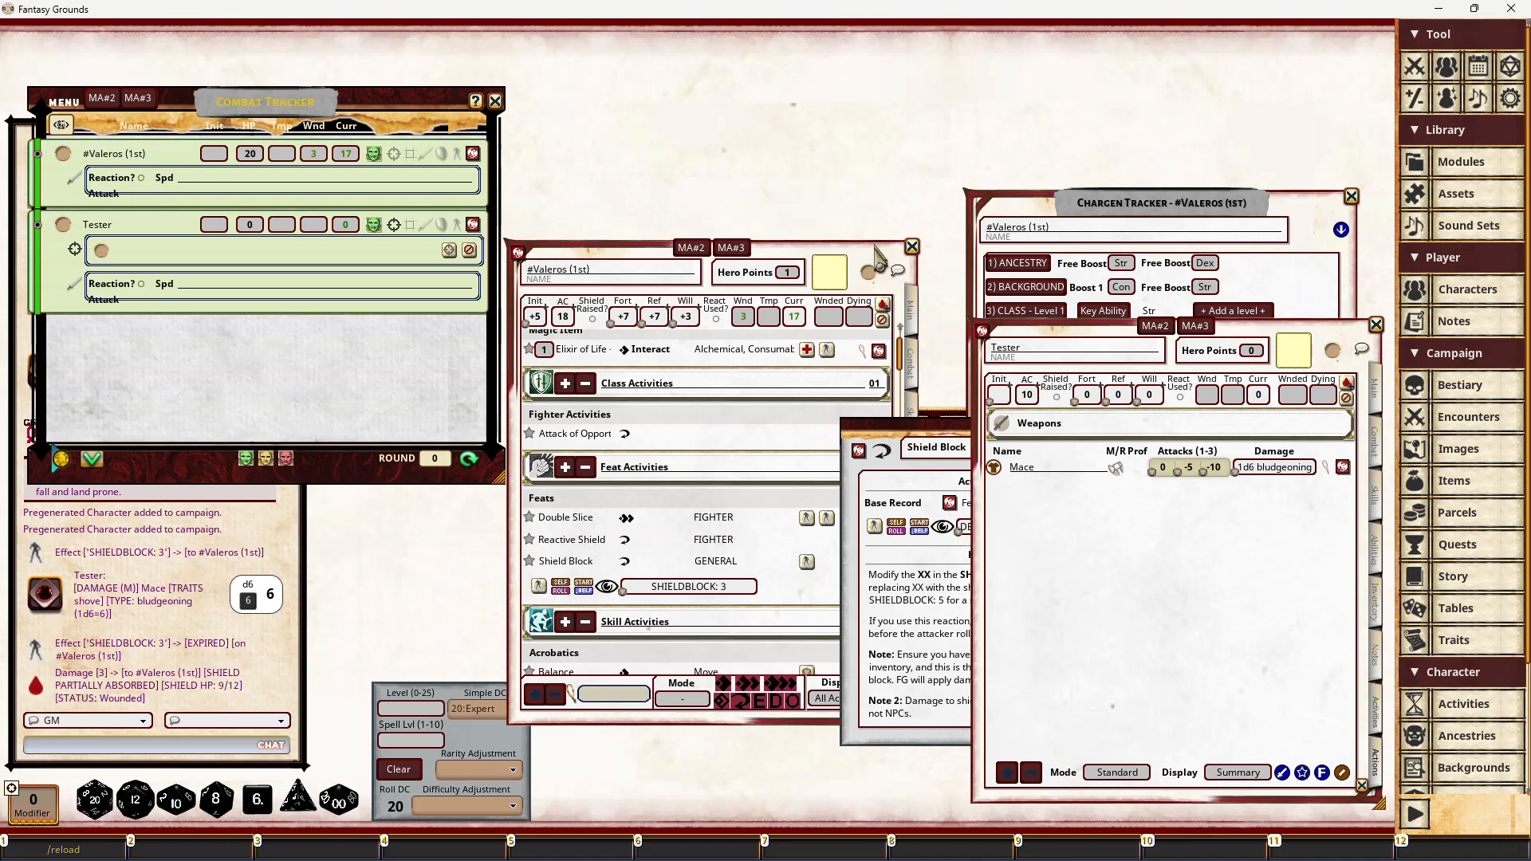
Step: Check the HP Damage of the Wooden Shield in #Valeros (1st)'s inventory and close the item record
{"action": "left_click", "coordinate": [910, 523]}
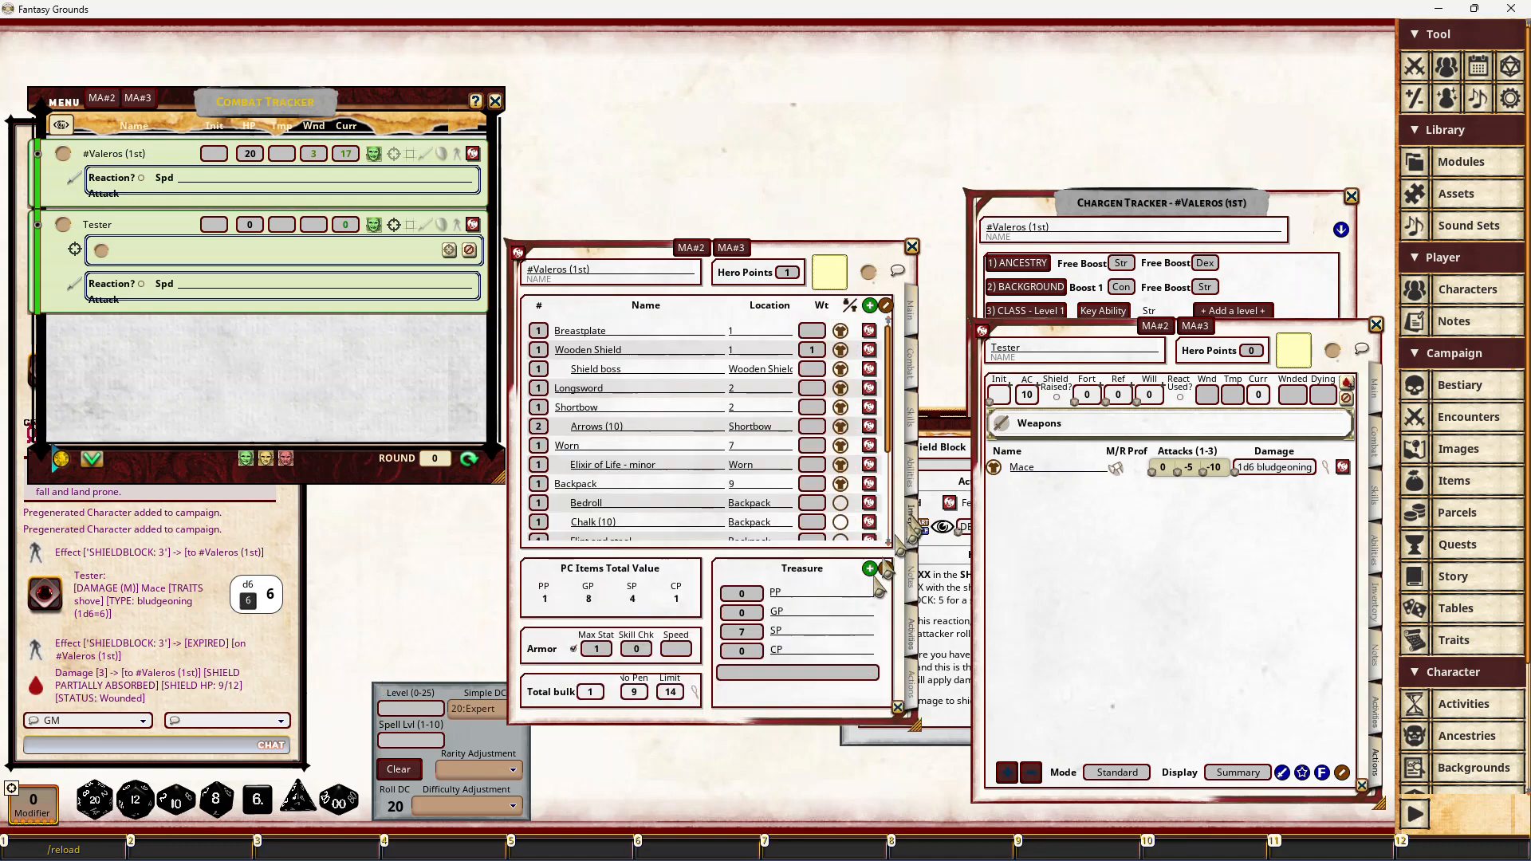
{"action": "left_click", "coordinate": [869, 351]}
{"action": "scroll", "coordinate": [858, 458], "scroll_direction": "down", "scroll_amount": 2}
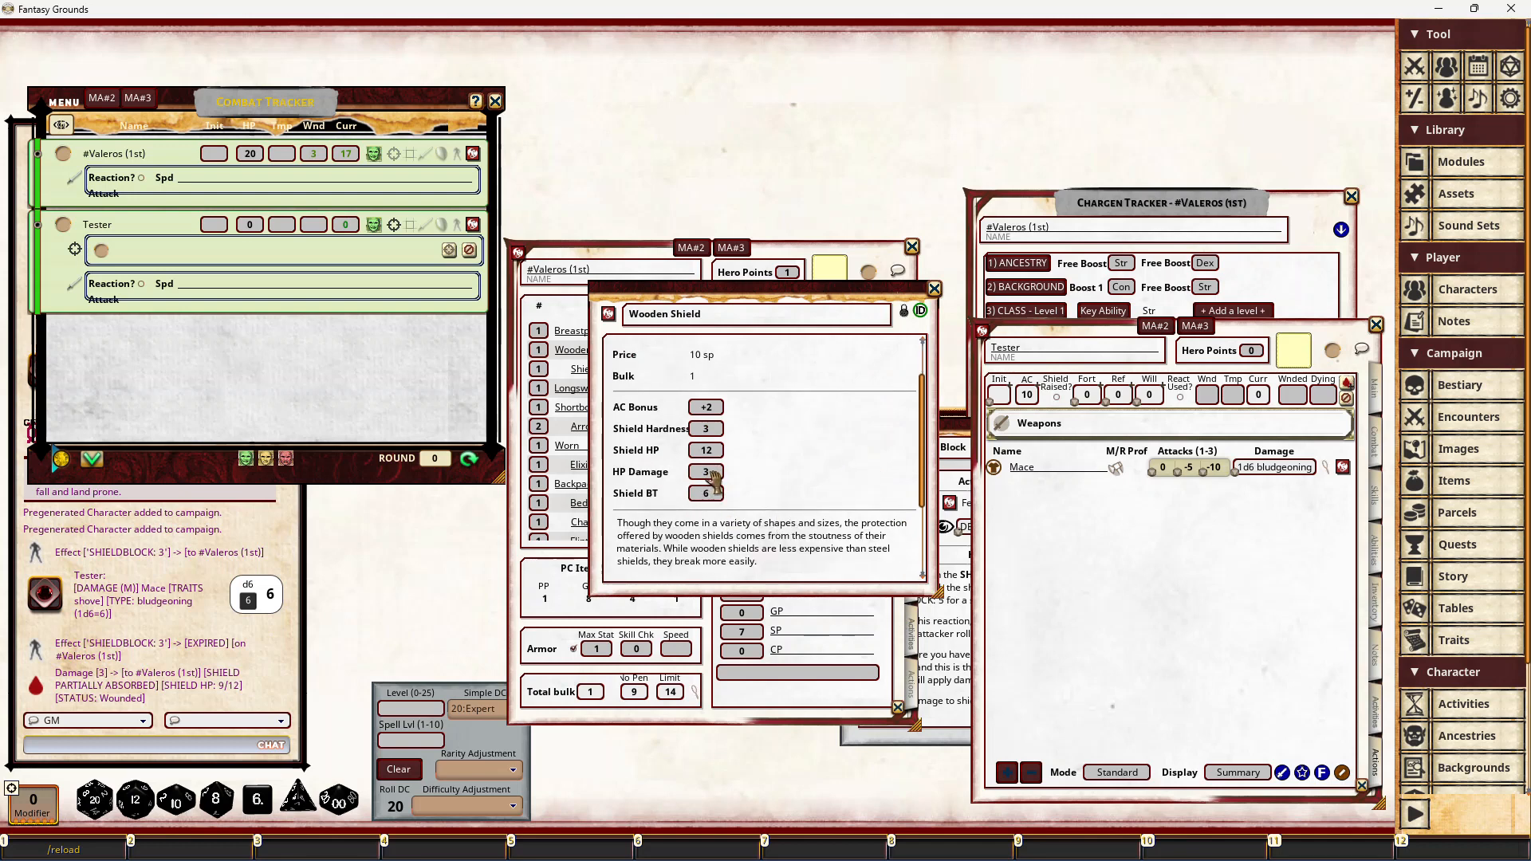
{"action": "left_click", "coordinate": [933, 288]}
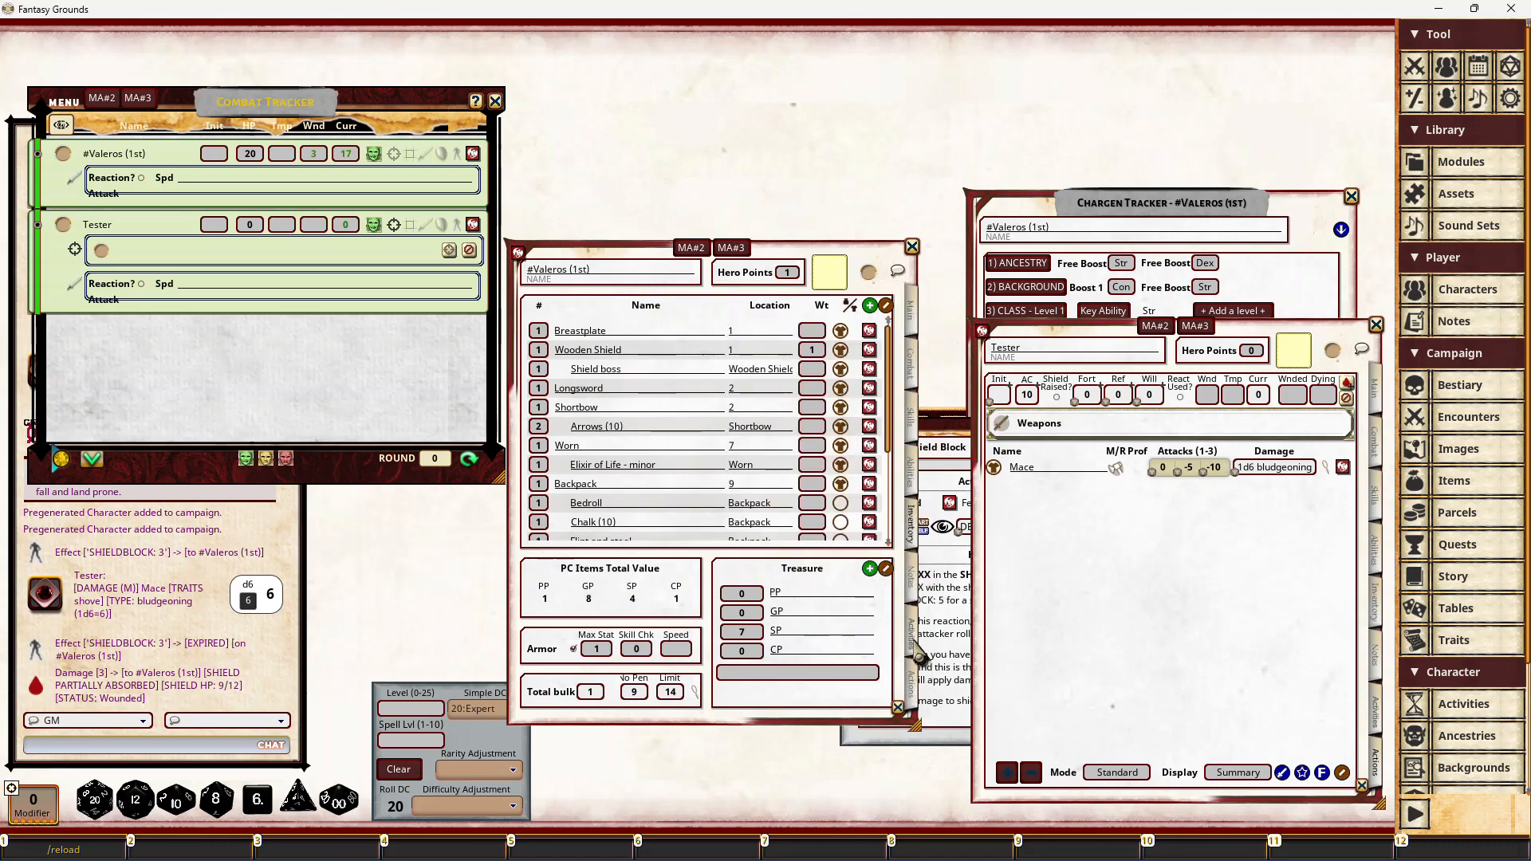
Step: Mark #Valeros (1st)'s reaction as used, apply the Shield Block effect from the activities list and roll Tester's Mace damage again
{"action": "left_click", "coordinate": [909, 634]}
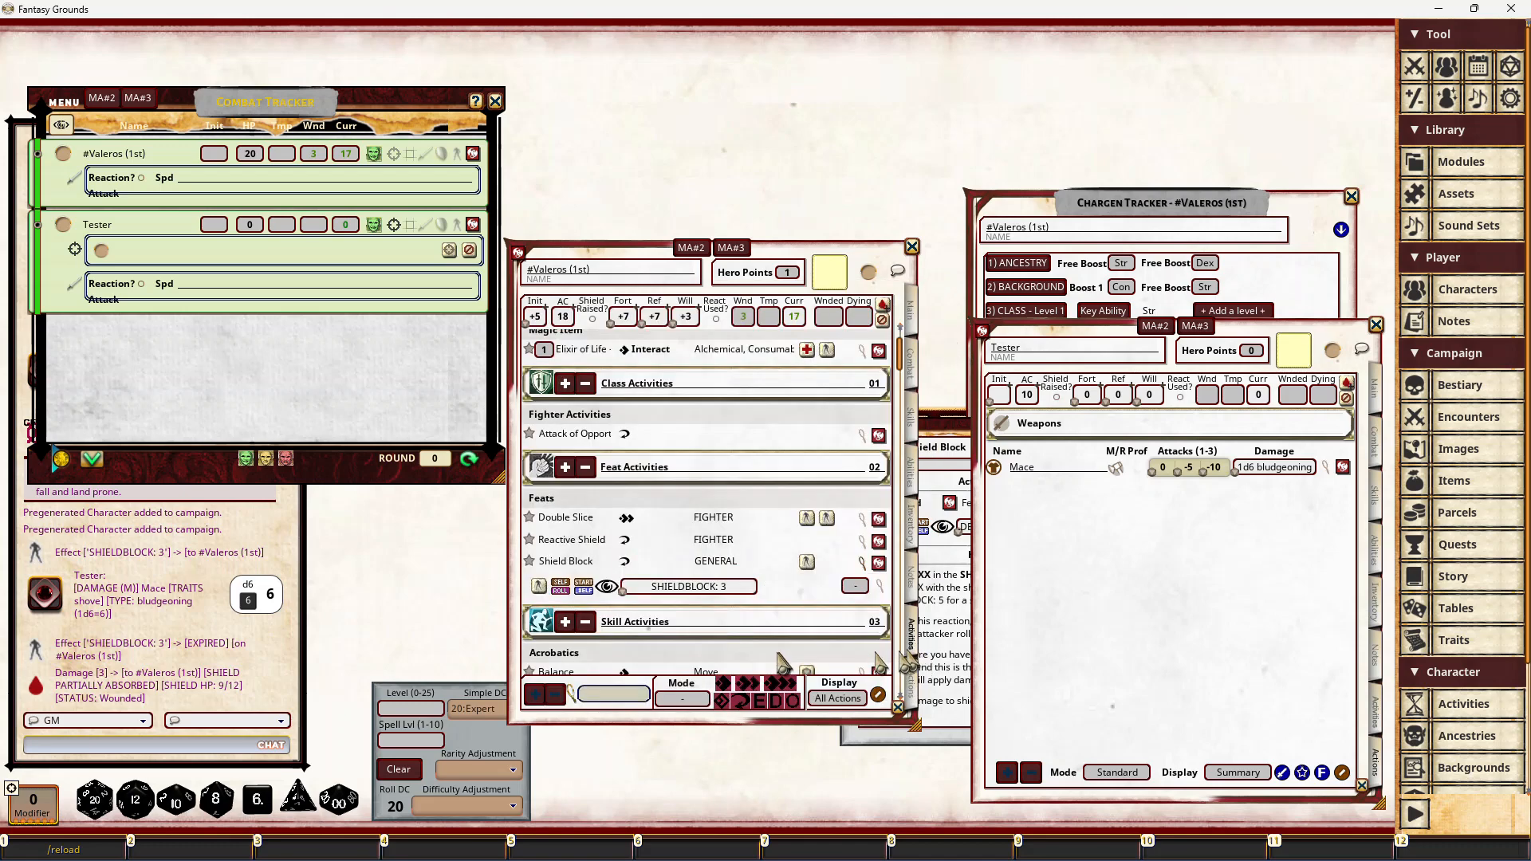
{"action": "left_click", "coordinate": [716, 318]}
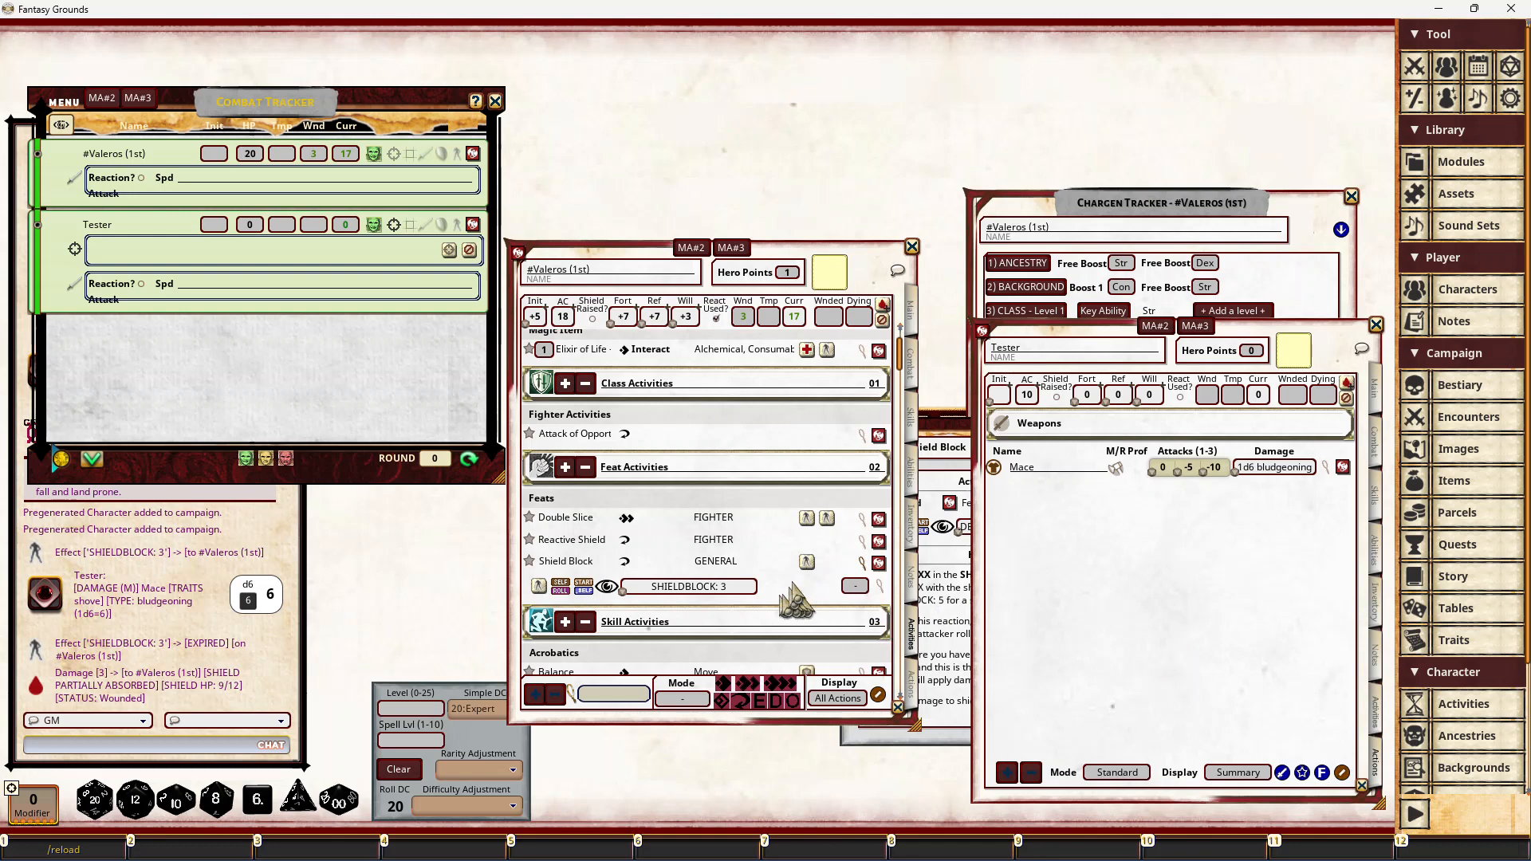
{"action": "left_click", "coordinate": [806, 564]}
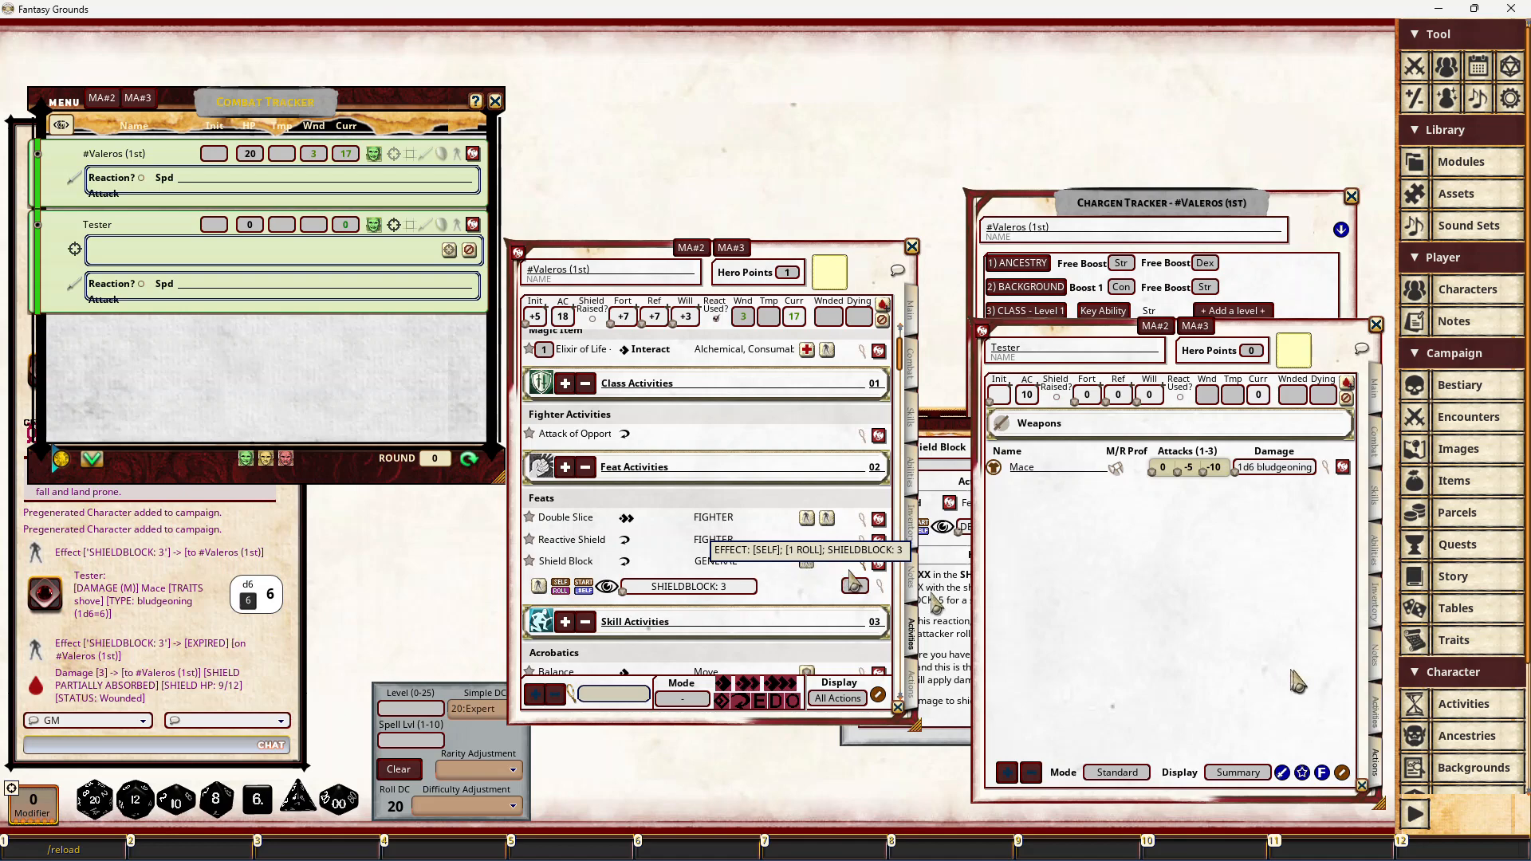
{"action": "double_click", "coordinate": [1285, 474]}
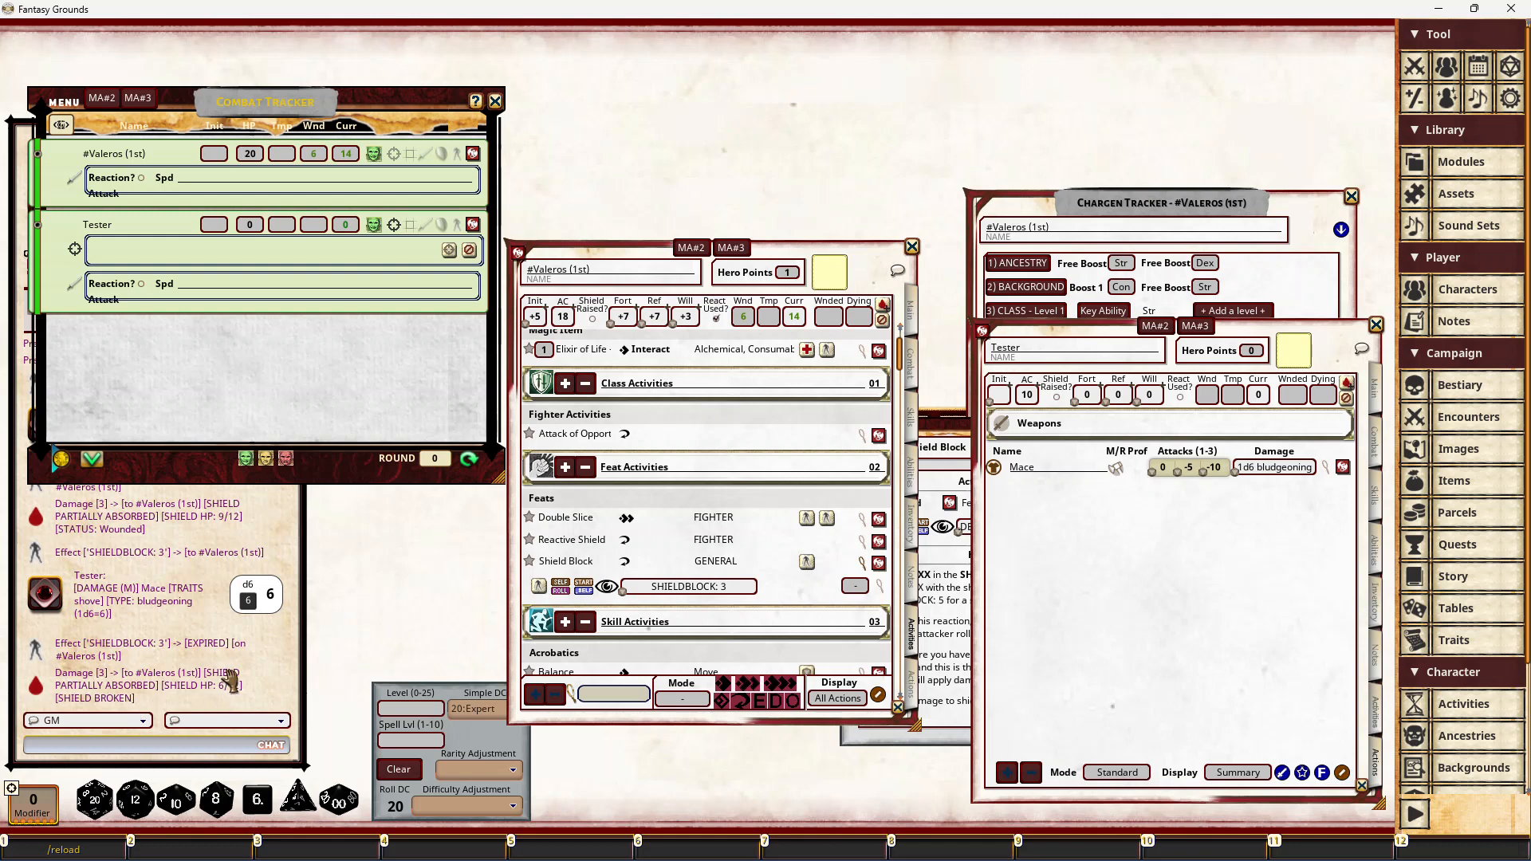
Step: Try to raise #Valeros (1st)'s shield and examine the Wooden Shield's carried state and HP Damage in the inventory
{"action": "left_click", "coordinate": [591, 323]}
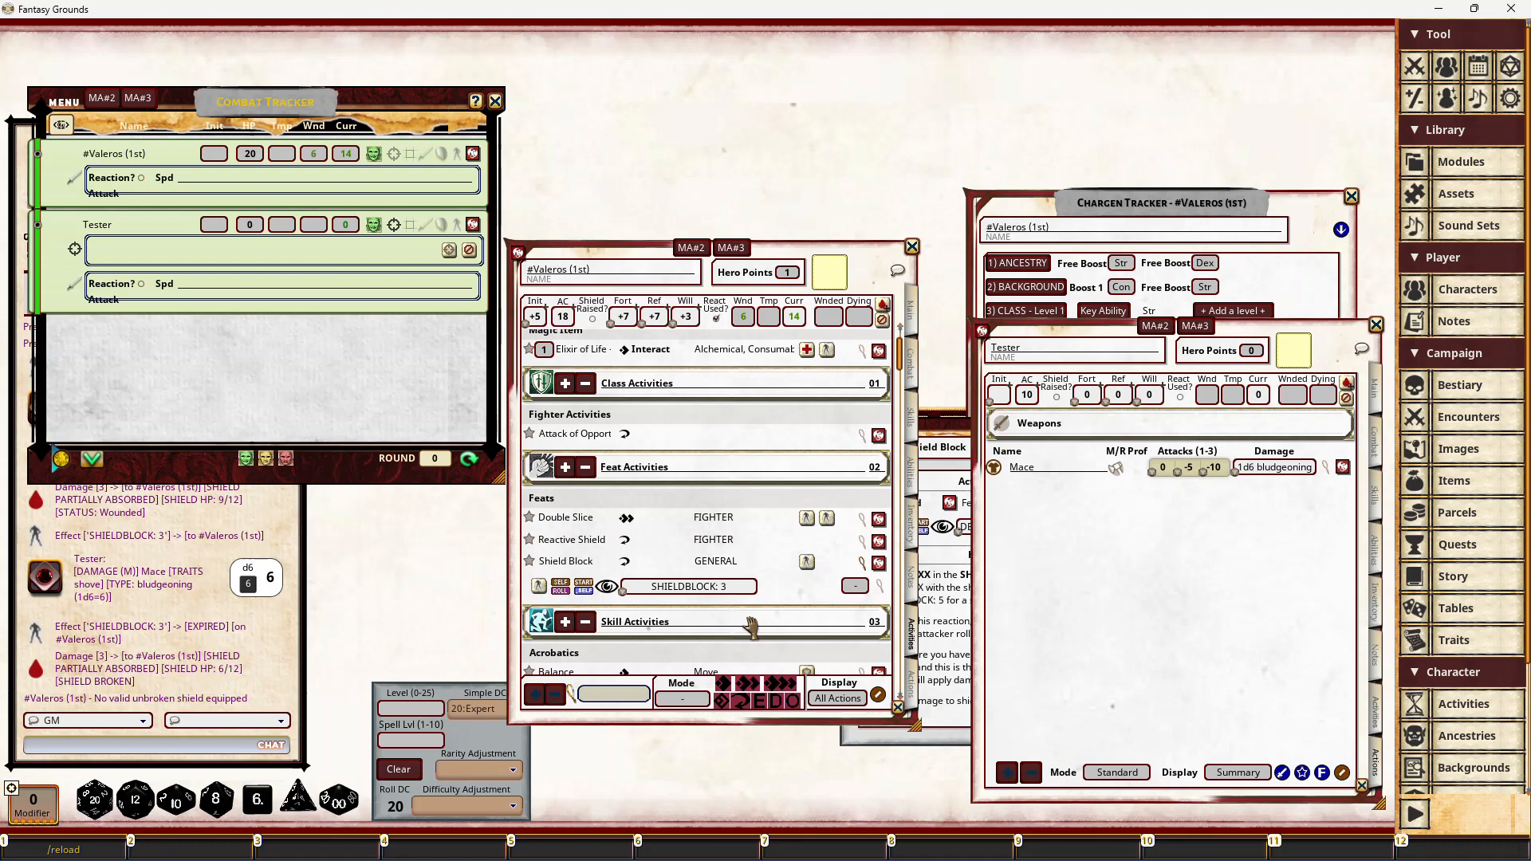
{"action": "left_click", "coordinate": [911, 525]}
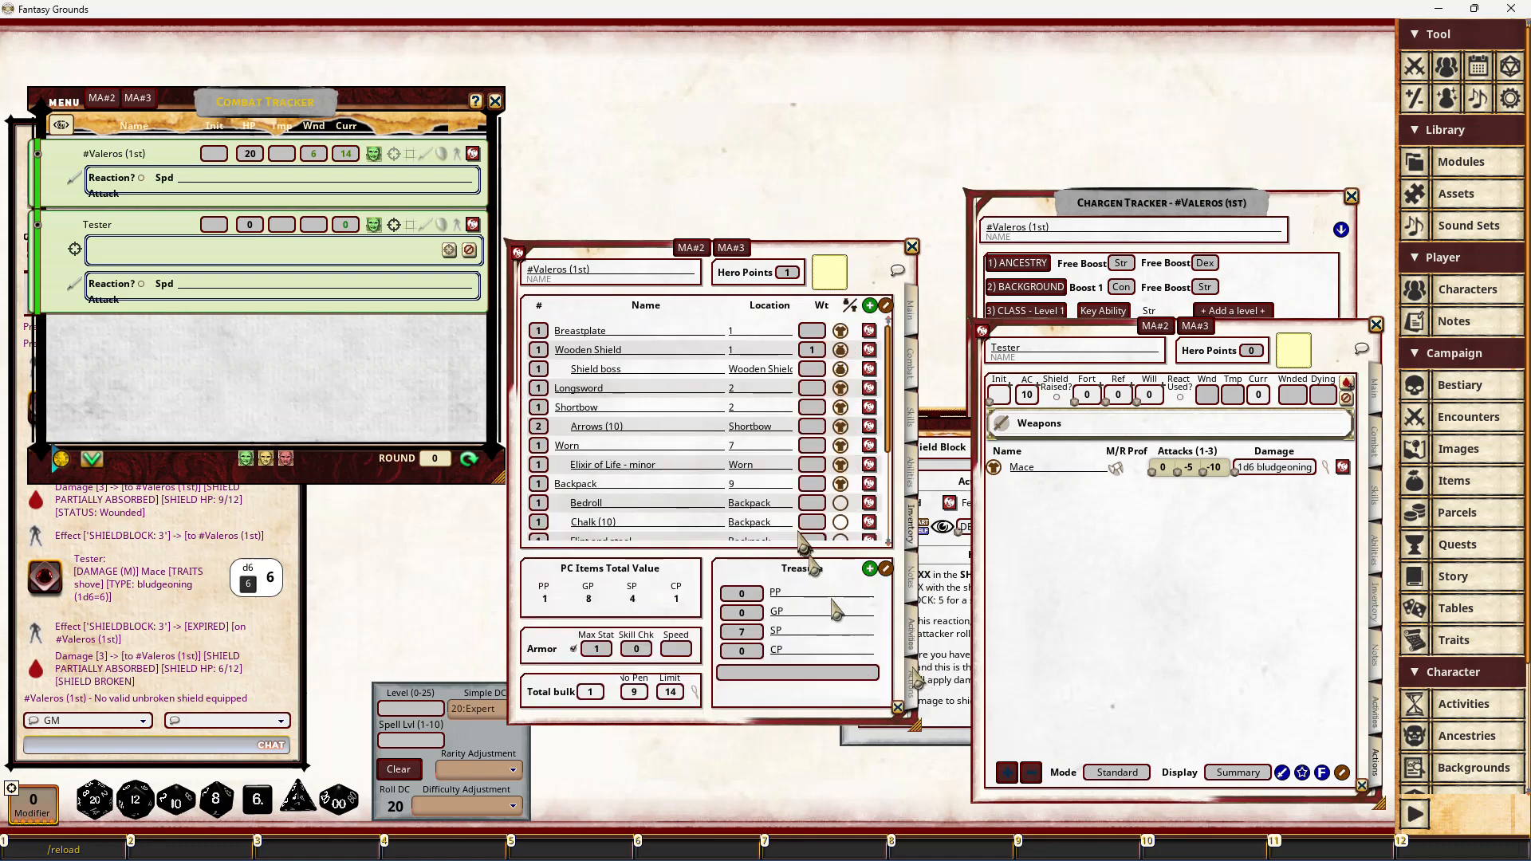
{"action": "left_click", "coordinate": [841, 368]}
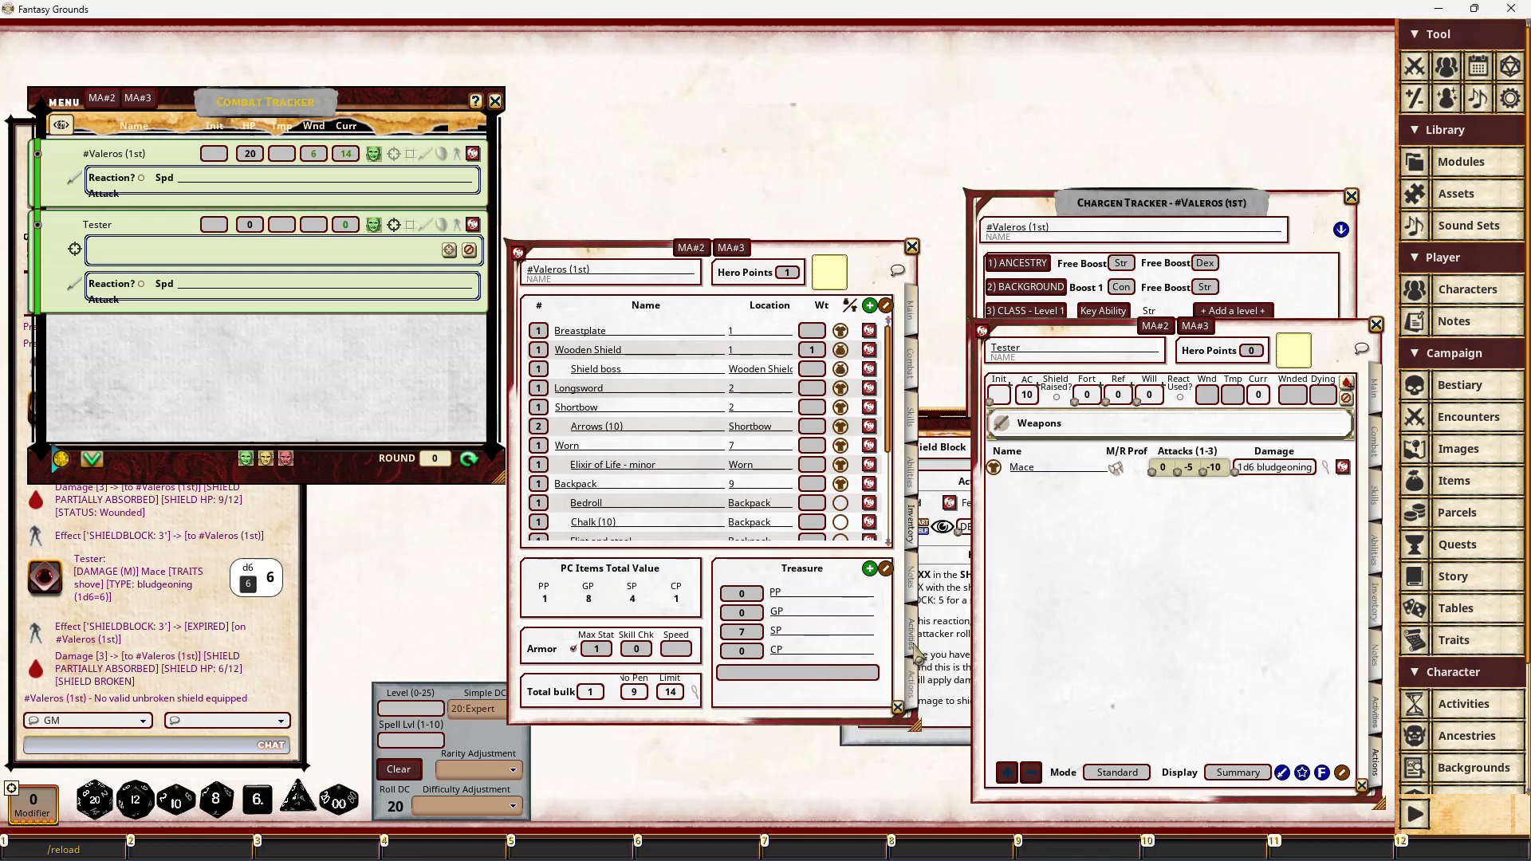
{"action": "left_click", "coordinate": [868, 350]}
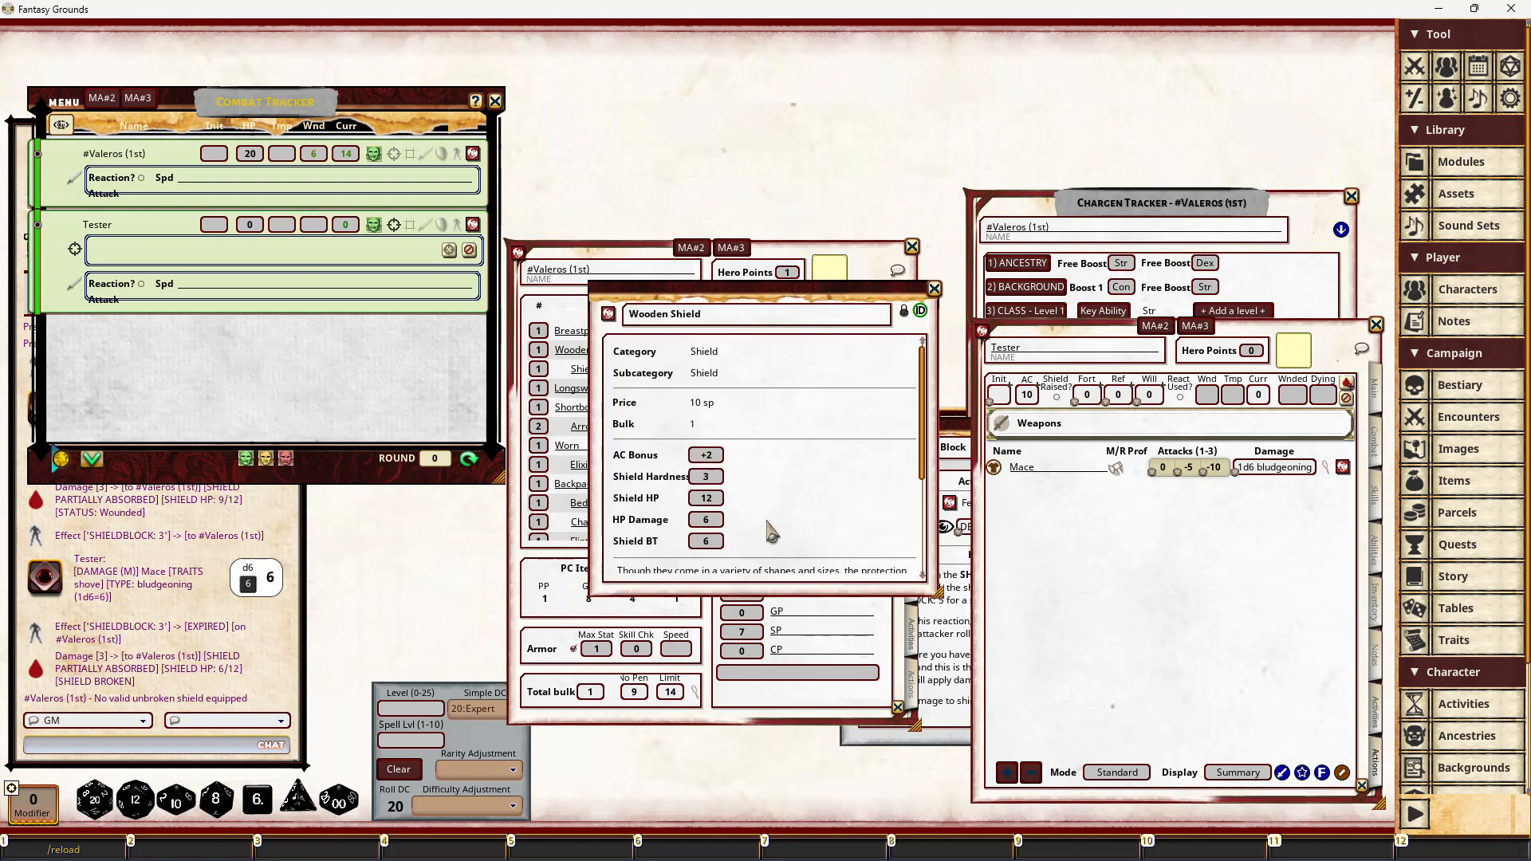
{"action": "left_click", "coordinate": [934, 288]}
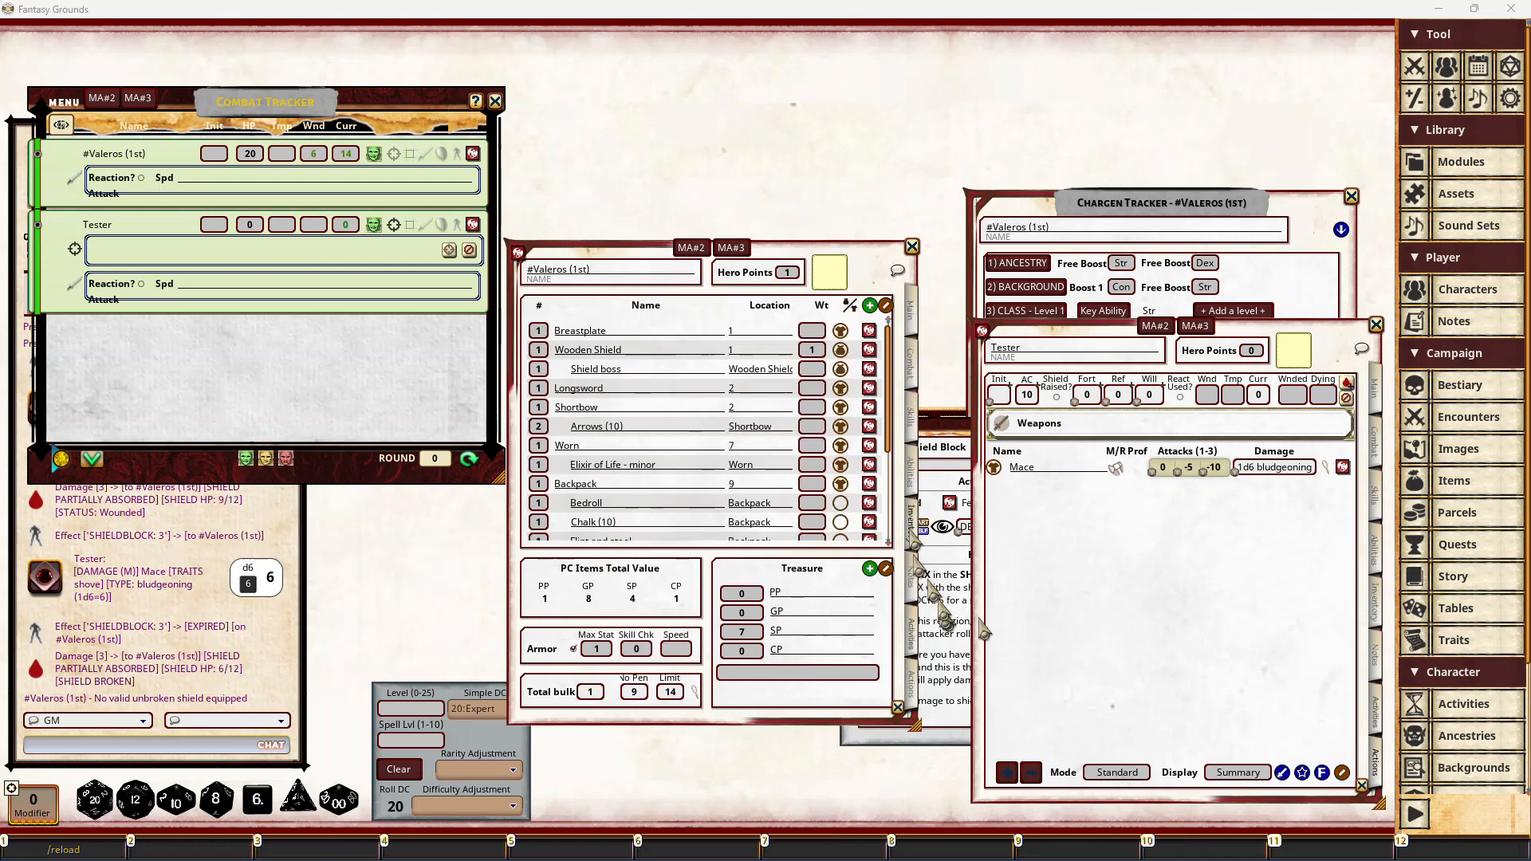
Step: Close the Tester sheet, Chargen Tracker and Shield Block record, and move the #Valeros (1st) sheet into the freed space
{"action": "left_click", "coordinate": [1376, 324]}
{"action": "left_click", "coordinate": [1351, 197]}
{"action": "left_click", "coordinate": [1140, 426]}
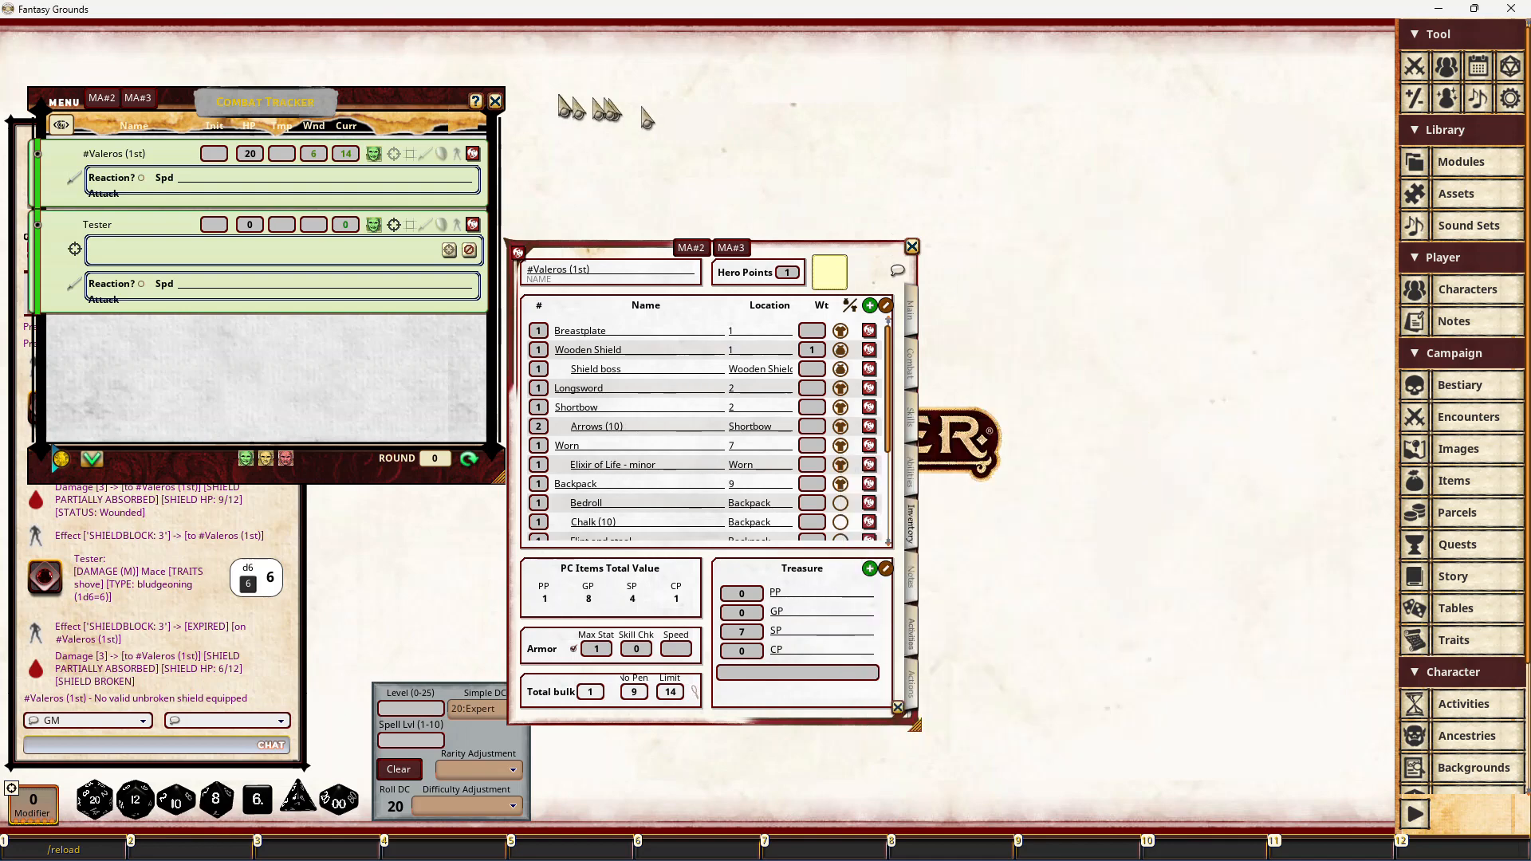
{"action": "left_click_drag", "start_coordinate": [822, 261], "coordinate": [1048, 205]}
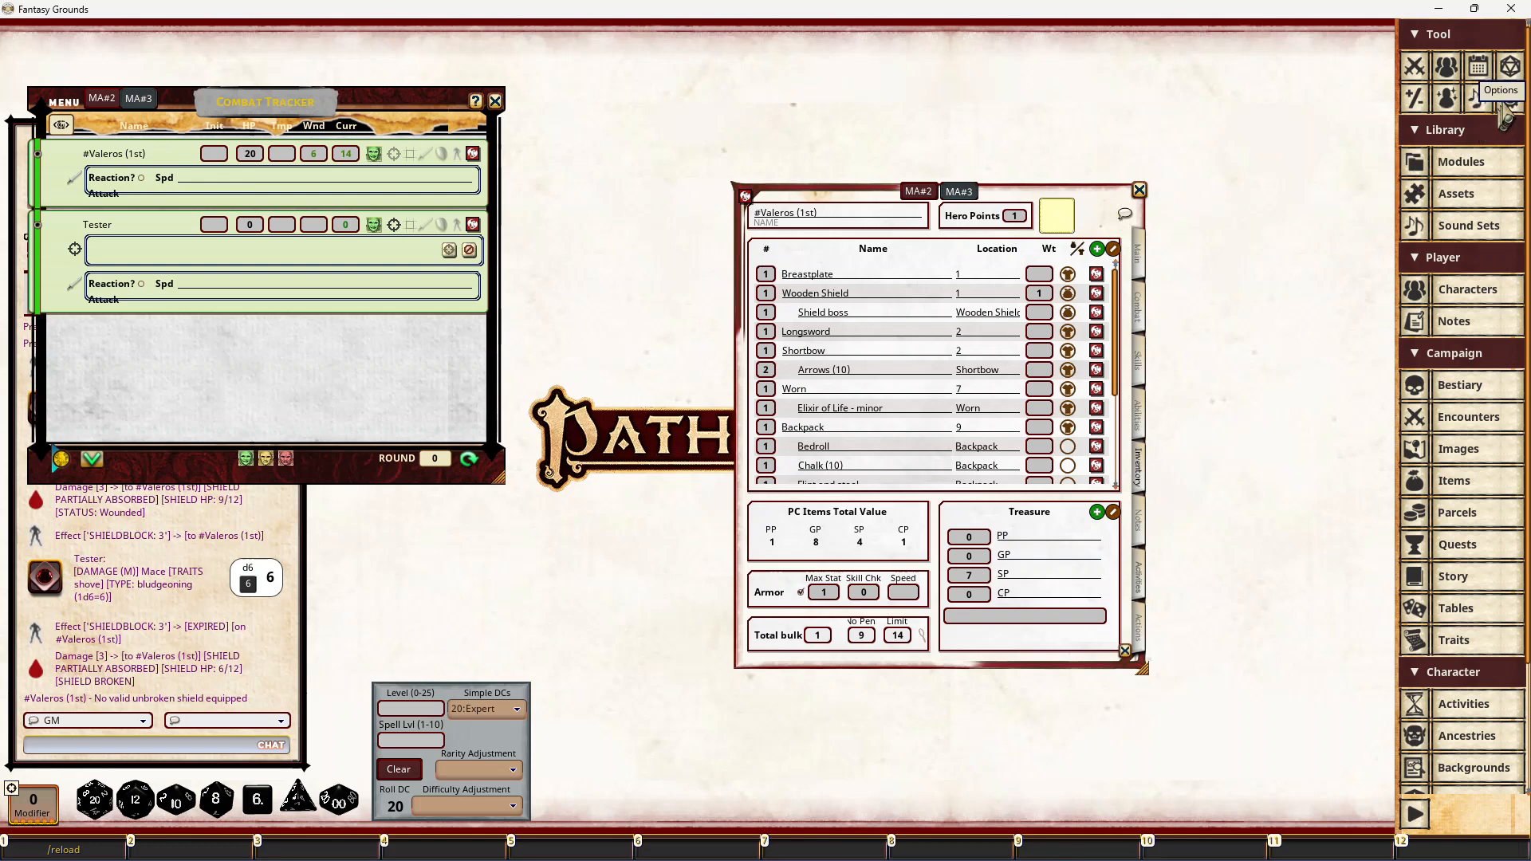
Step: Open the Modifiers window, move it beside the #Valeros (1st) sheet and switch between the Multi Atk #2 and Multi Atk #3+ modifiers
{"action": "left_click", "coordinate": [1415, 97]}
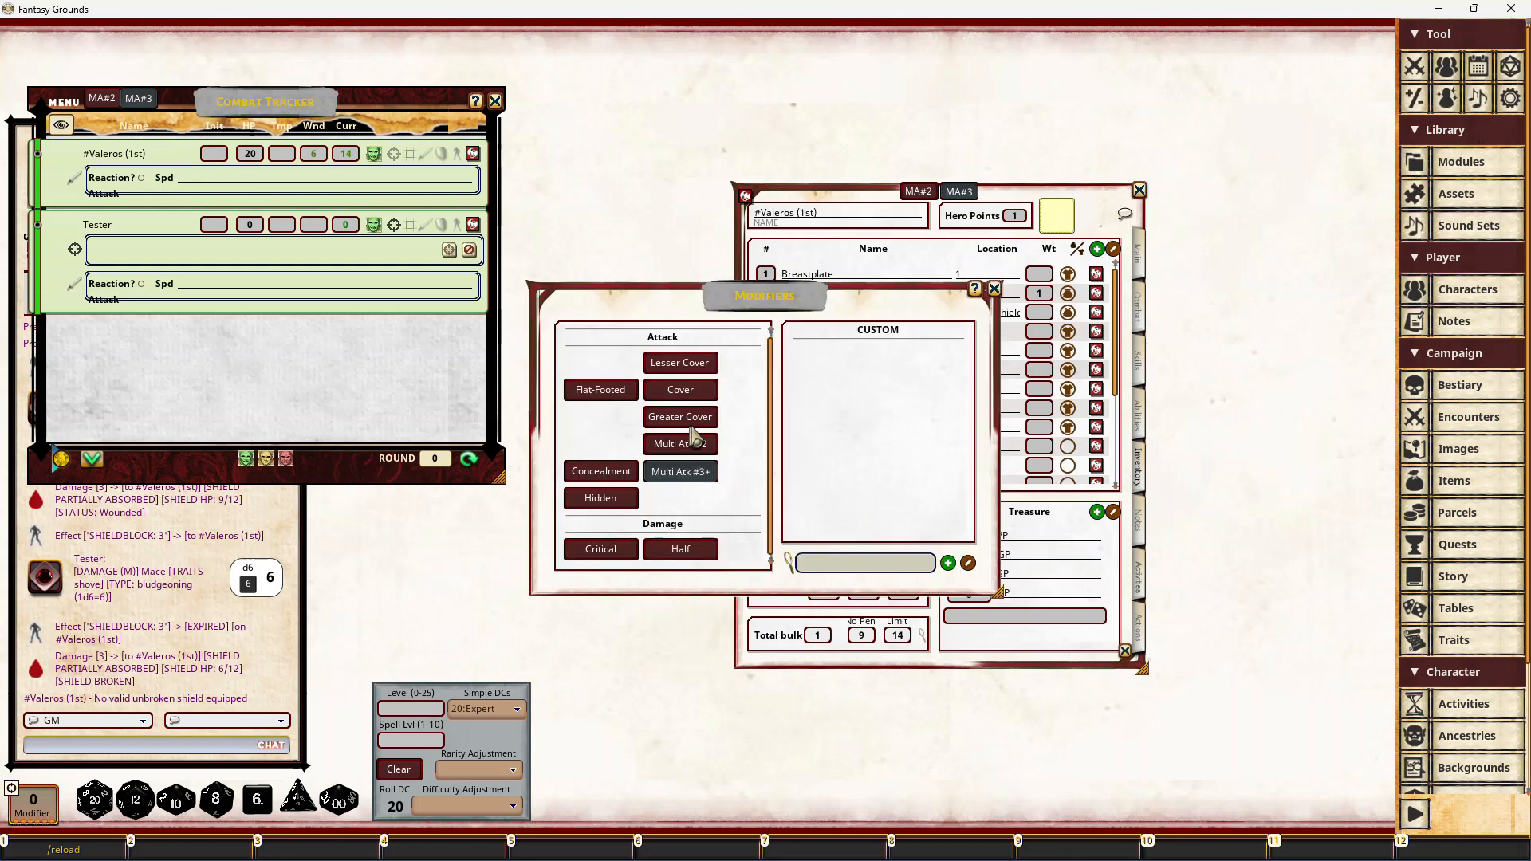
{"action": "left_click_drag", "start_coordinate": [797, 335], "coordinate": [1180, 552]}
{"action": "left_click", "coordinate": [1037, 663]}
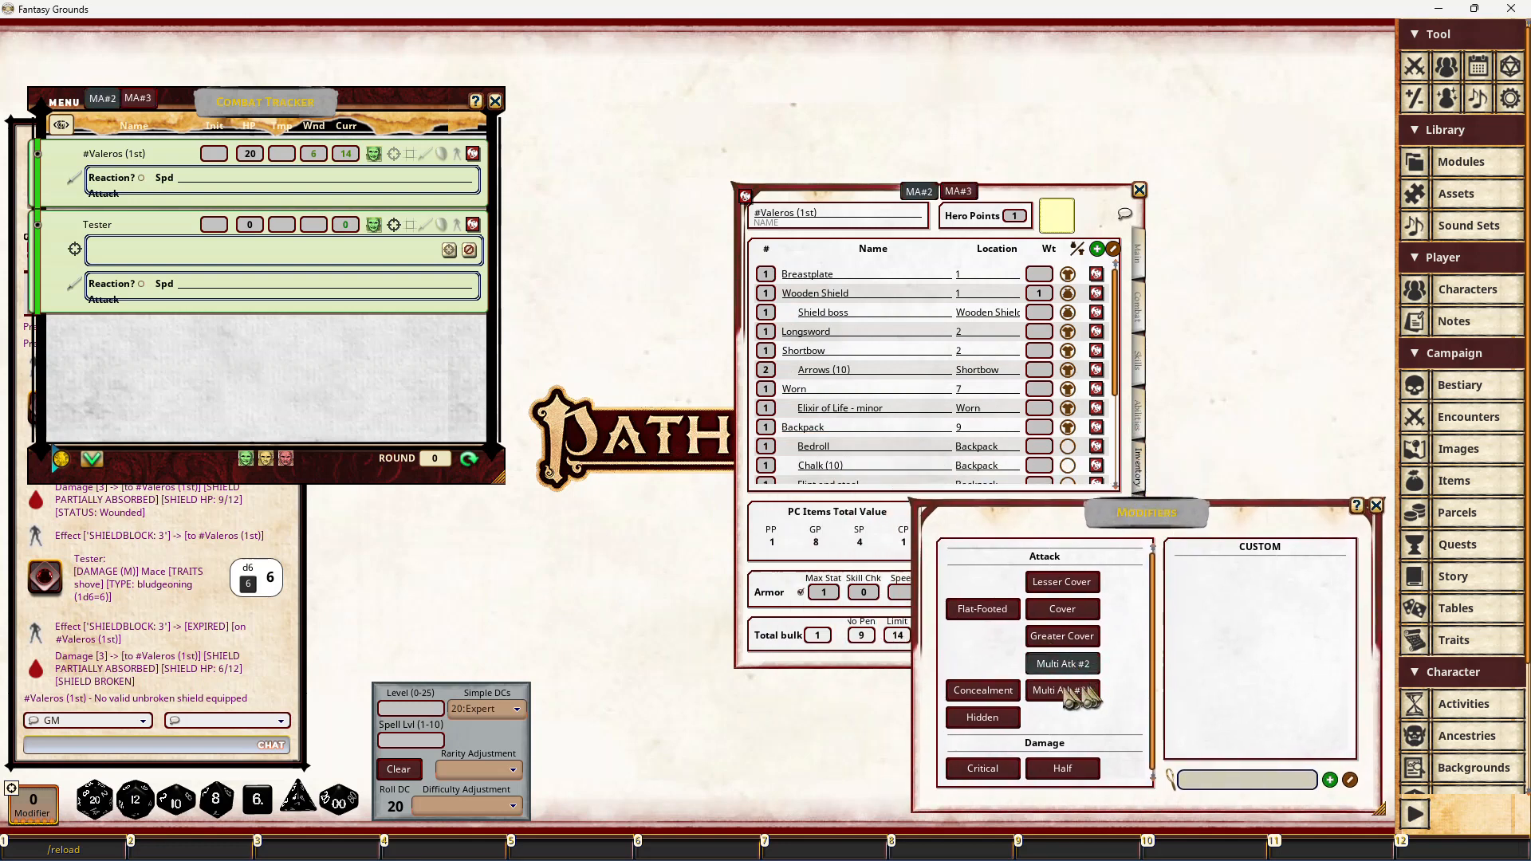
{"action": "left_click", "coordinate": [1065, 692]}
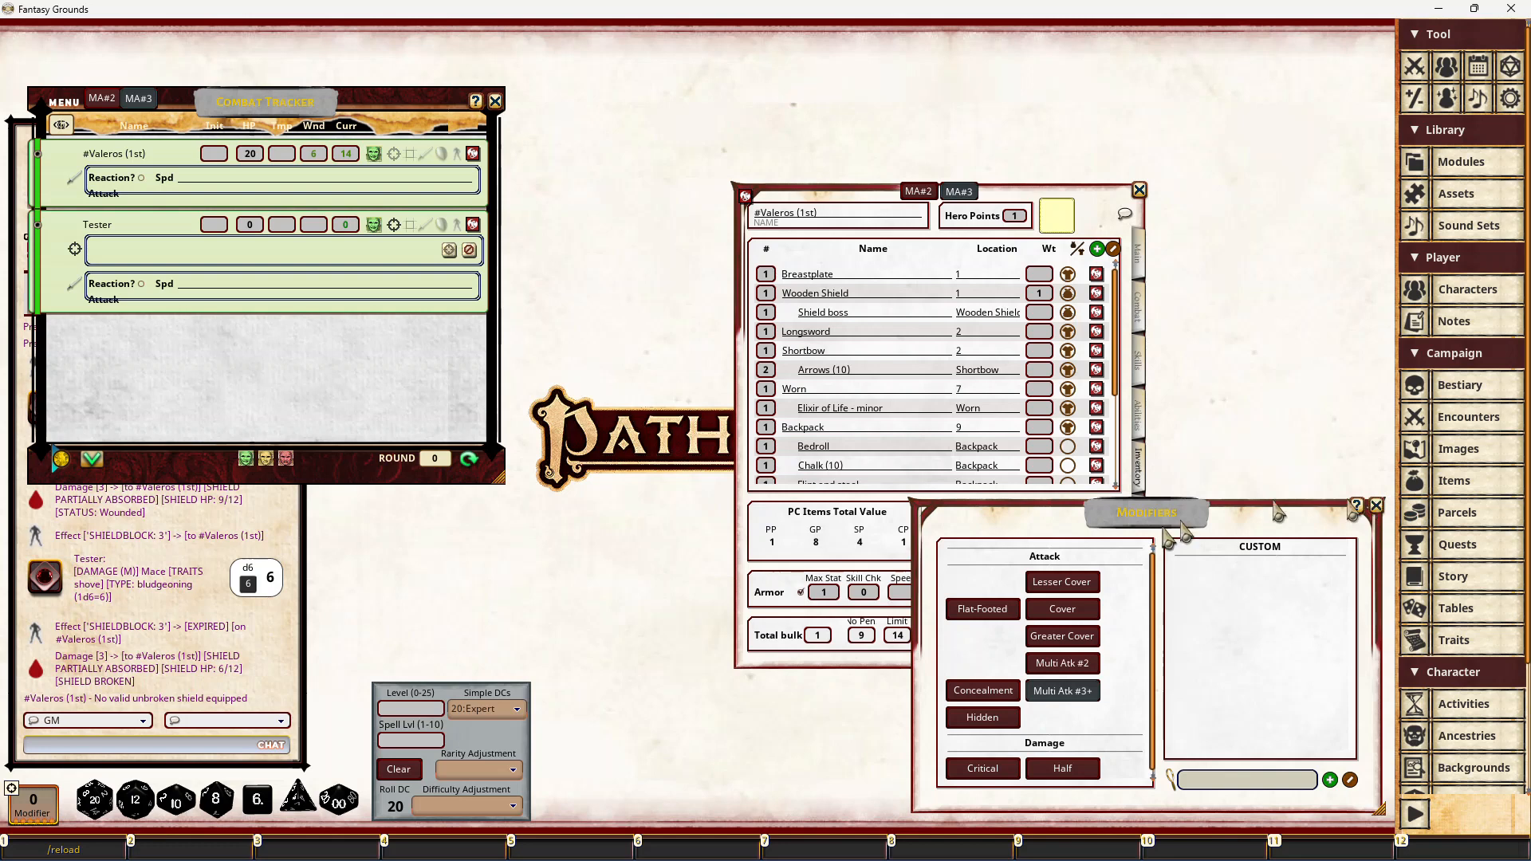
Step: Assign the Multi Atk #2 toggle to hotkey slot 5, activate it from there and close the Modifiers window
{"action": "left_click_drag", "start_coordinate": [1078, 672], "coordinate": [569, 849]}
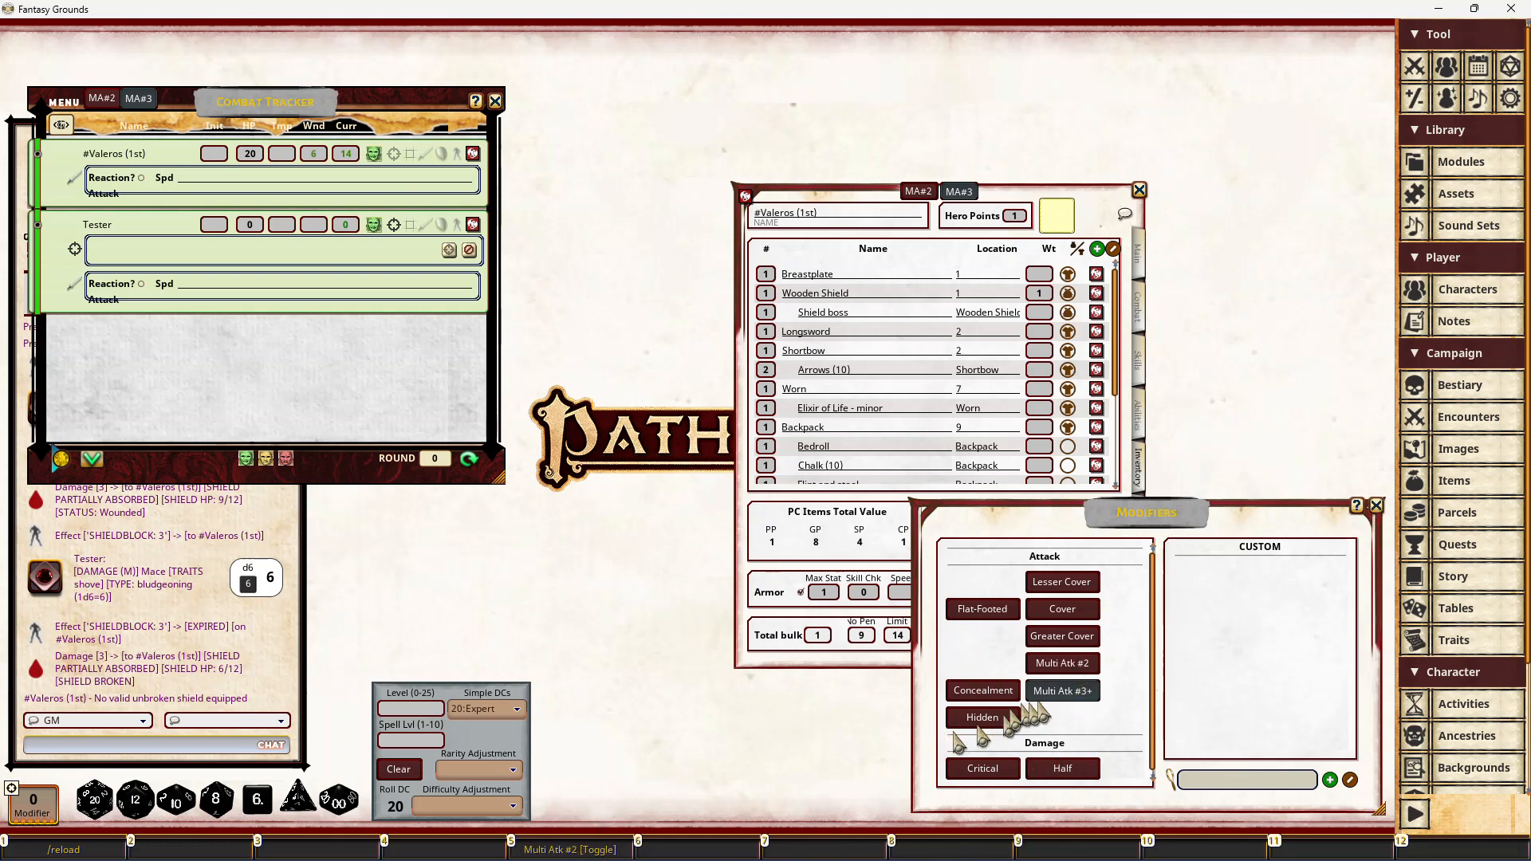
{"action": "left_click", "coordinate": [570, 848]}
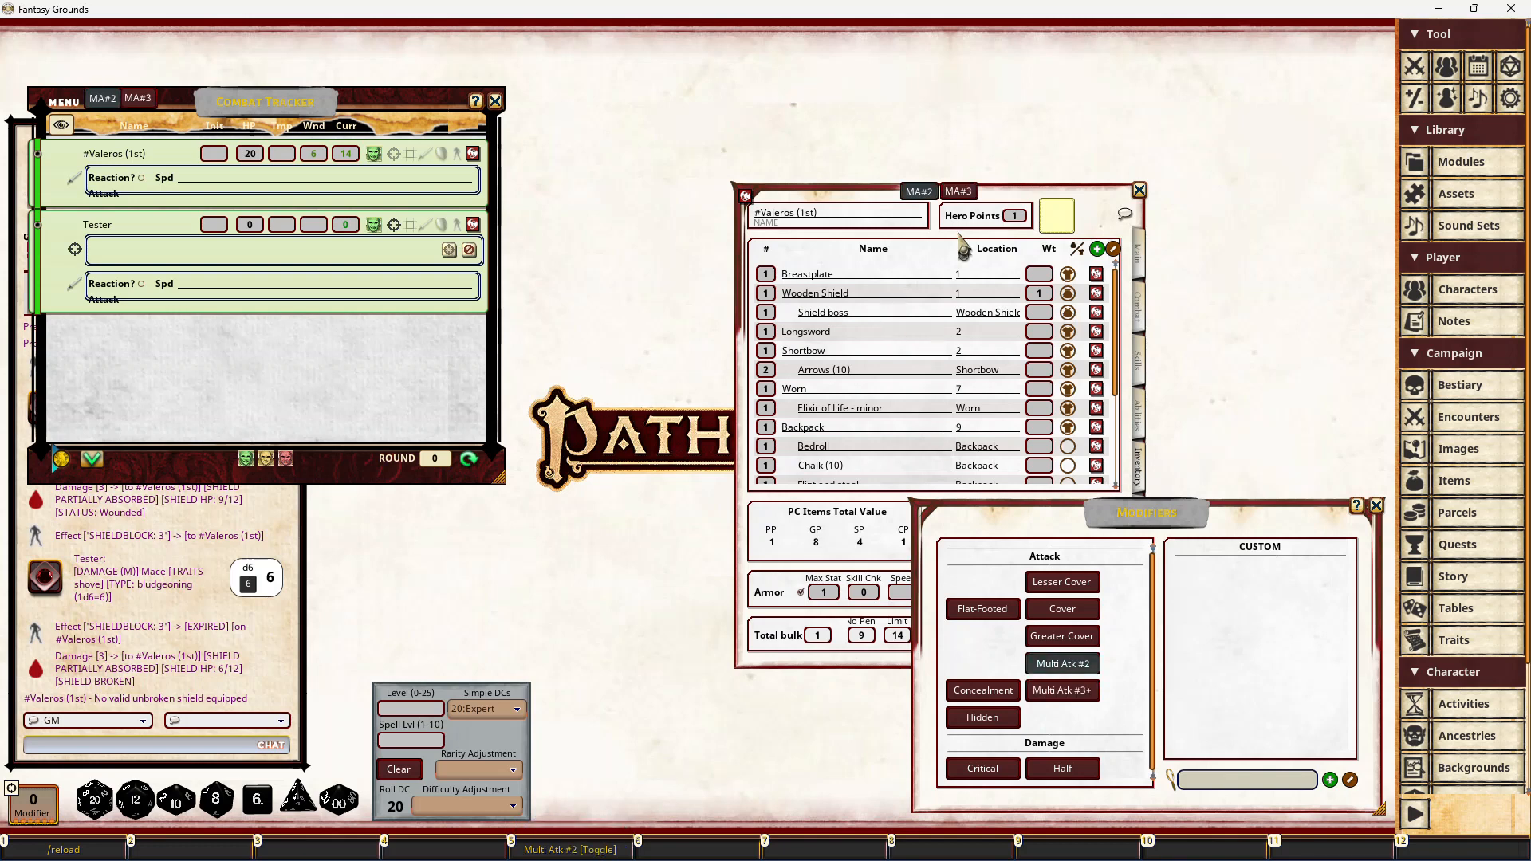
{"action": "left_click", "coordinate": [1376, 507]}
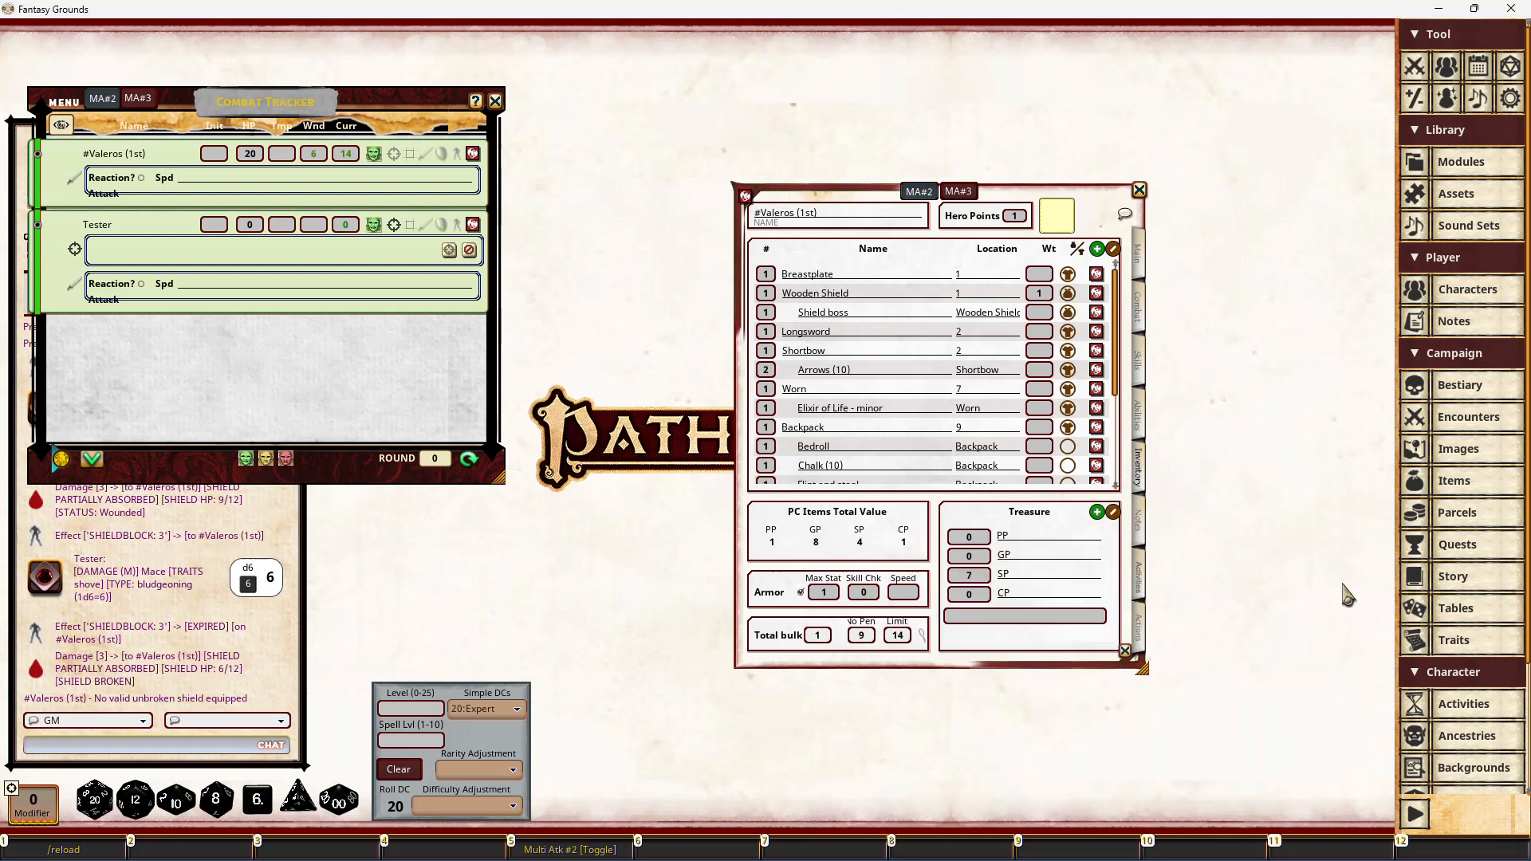
Step: Open #Valeros (1st)'s activities in a separate window and arrange and resize it beside the character sheet
{"action": "left_click_drag", "start_coordinate": [1104, 201], "coordinate": [965, 102]}
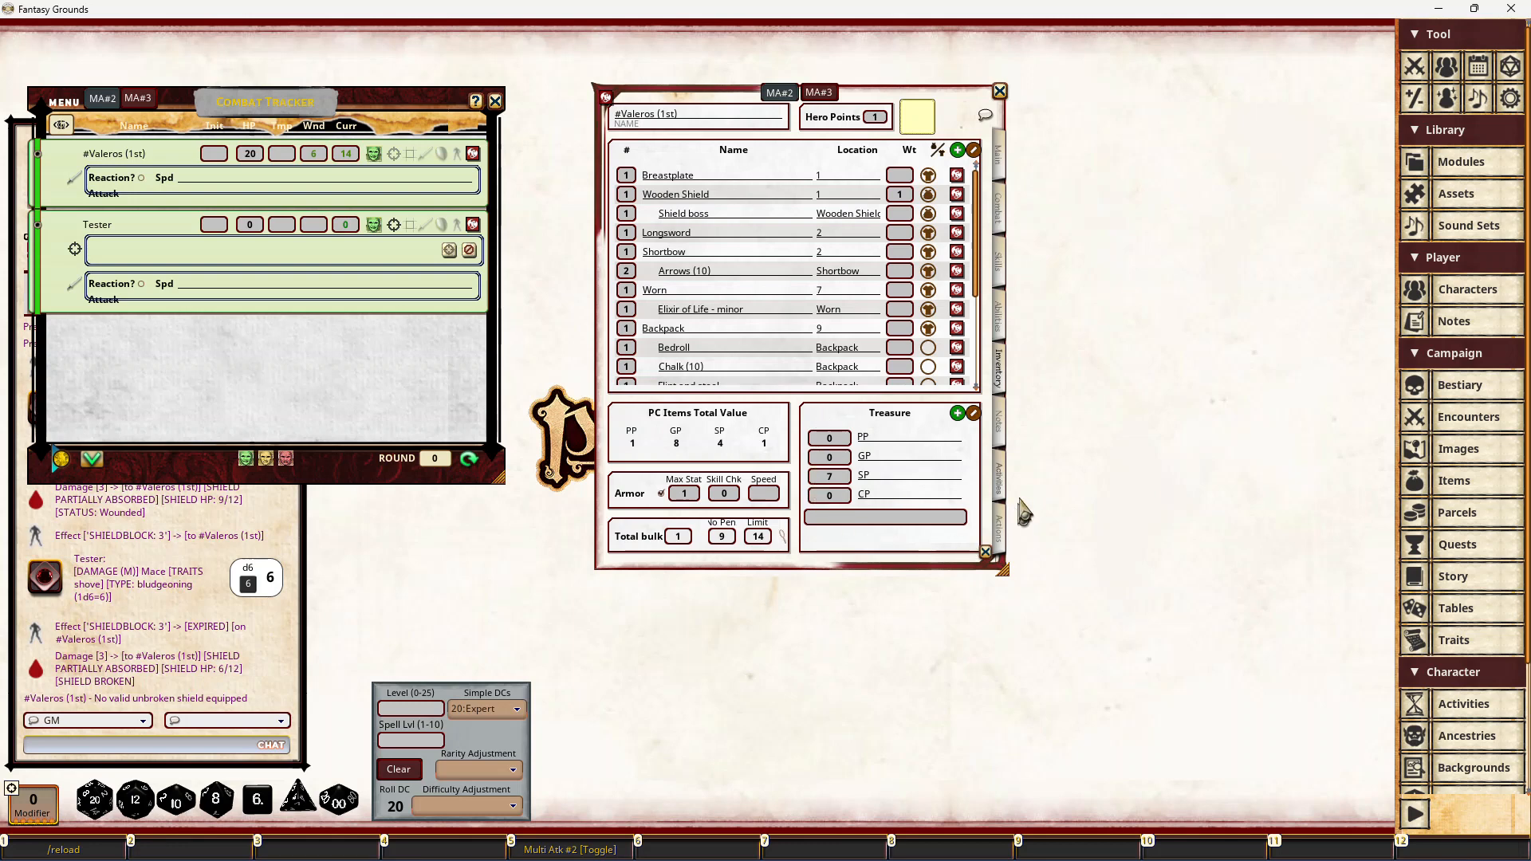
{"action": "key", "text": "alt"}
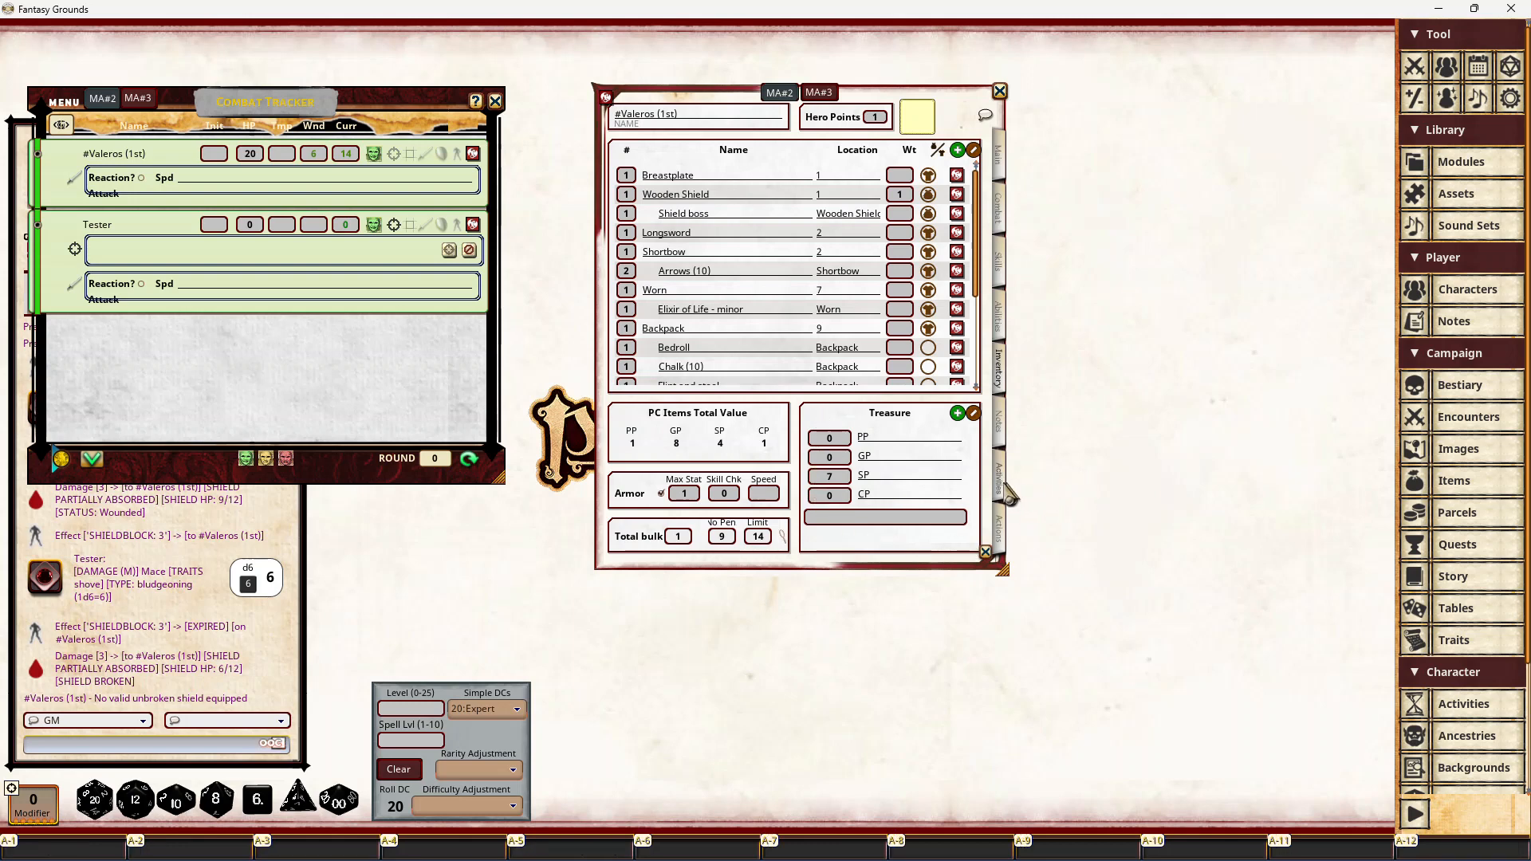
{"action": "left_click", "coordinate": [1001, 496], "text": "alt"}
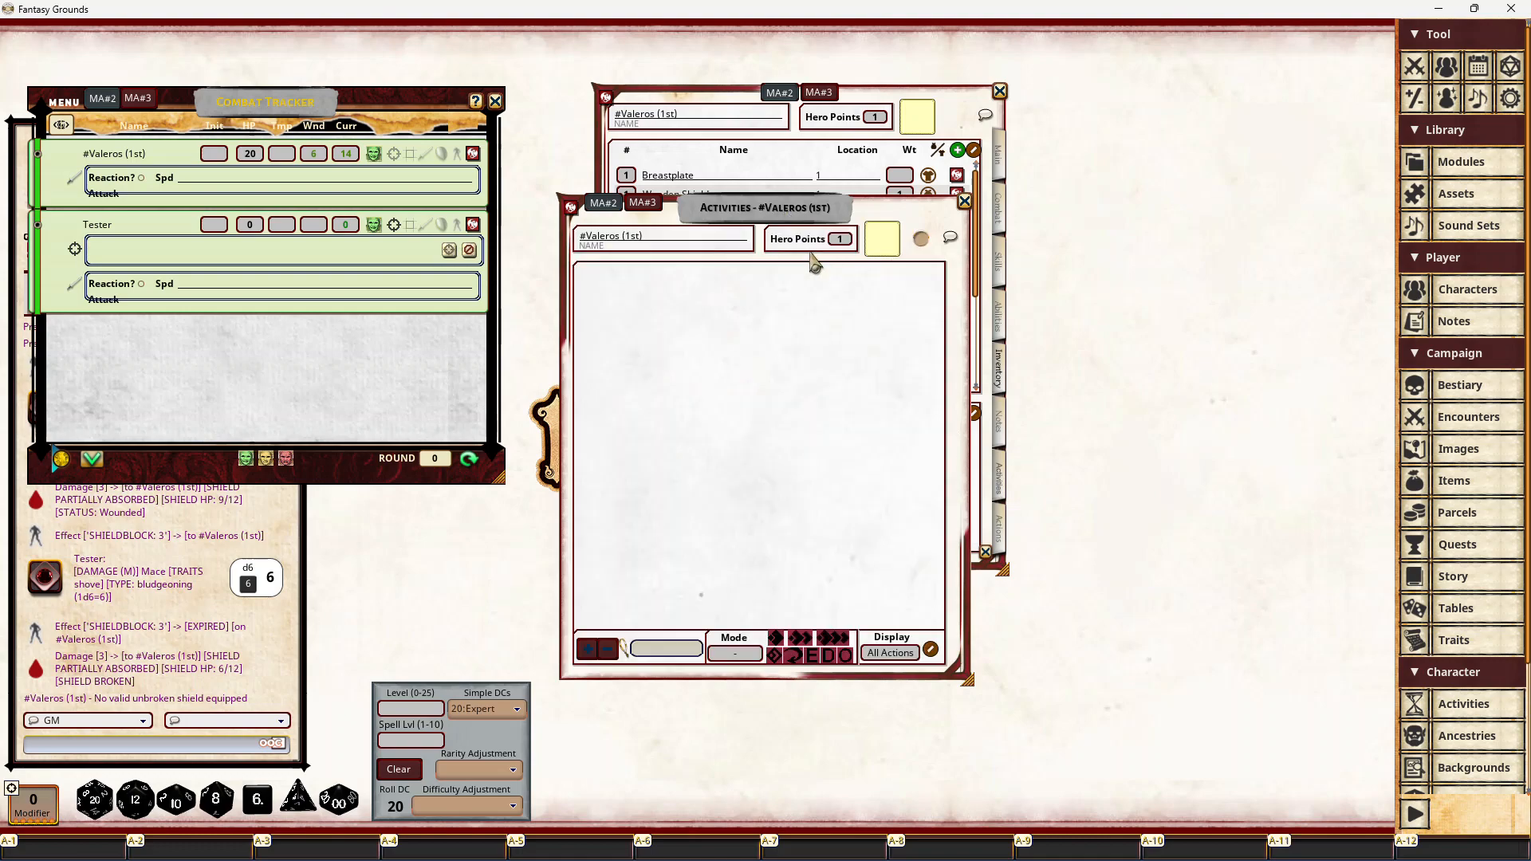
{"action": "left_click_drag", "start_coordinate": [787, 219], "coordinate": [1216, 110]}
{"action": "left_click_drag", "start_coordinate": [921, 93], "coordinate": [841, 90]}
{"action": "left_click_drag", "start_coordinate": [1182, 97], "coordinate": [1141, 94]}
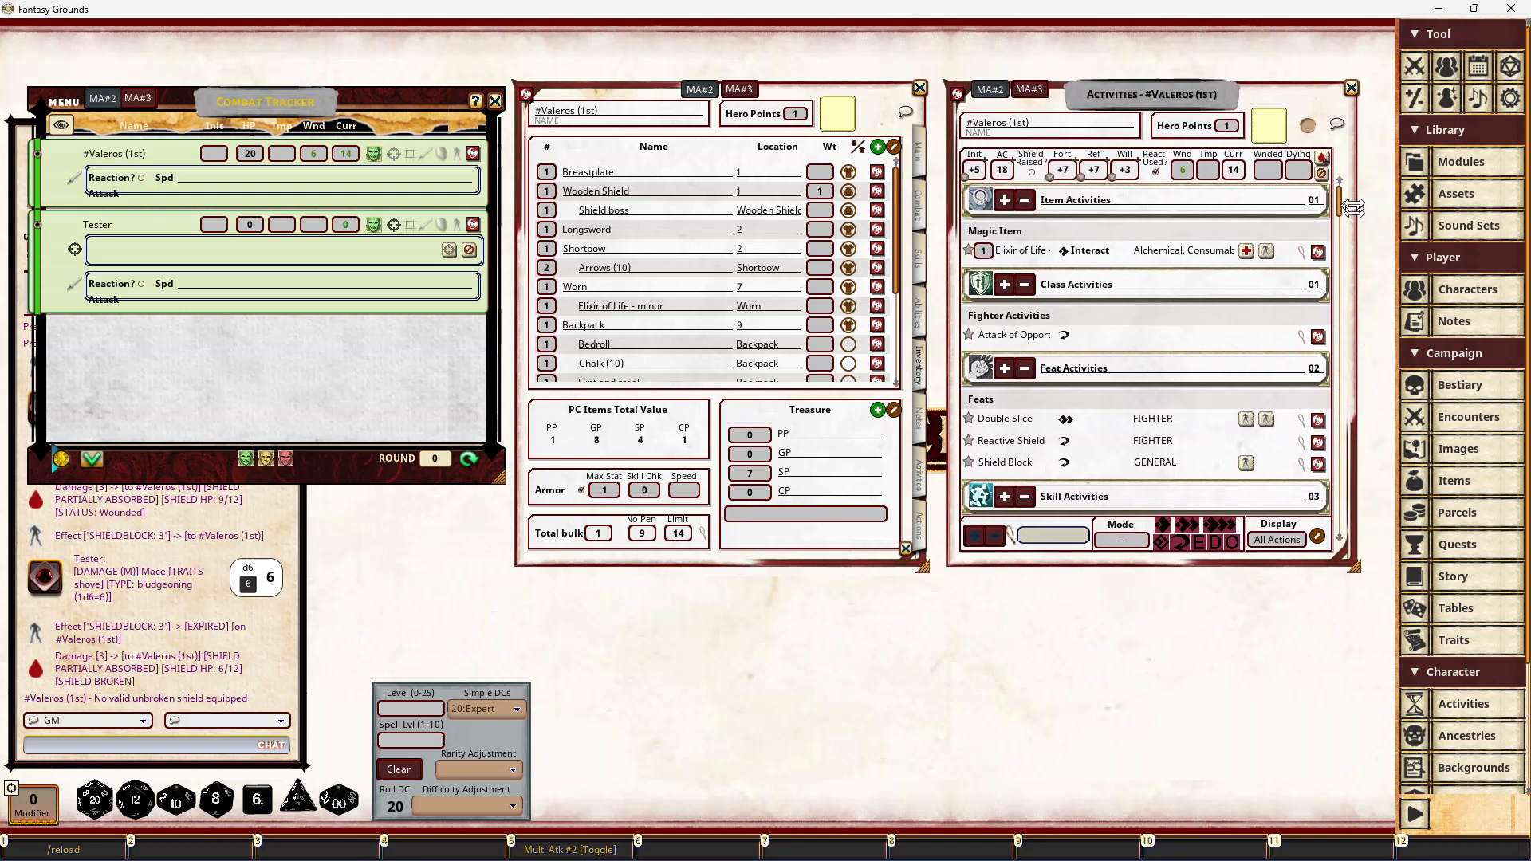
{"action": "left_click_drag", "start_coordinate": [1353, 206], "coordinate": [1353, 279]}
{"action": "left_click_drag", "start_coordinate": [1156, 167], "coordinate": [1179, 94]}
Step: Compare #Valeros (1st)'s weapons and abilities with the separate Activities window and return the sheet to the inventory
{"action": "left_click", "coordinate": [919, 525]}
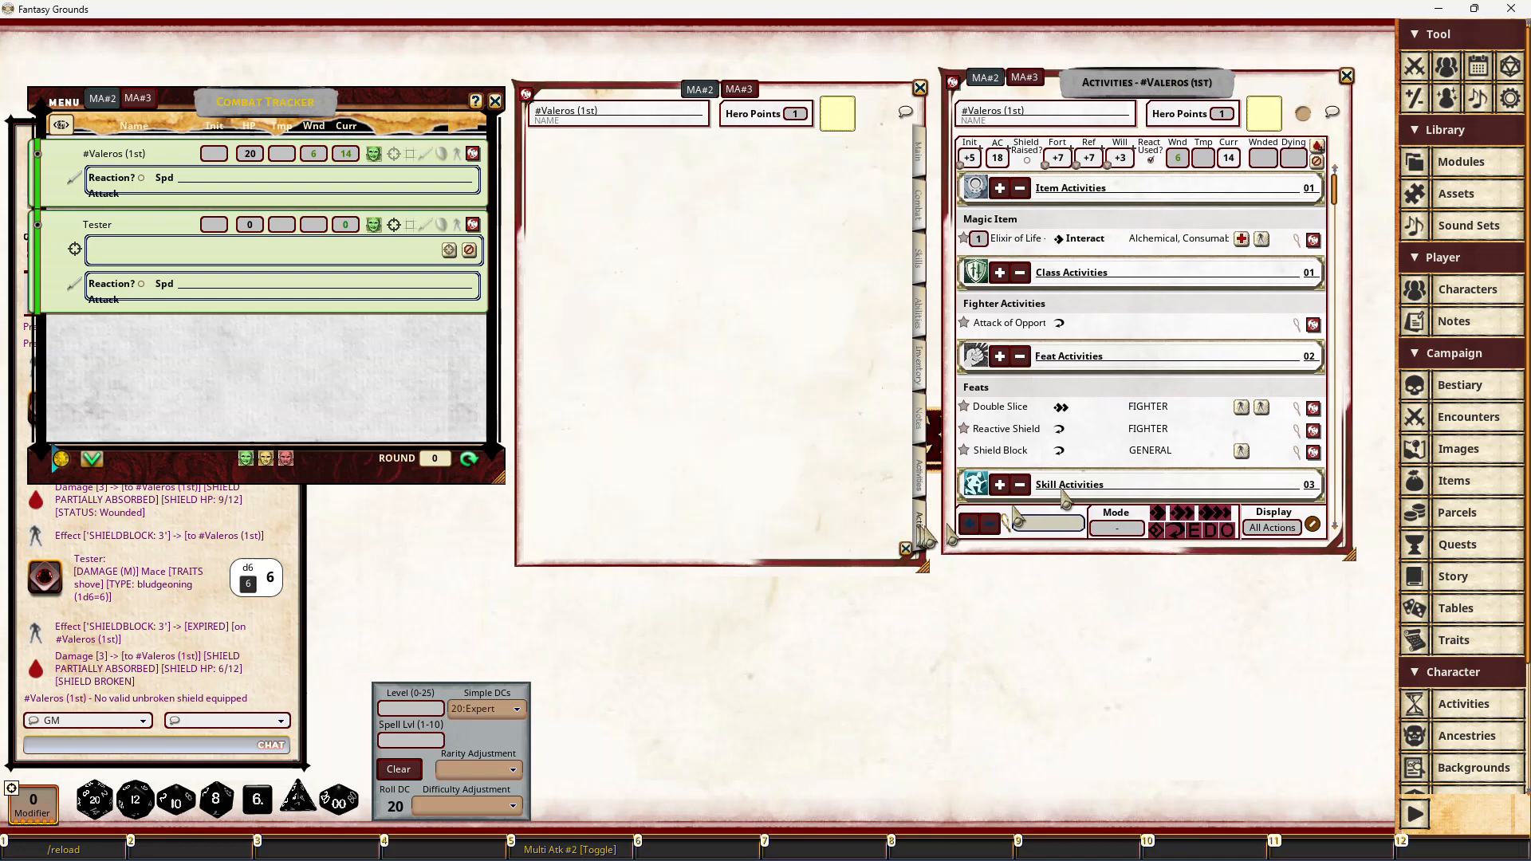
{"action": "left_click_drag", "start_coordinate": [1136, 99], "coordinate": [1136, 128]}
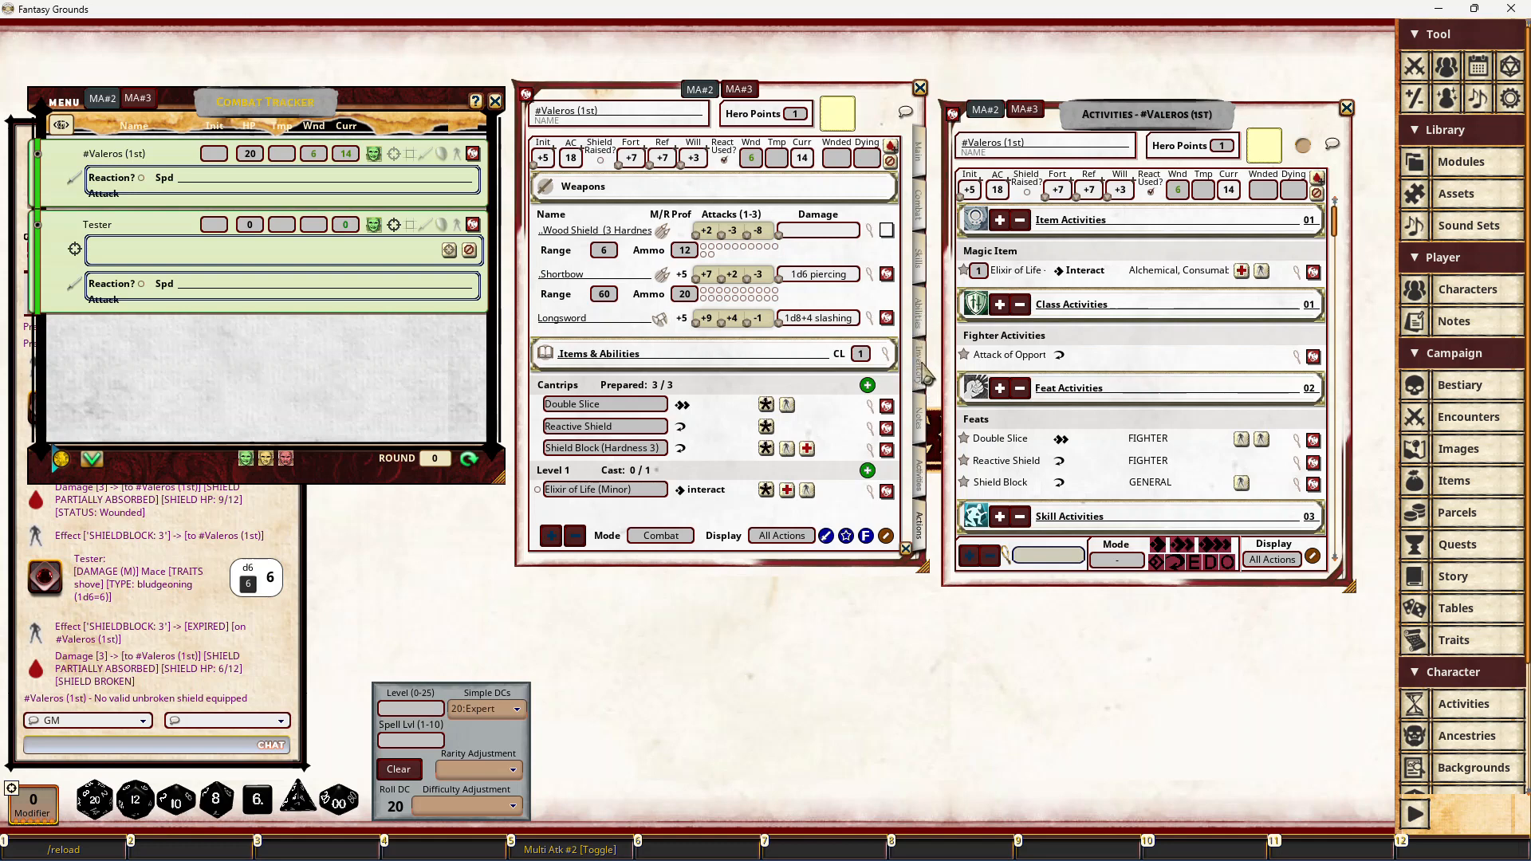
{"action": "left_click_drag", "start_coordinate": [1243, 119], "coordinate": [1258, 96]}
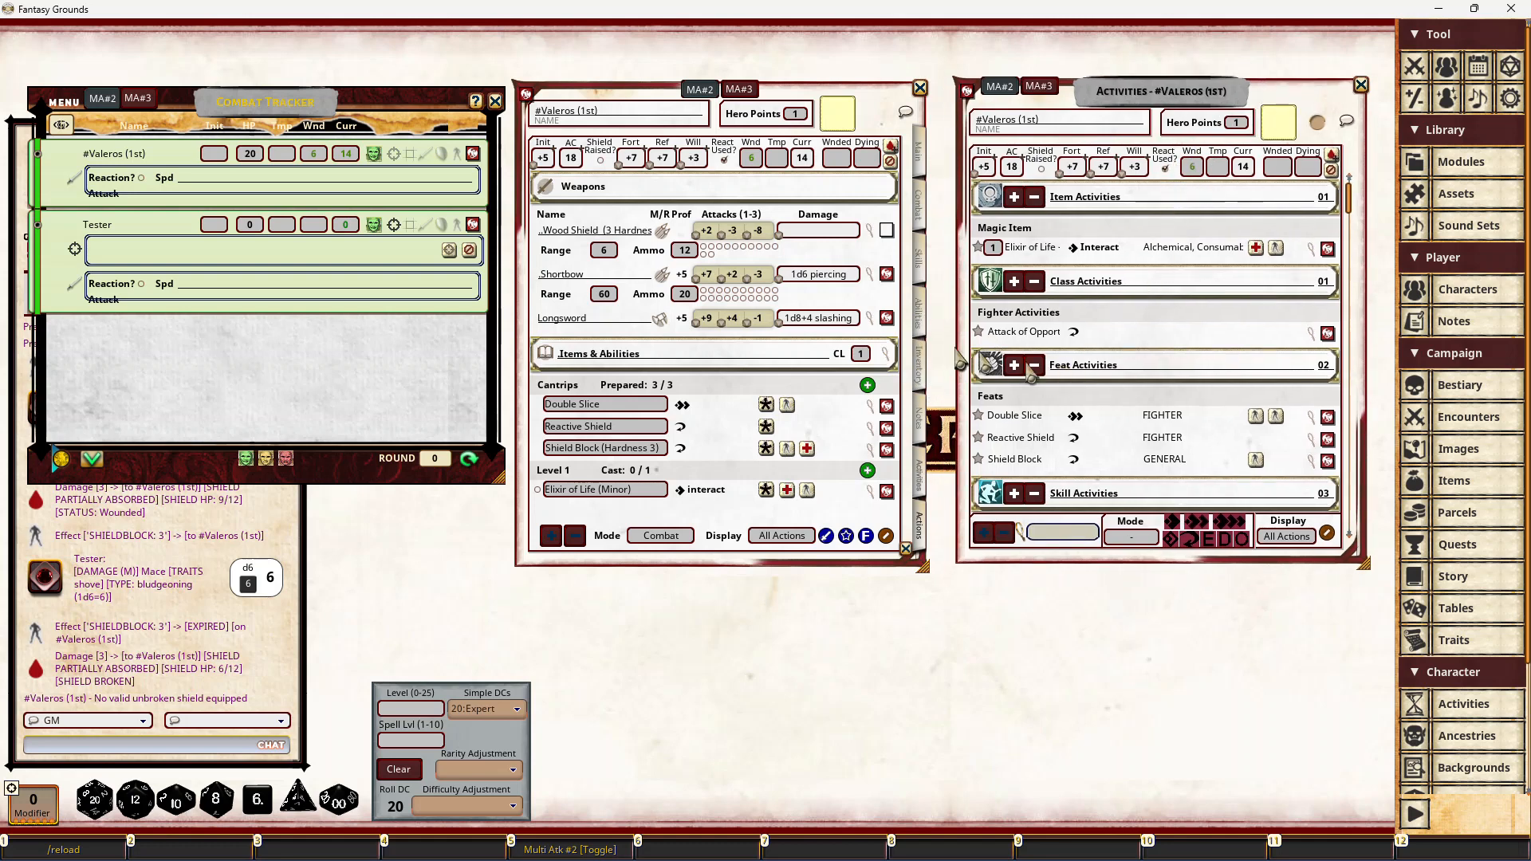
{"action": "left_click", "coordinate": [919, 365]}
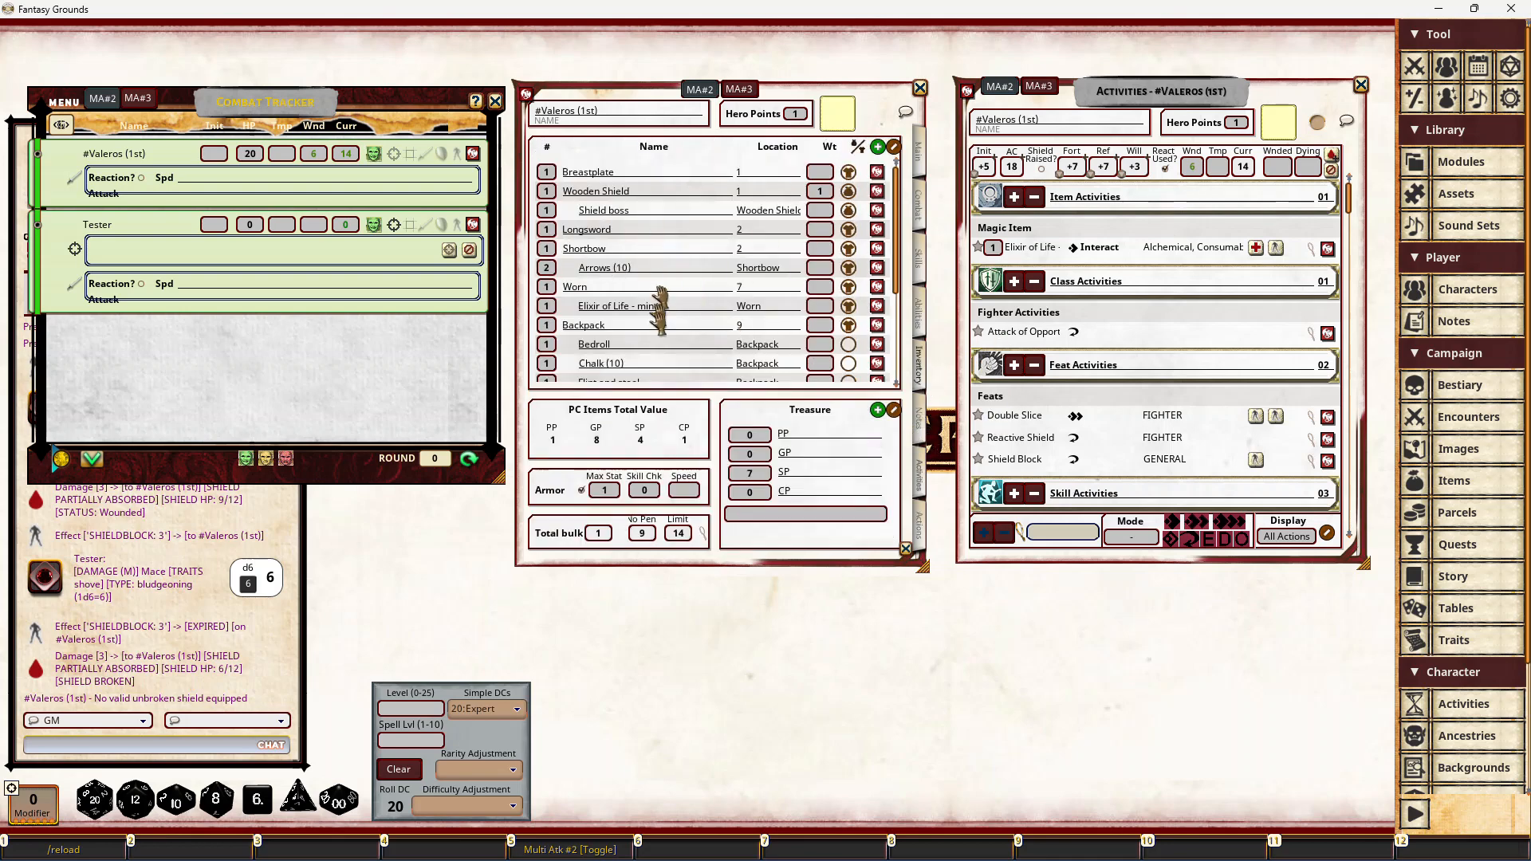
Step: Show #Valeros (1st)'s weapons and abilities on the sheet and set Tester as the character's target in the combat tracker
{"action": "left_click", "coordinate": [919, 526]}
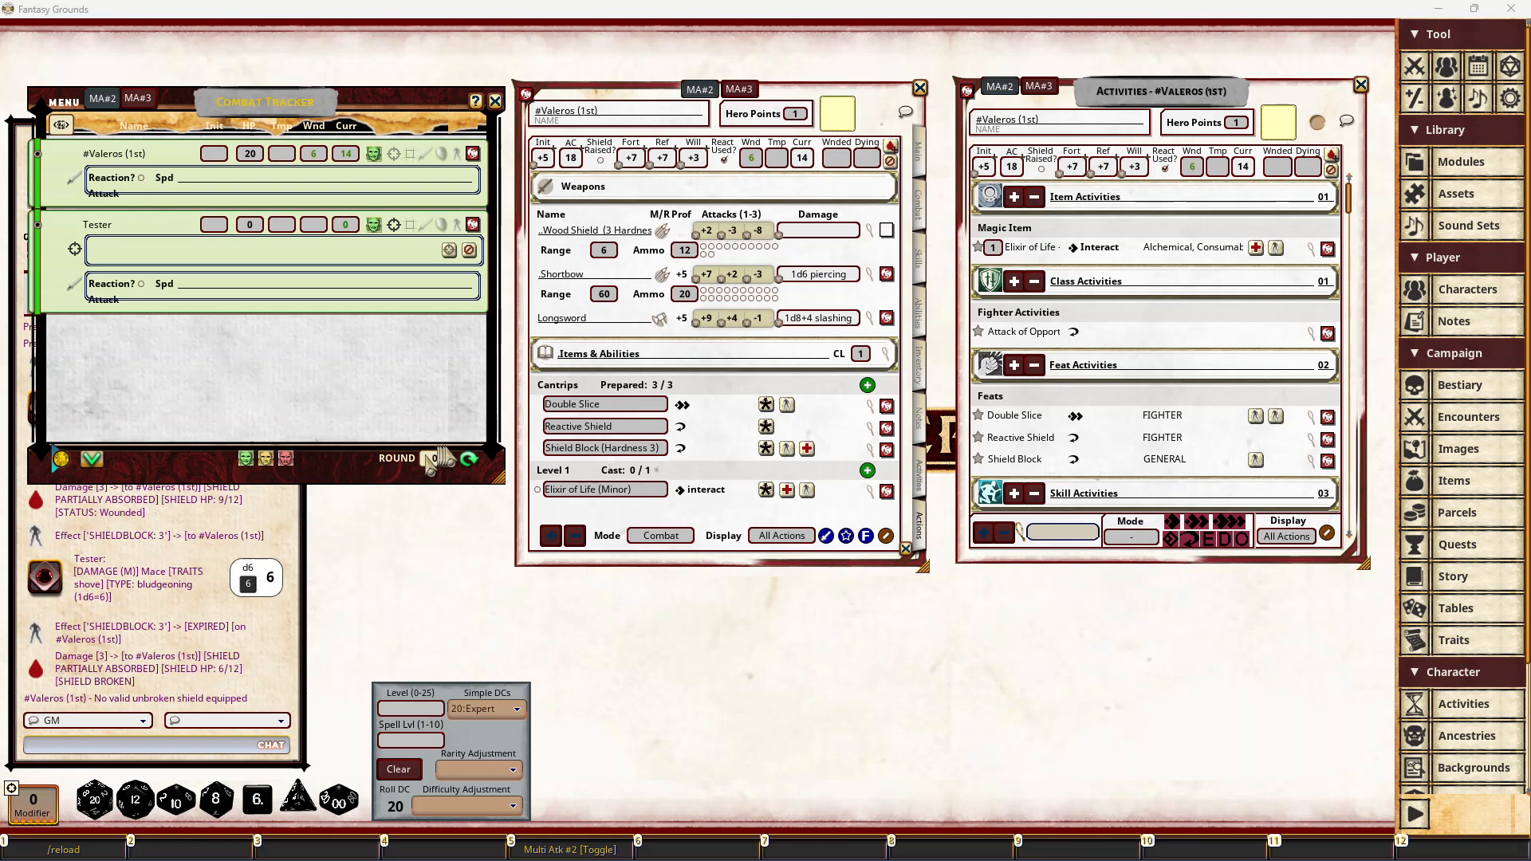
{"action": "left_click", "coordinate": [395, 155]}
{"action": "left_click_drag", "start_coordinate": [449, 180], "coordinate": [299, 313]}
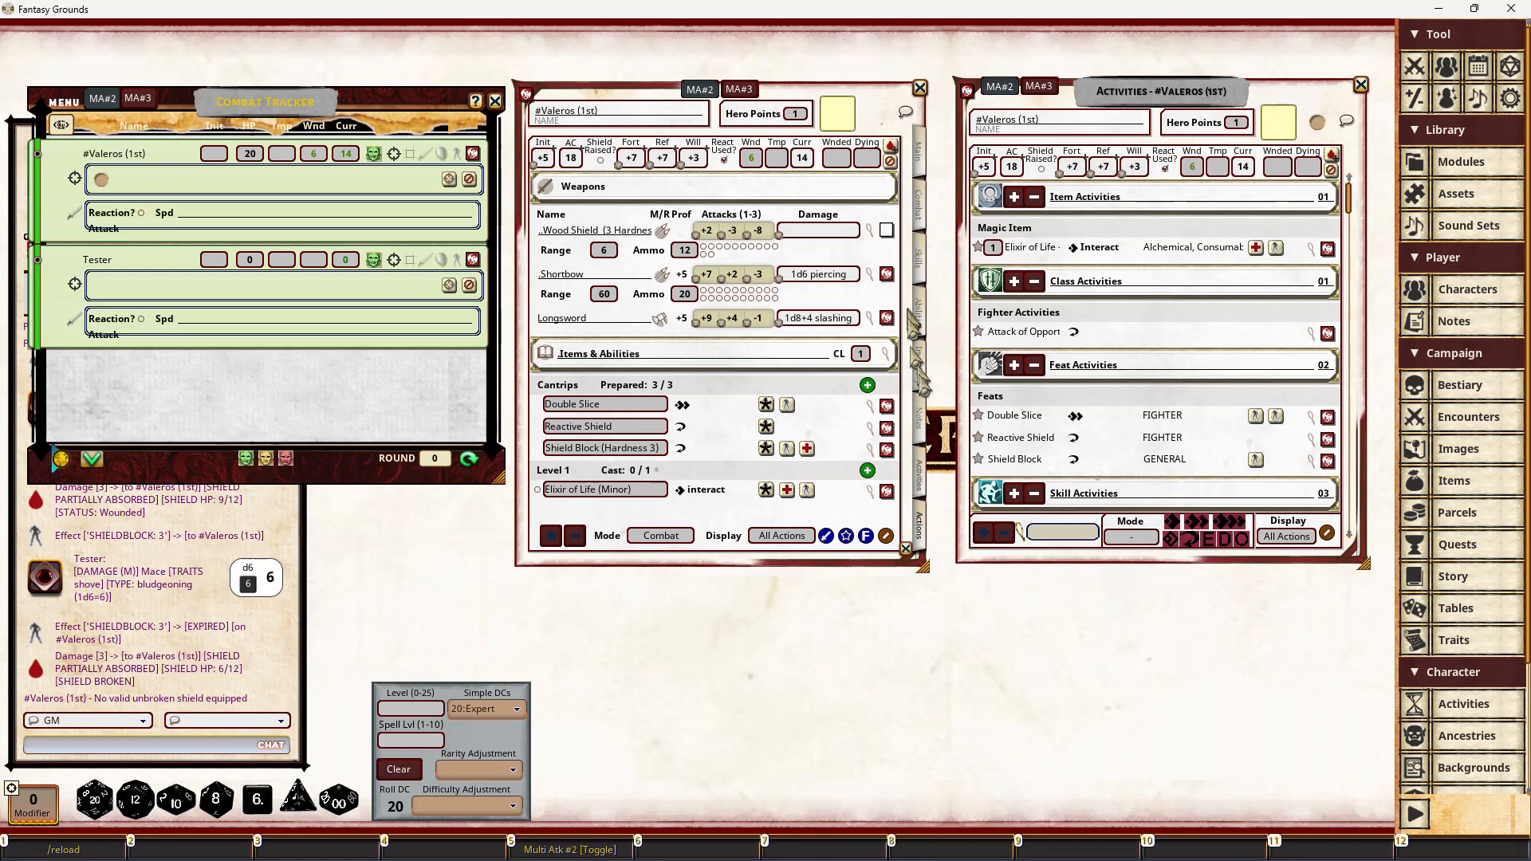
{"action": "left_click", "coordinate": [919, 476]}
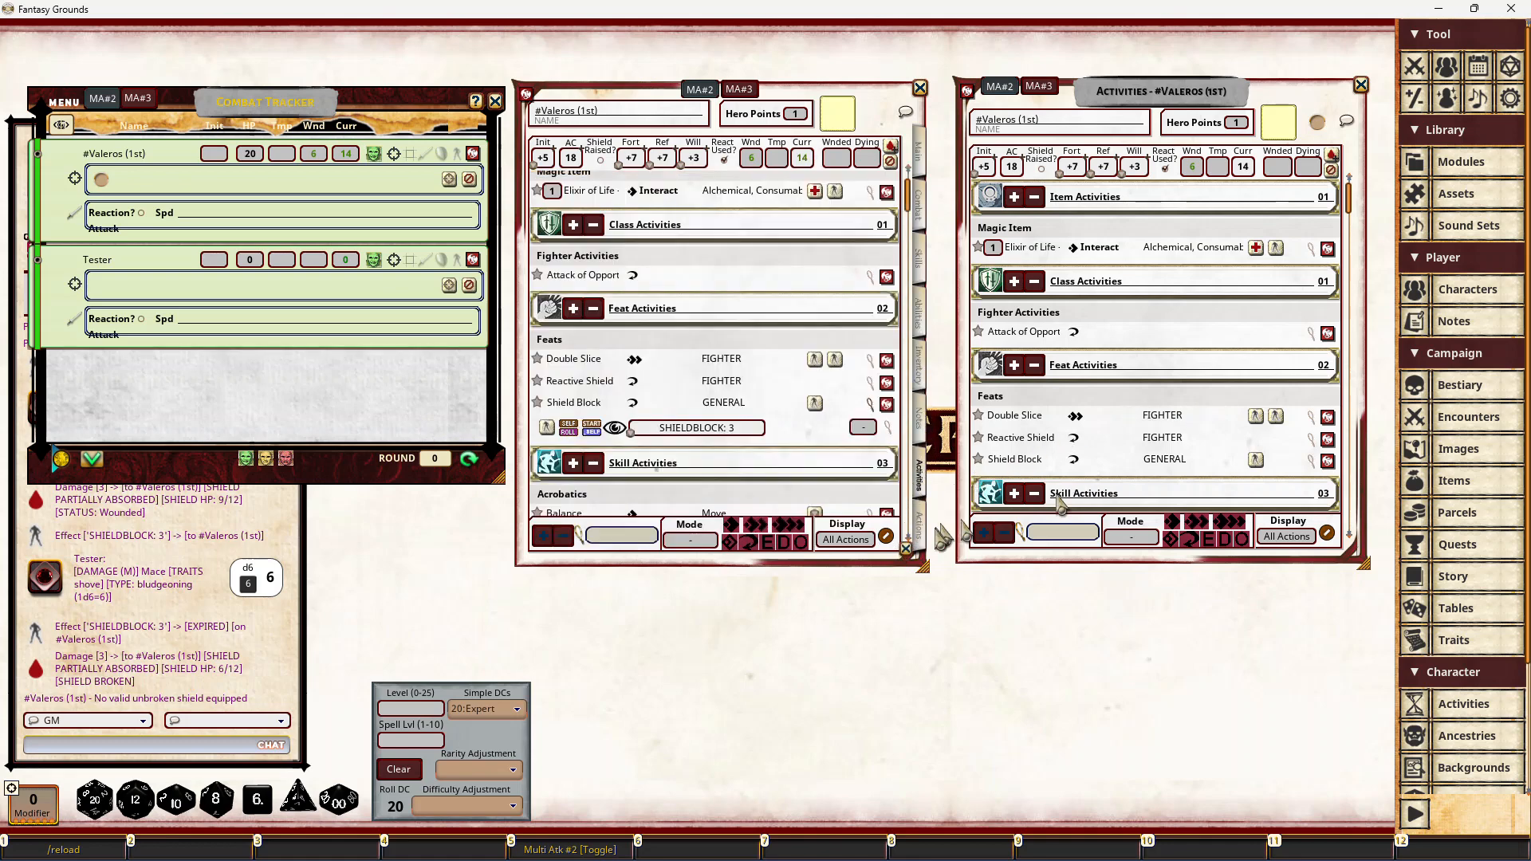
{"action": "left_click", "coordinate": [919, 526]}
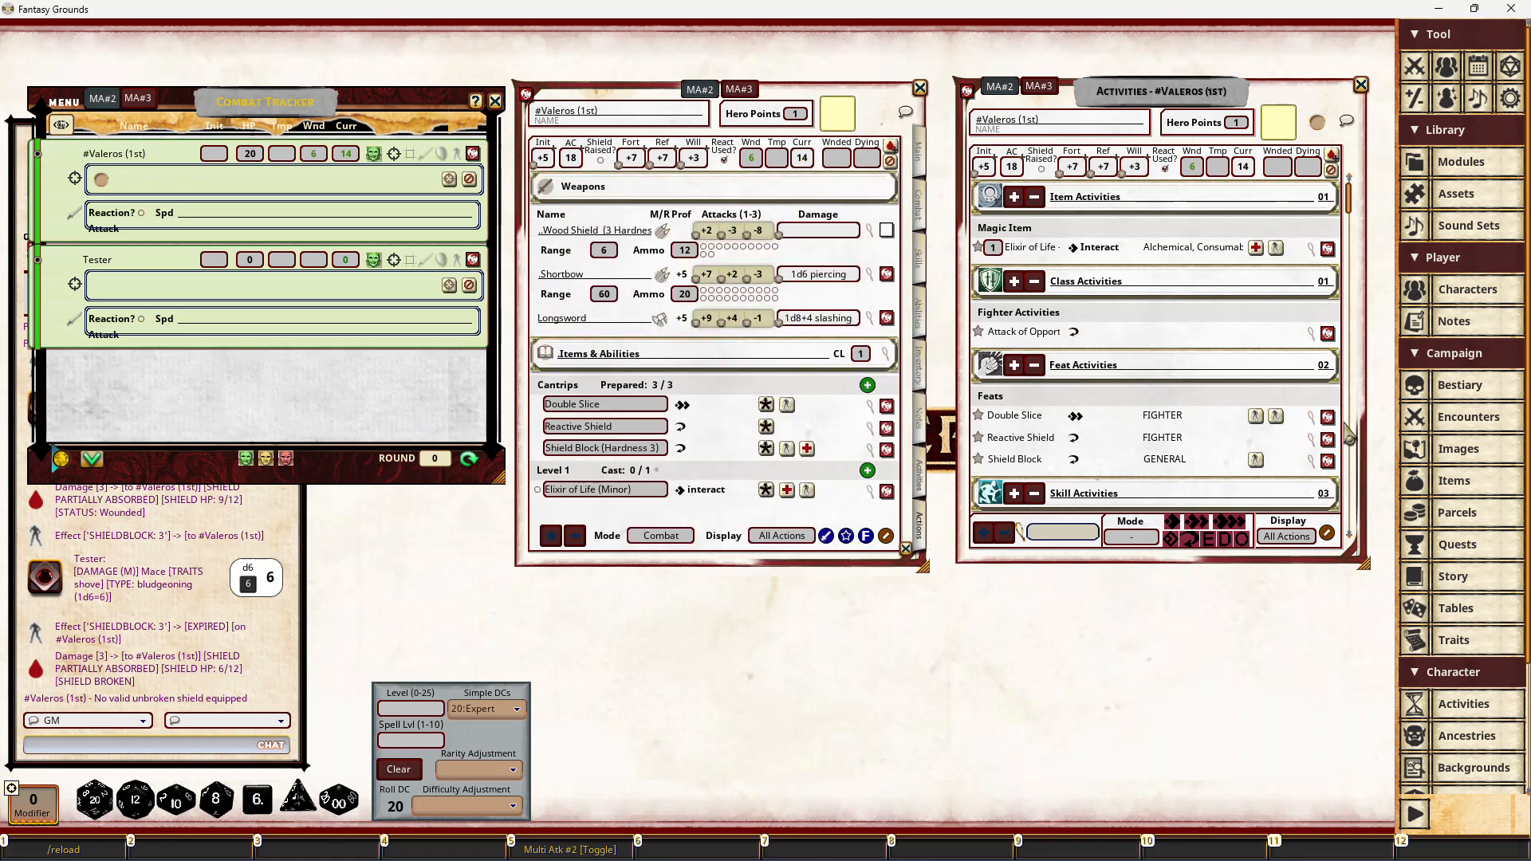
Step: Open the Double Slice activity from the Activities window and read its benefits, effects and How to Use instructions
{"action": "left_click", "coordinate": [1327, 417]}
{"action": "scroll", "coordinate": [785, 393], "scroll_direction": "down", "scroll_amount": 5}
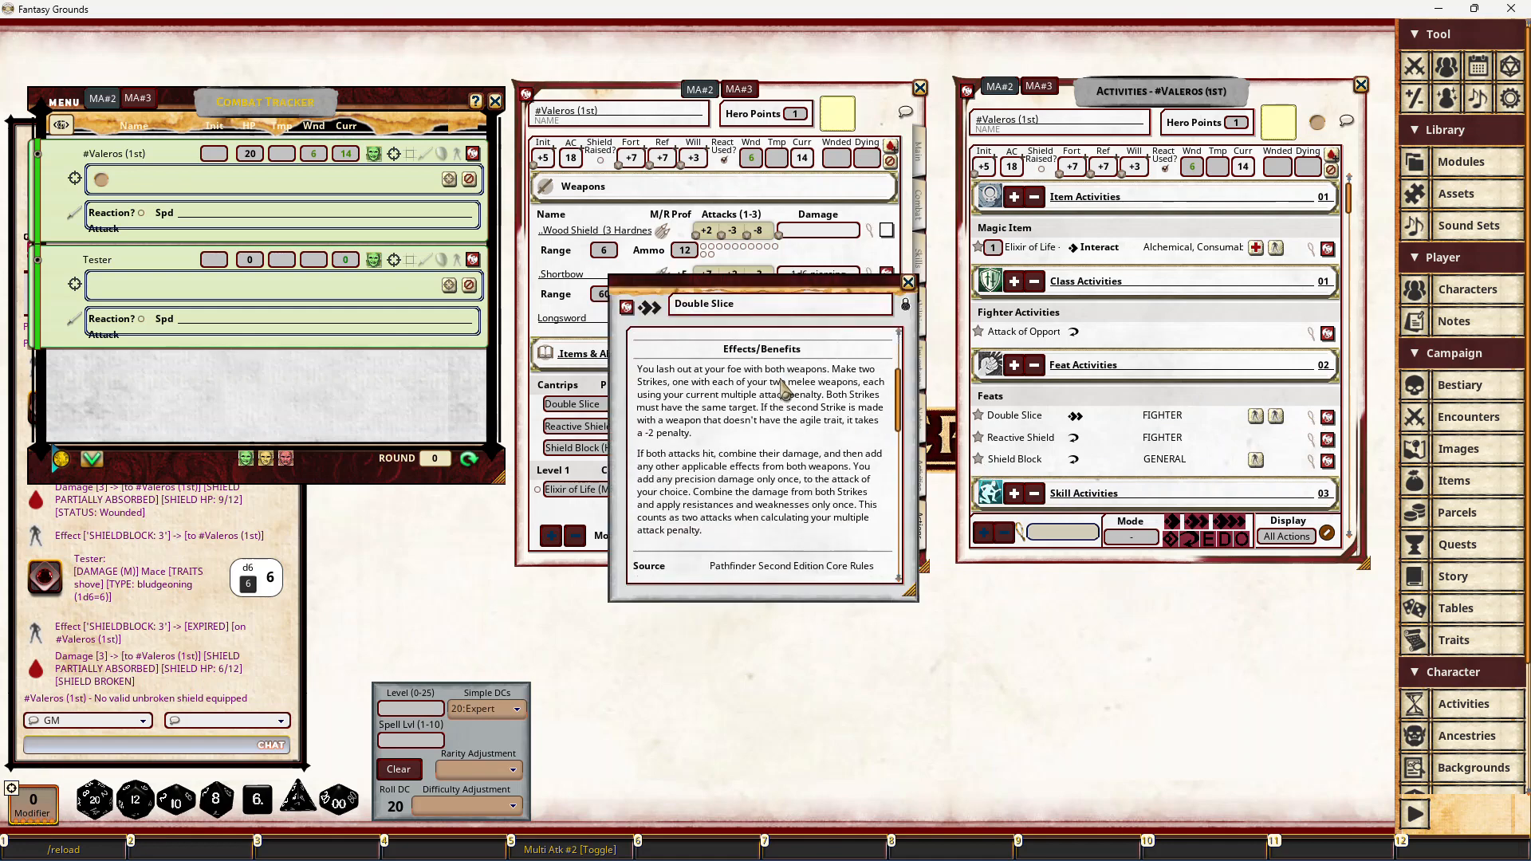
{"action": "scroll", "coordinate": [798, 395], "scroll_direction": "up", "scroll_amount": 2}
{"action": "scroll", "coordinate": [789, 422], "scroll_direction": "down", "scroll_amount": 3}
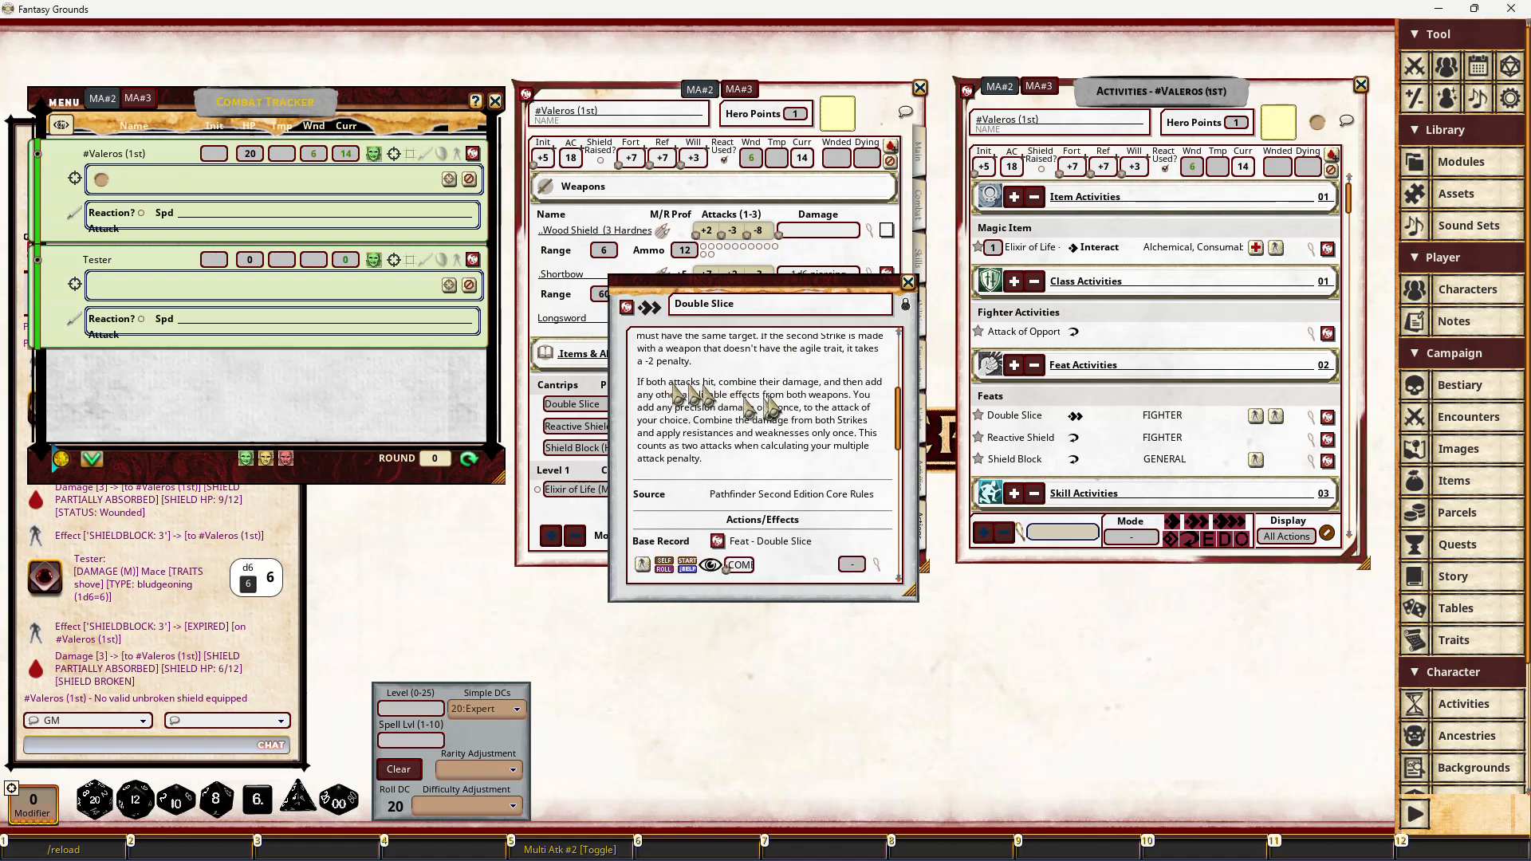
{"action": "scroll", "coordinate": [785, 395], "scroll_direction": "down", "scroll_amount": 10}
{"action": "scroll", "coordinate": [785, 394], "scroll_direction": "up", "scroll_amount": 3}
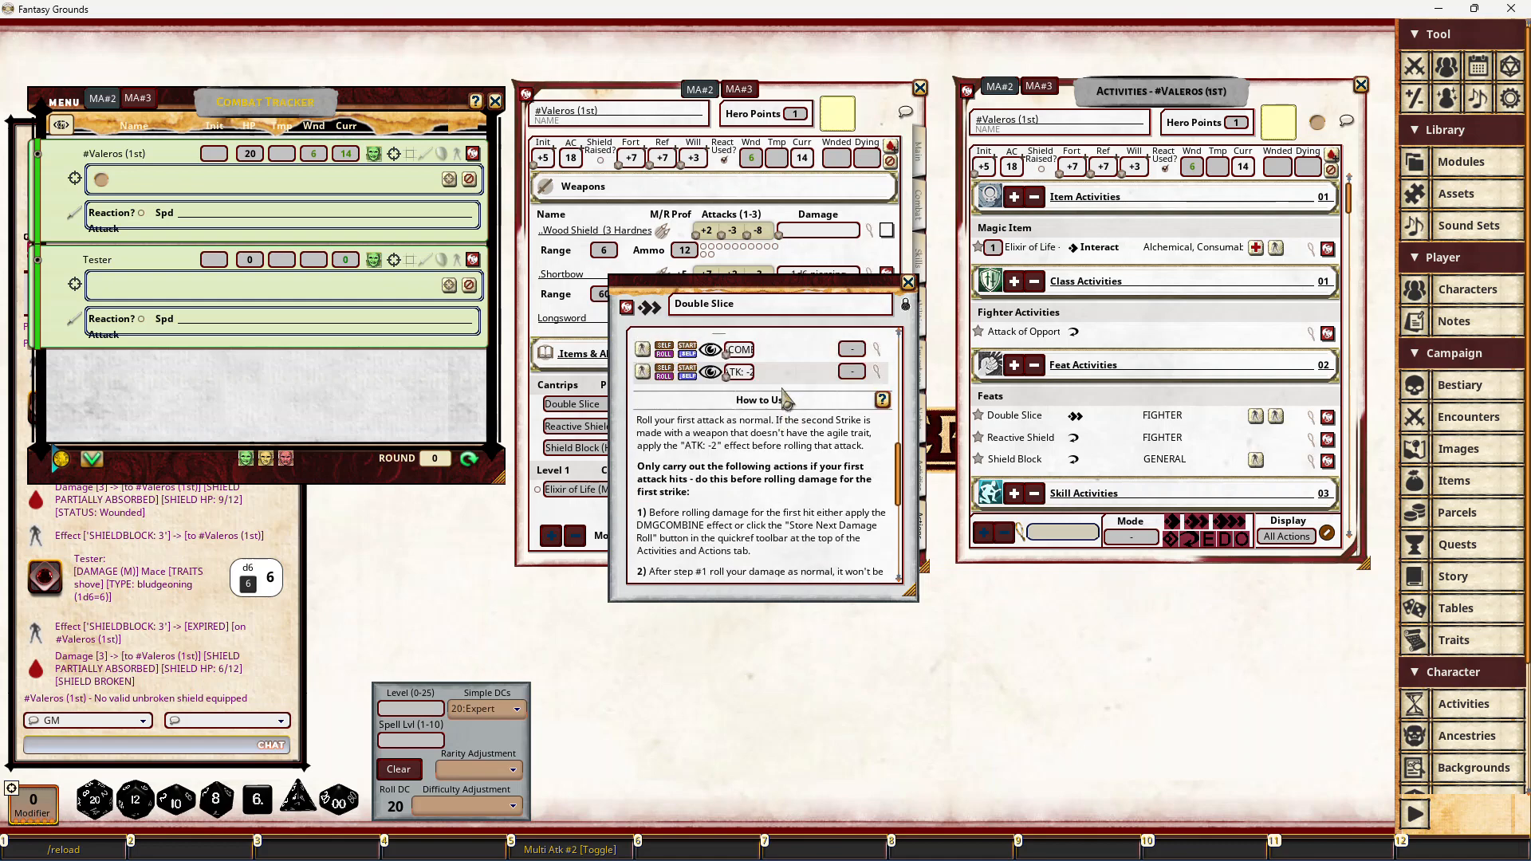
{"action": "scroll", "coordinate": [801, 393], "scroll_direction": "down", "scroll_amount": 3}
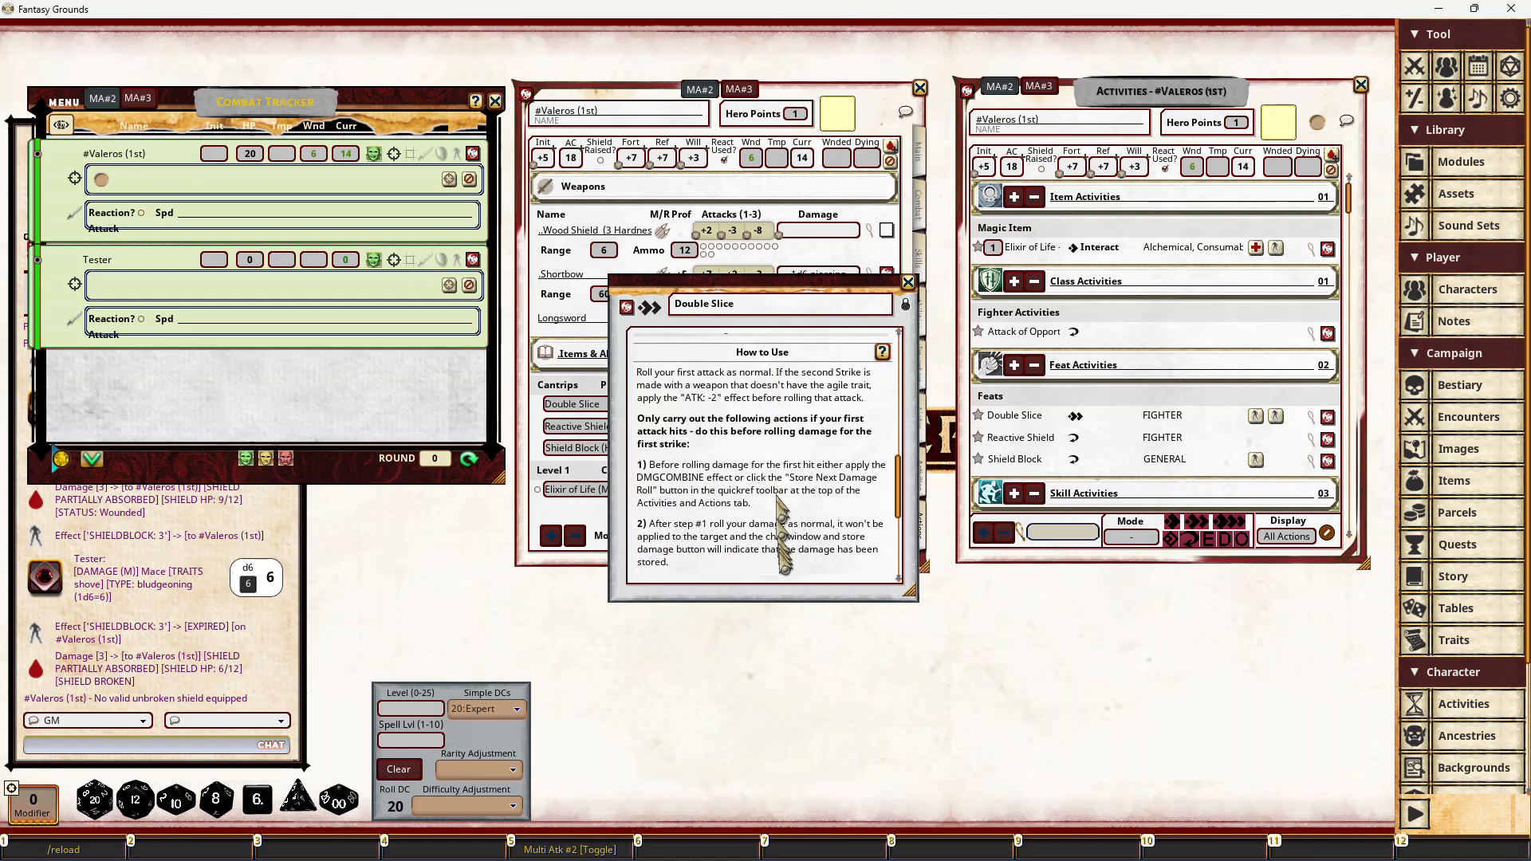
{"action": "scroll", "coordinate": [777, 430], "scroll_direction": "down", "scroll_amount": 9}
{"action": "scroll", "coordinate": [784, 511], "scroll_direction": "up", "scroll_amount": 8}
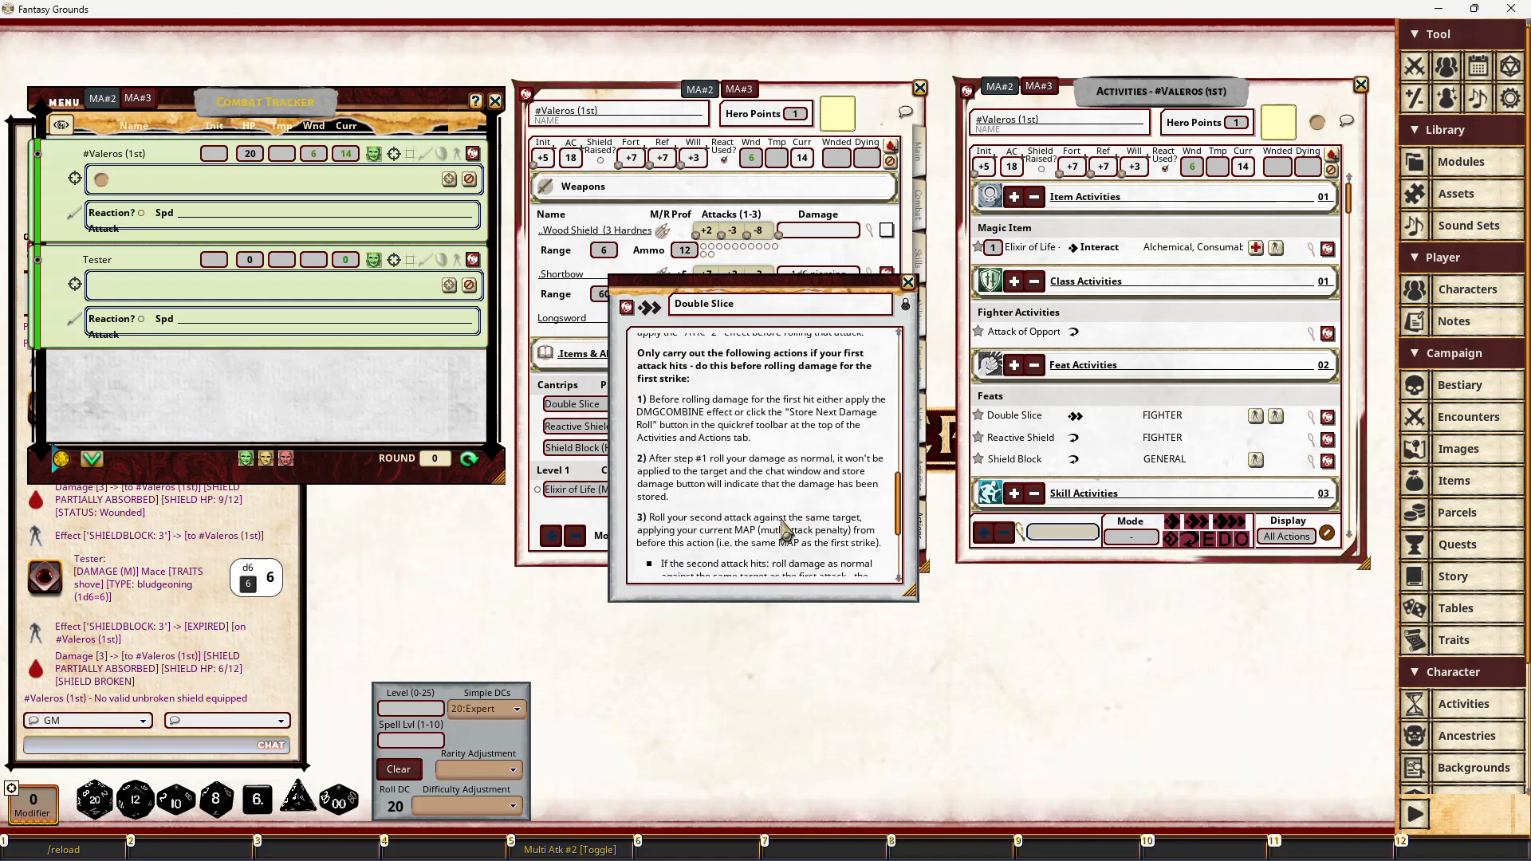
Step: Move the Double Slice window clear of the character sheet and inspect the details of its DMGCOMBINE effect
{"action": "left_click_drag", "start_coordinate": [817, 293], "coordinate": [992, 474]}
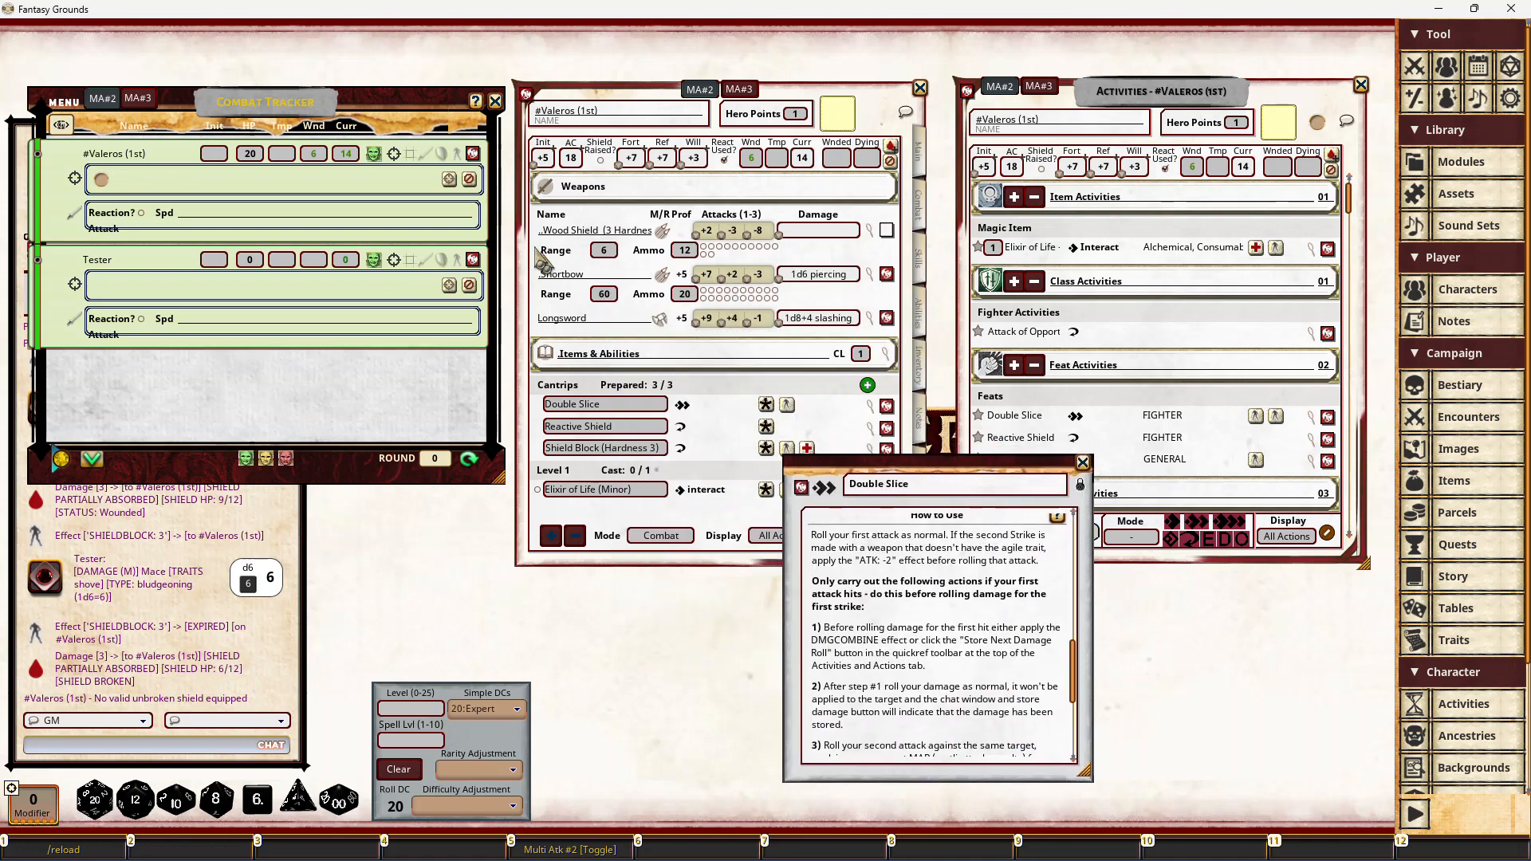
{"action": "scroll", "coordinate": [909, 598], "scroll_direction": "up", "scroll_amount": 5}
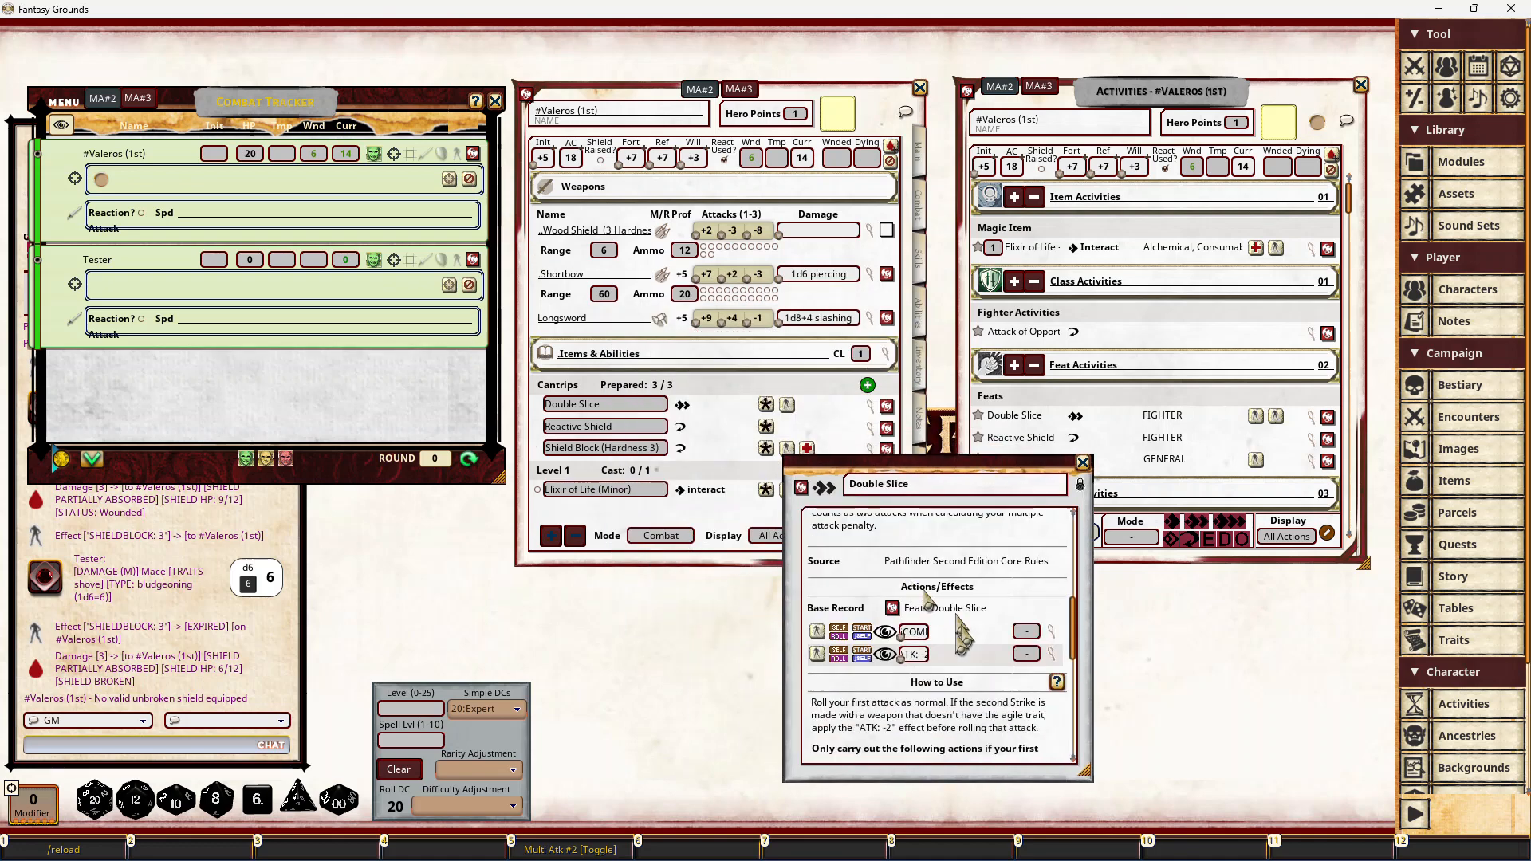
{"action": "left_click", "coordinate": [1049, 632]}
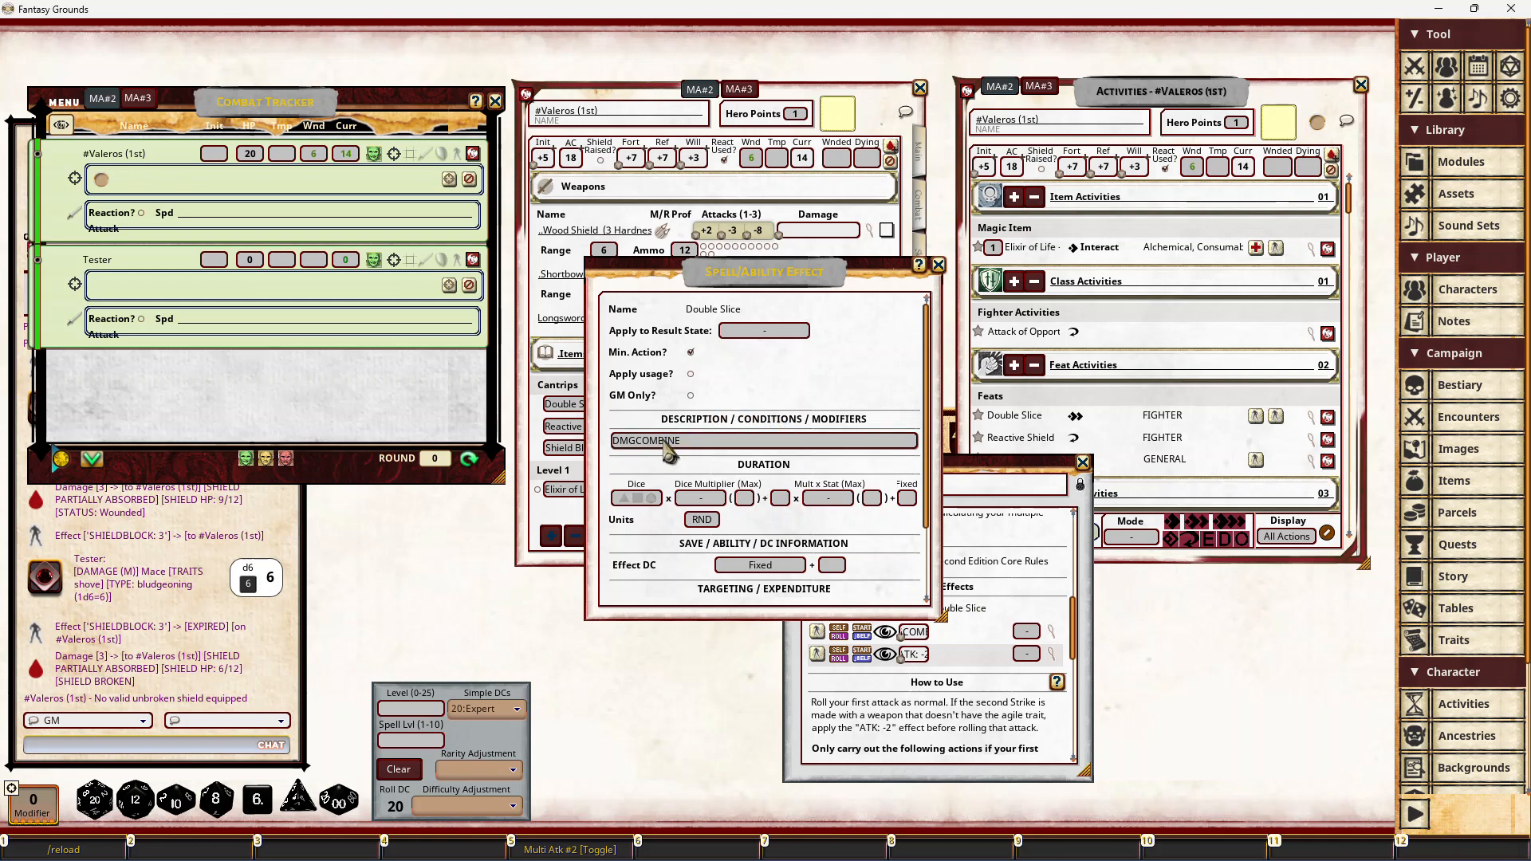
{"action": "left_click", "coordinate": [939, 265]}
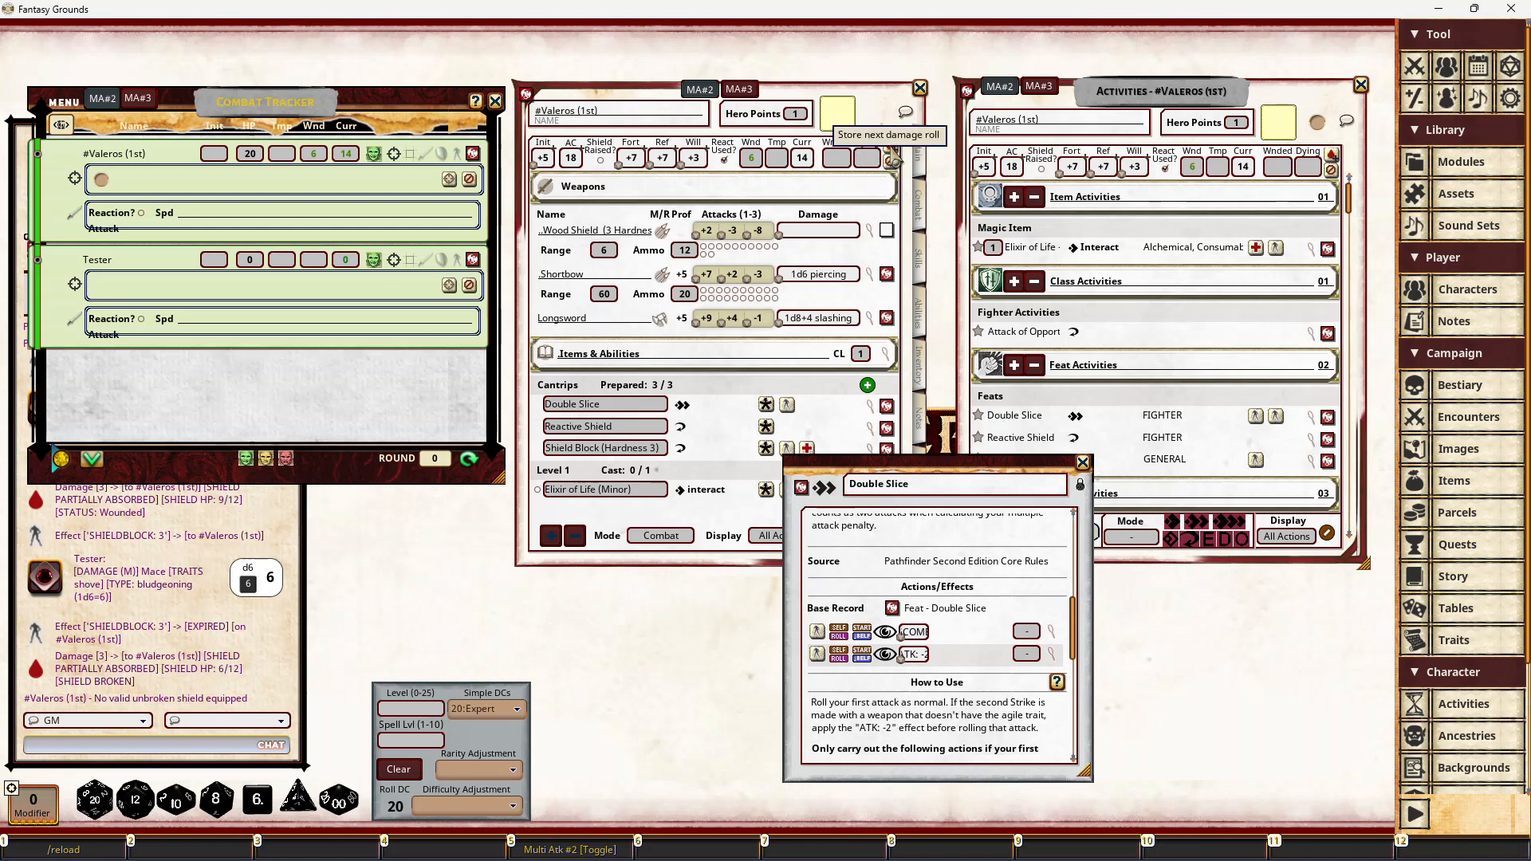
Step: Store #Valeros (1st)'s next damage roll, roll Longsword damage, and apply a second Longsword damage roll to Tester
{"action": "left_click", "coordinate": [894, 159]}
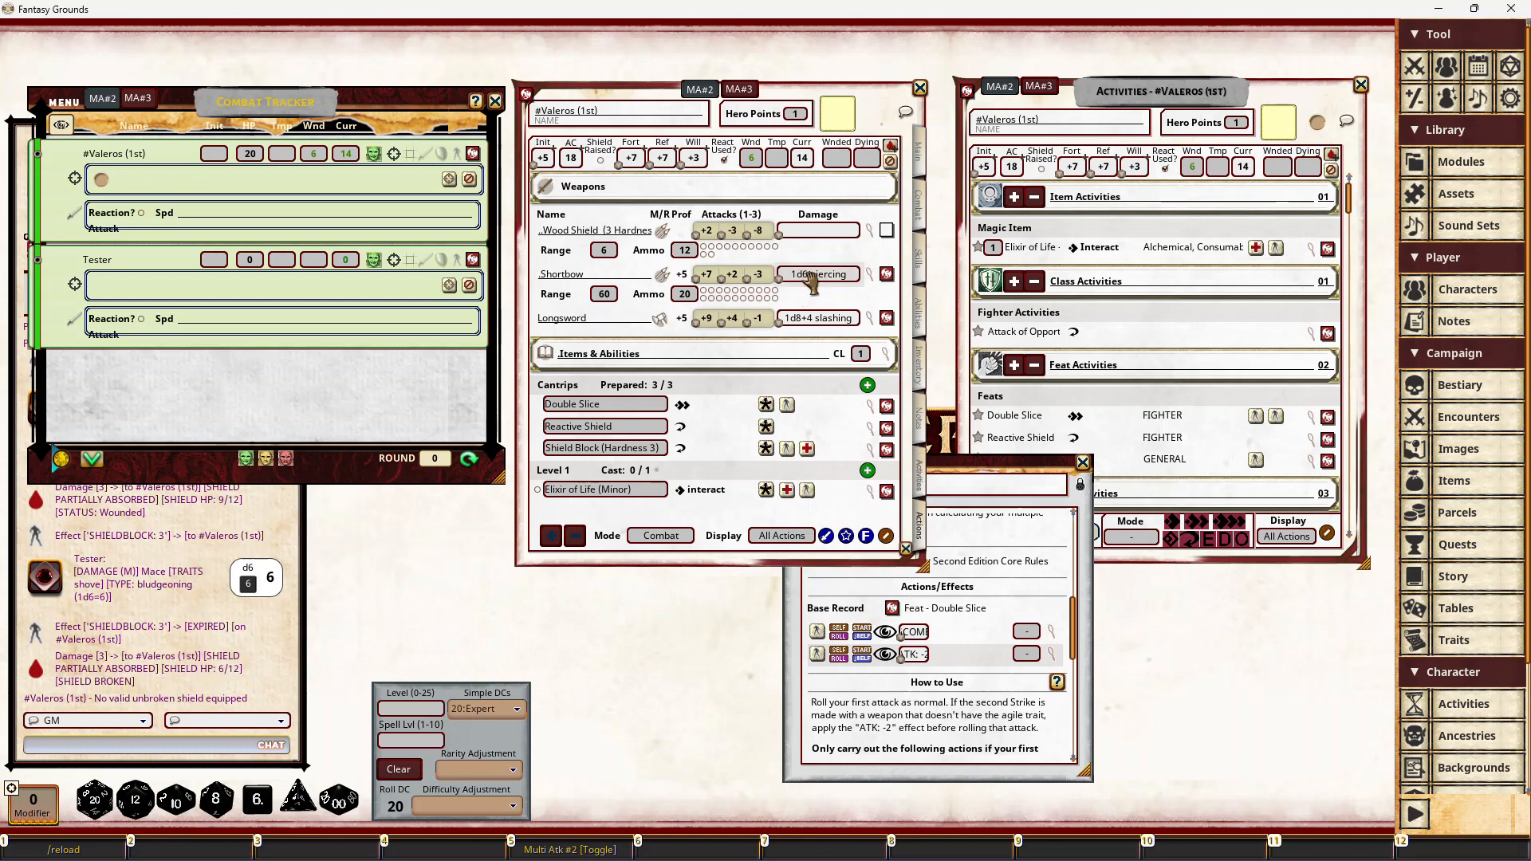
{"action": "double_click", "coordinate": [827, 319]}
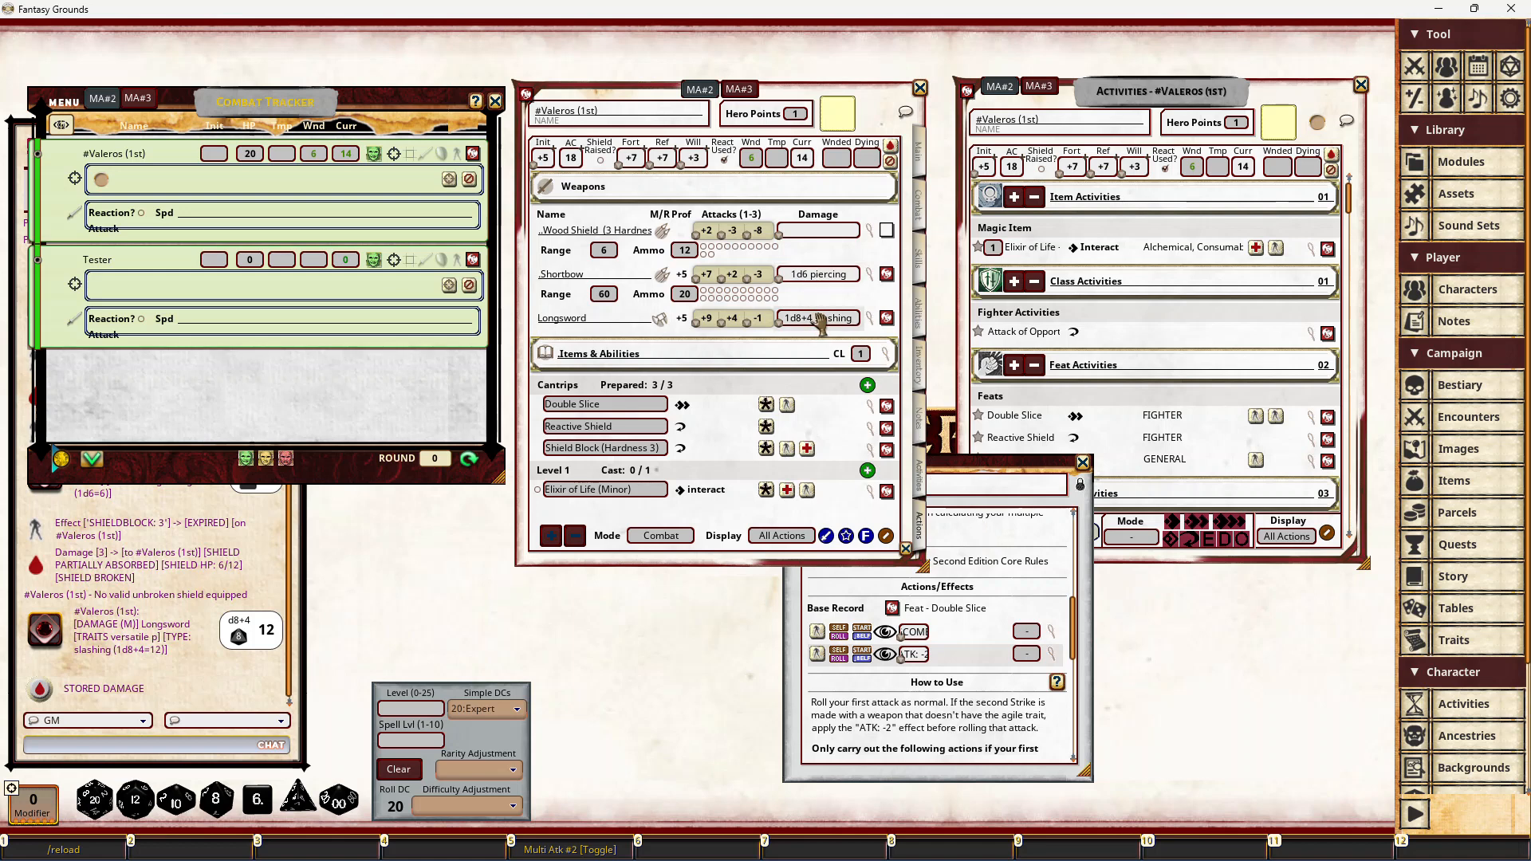
{"action": "left_click_drag", "start_coordinate": [821, 319], "coordinate": [267, 277]}
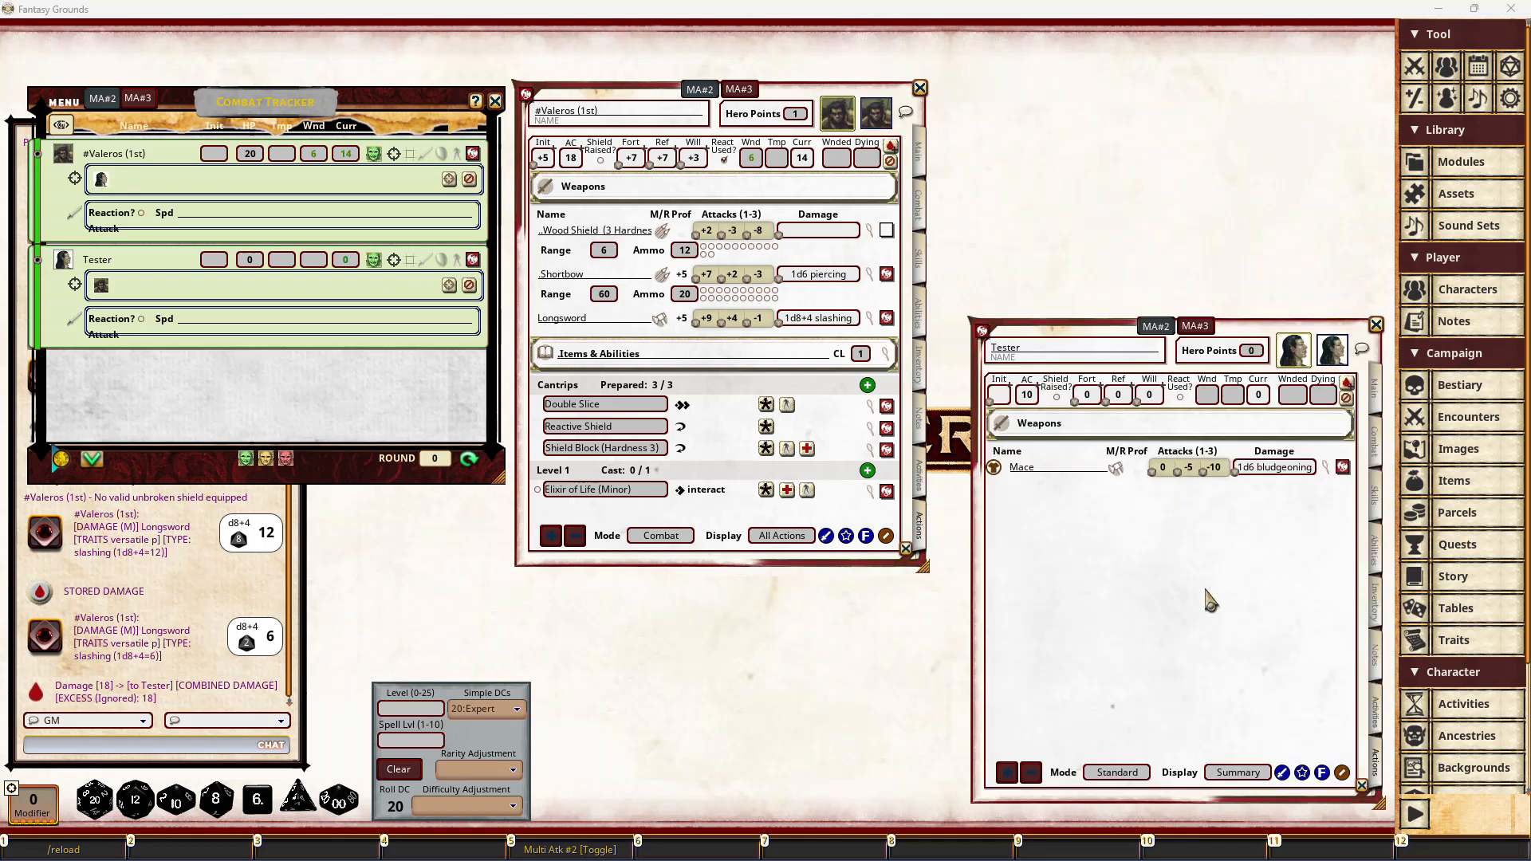
Step: Filter the campaign images to the FG Battle Maps group and open BattleMap01
{"action": "left_click", "coordinate": [1483, 453]}
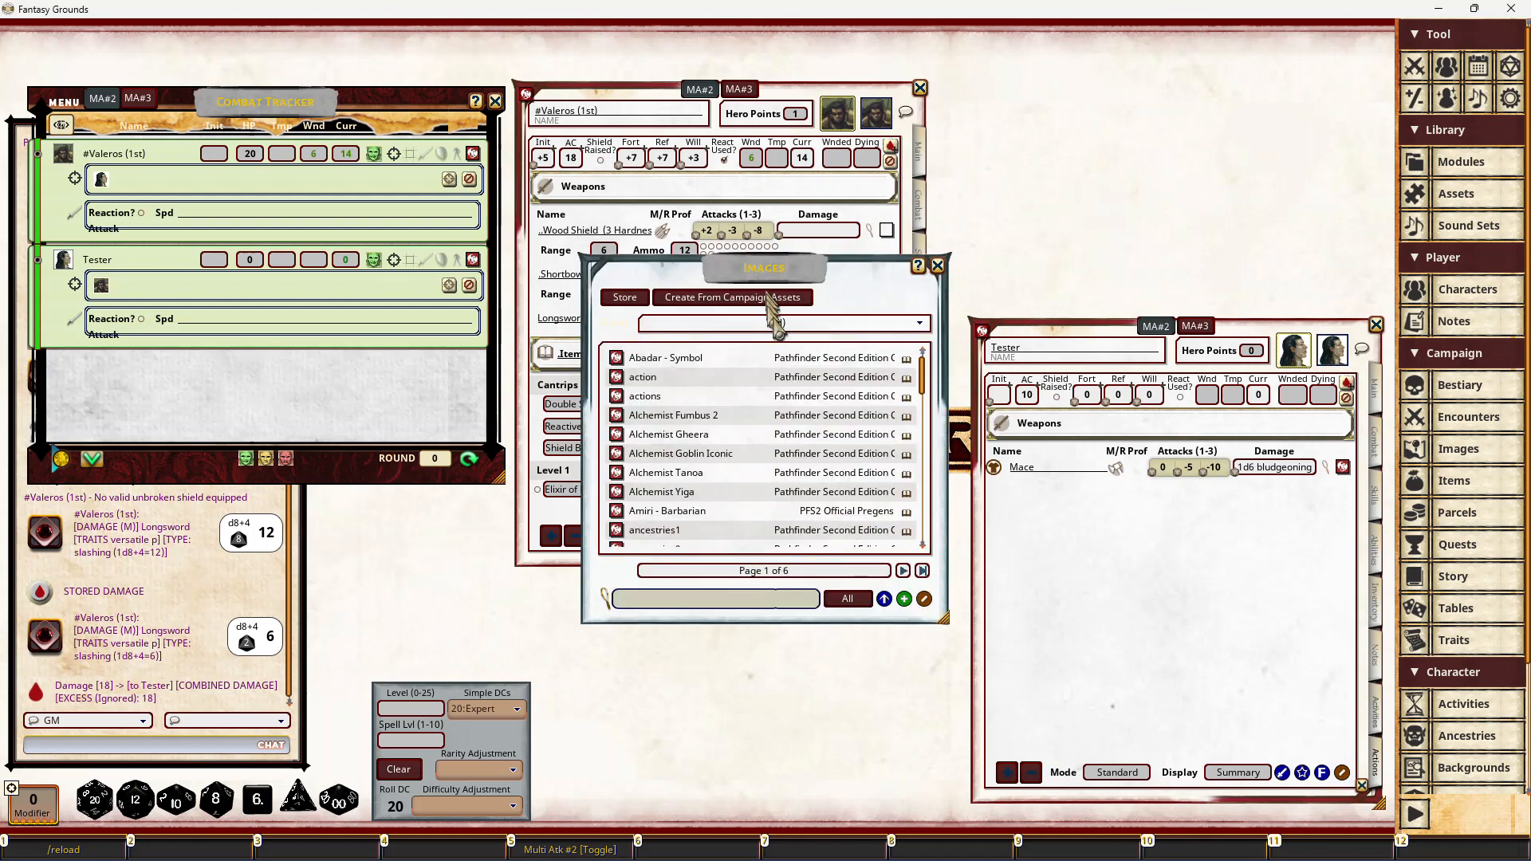
{"action": "left_click", "coordinate": [770, 324]}
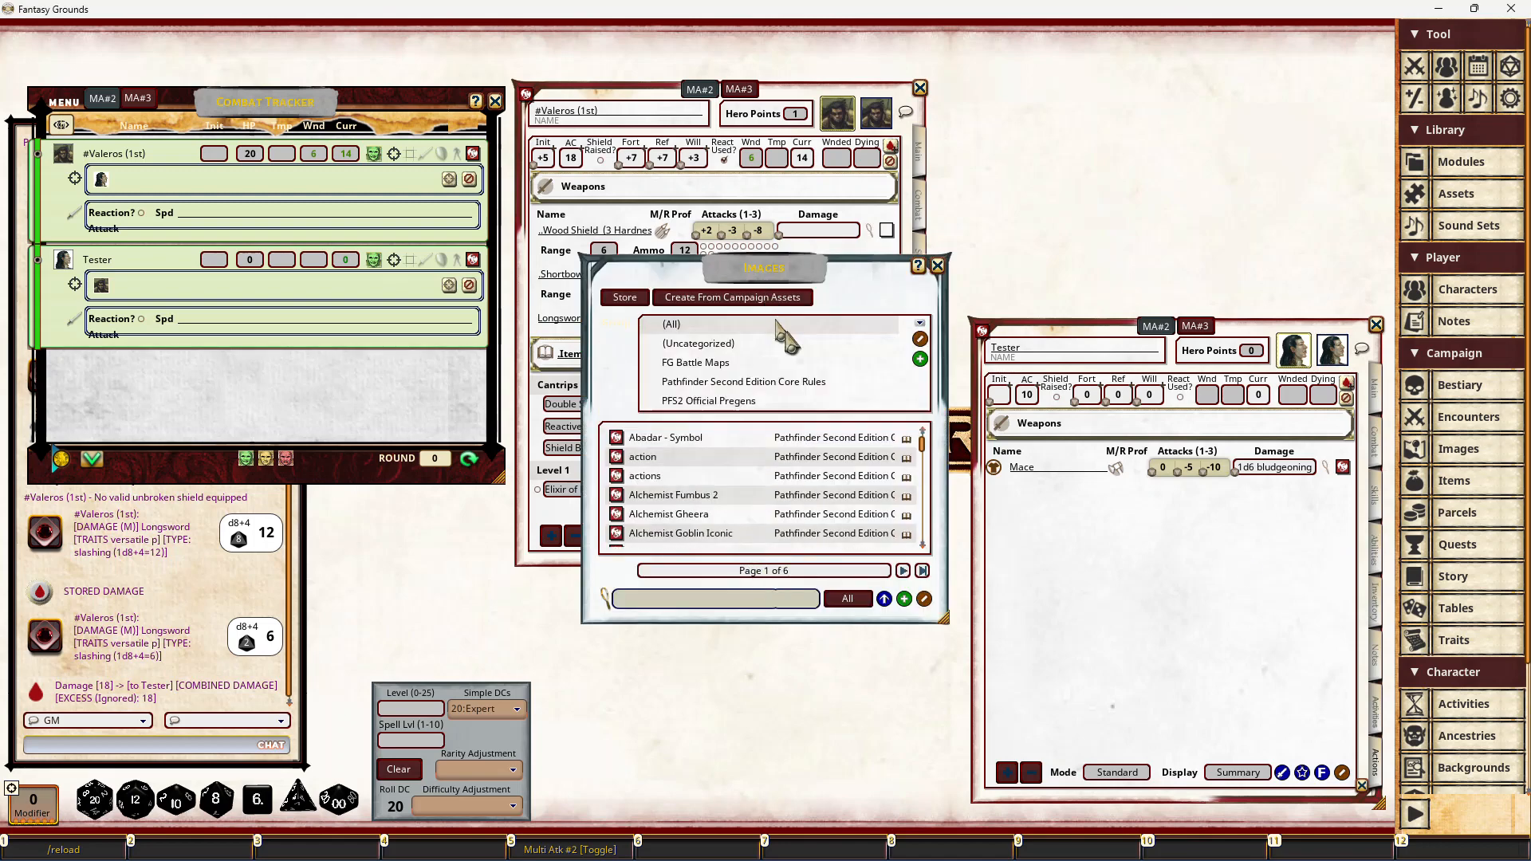
{"action": "left_click", "coordinate": [704, 351]}
{"action": "left_click", "coordinate": [782, 323]}
{"action": "left_click", "coordinate": [720, 365]}
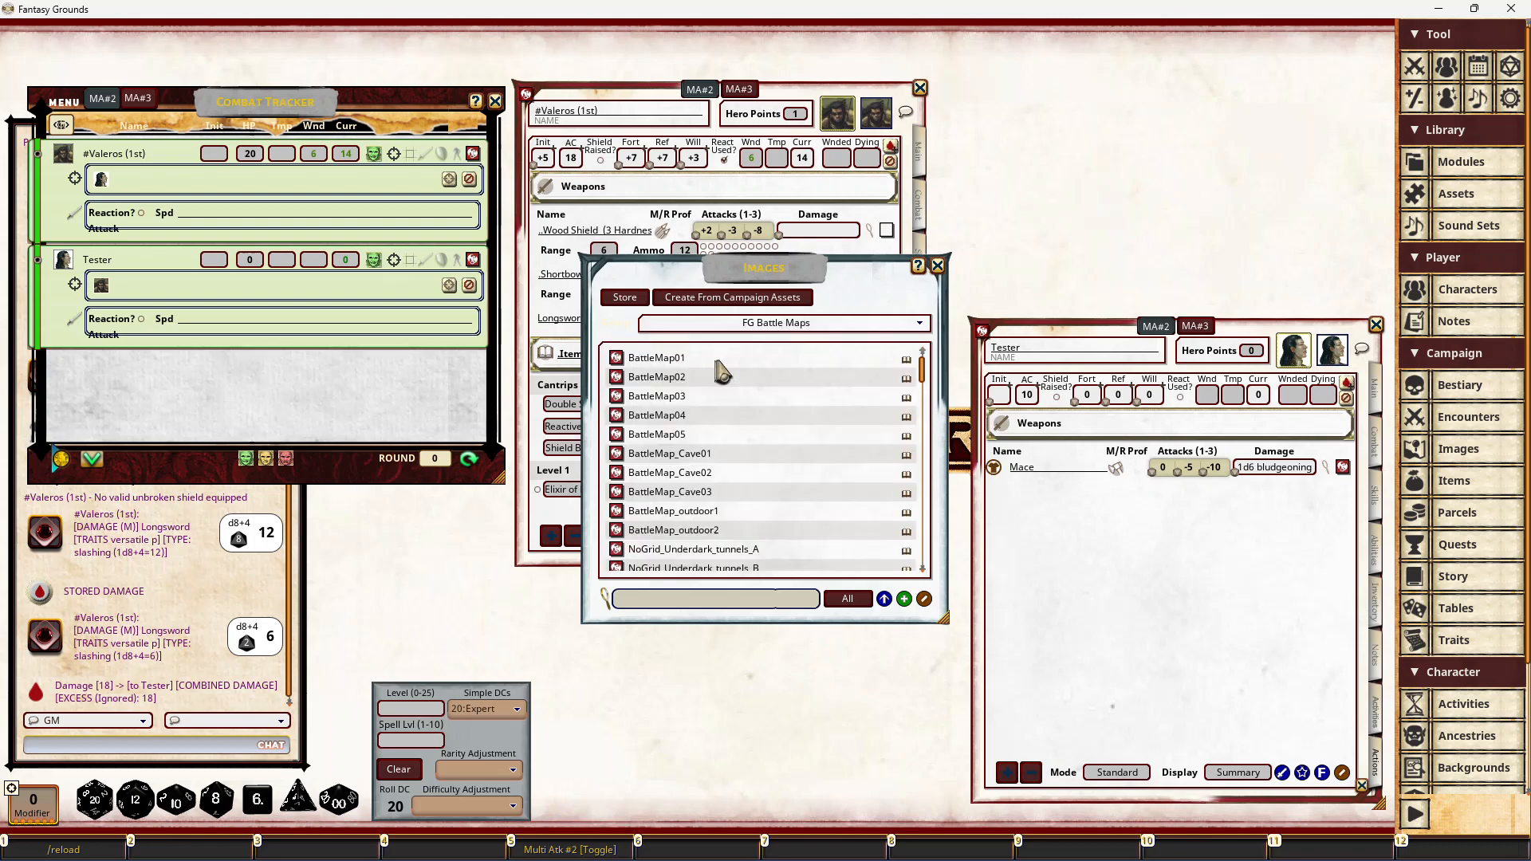
{"action": "left_click", "coordinate": [652, 356]}
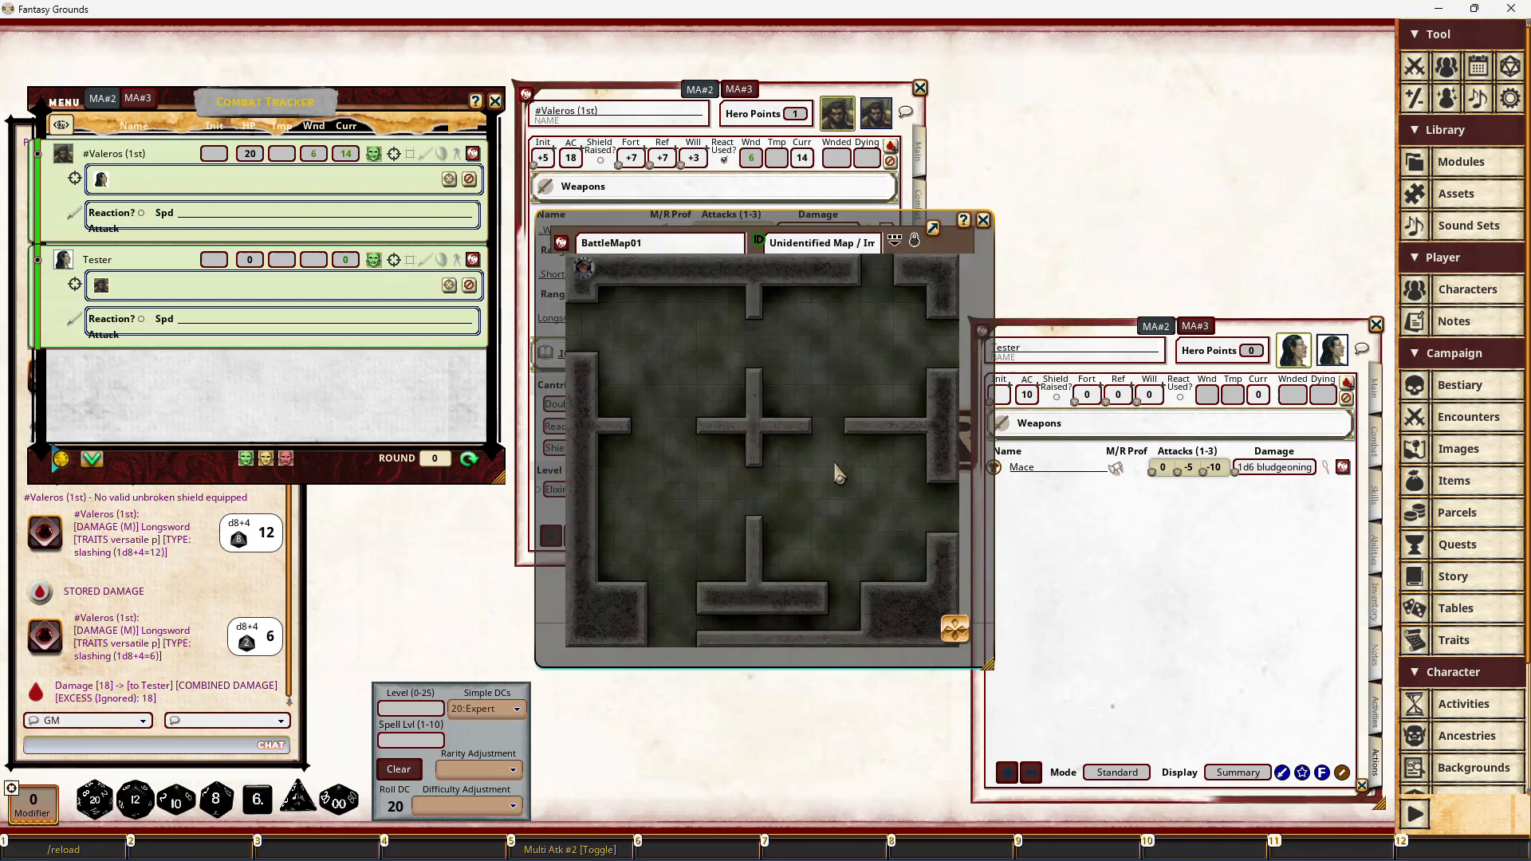
Step: Enlarge the BattleMap01 window and place the #Valeros (1st) and Tester tokens on either side of the gap below the central cross wall
{"action": "scroll", "coordinate": [873, 453], "scroll_direction": "up", "scroll_amount": 2}
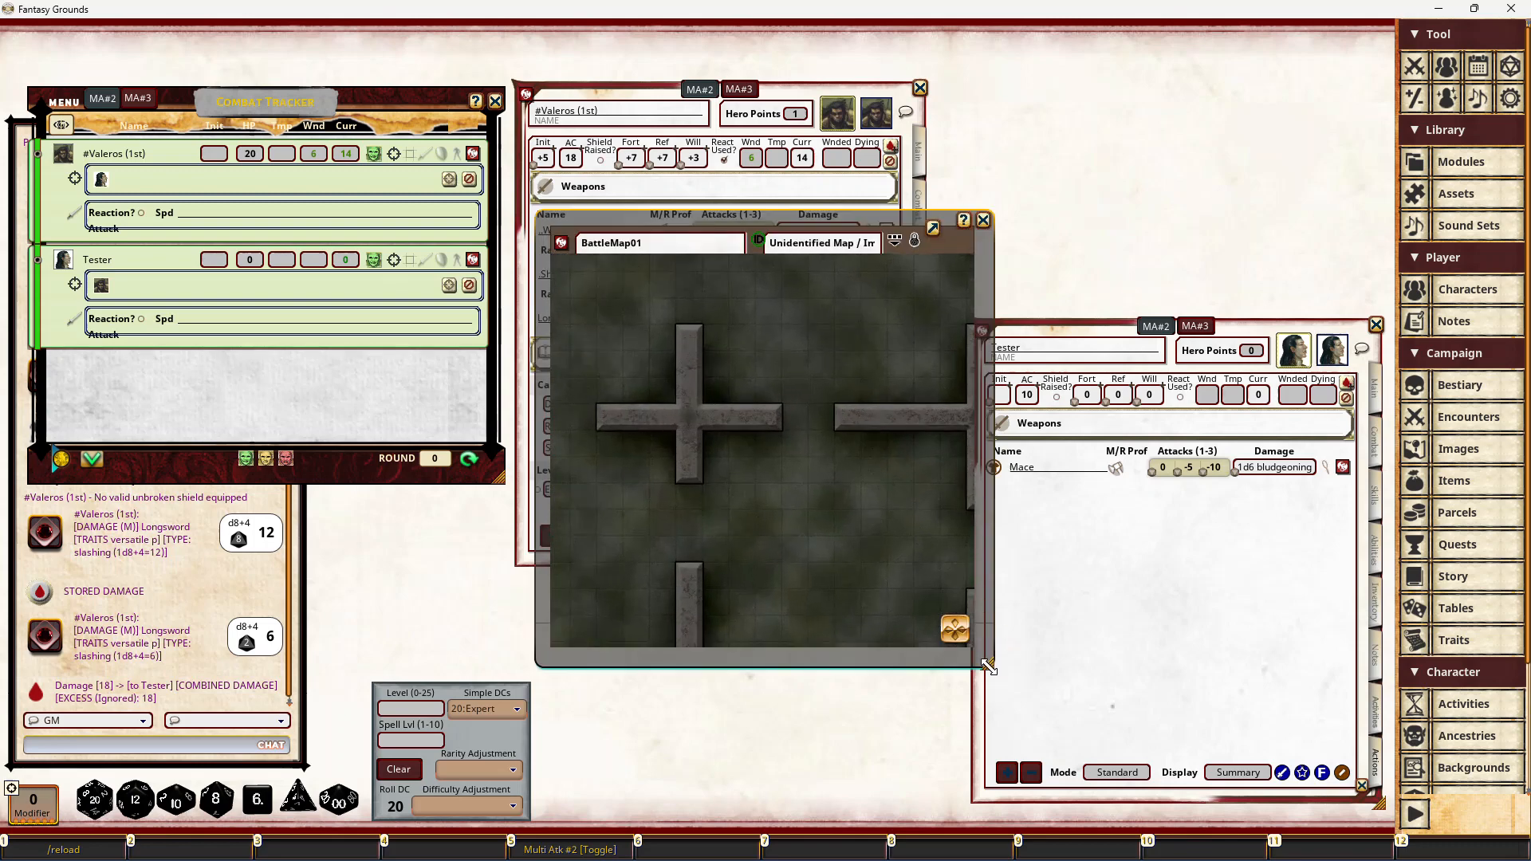
{"action": "left_click_drag", "start_coordinate": [996, 672], "coordinate": [1255, 826]}
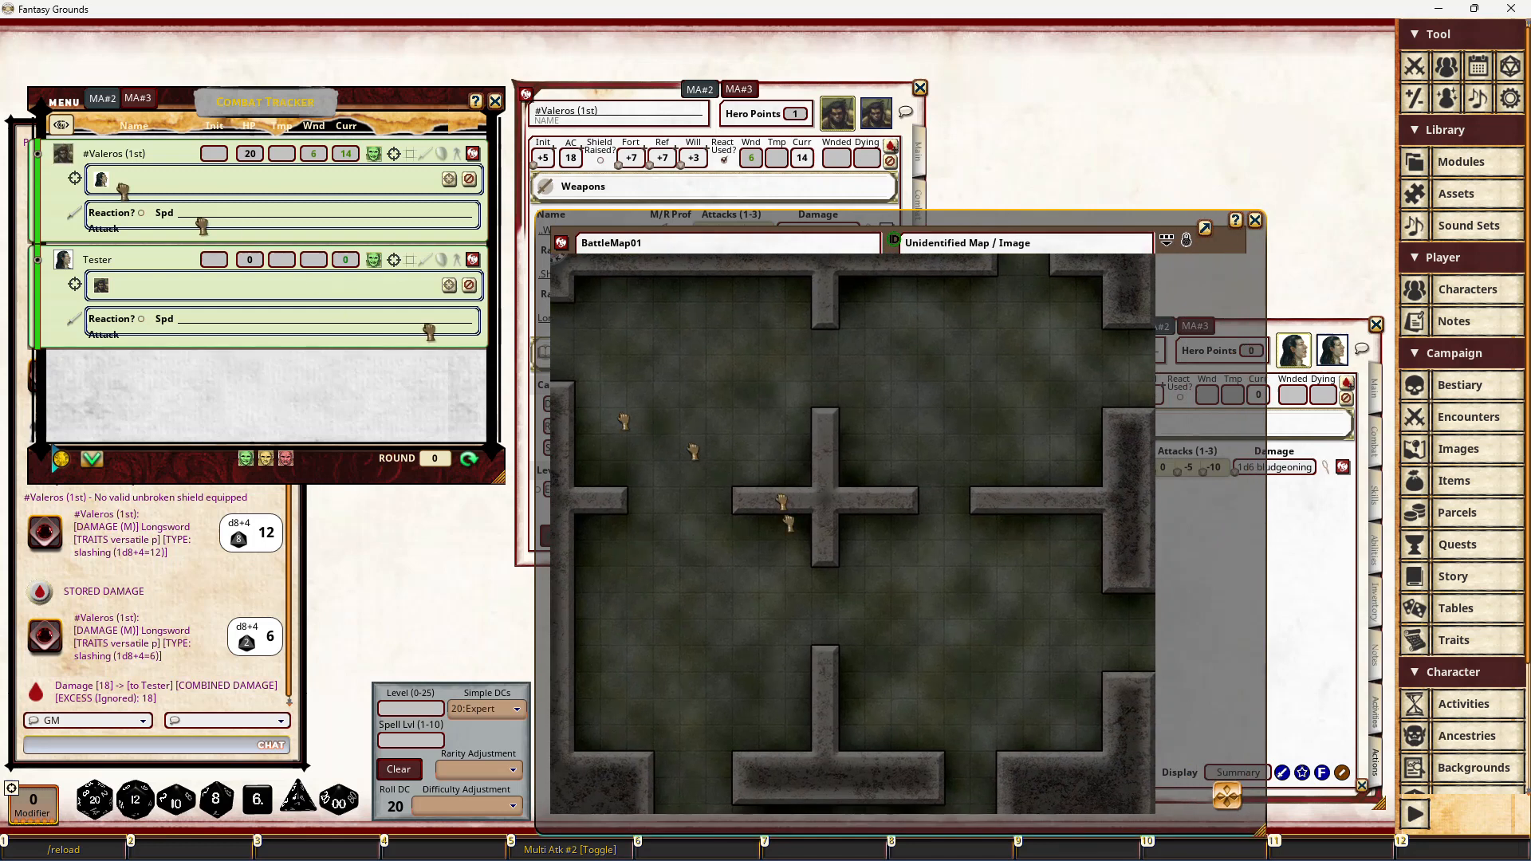
{"action": "left_click", "coordinate": [718, 592]}
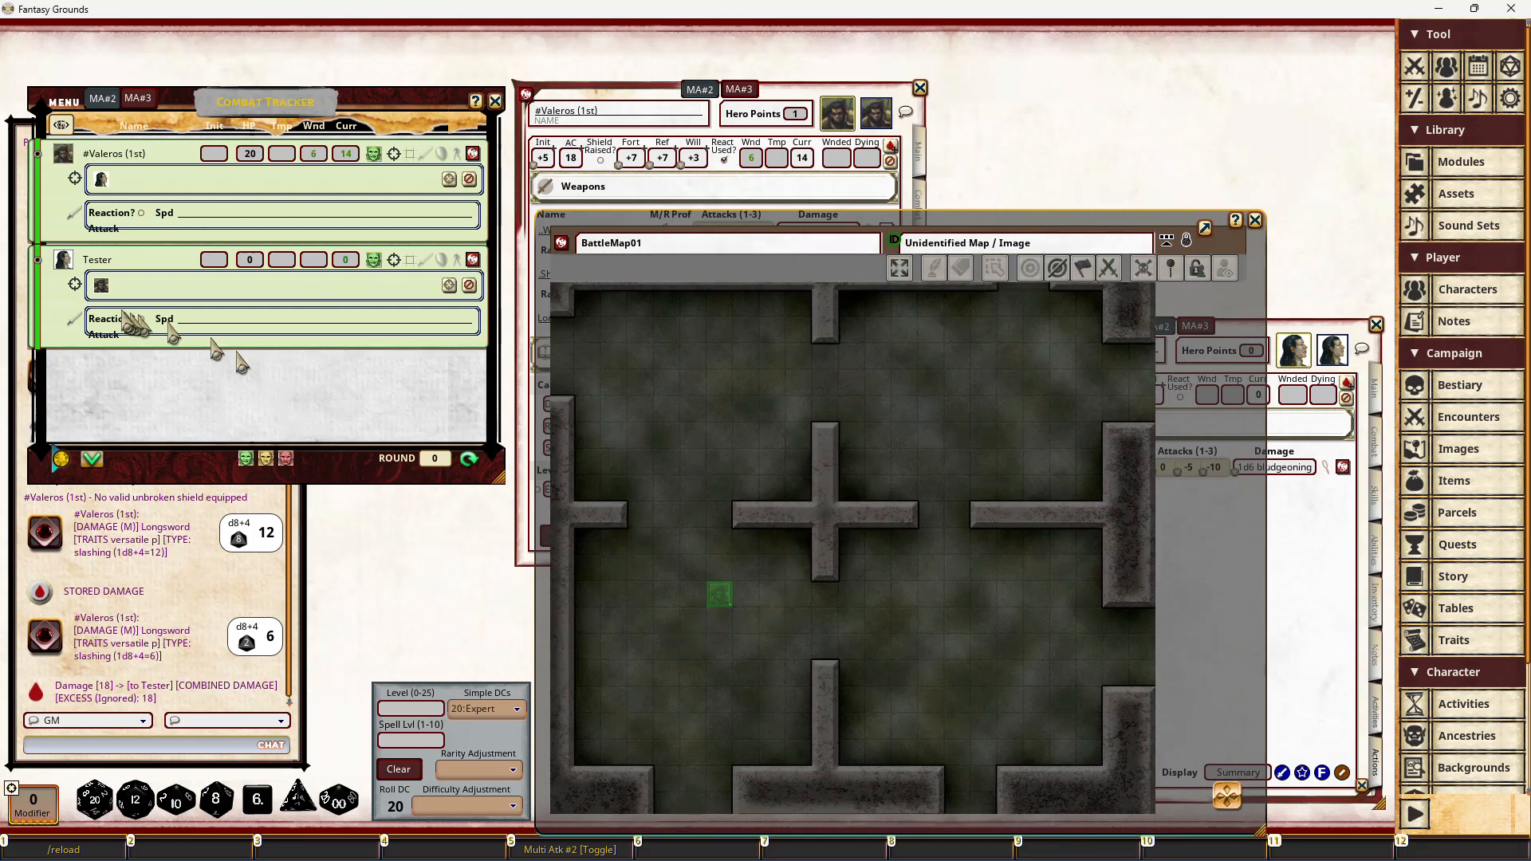
{"action": "left_click", "coordinate": [851, 596]}
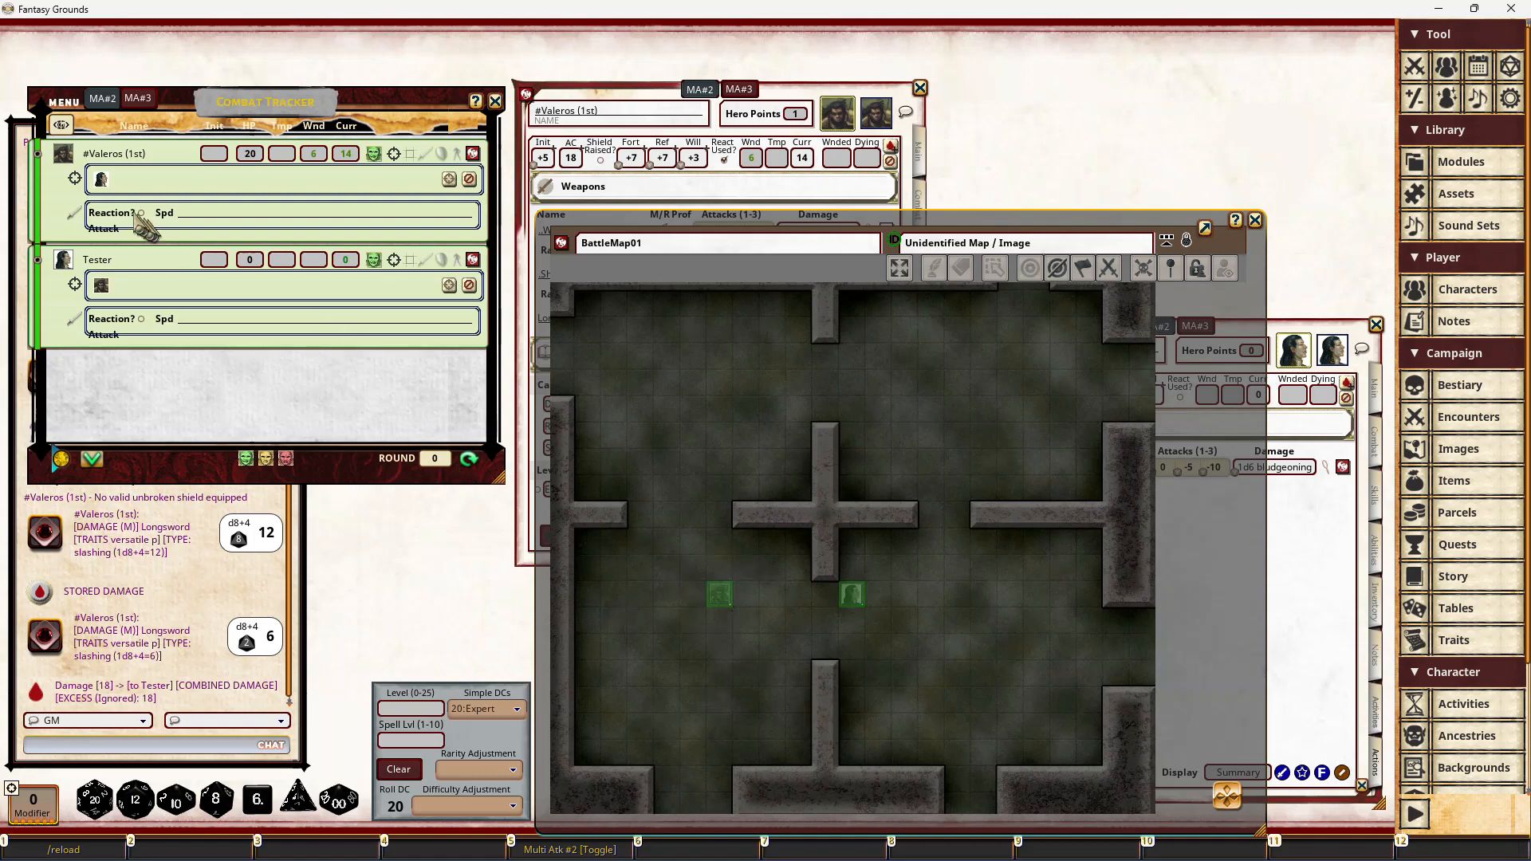
Step: Make #Valeros (1st) the active combatant, clear the existing target and target Tester again from the battle map
{"action": "left_click", "coordinate": [39, 154]}
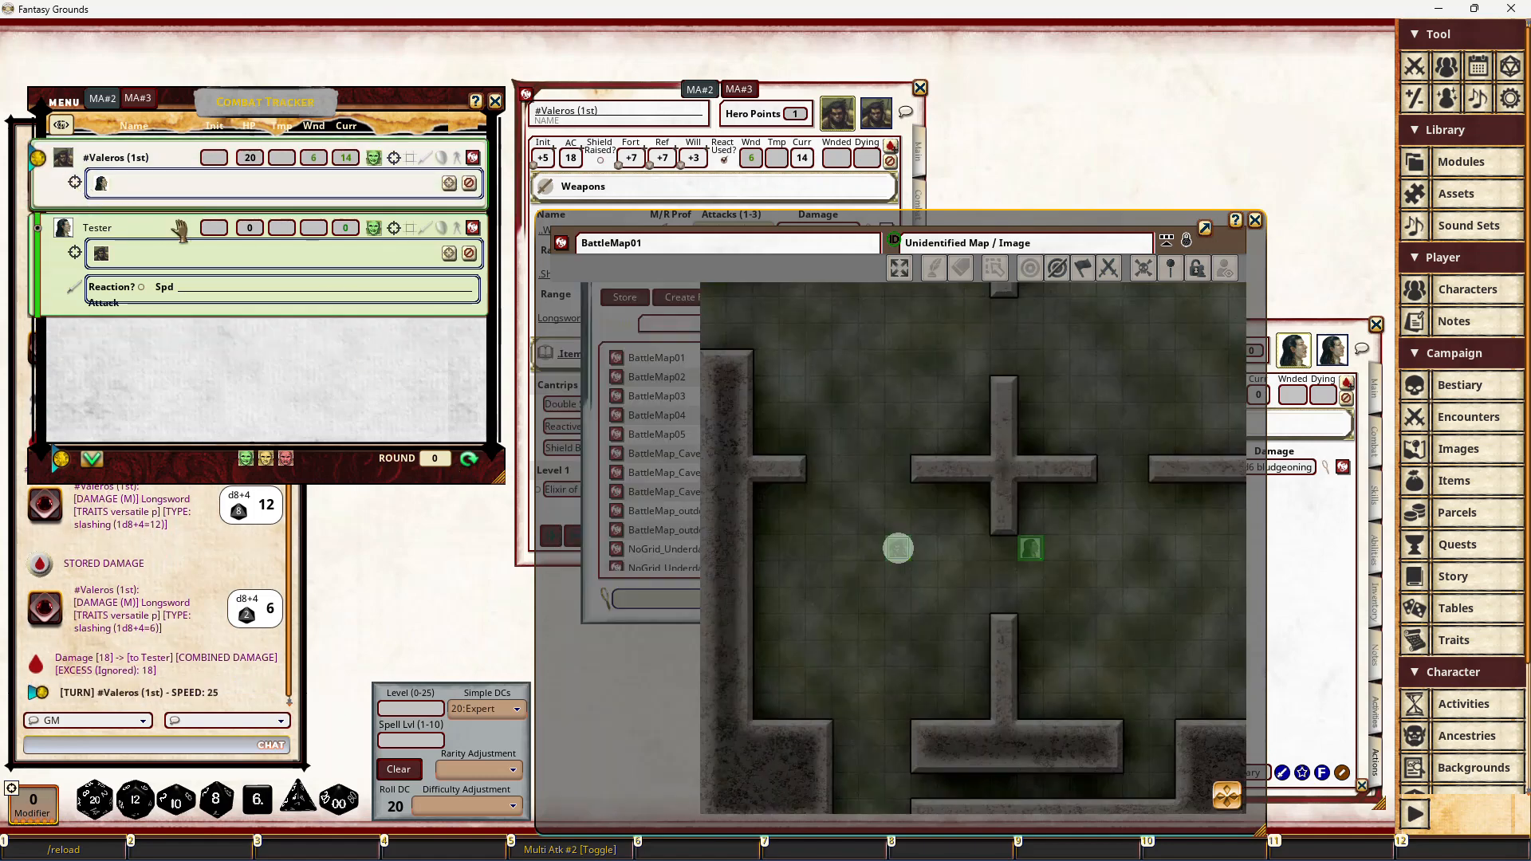
{"action": "left_click", "coordinate": [898, 549]}
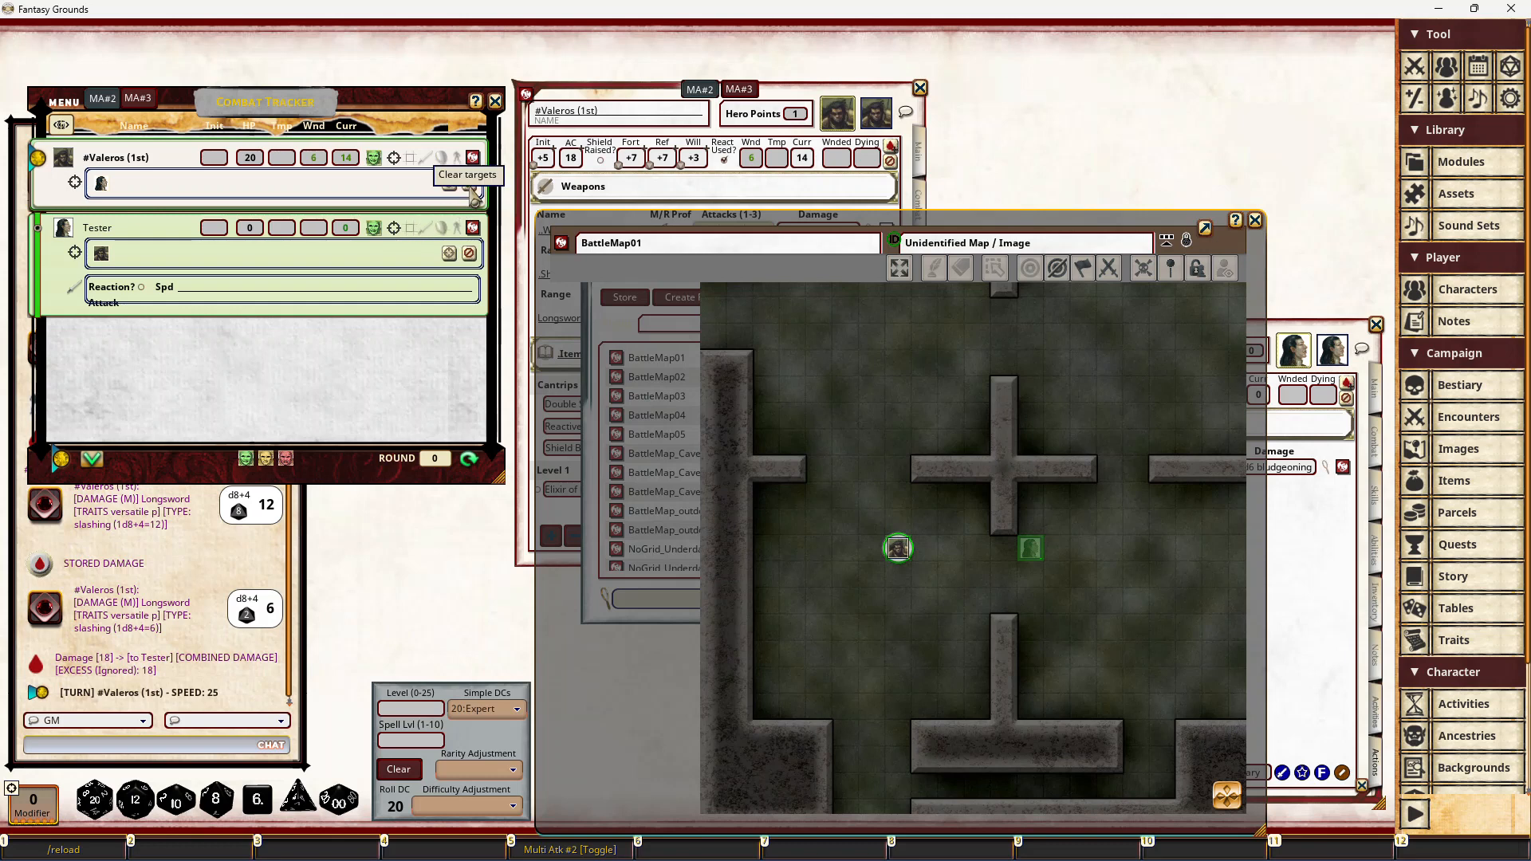
{"action": "left_click", "coordinate": [1038, 555], "text": "ctrl"}
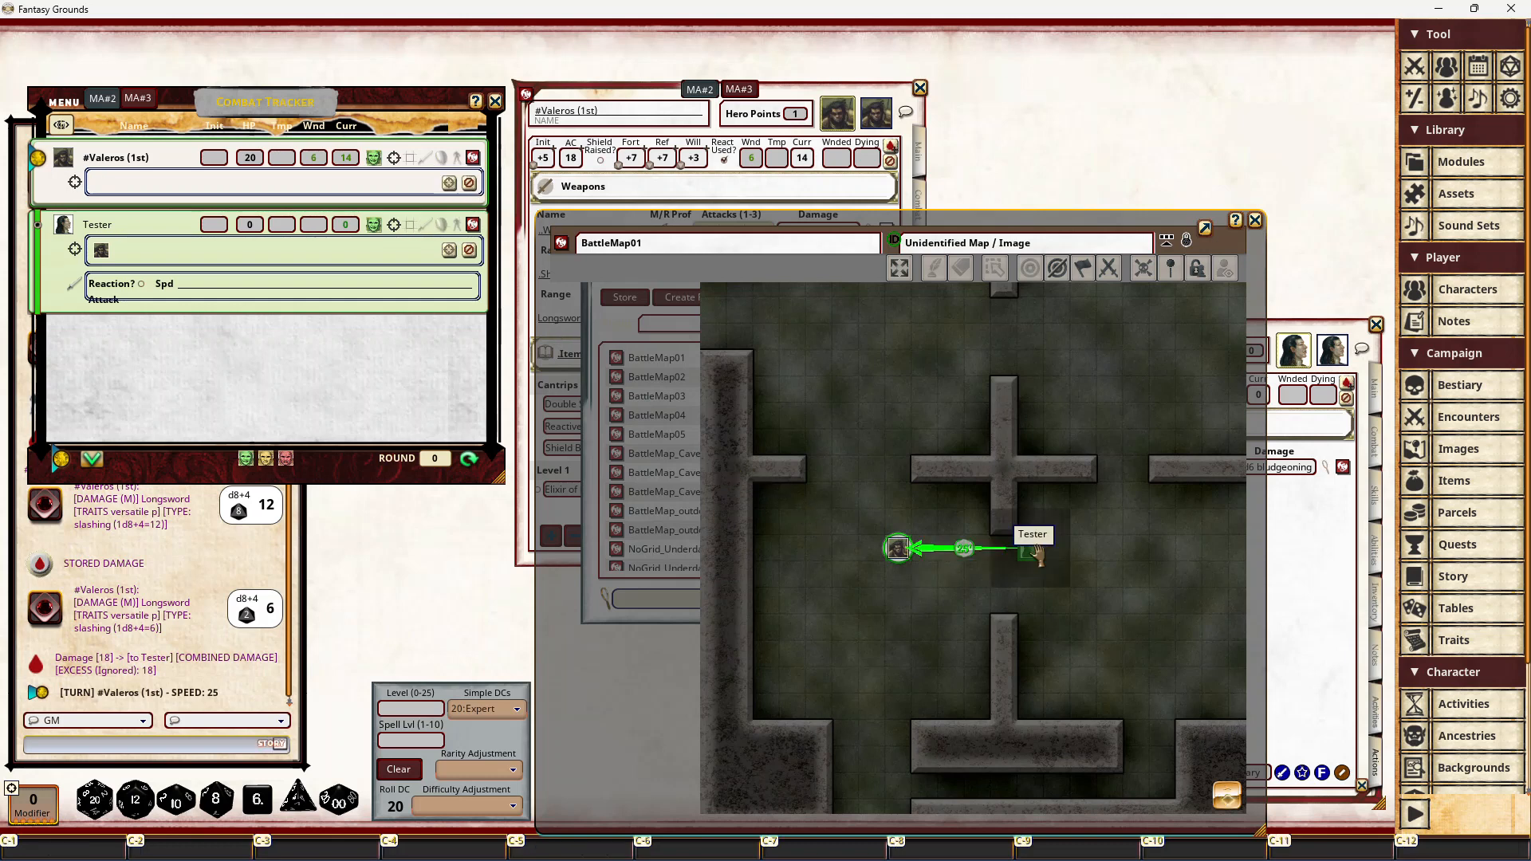
{"action": "left_click", "coordinate": [1038, 555], "text": "ctrl"}
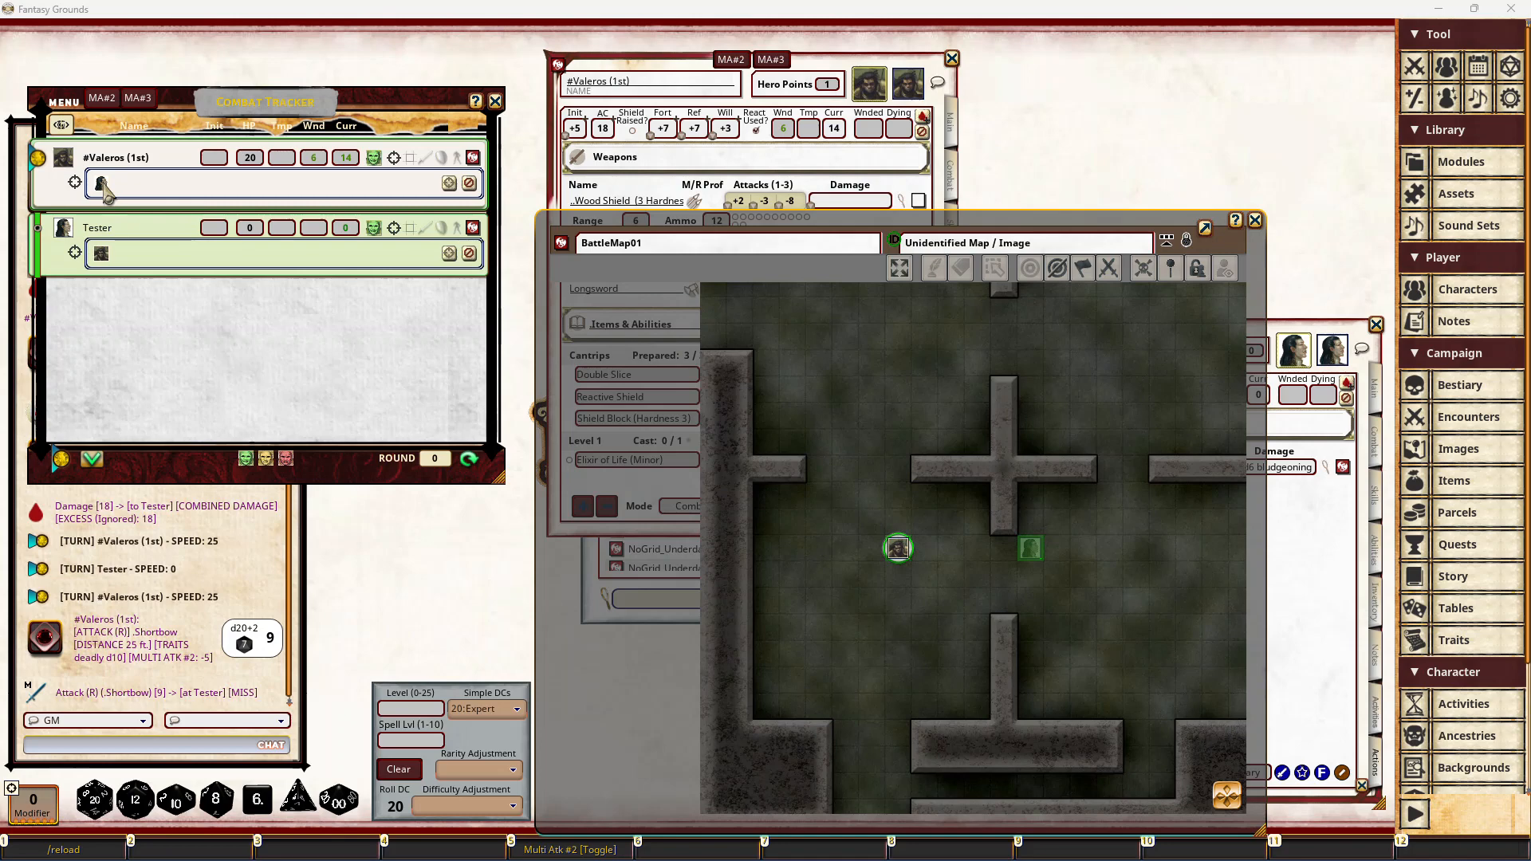
Step: Collapse #Valeros (1st)'s targeting details and roll the character's first Shortbow attack at +7 against Tester
{"action": "left_click", "coordinate": [394, 158]}
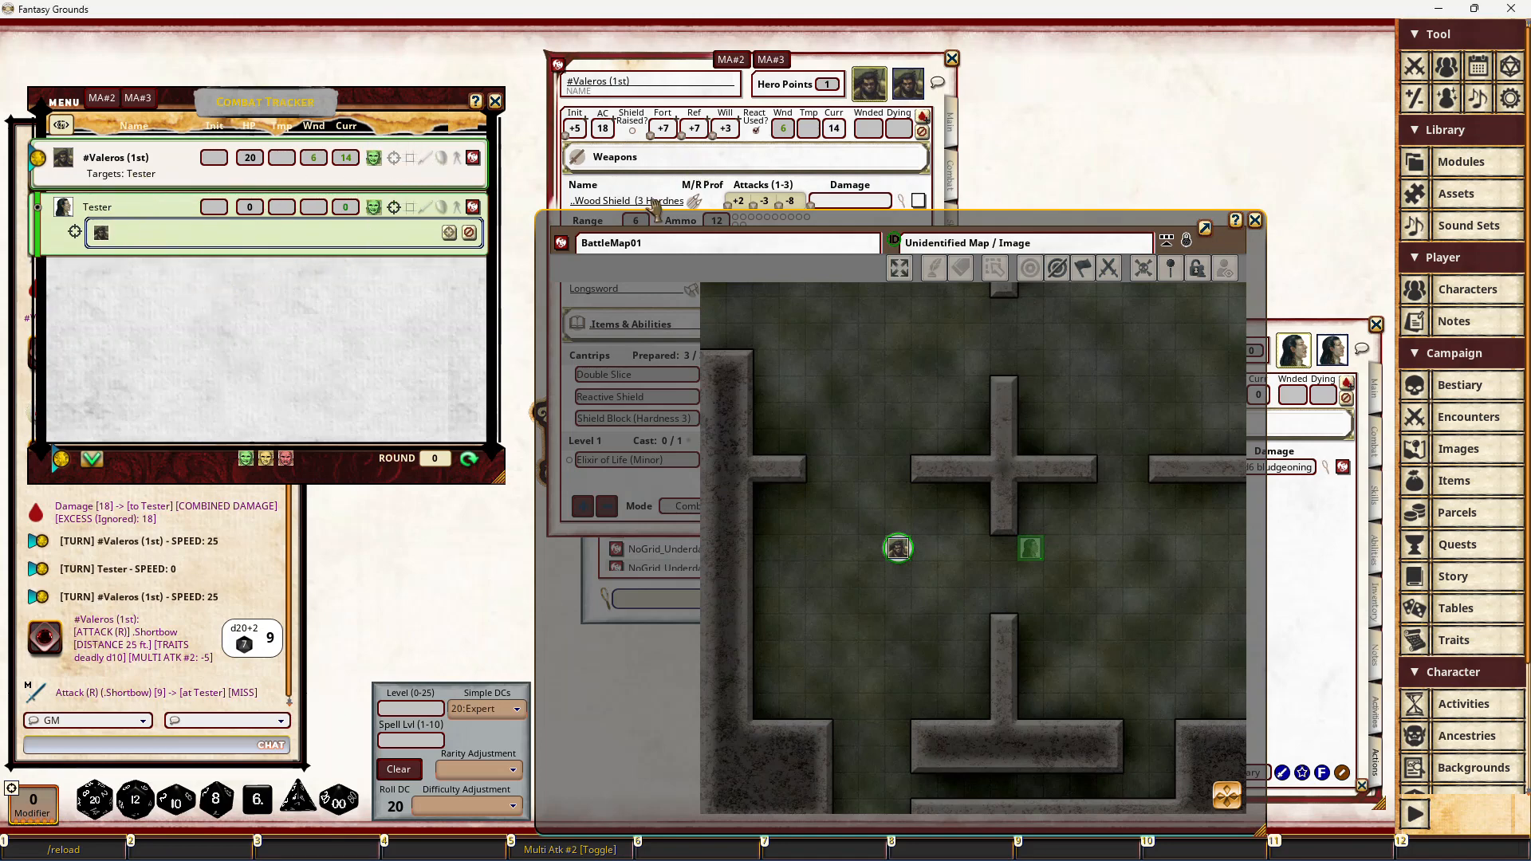
{"action": "left_click", "coordinate": [814, 76]}
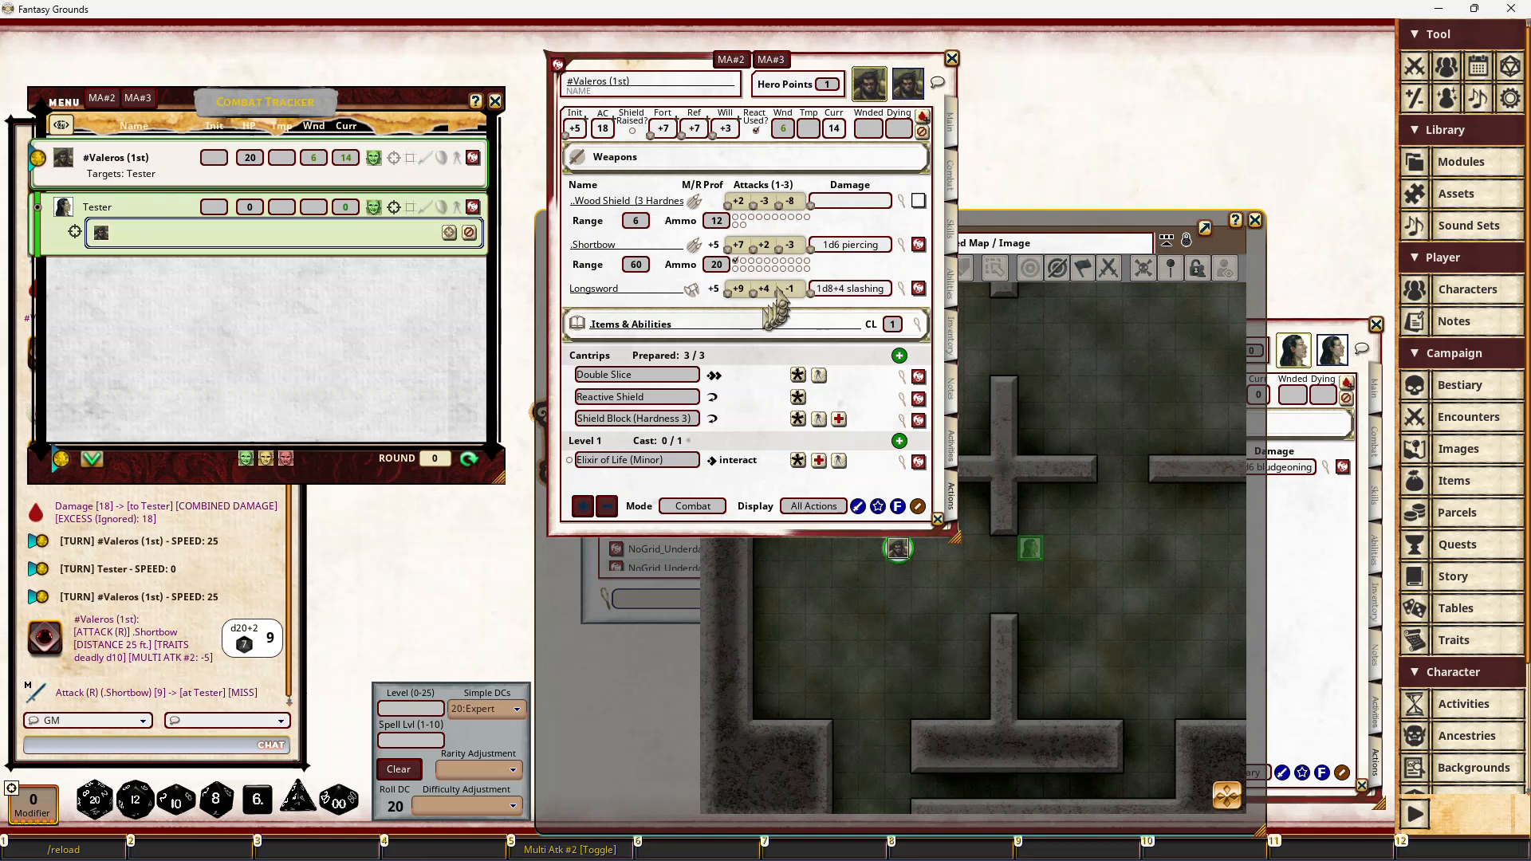
{"action": "left_click", "coordinate": [738, 245]}
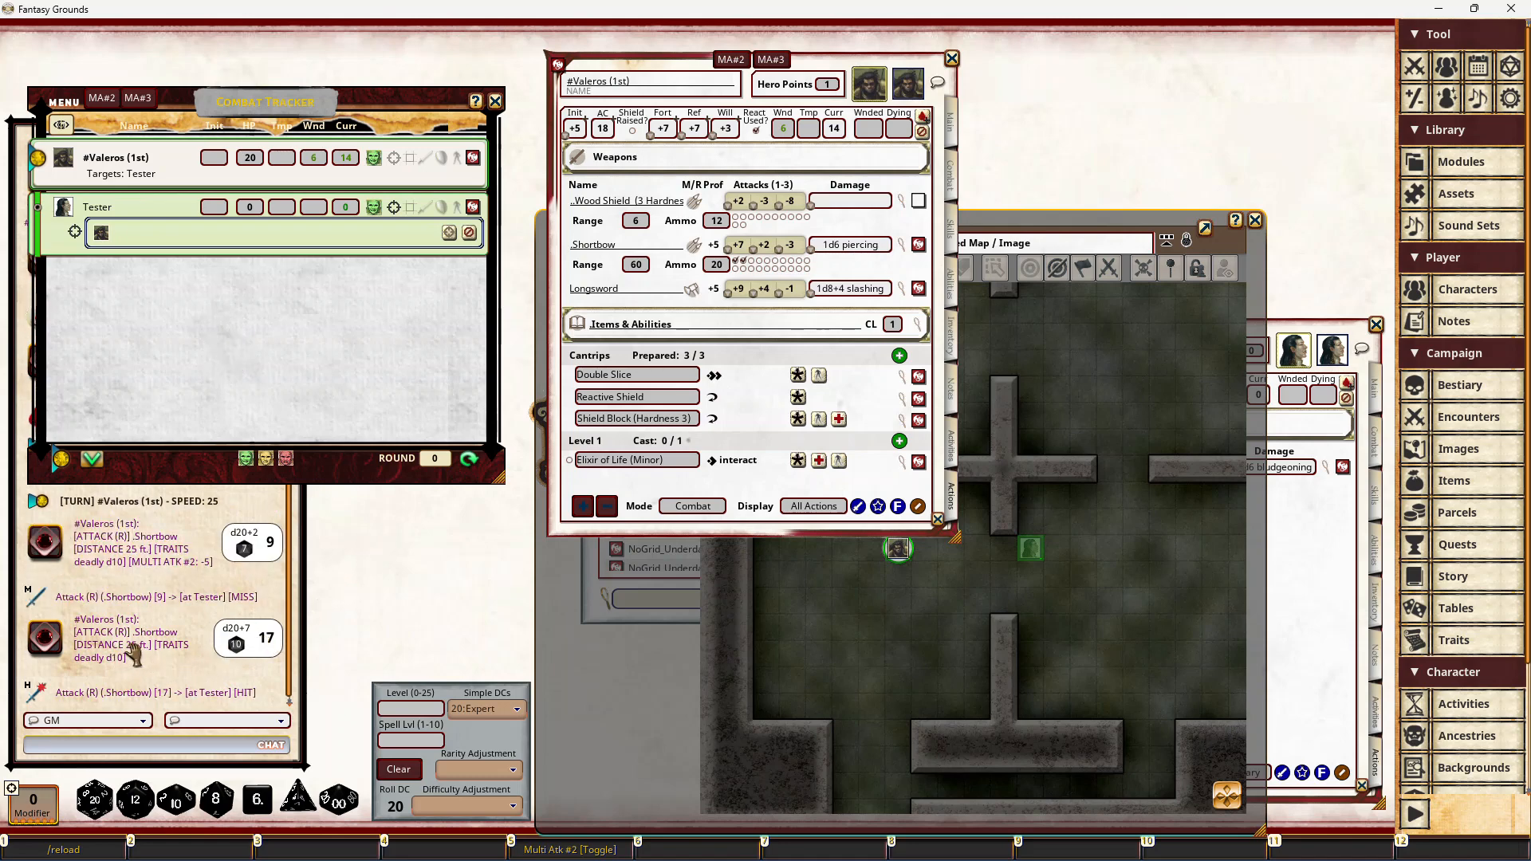
Step: Clear Tester's targets and move the Tester and #Valeros (1st) tokens farther apart on BattleMap01
{"action": "left_click", "coordinate": [847, 624]}
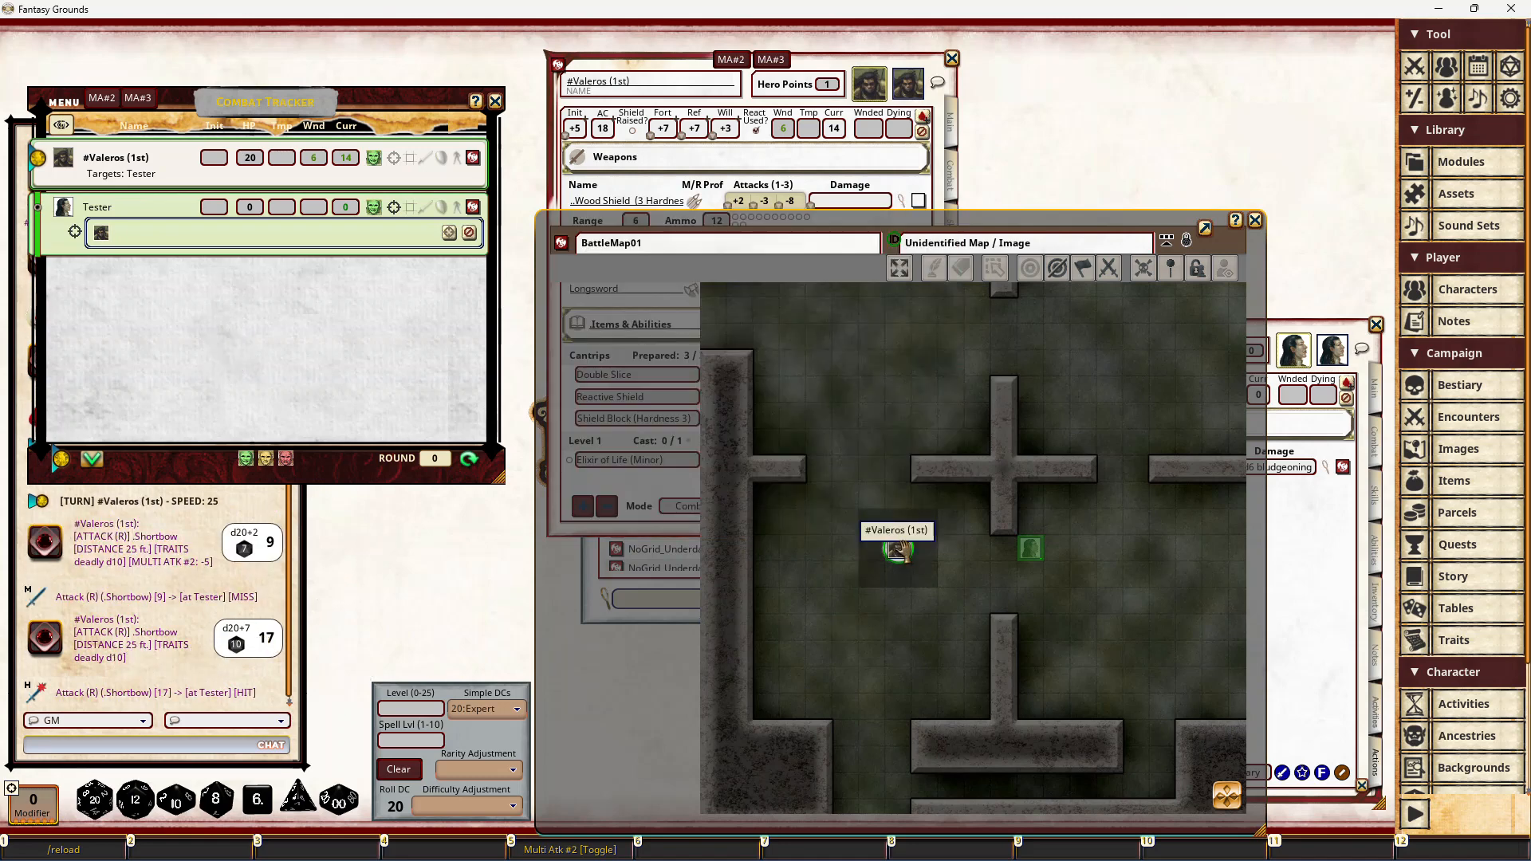
{"action": "left_click", "coordinate": [469, 232]}
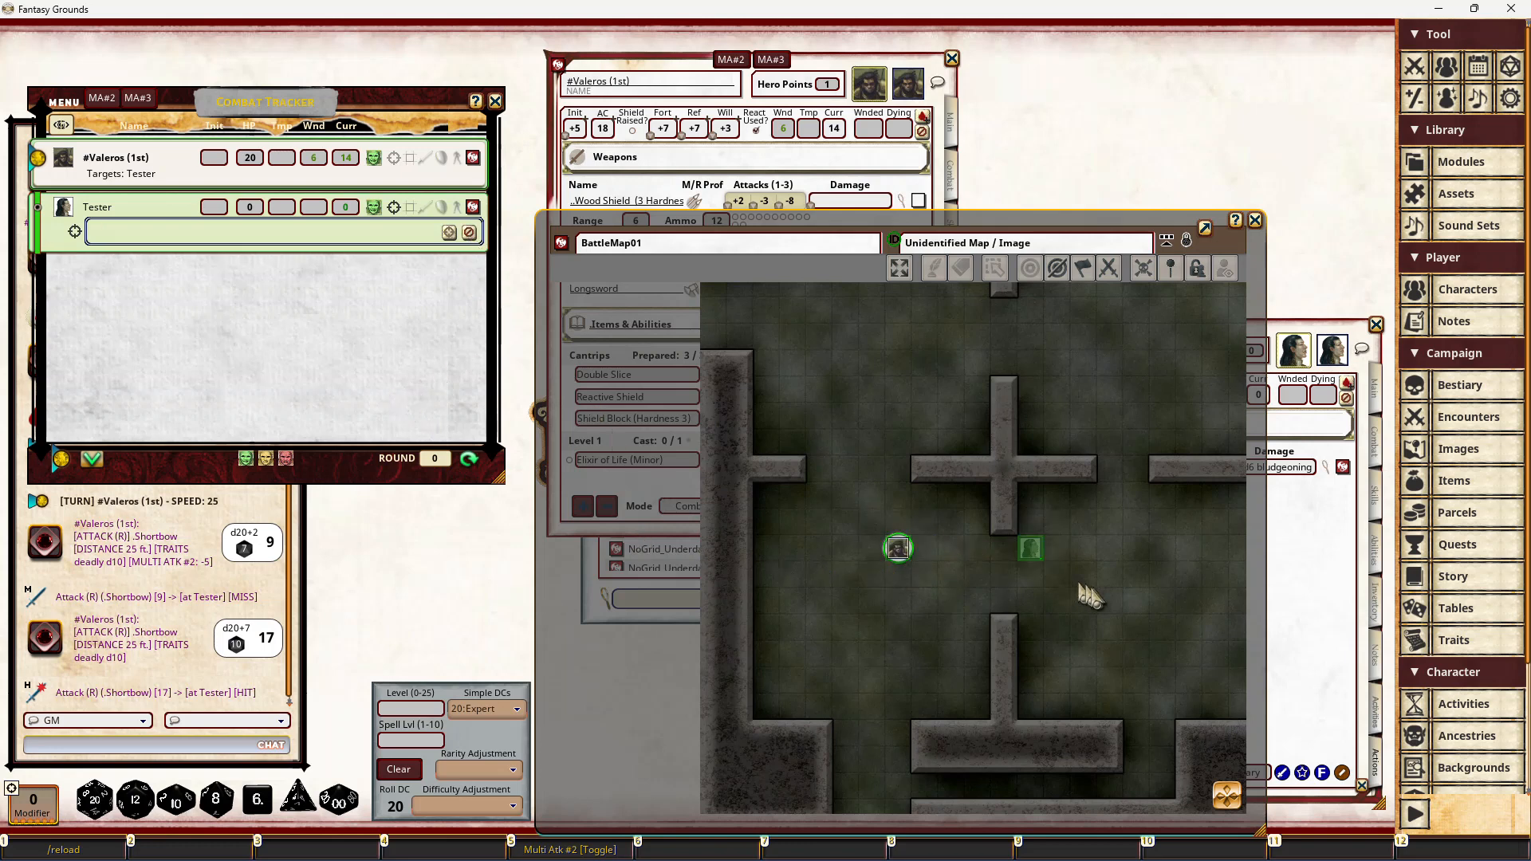
{"action": "left_click_drag", "start_coordinate": [1029, 546], "coordinate": [1215, 629]}
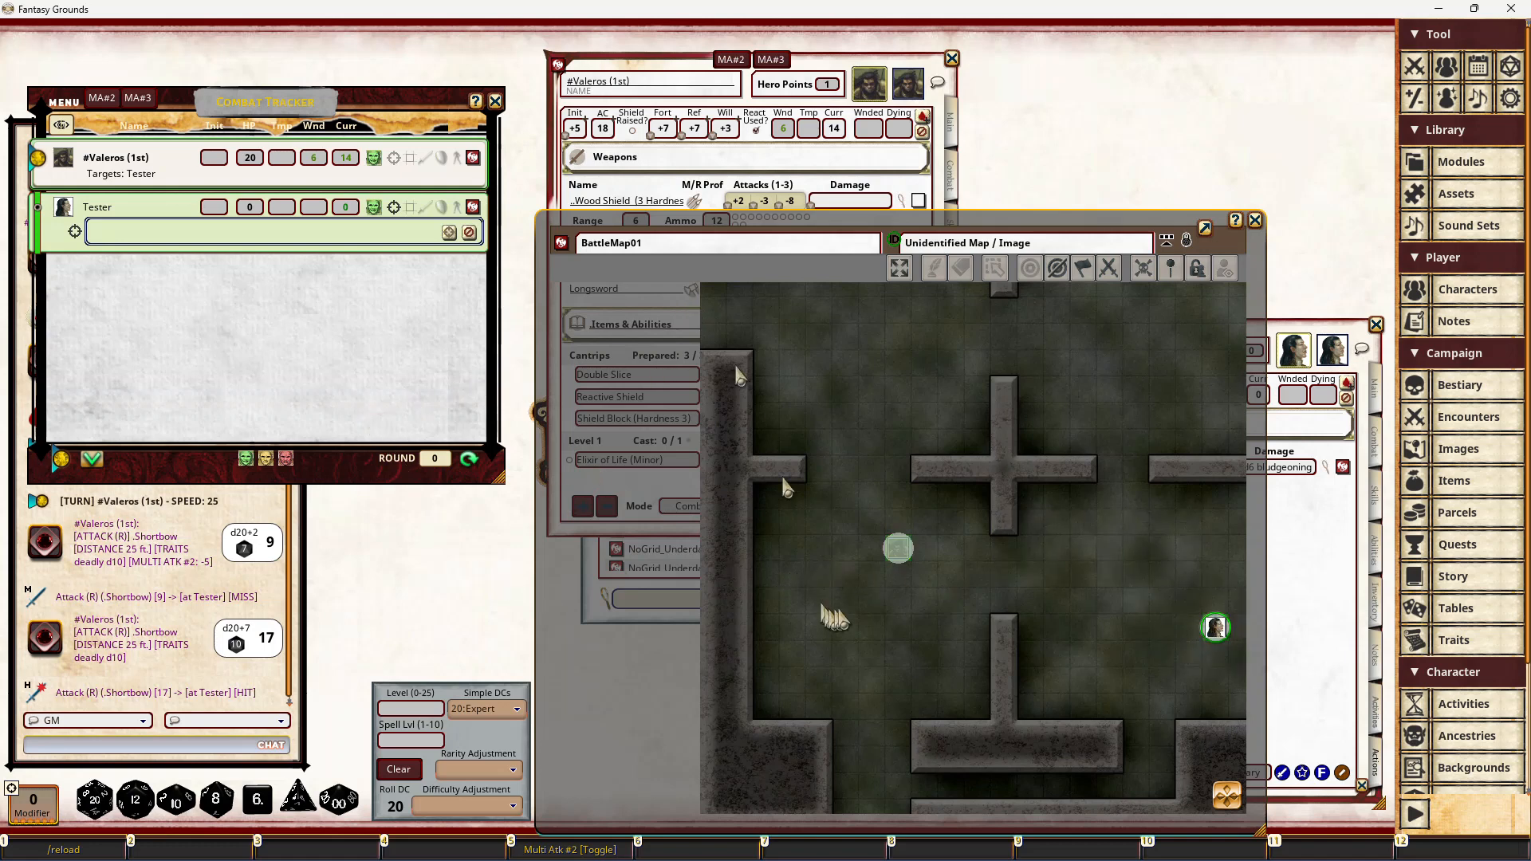
{"action": "left_click_drag", "start_coordinate": [900, 554], "coordinate": [825, 535]}
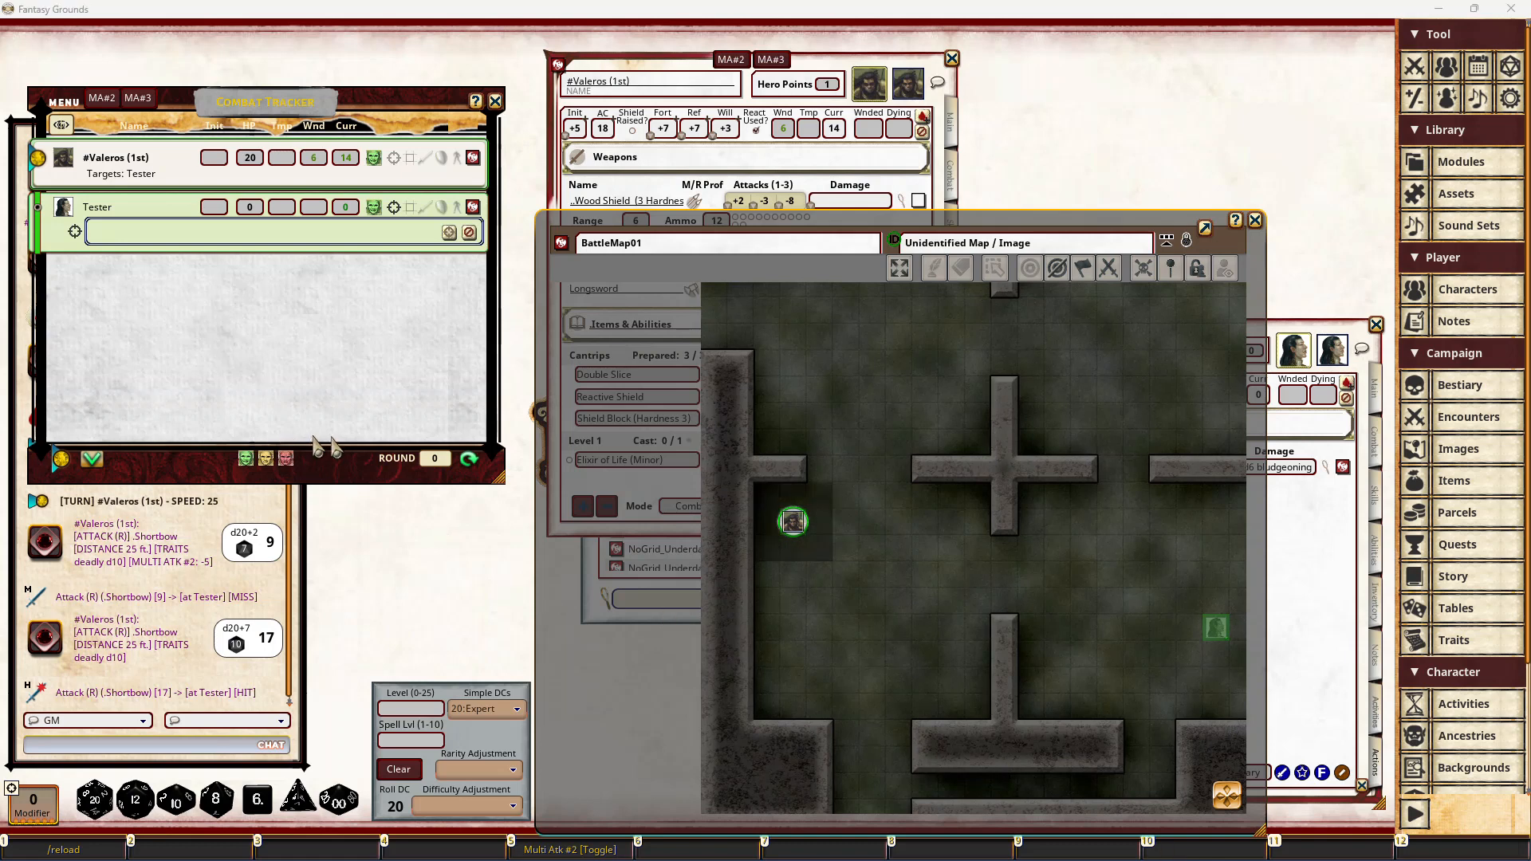
Step: Roll #Valeros (1st)'s first Shortbow attack at +7 against the more distant Tester
{"action": "left_click", "coordinate": [828, 65]}
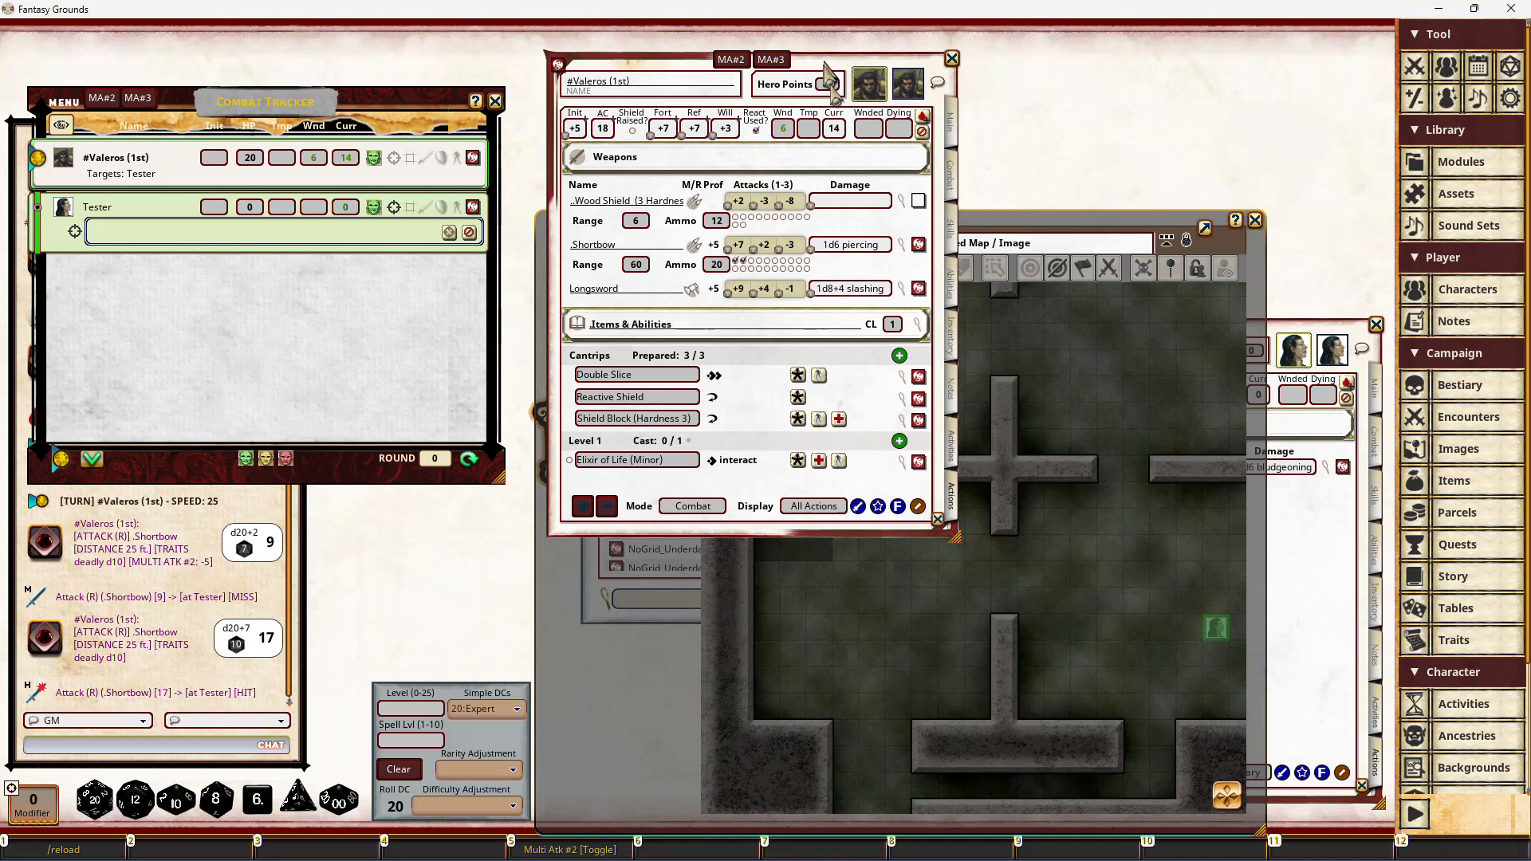
{"action": "double_click", "coordinate": [738, 245]}
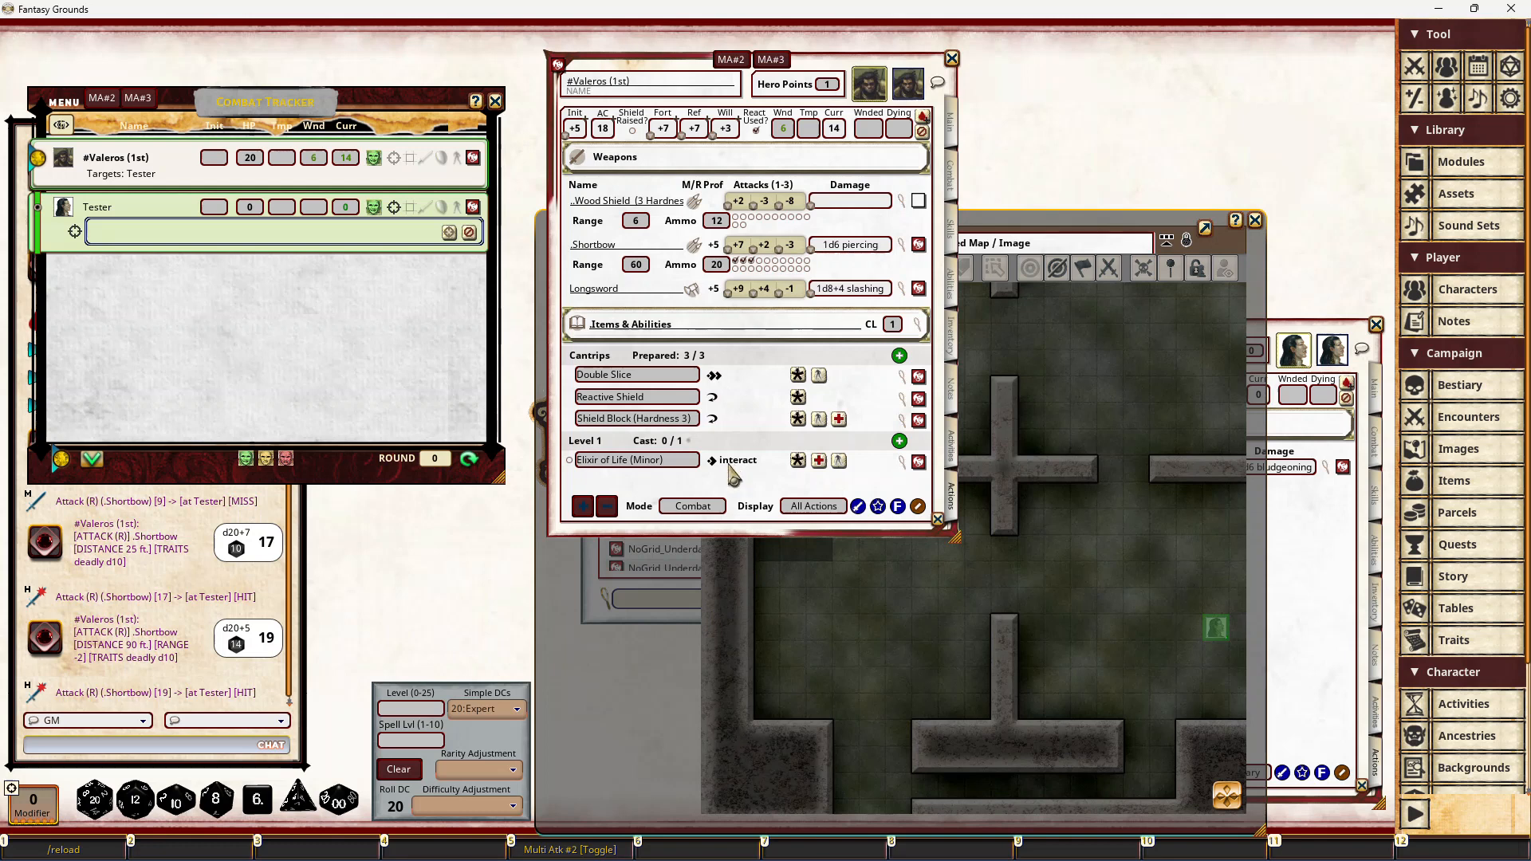
Step: Review the Shortbow's range and description in its item record, close the record and roll the weapon's first attack against Tester again
{"action": "left_click", "coordinate": [917, 244]}
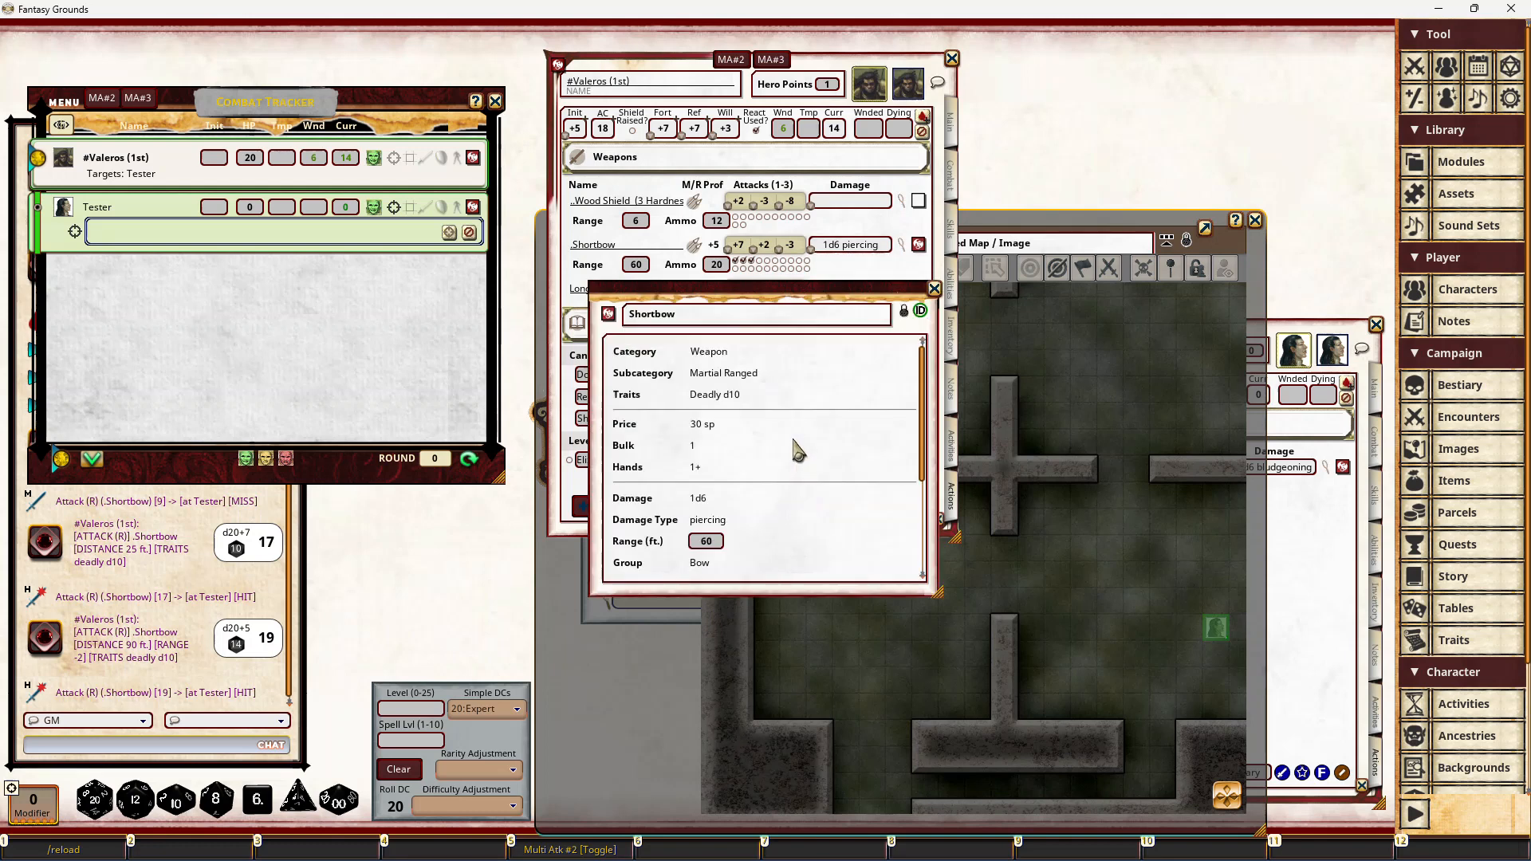
{"action": "scroll", "coordinate": [794, 445], "scroll_direction": "down", "scroll_amount": 3}
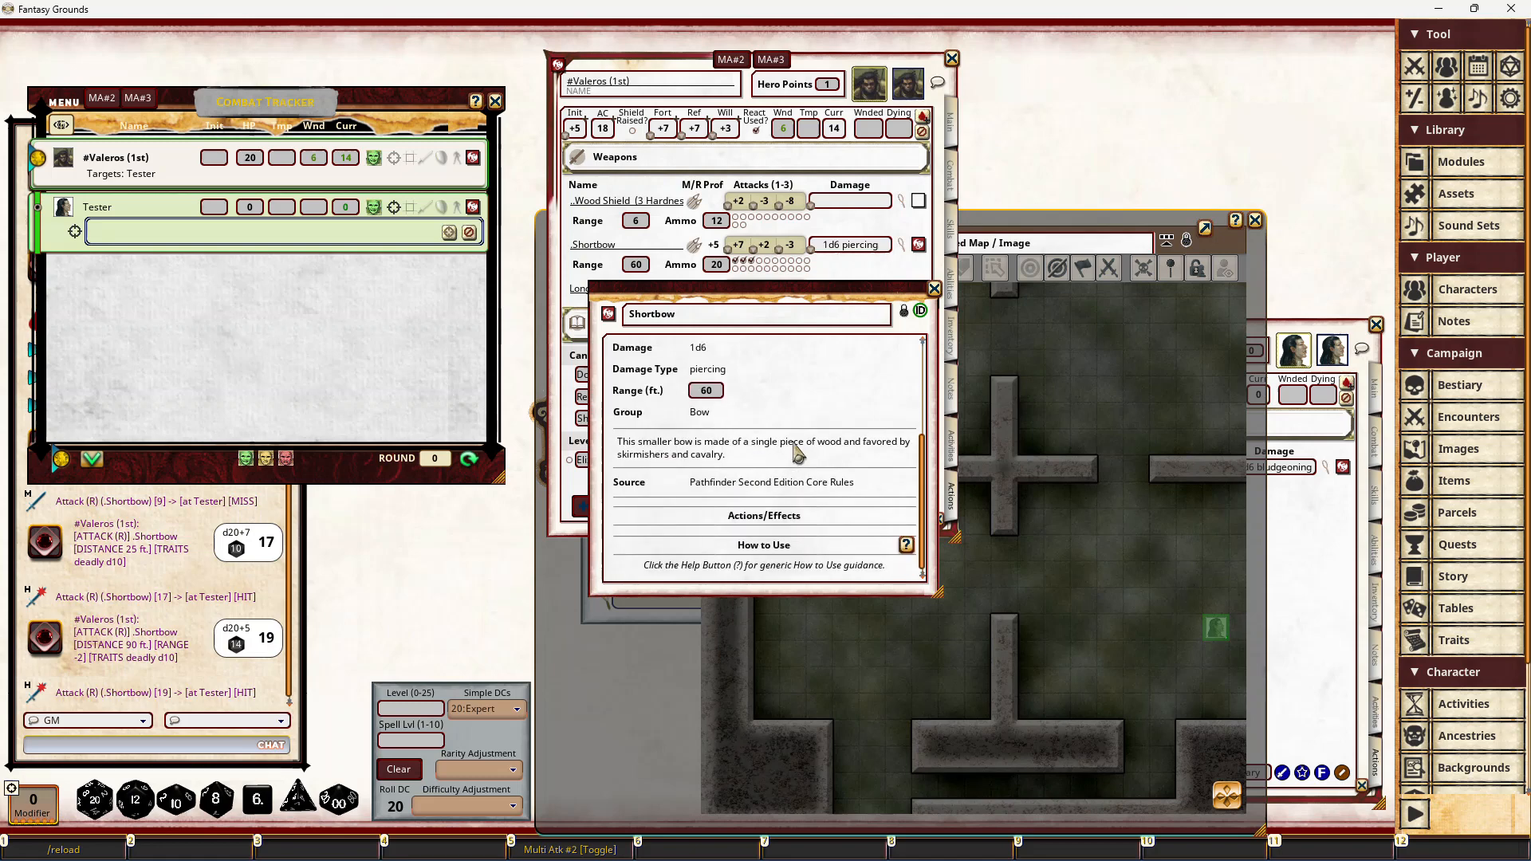
{"action": "scroll", "coordinate": [794, 450], "scroll_direction": "up", "scroll_amount": 3}
{"action": "left_click", "coordinate": [934, 287]}
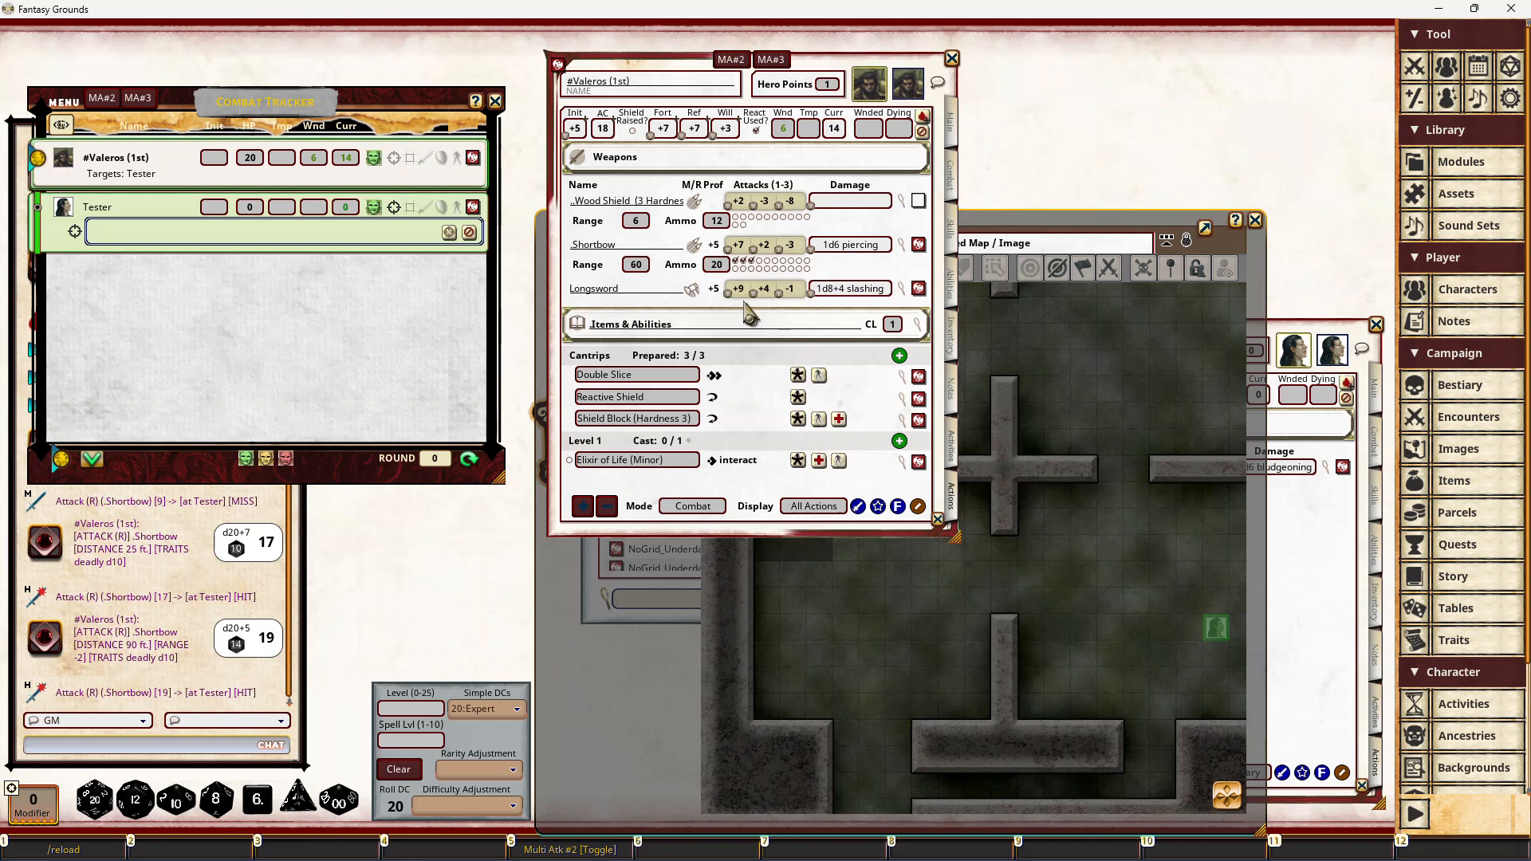
{"action": "left_click", "coordinate": [744, 249]}
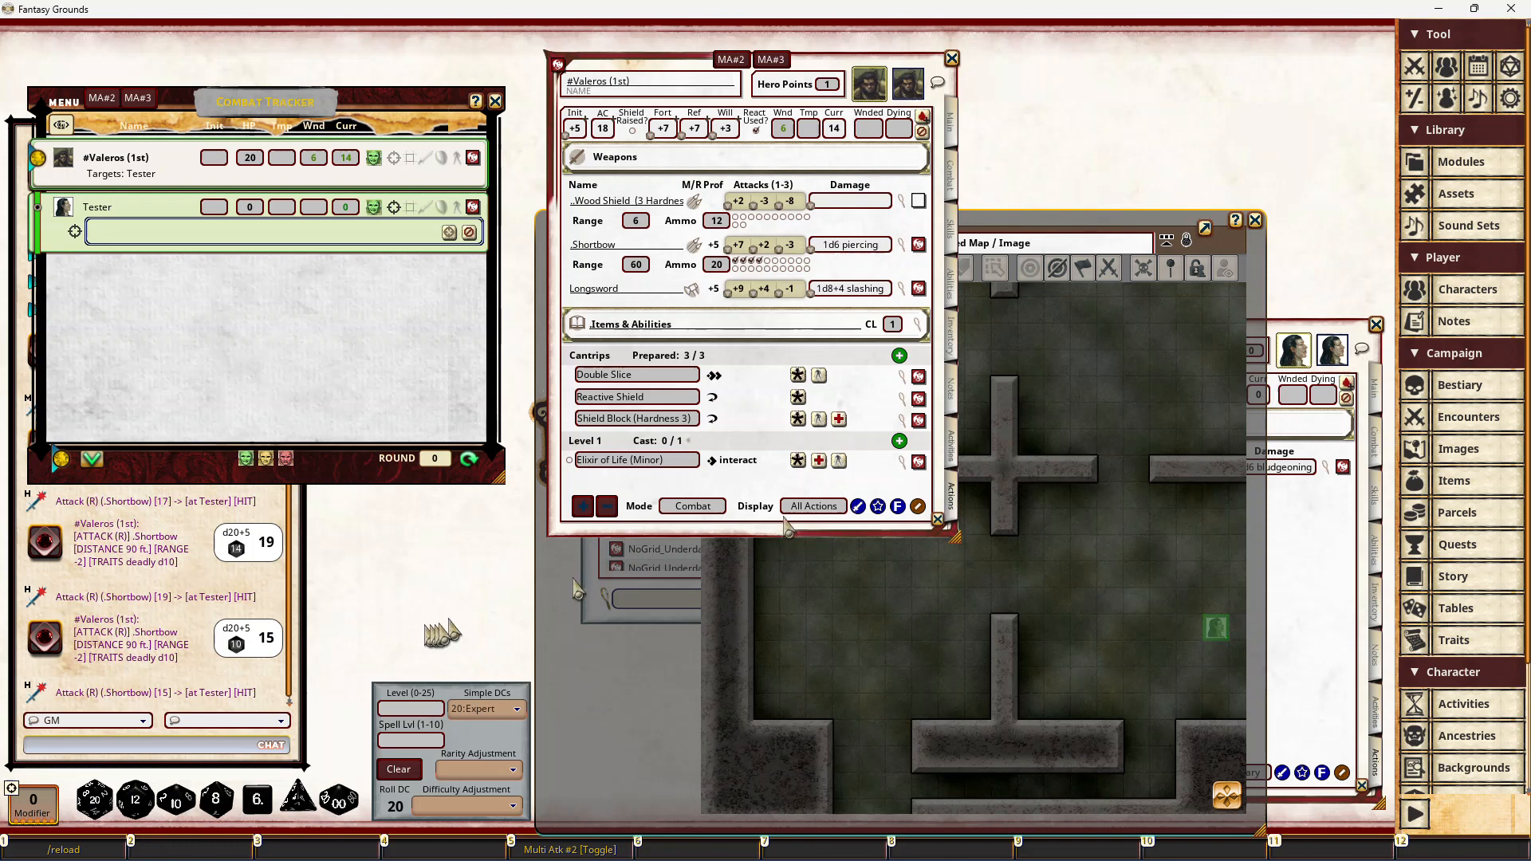
Step: Expand Double Slice among #Valeros (1st)'s cantrips, inspect its Second Strike; ATK: -2 effect settings in an enlarged window and return to the character sheet
{"action": "left_click", "coordinate": [902, 376]}
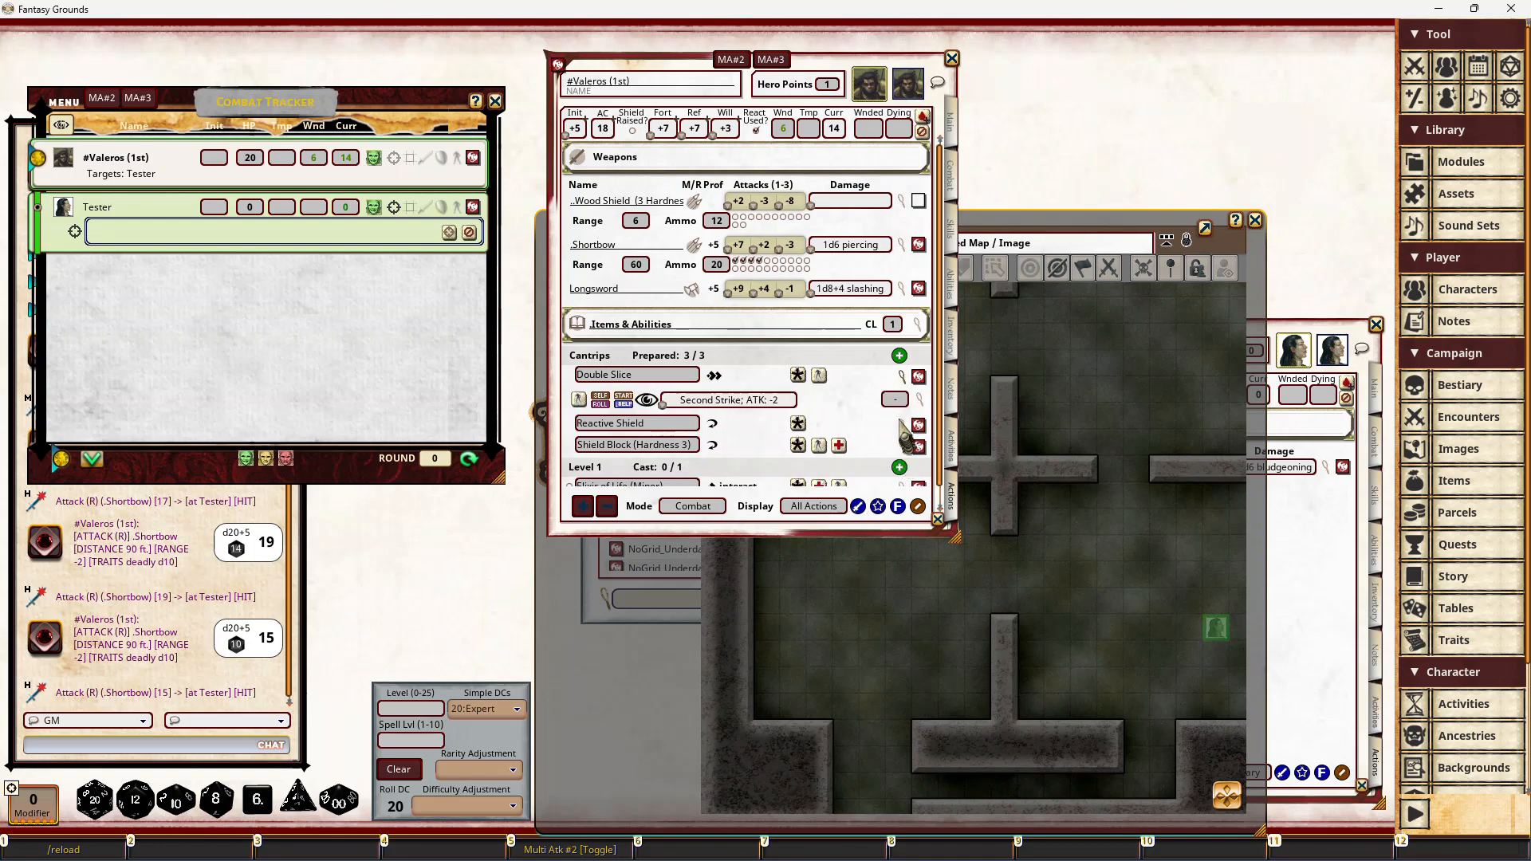
{"action": "left_click", "coordinate": [919, 399]}
{"action": "left_click_drag", "start_coordinate": [822, 327], "coordinate": [815, 195]}
{"action": "left_click_drag", "start_coordinate": [936, 486], "coordinate": [1116, 689]}
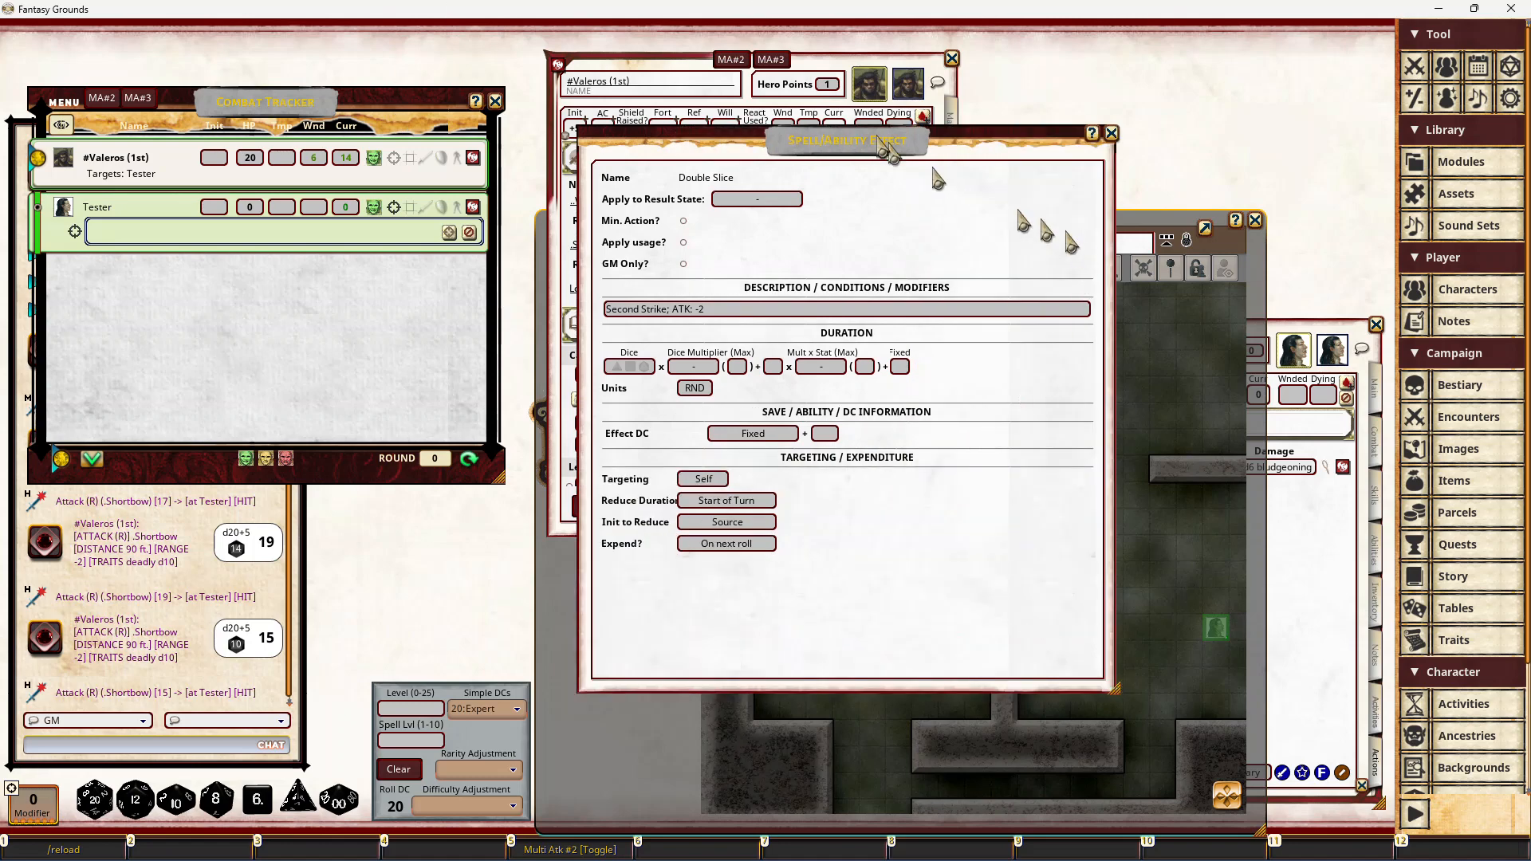
{"action": "left_click", "coordinate": [887, 76]}
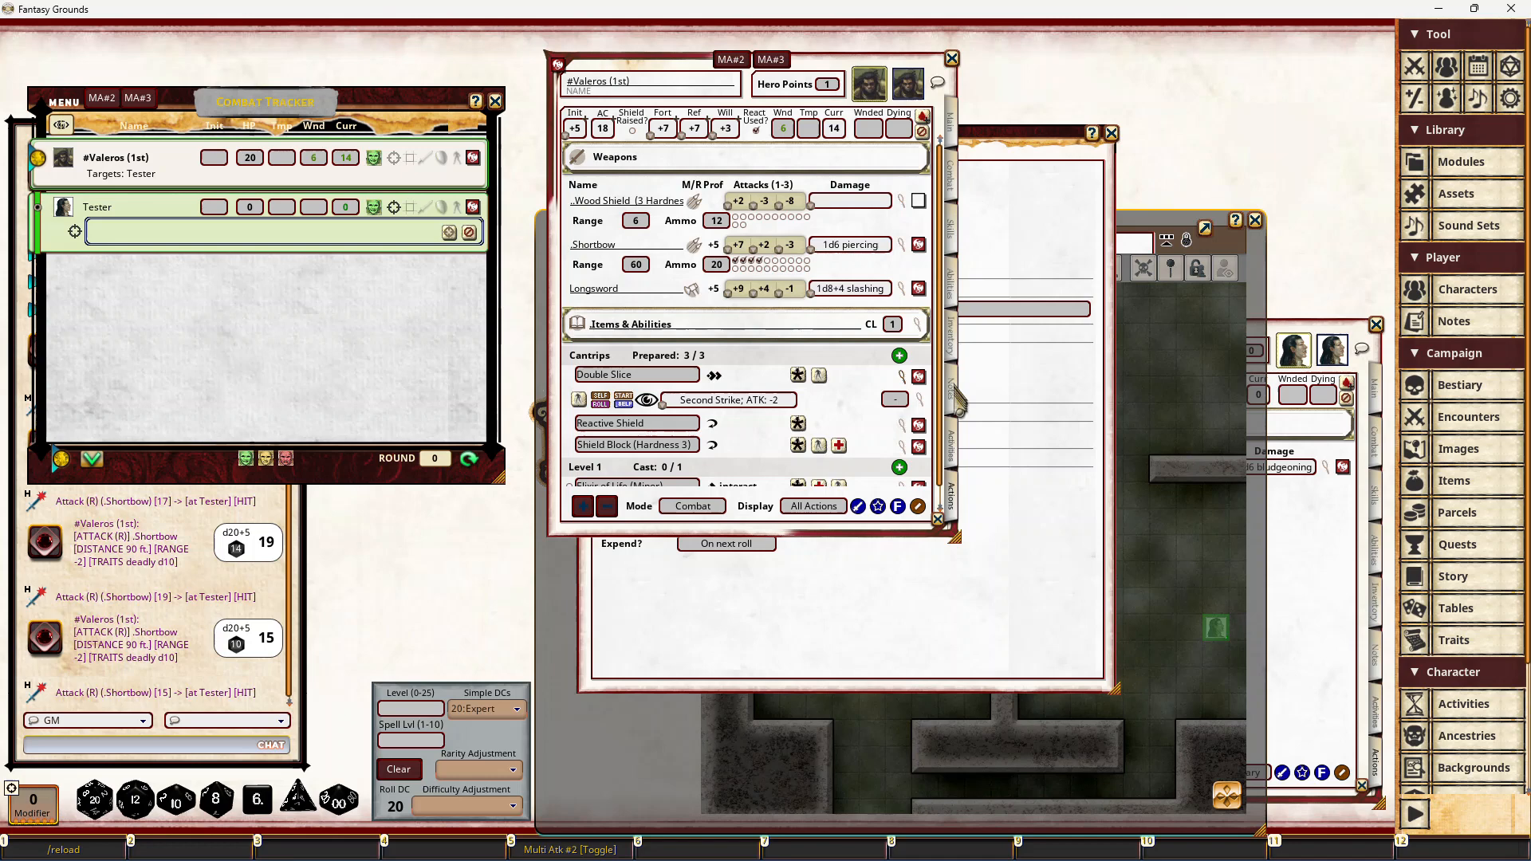
Step: Roll the minor Elixir of Life's 1d6 self-heal from #Valeros (1st)'s activities, apply its disease and poison save effect and check the inventory
{"action": "left_click", "coordinate": [952, 447]}
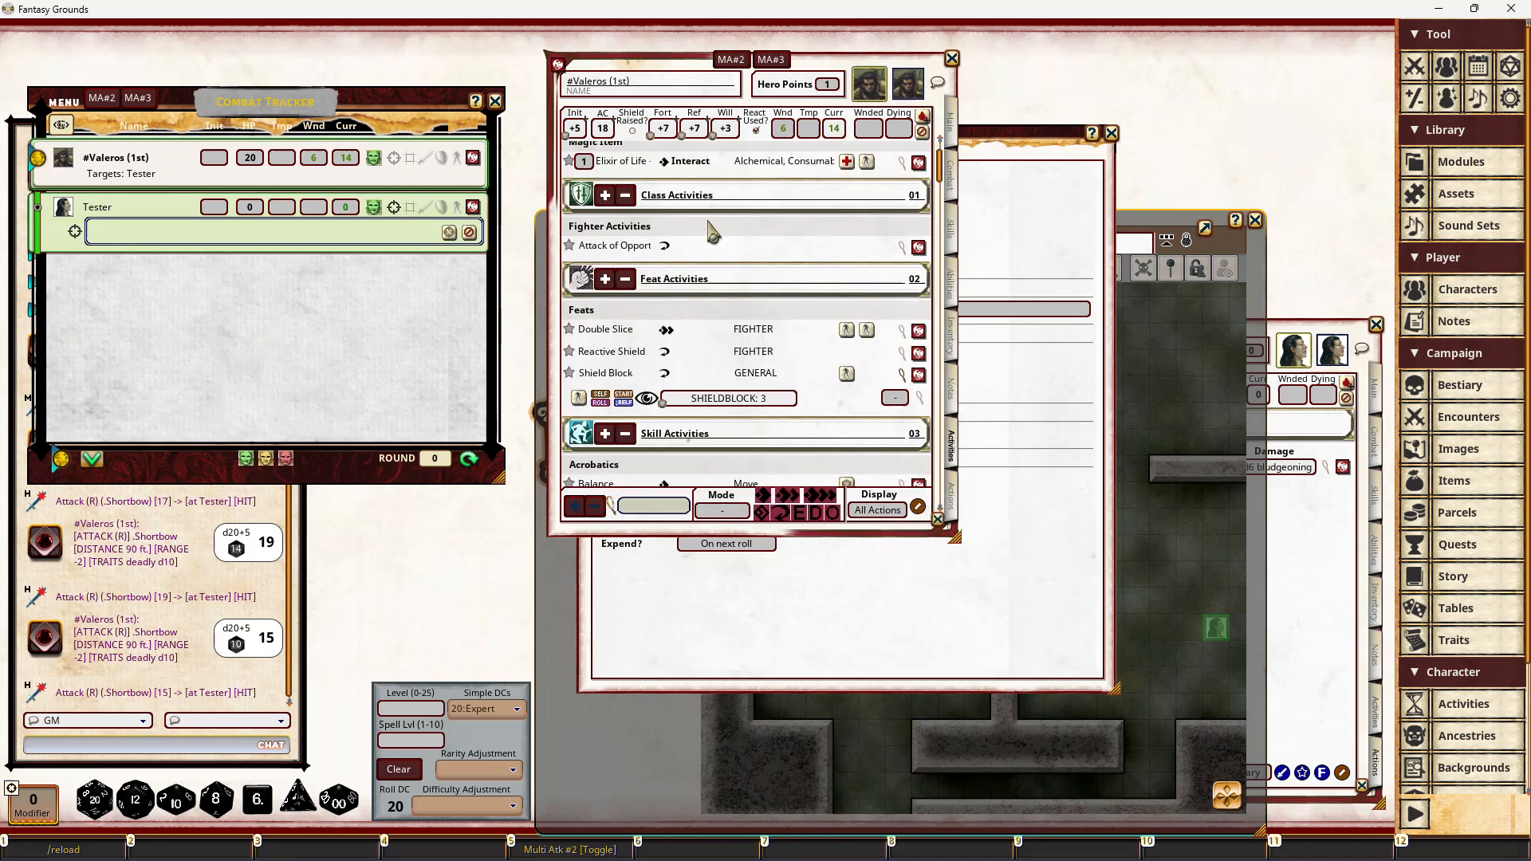
{"action": "scroll", "coordinate": [705, 232], "scroll_direction": "up", "scroll_amount": 1}
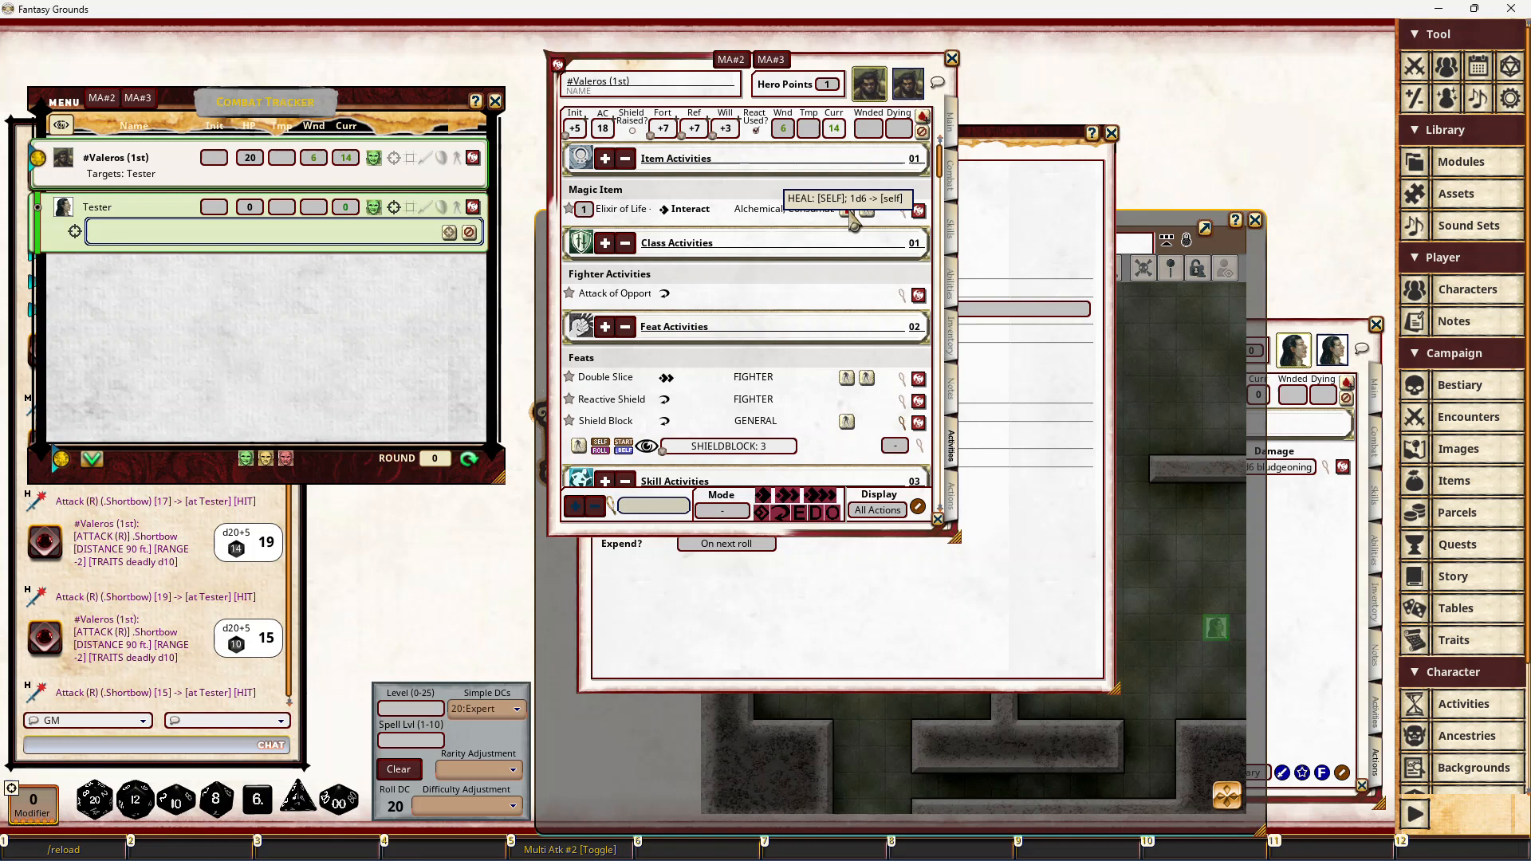
{"action": "double_click", "coordinate": [850, 216]}
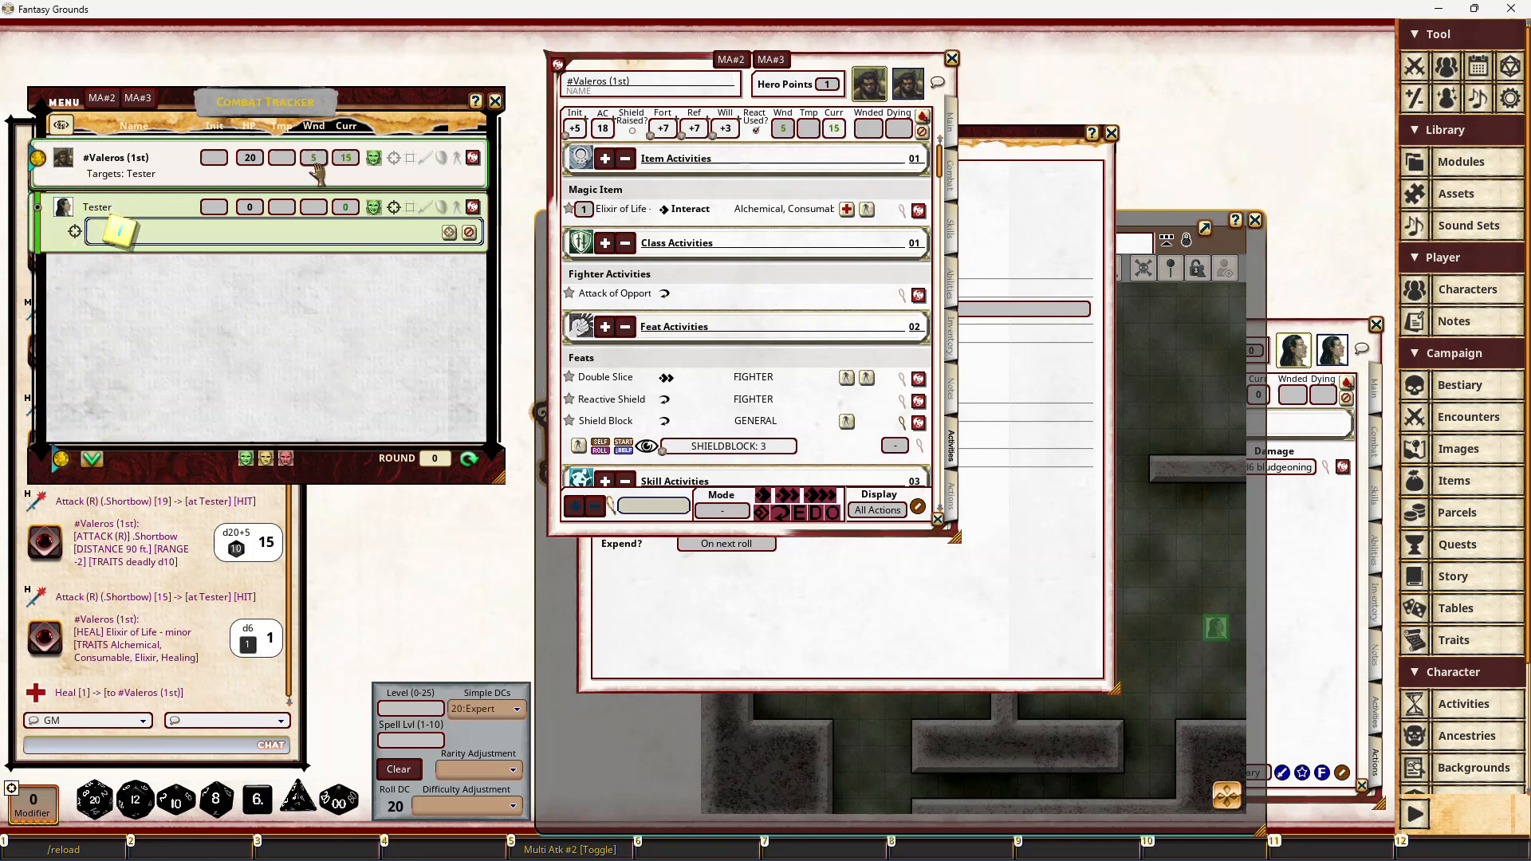
{"action": "left_click", "coordinate": [872, 217]}
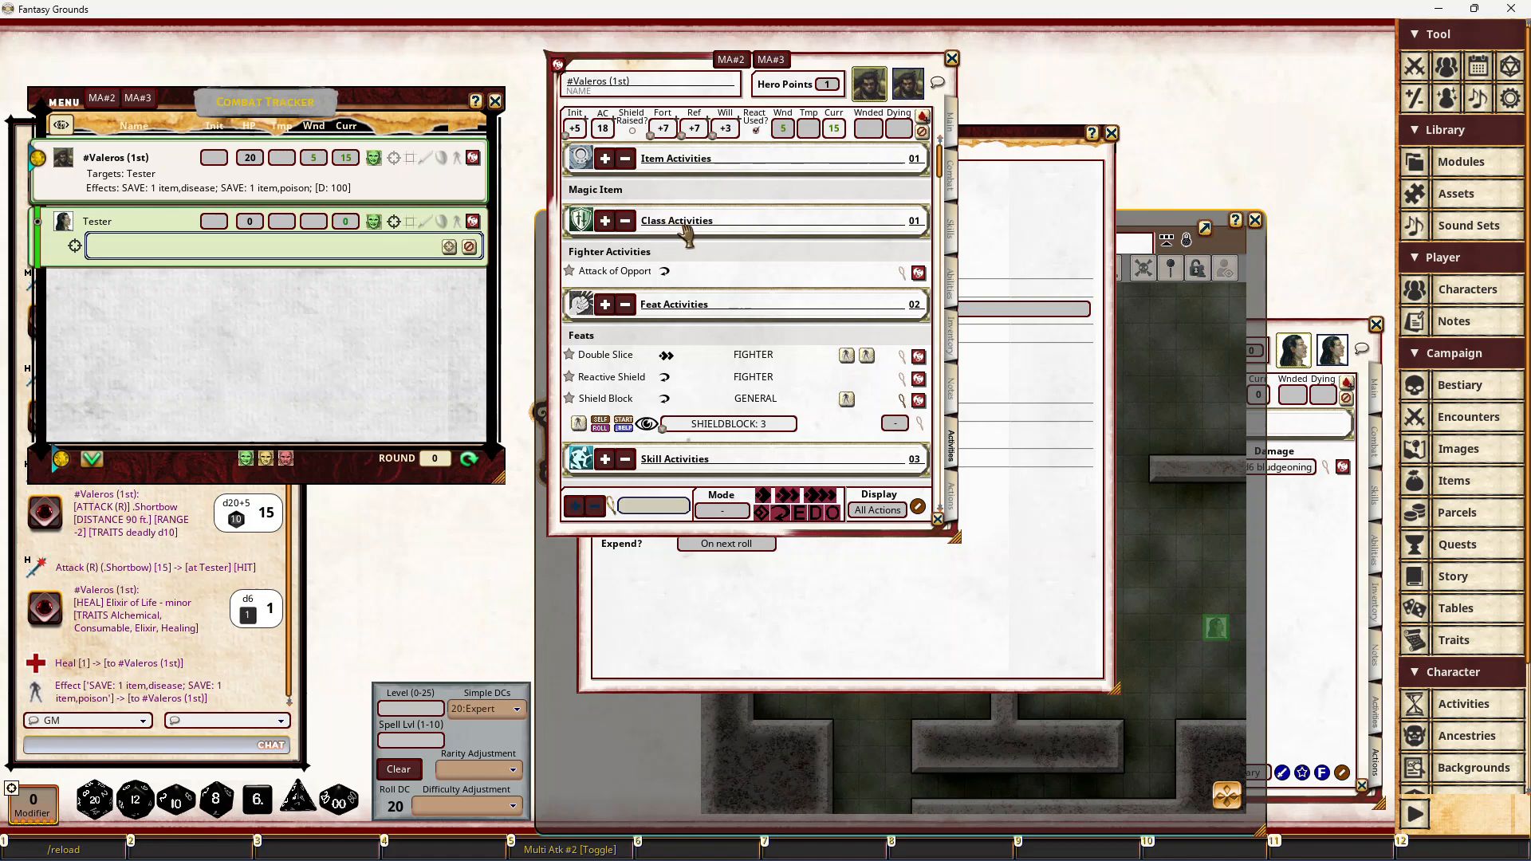
{"action": "left_click", "coordinate": [950, 339]}
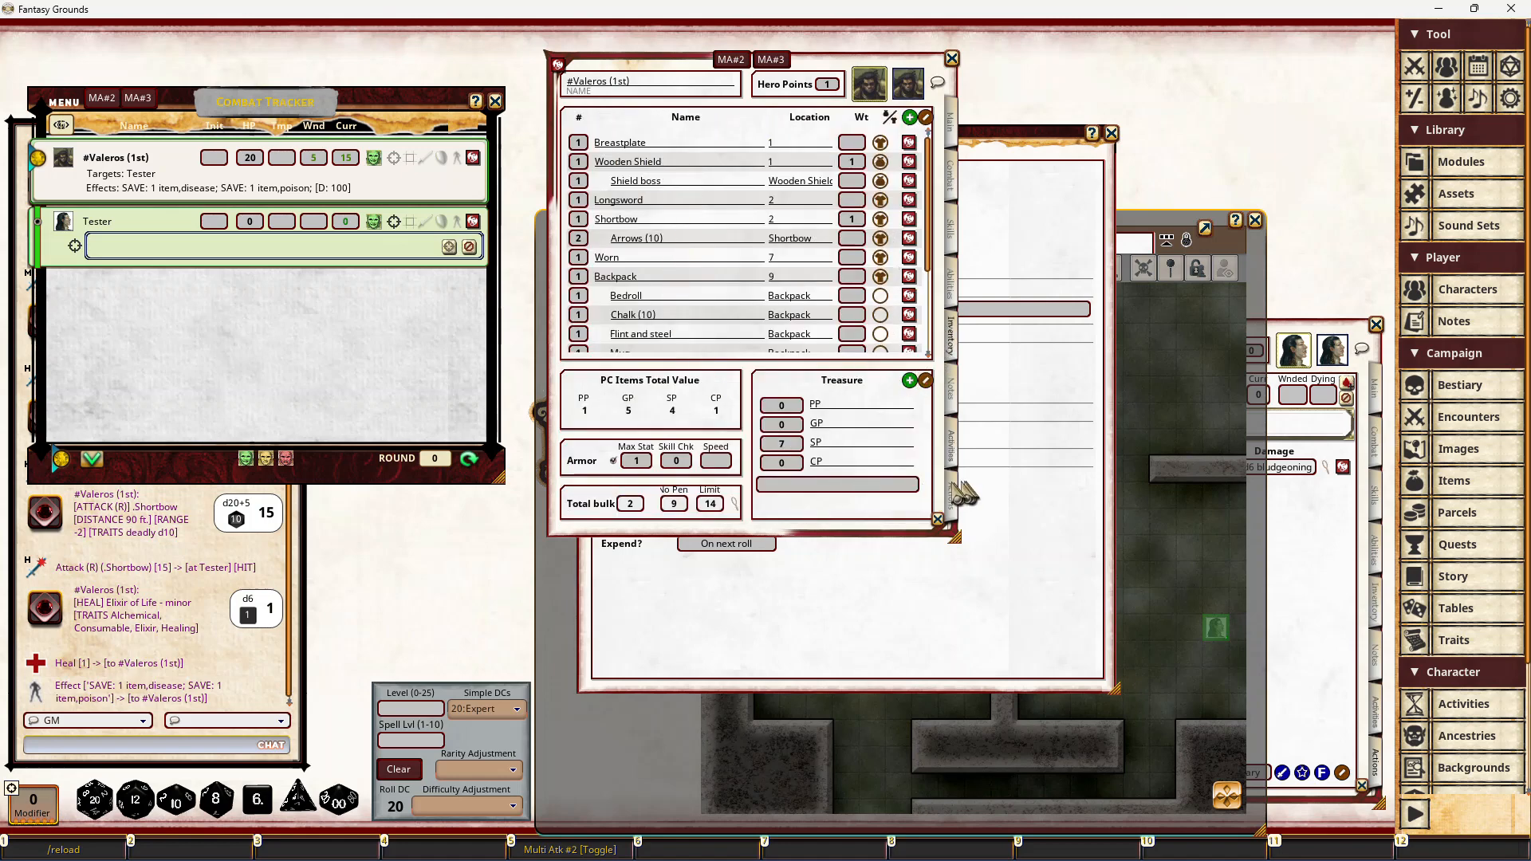
{"action": "left_click", "coordinate": [952, 454]}
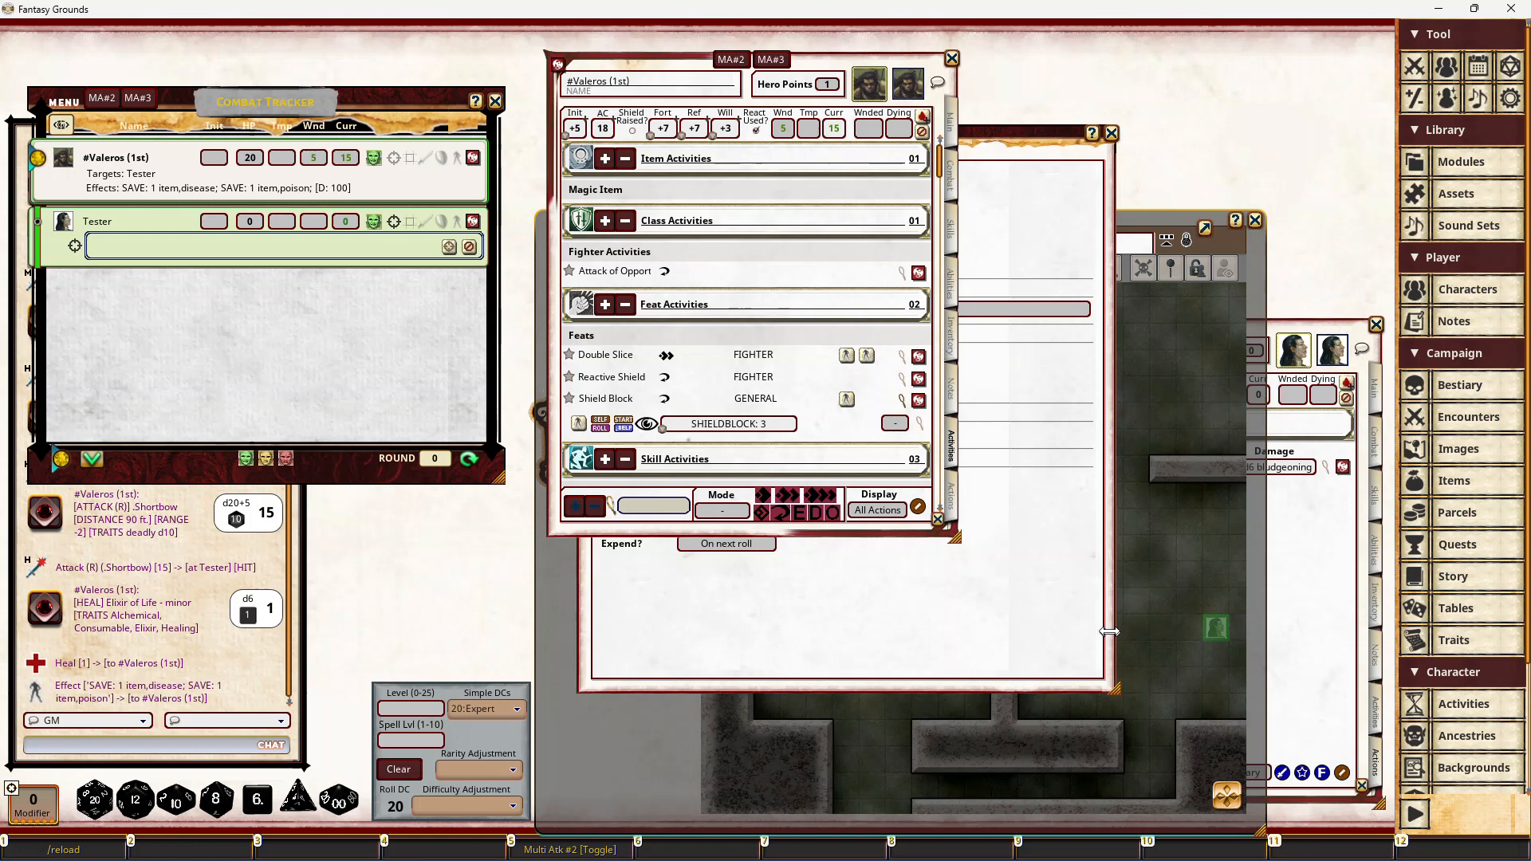
Step: Open the DMGCOMBINE effect of the Double Slice feat activity and look through its targeting and duration-reduction options, keeping Self and Start of Turn
{"action": "left_click", "coordinate": [903, 356]}
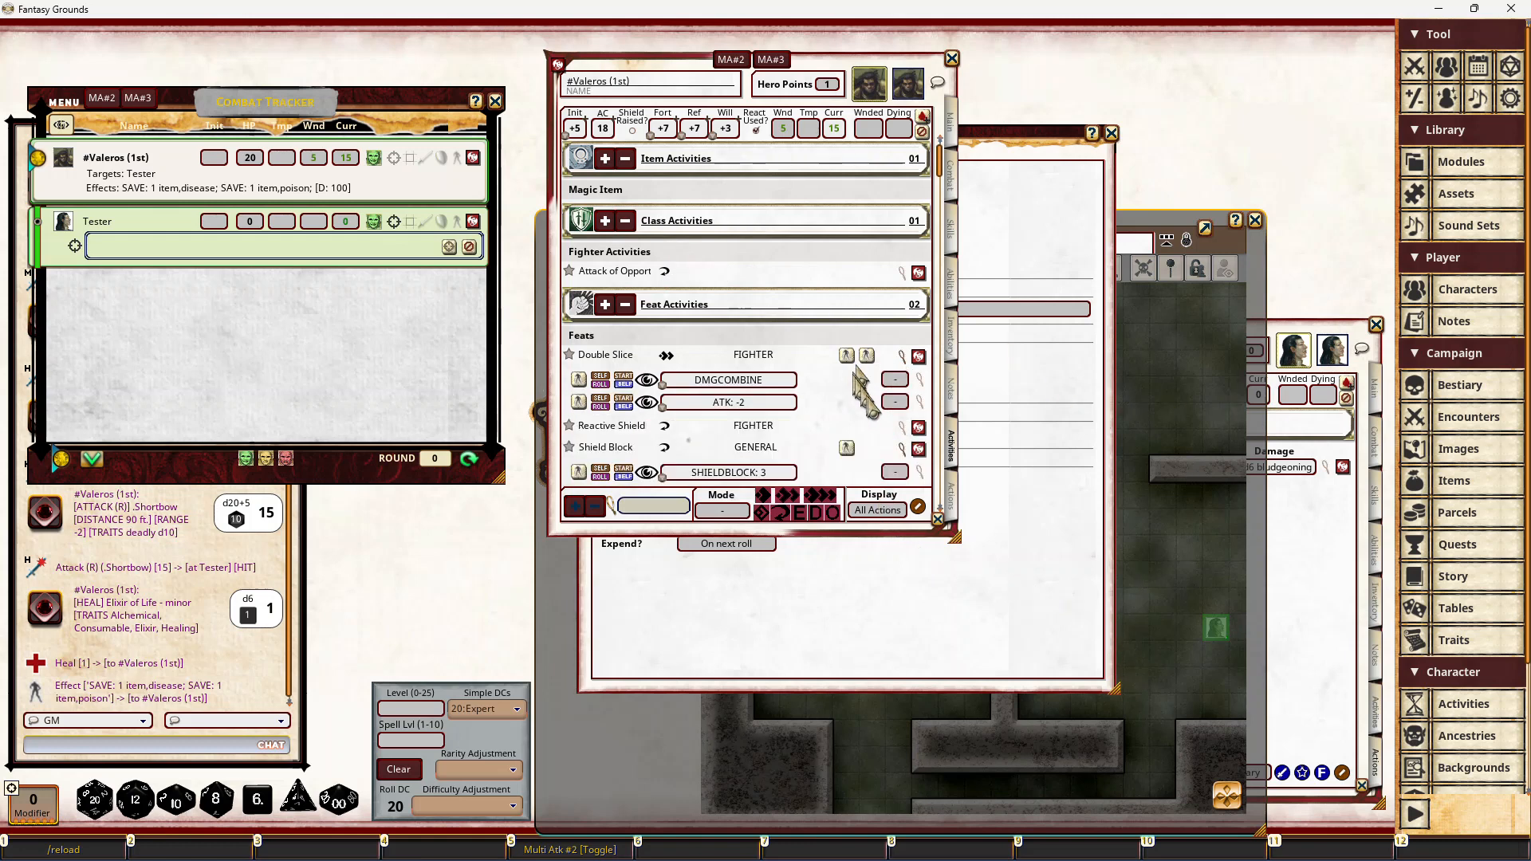
{"action": "left_click", "coordinate": [917, 391]}
{"action": "scroll", "coordinate": [815, 423], "scroll_direction": "down", "scroll_amount": 3}
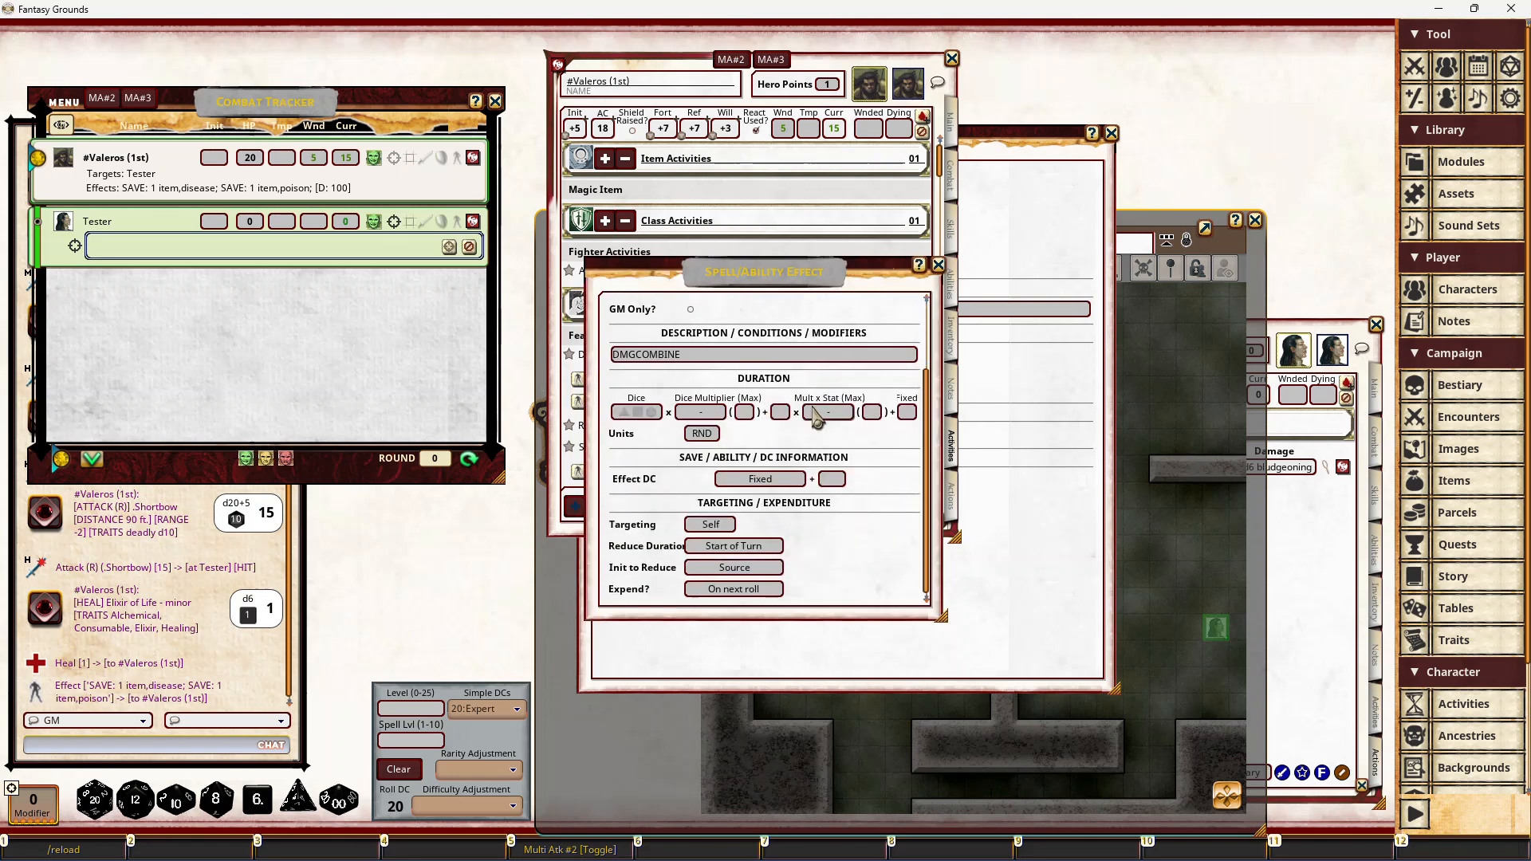
{"action": "left_click", "coordinate": [722, 527]}
{"action": "left_click", "coordinate": [718, 526]}
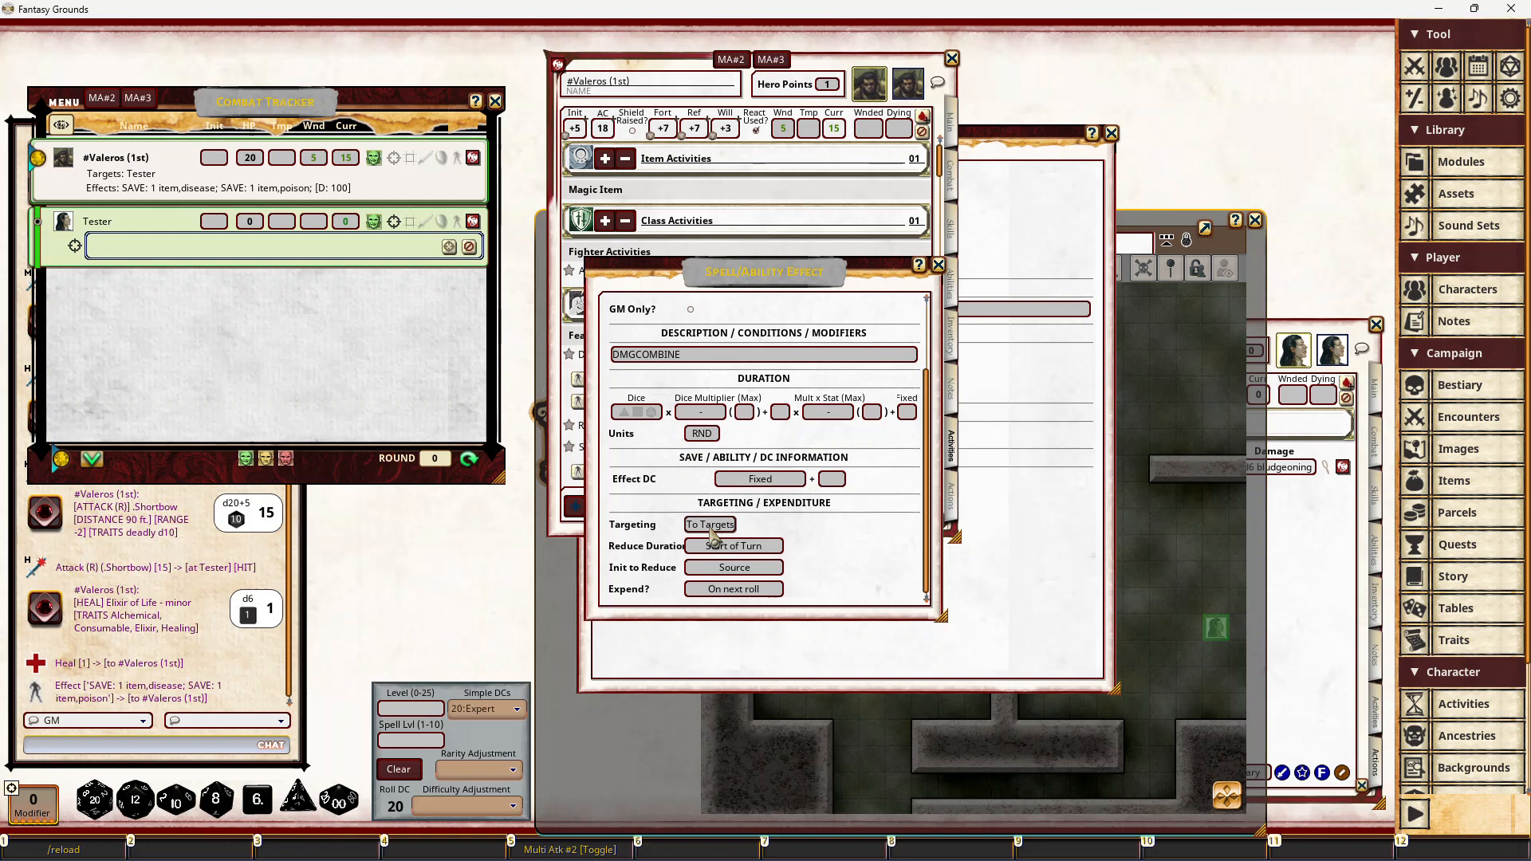
{"action": "left_click", "coordinate": [710, 528]}
{"action": "left_click", "coordinate": [752, 548]}
{"action": "left_click", "coordinate": [752, 547]}
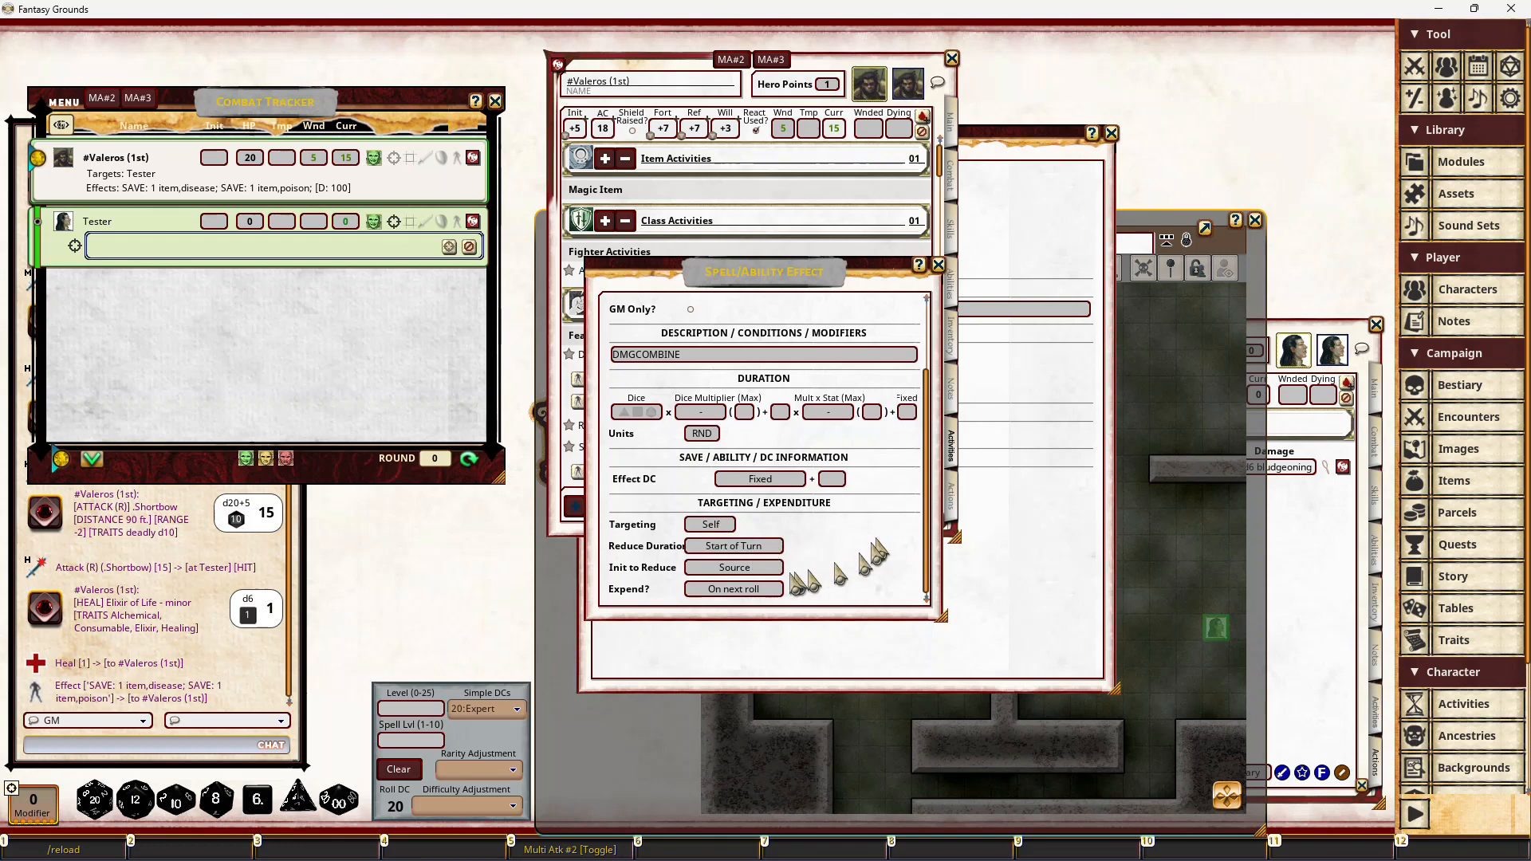
Step: Cycle through the DMGCOMBINE effect's initiative reduction options and leave it set to Current Turn
{"action": "left_click", "coordinate": [771, 569]}
{"action": "left_click", "coordinate": [772, 569]}
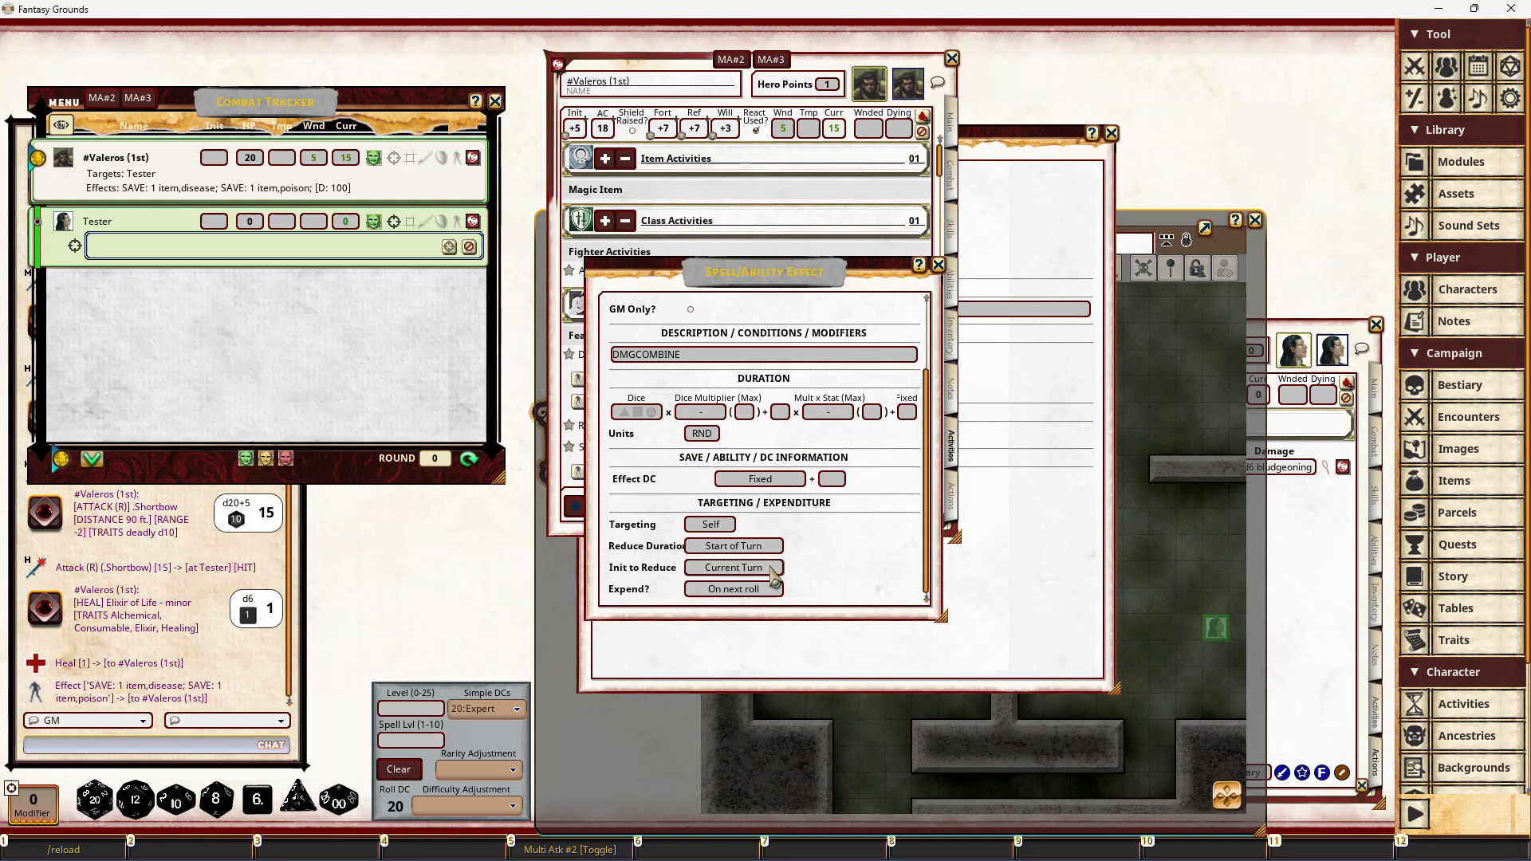
{"action": "left_click", "coordinate": [772, 569]}
{"action": "left_click", "coordinate": [771, 569]}
{"action": "left_click", "coordinate": [772, 569]}
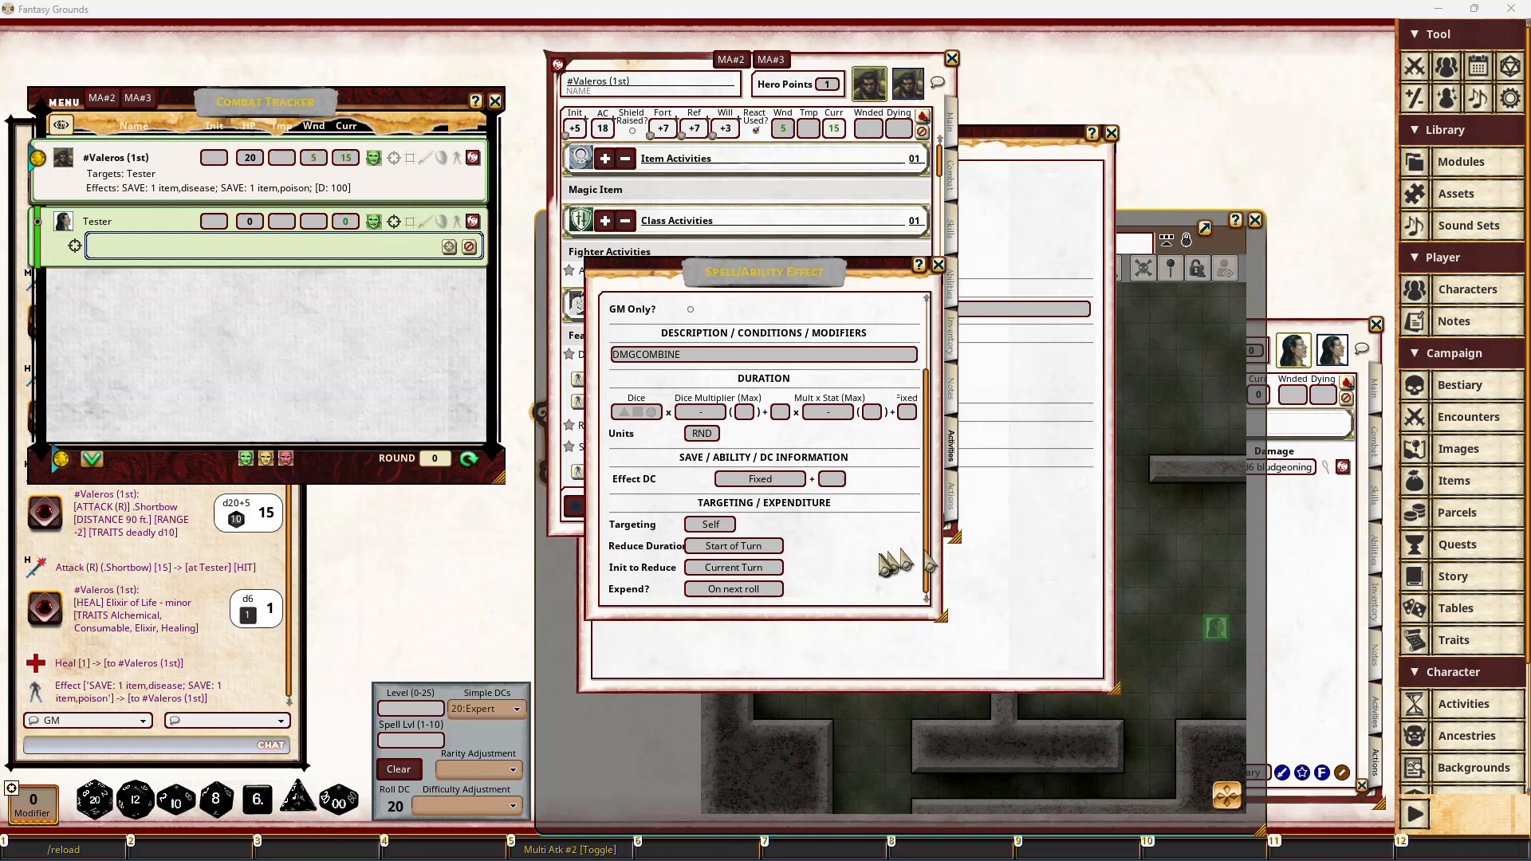
Step: Cycle through the DMGCOMBINE effect's expenditure options, past Twice per round to Once per round
{"action": "left_click", "coordinate": [757, 594]}
{"action": "left_click", "coordinate": [759, 596]}
{"action": "left_click", "coordinate": [759, 597]}
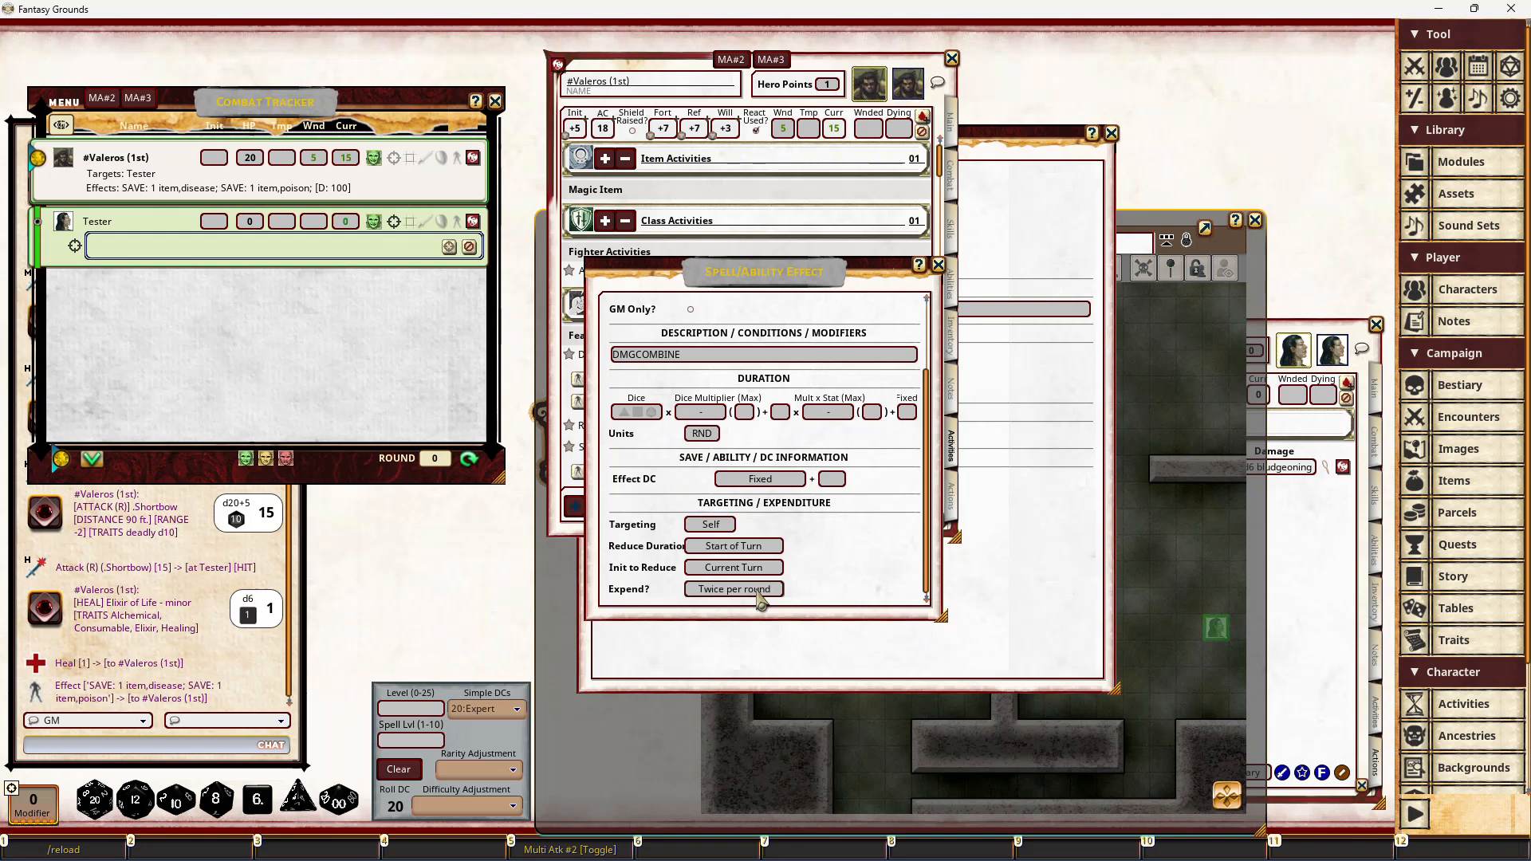
{"action": "left_click", "coordinate": [757, 596]}
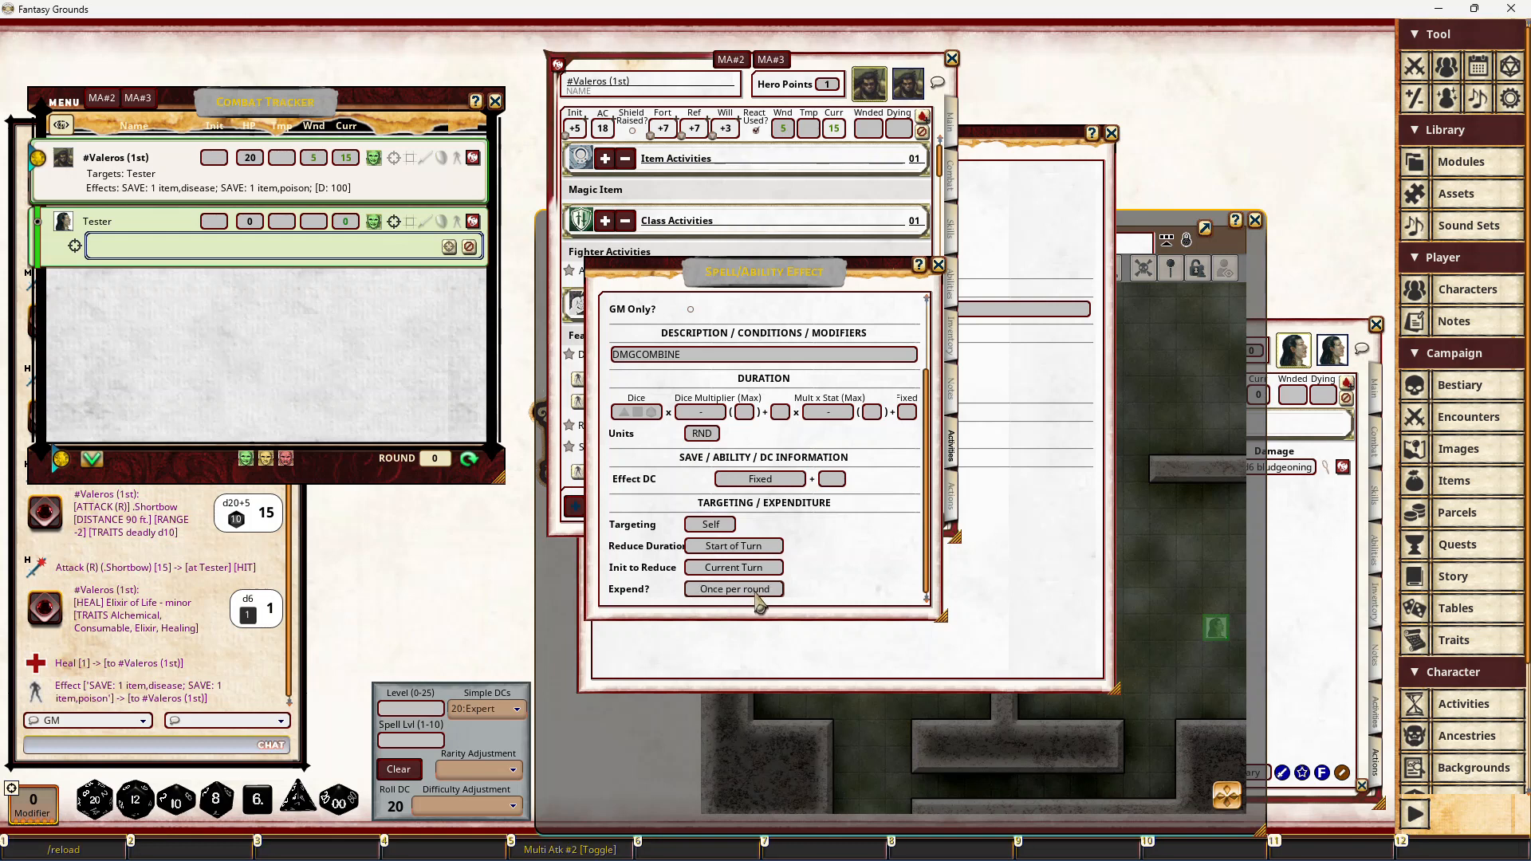